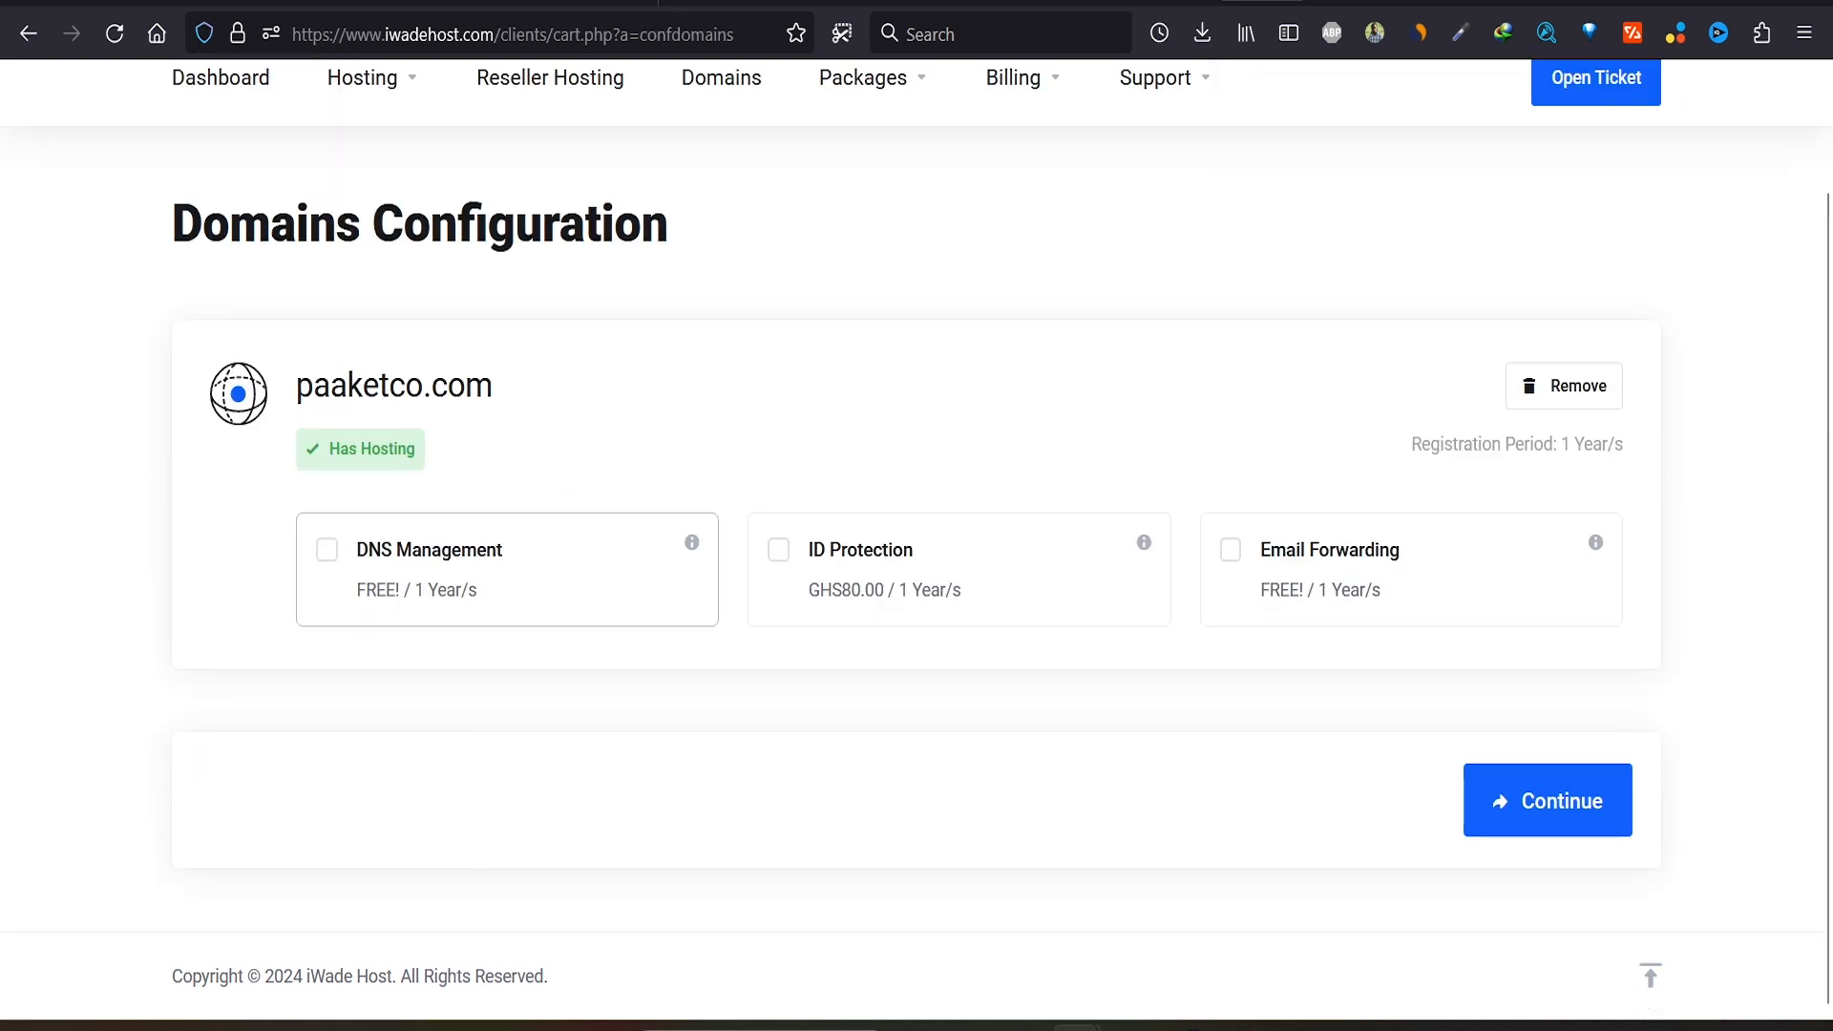
Step: Add free DNS Management and Email Forwarding to paaketco.com and continue to Review & Checkout
{"action": "left_click", "coordinate": [327, 550]}
{"action": "left_click", "coordinate": [1231, 550]}
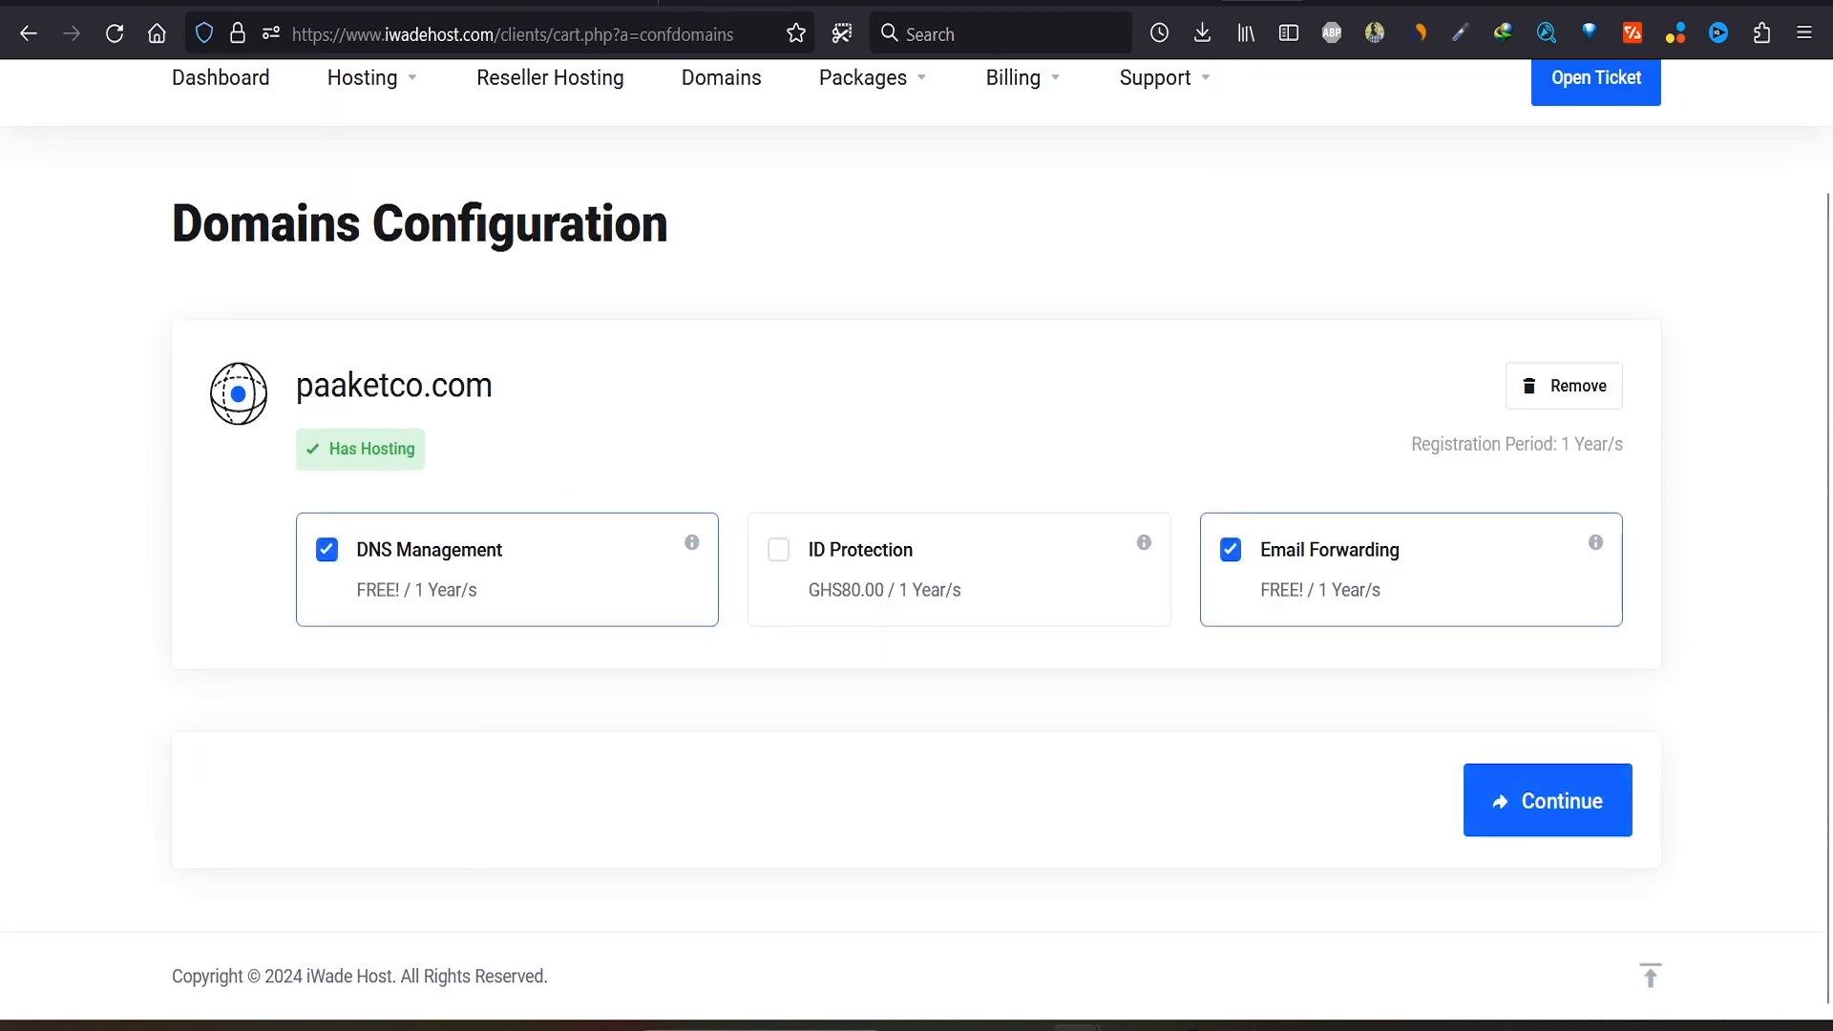
{"action": "left_click", "coordinate": [1548, 800]}
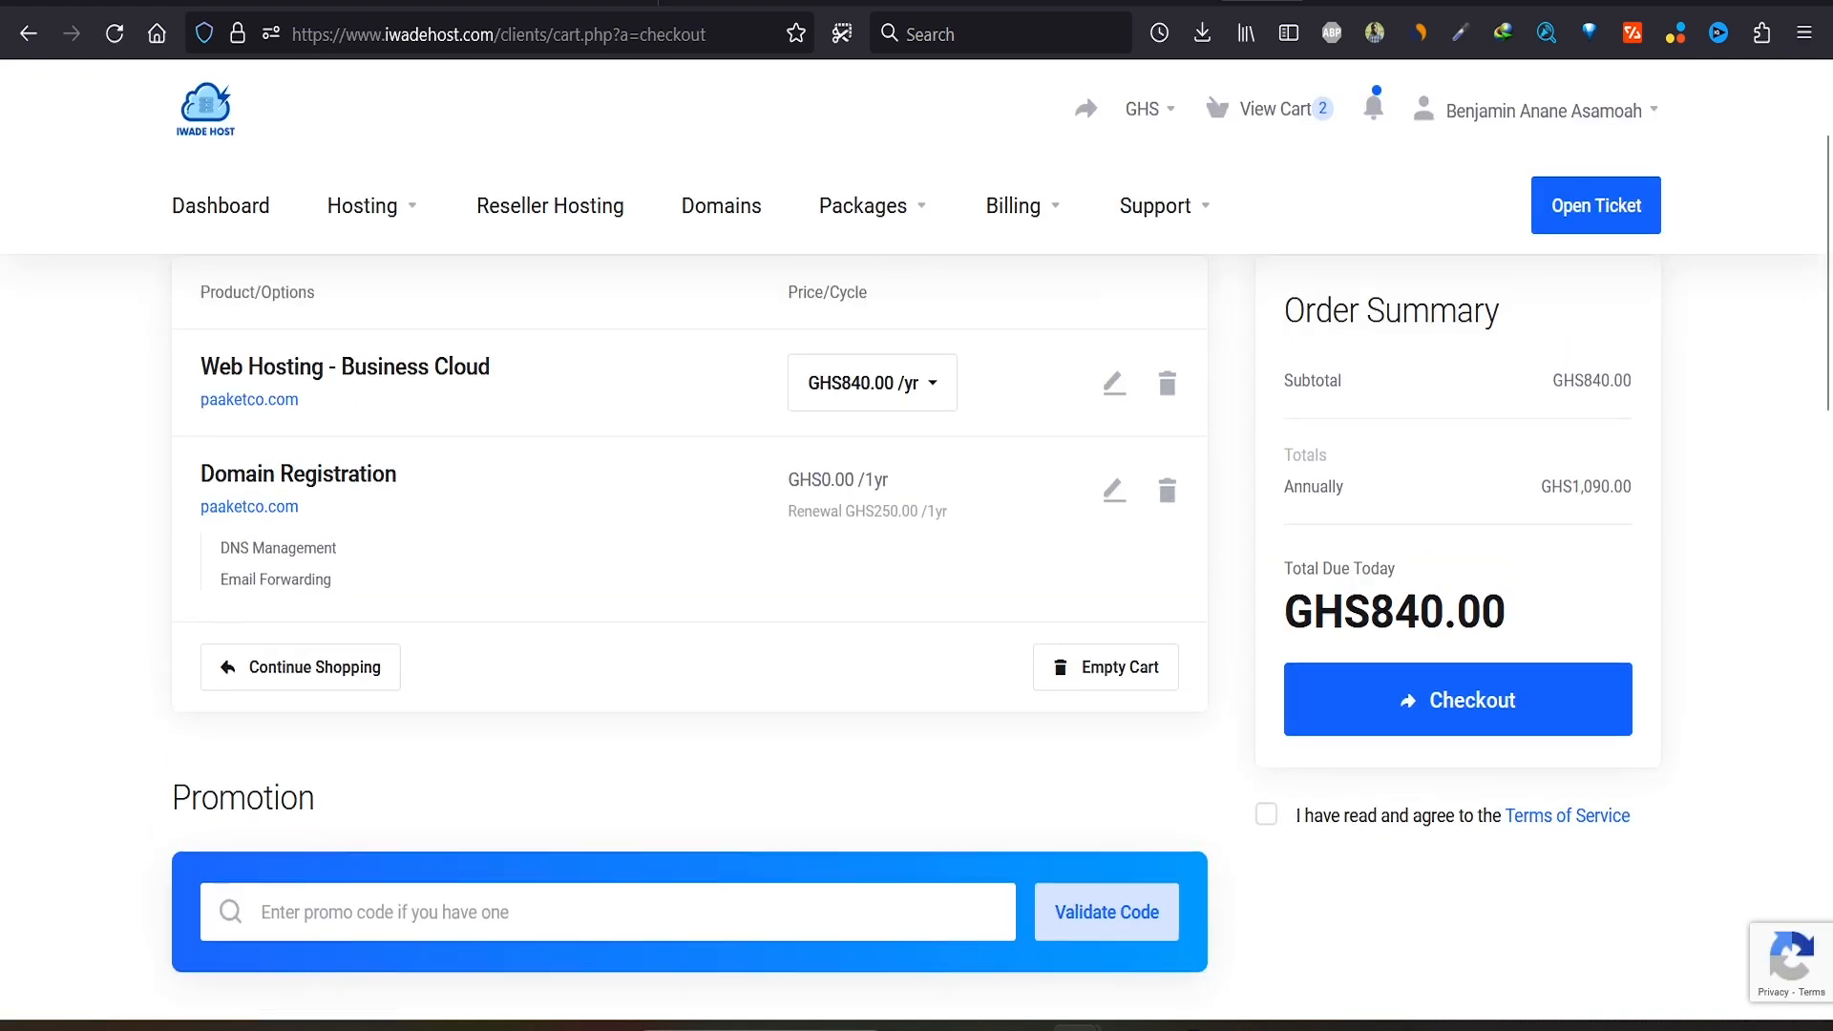
Step: Bill the order to the existing account and accept the Terms of Service
{"action": "scroll", "coordinate": [916, 630], "scroll_direction": "up", "scroll_amount": 2}
{"action": "scroll", "coordinate": [917, 534], "scroll_direction": "down", "scroll_amount": 10}
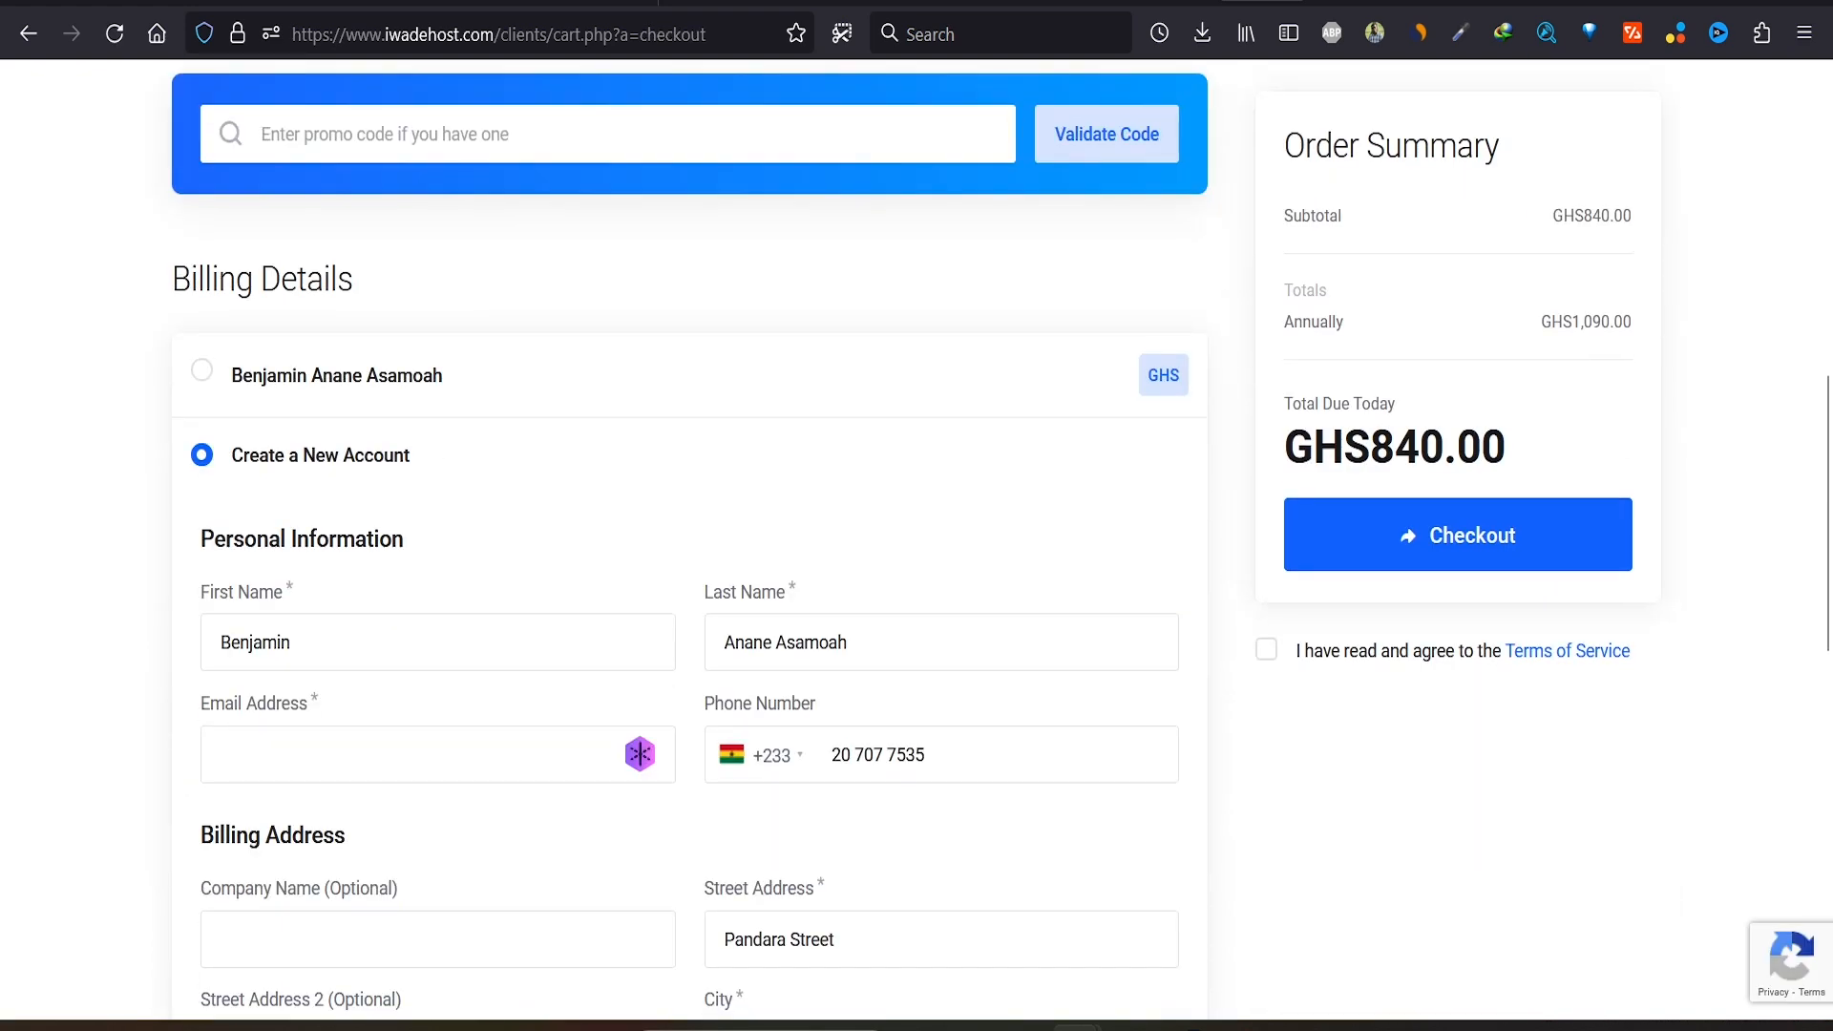
{"action": "scroll", "coordinate": [438, 515], "scroll_direction": "down", "scroll_amount": 1}
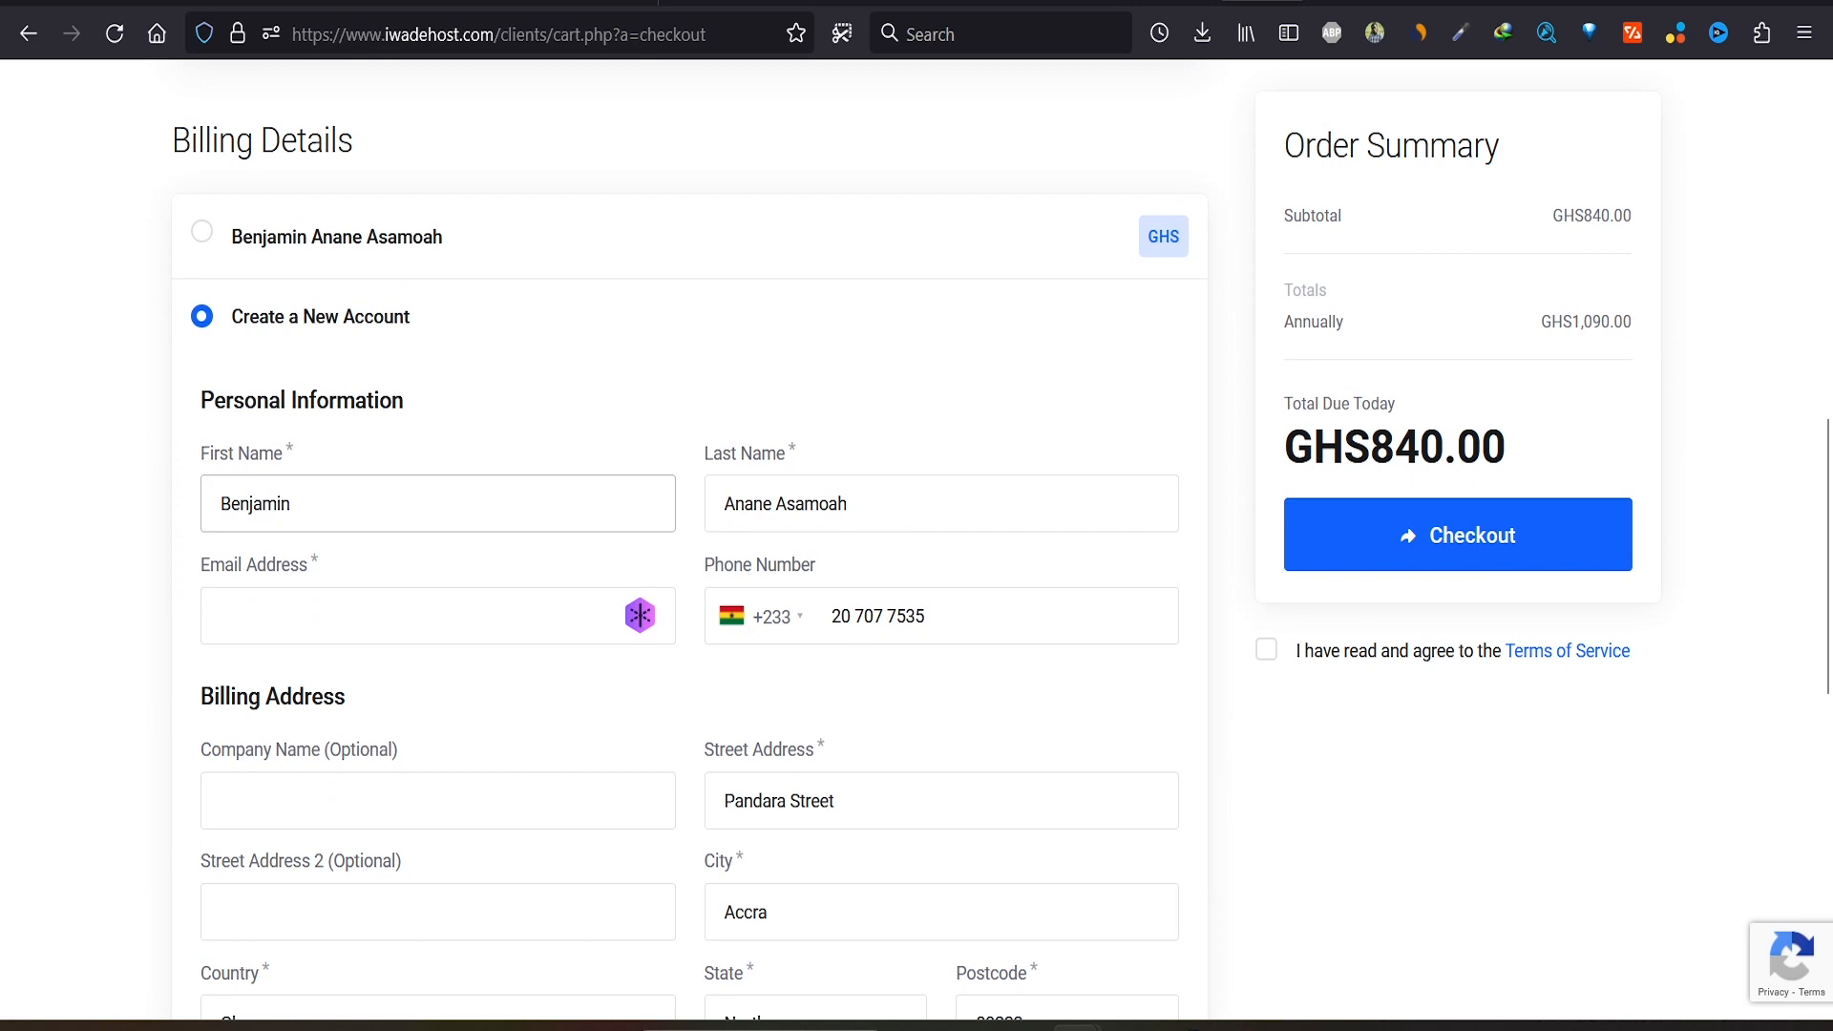
{"action": "left_click", "coordinate": [202, 231]}
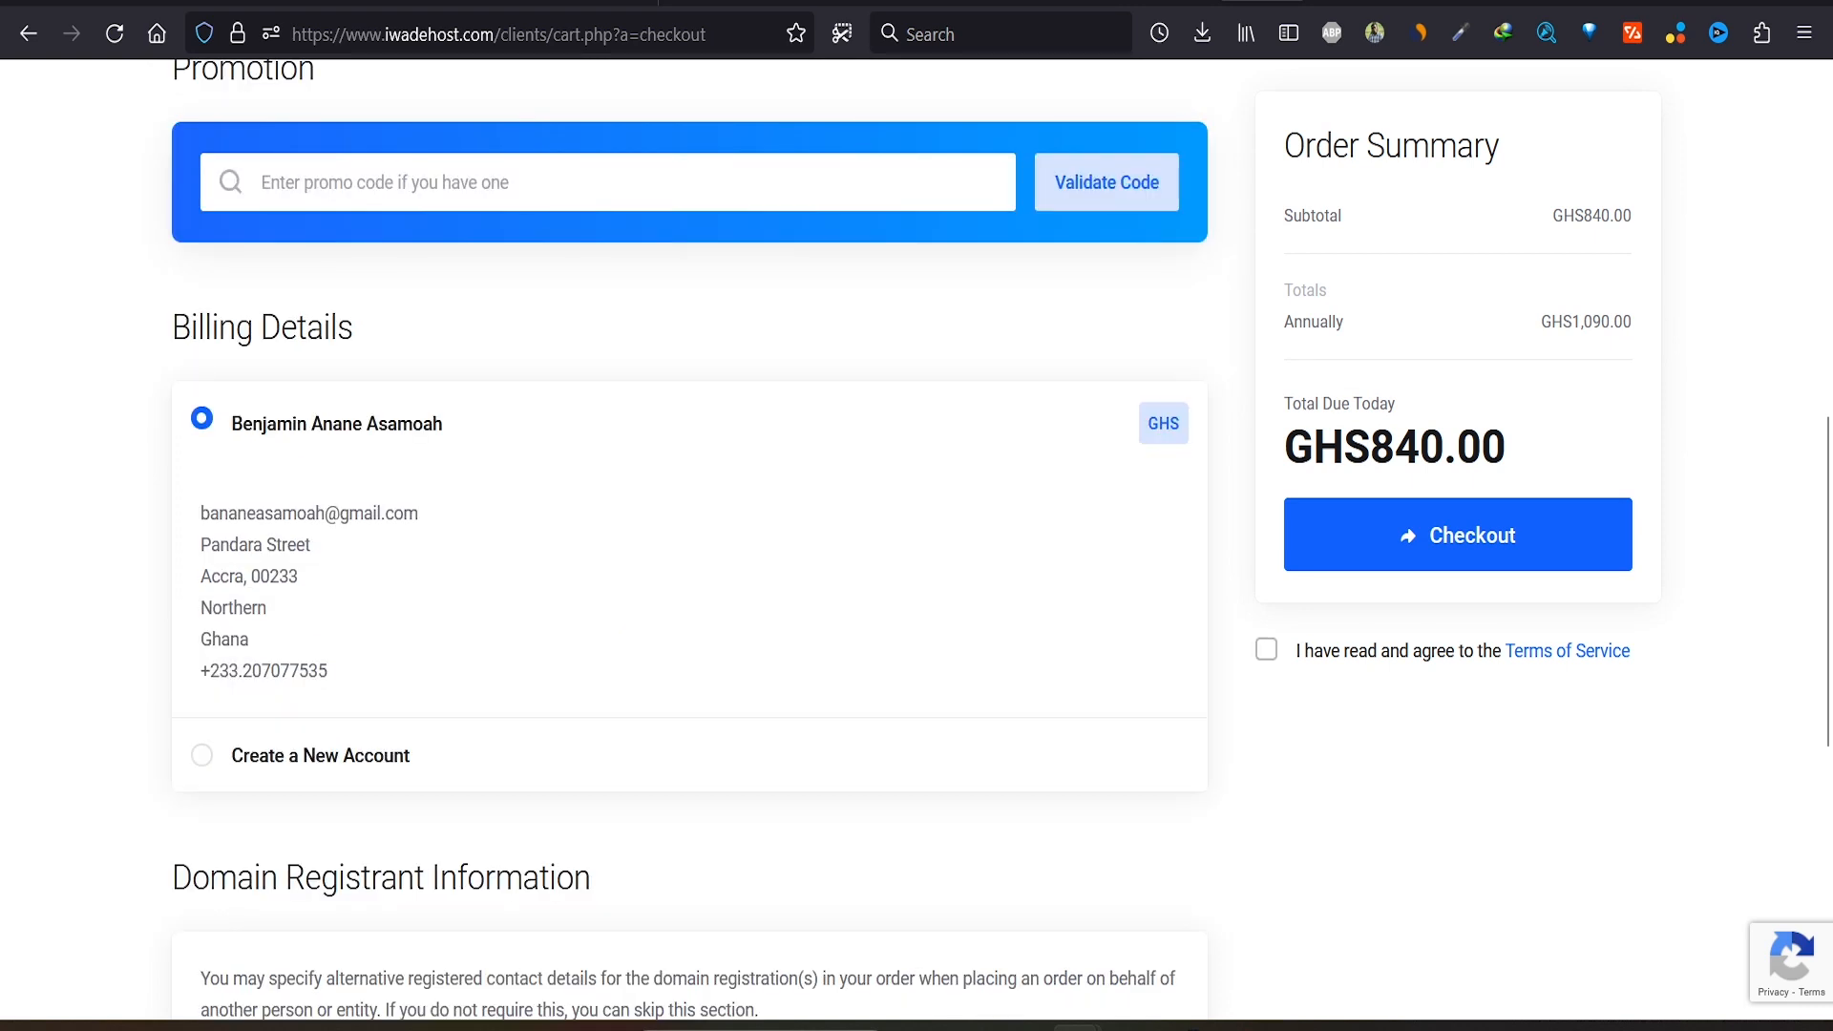
{"action": "left_click", "coordinate": [1266, 650]}
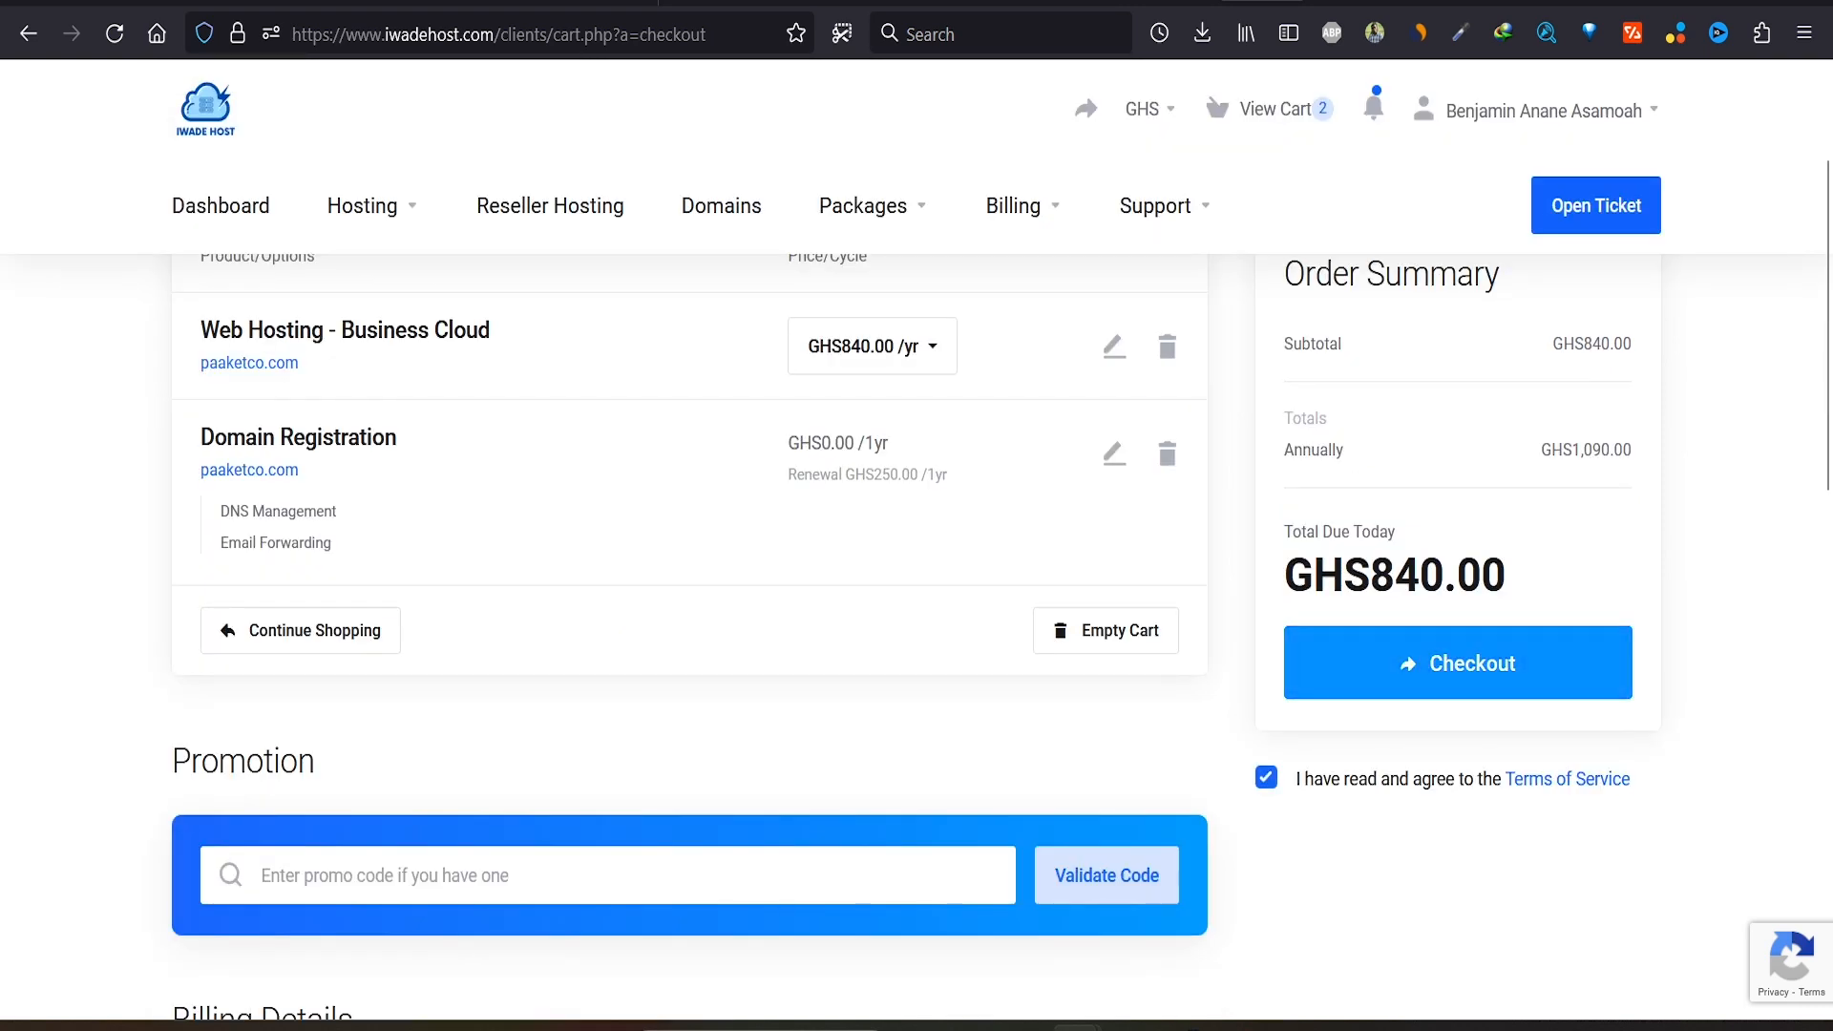
{"action": "scroll", "coordinate": [917, 572], "scroll_direction": "up", "scroll_amount": 3}
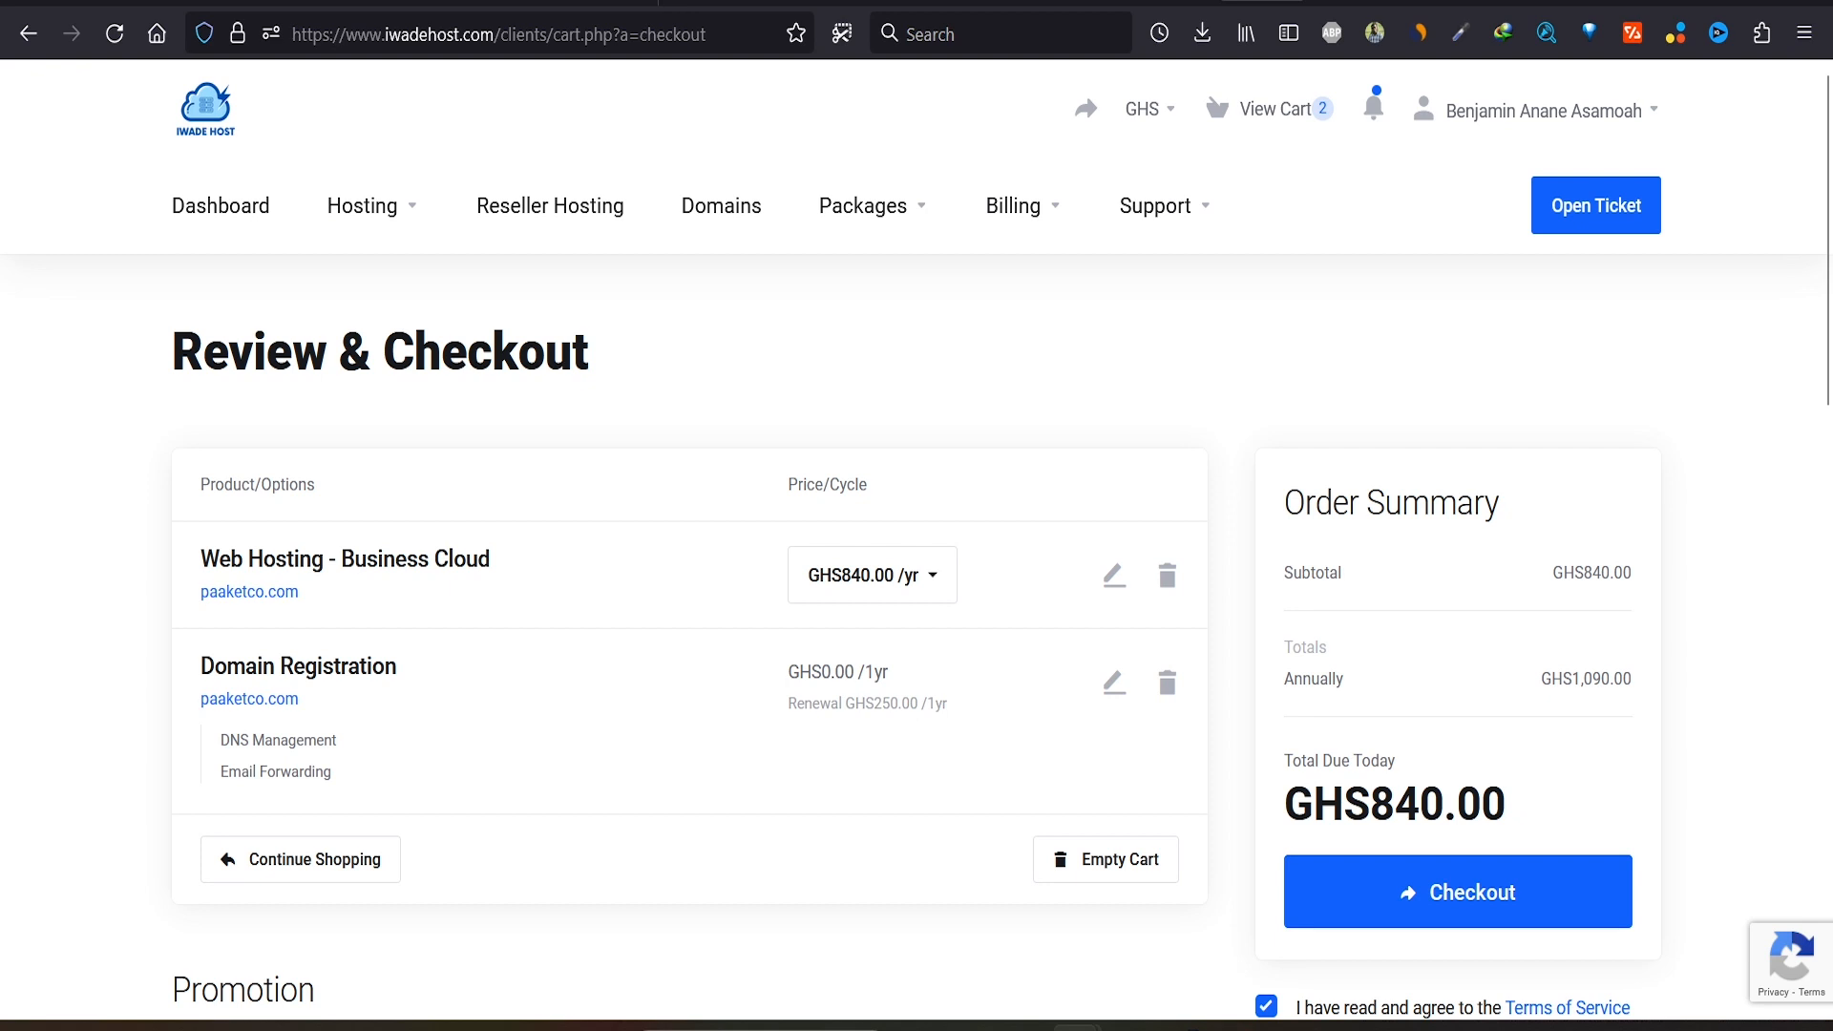
Step: Place the order and start the GHS 840 Paystack payment by card, entering the card number
{"action": "left_click", "coordinate": [1458, 891]}
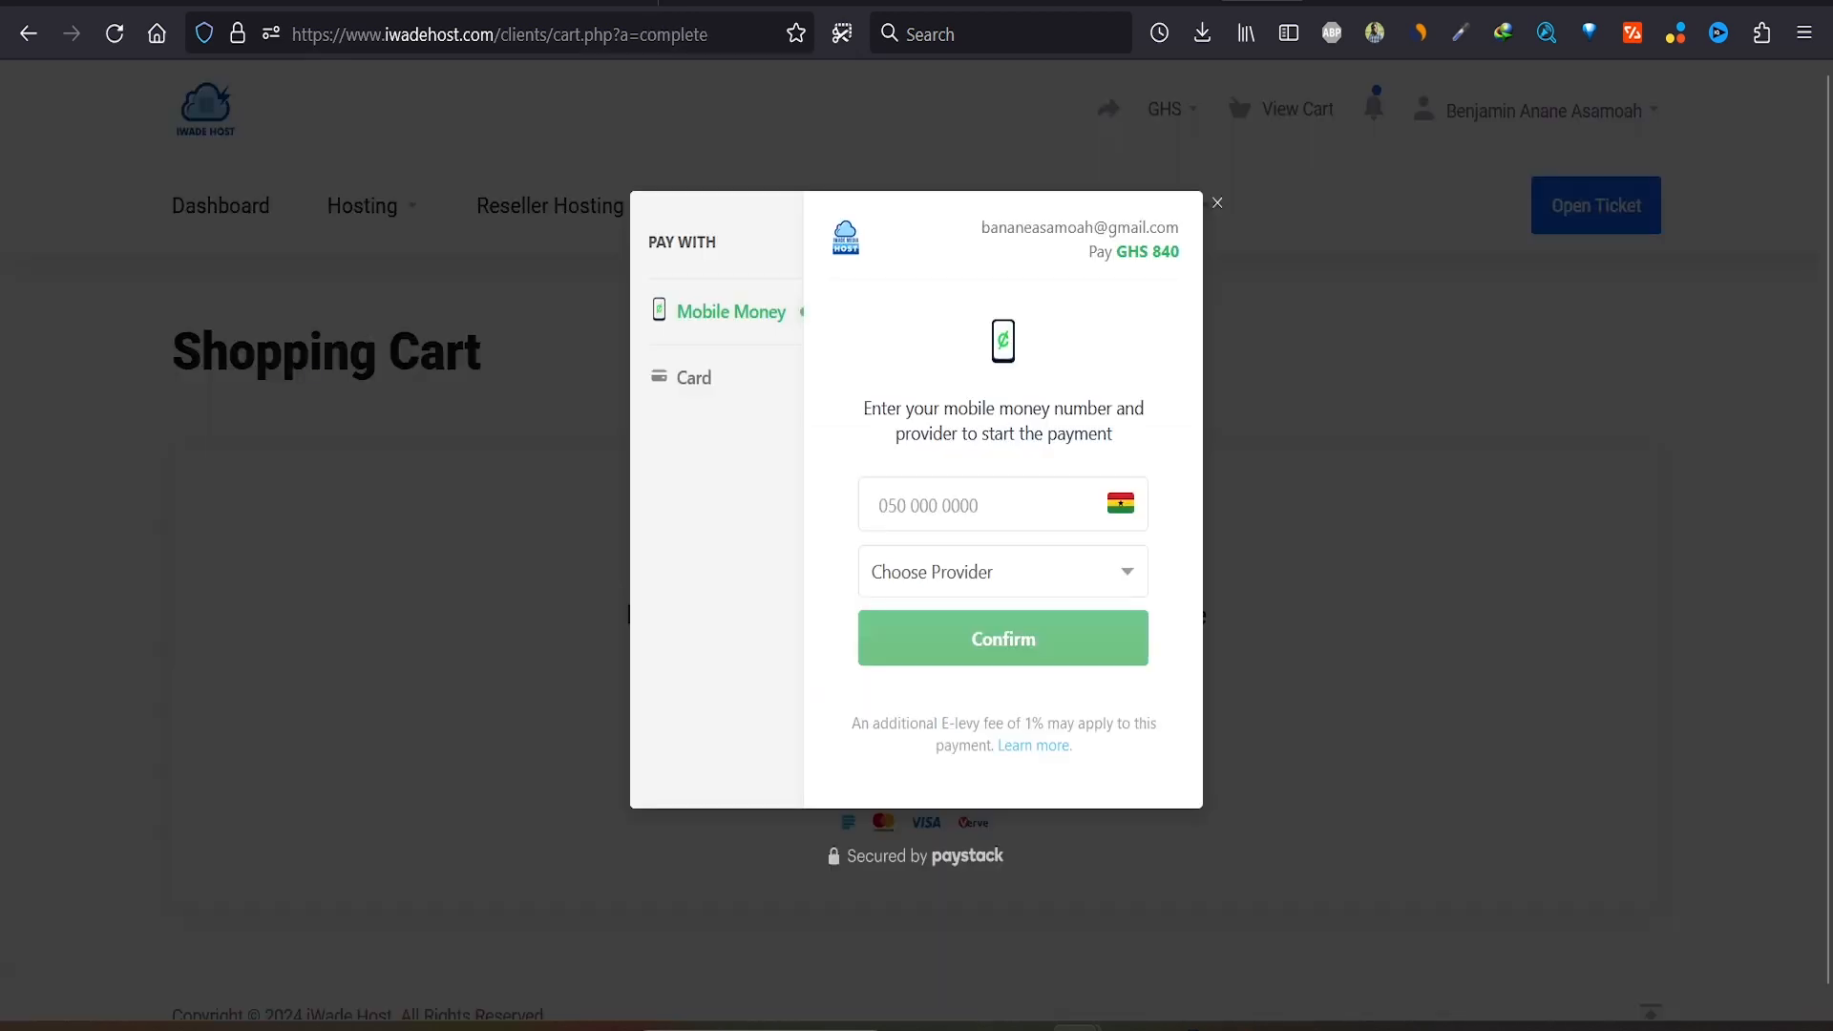
{"action": "left_click", "coordinate": [694, 378]}
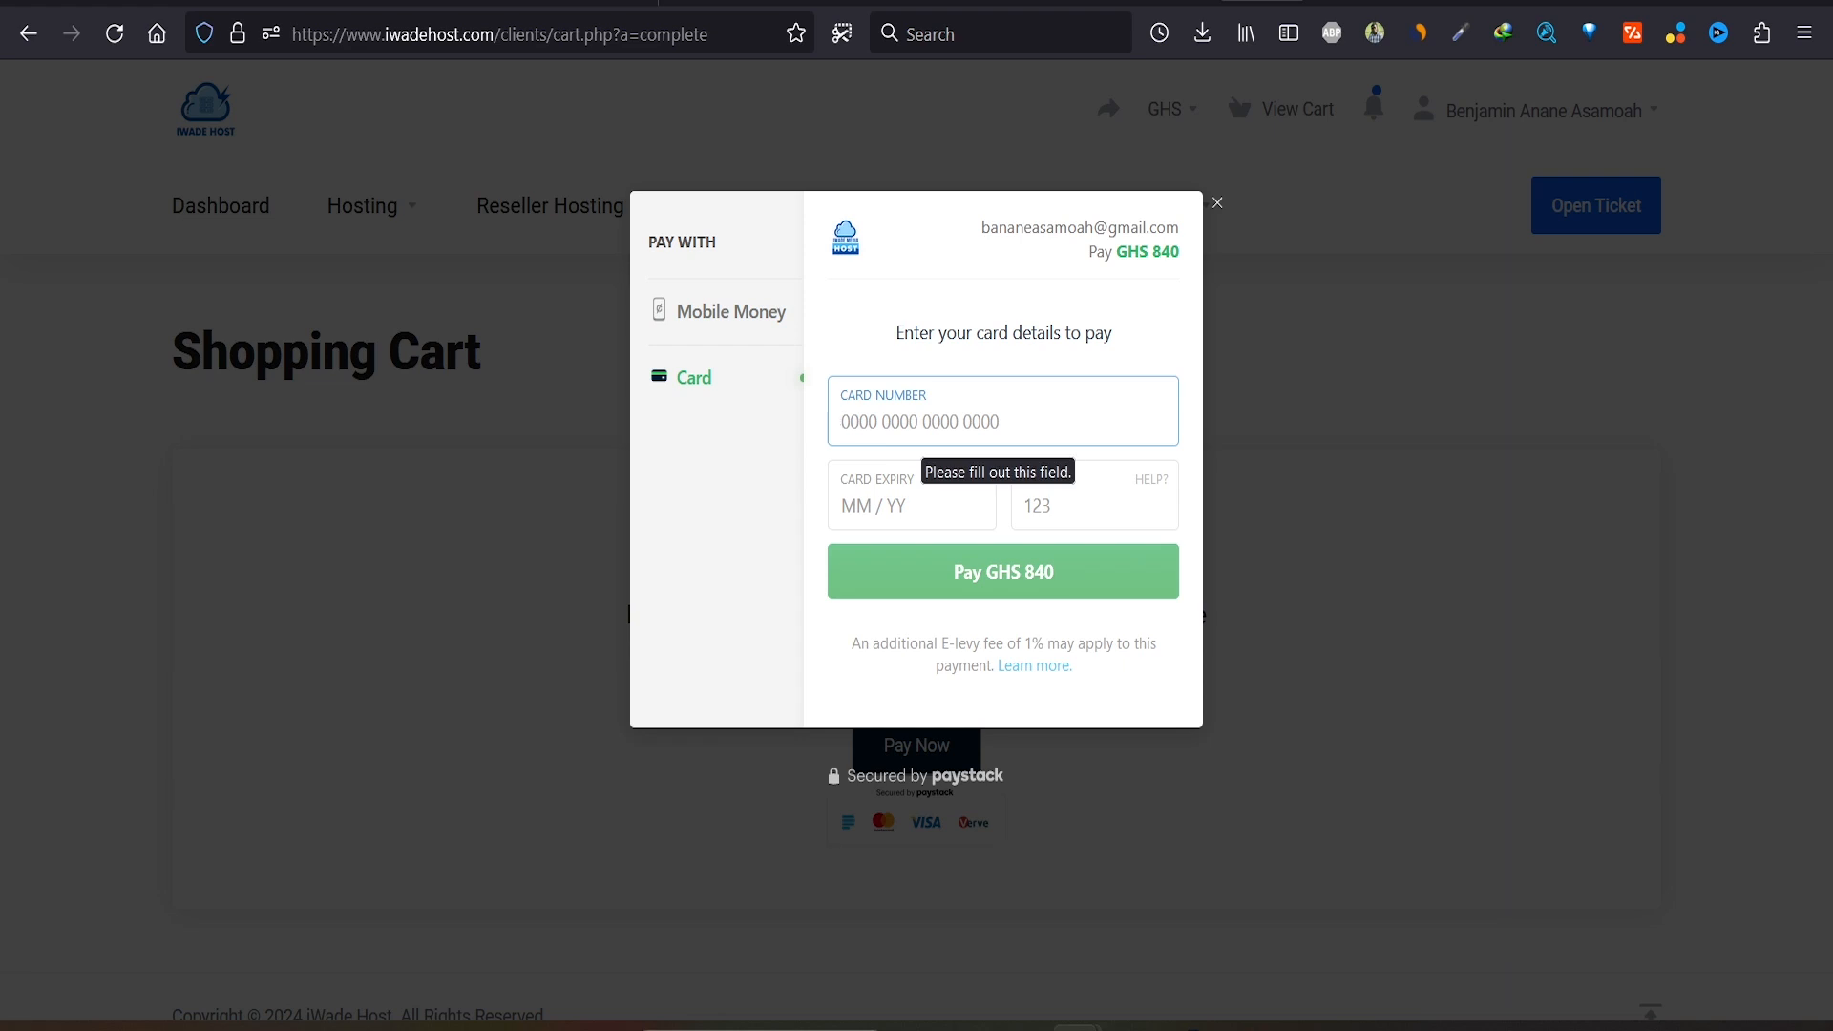
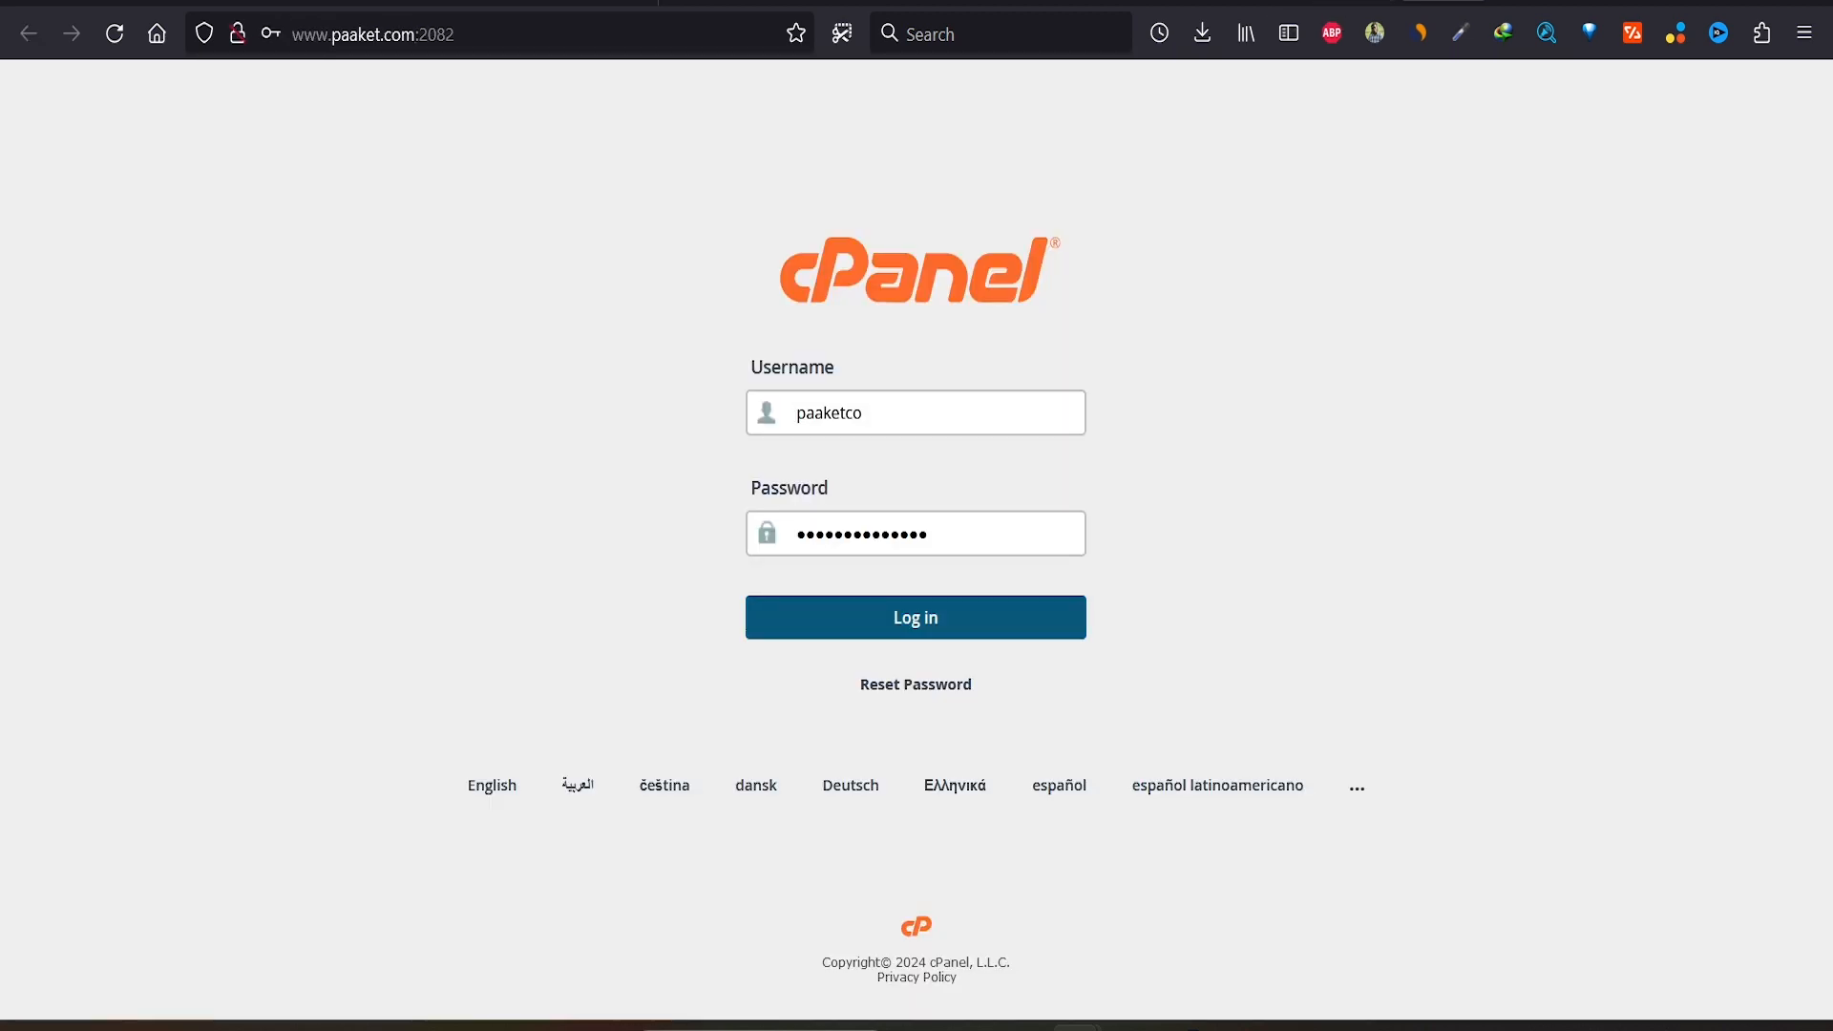
Step: Sign in to cPanel and go to WordPress Manager by Softaculous
{"action": "key", "text": "Return"}
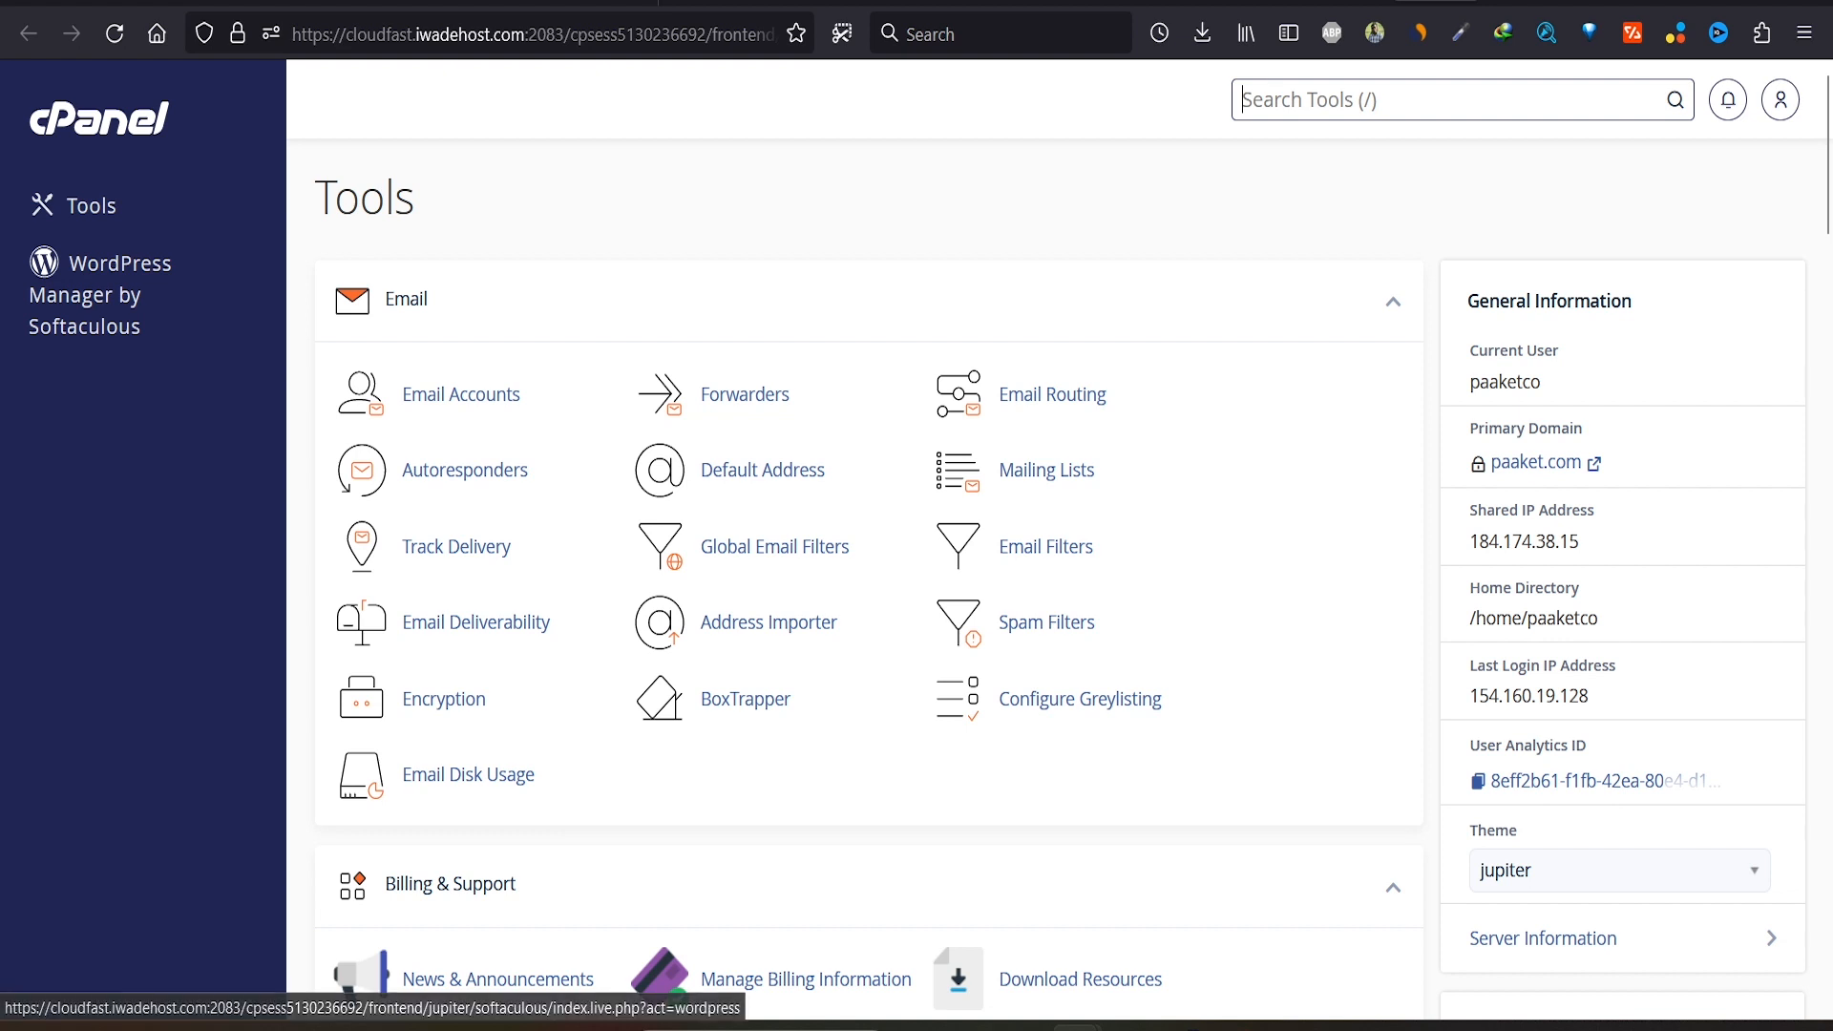
{"action": "left_click", "coordinate": [96, 294]}
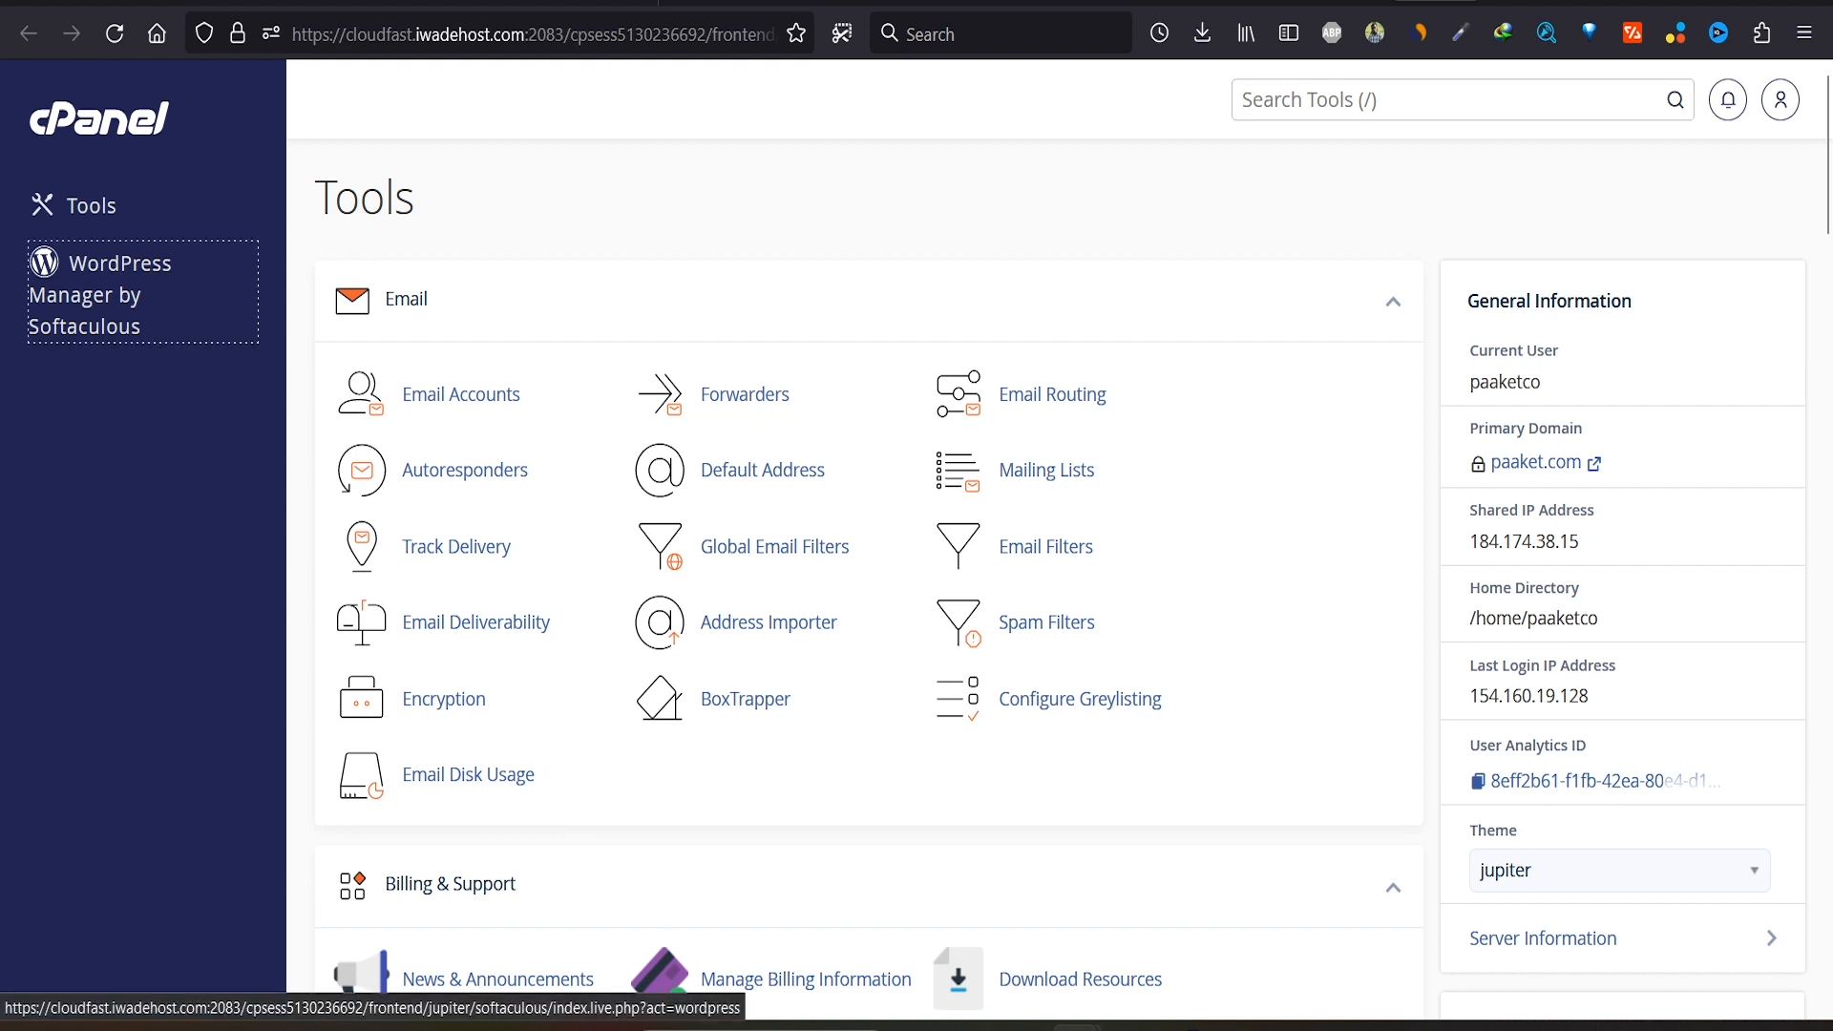
{"action": "left_click", "coordinate": [735, 491]}
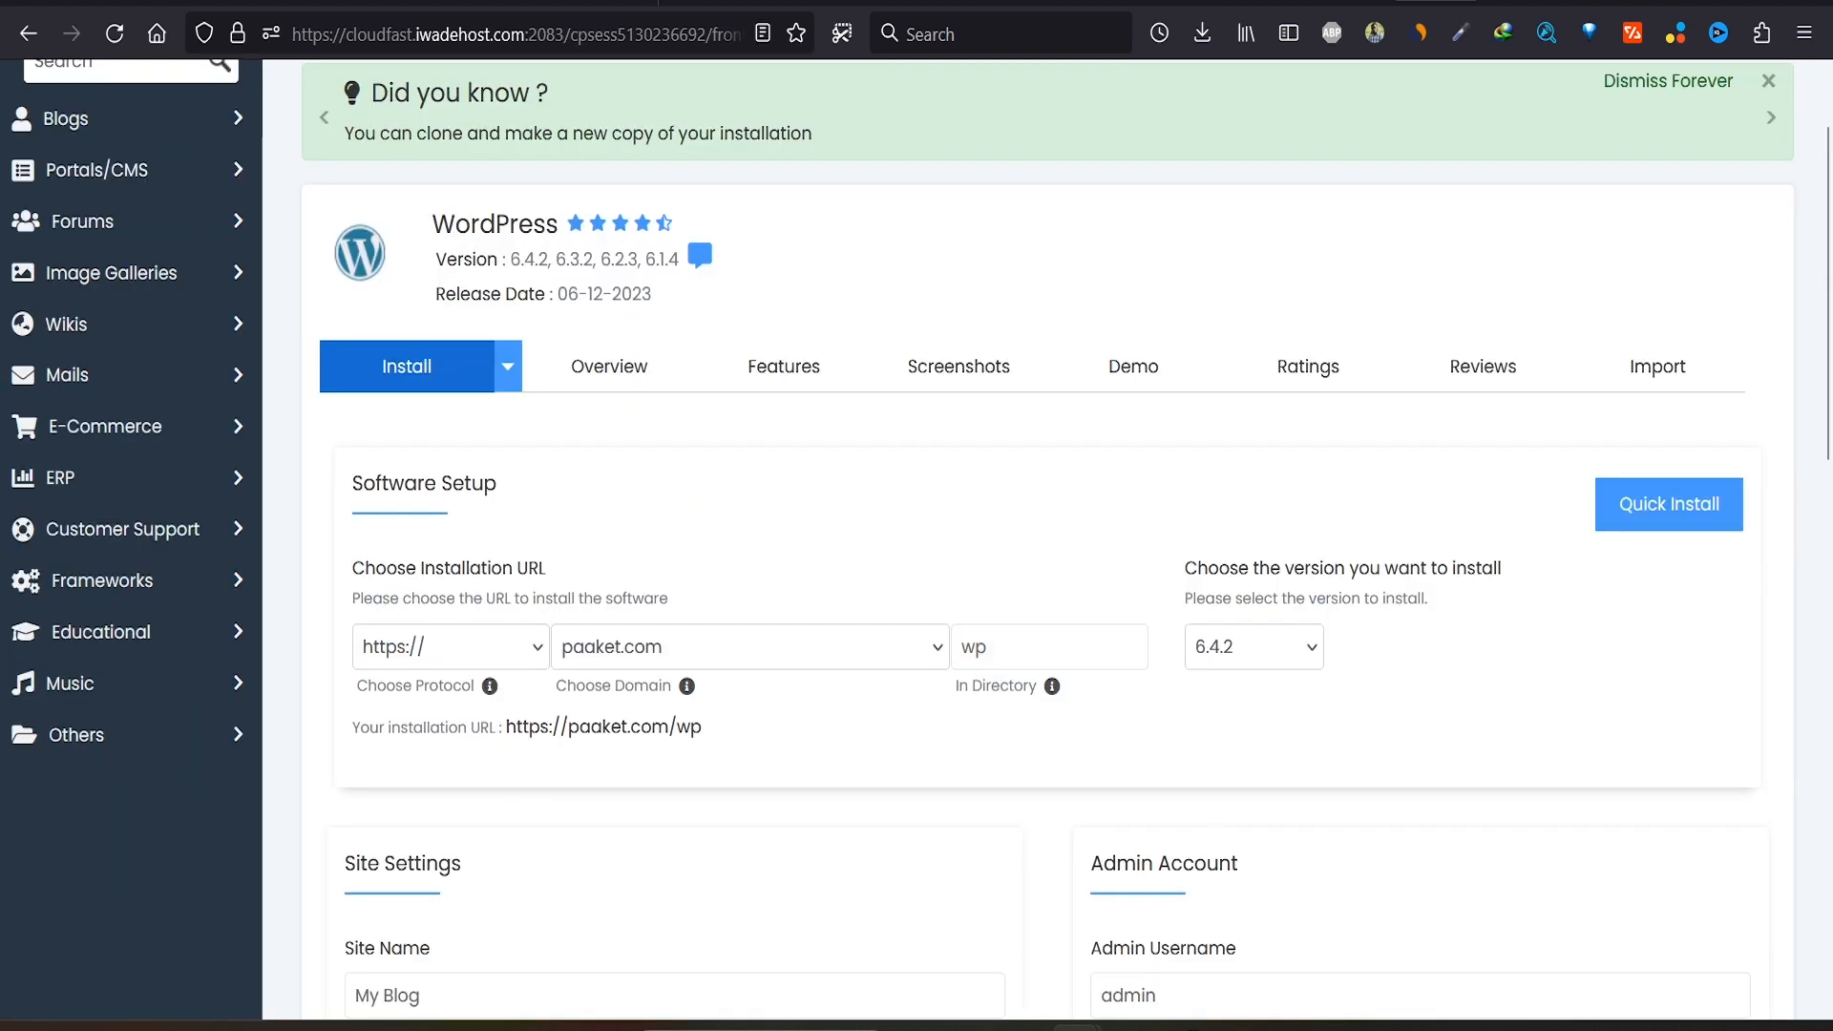
{"action": "scroll", "coordinate": [735, 491], "scroll_direction": "down", "scroll_amount": 3}
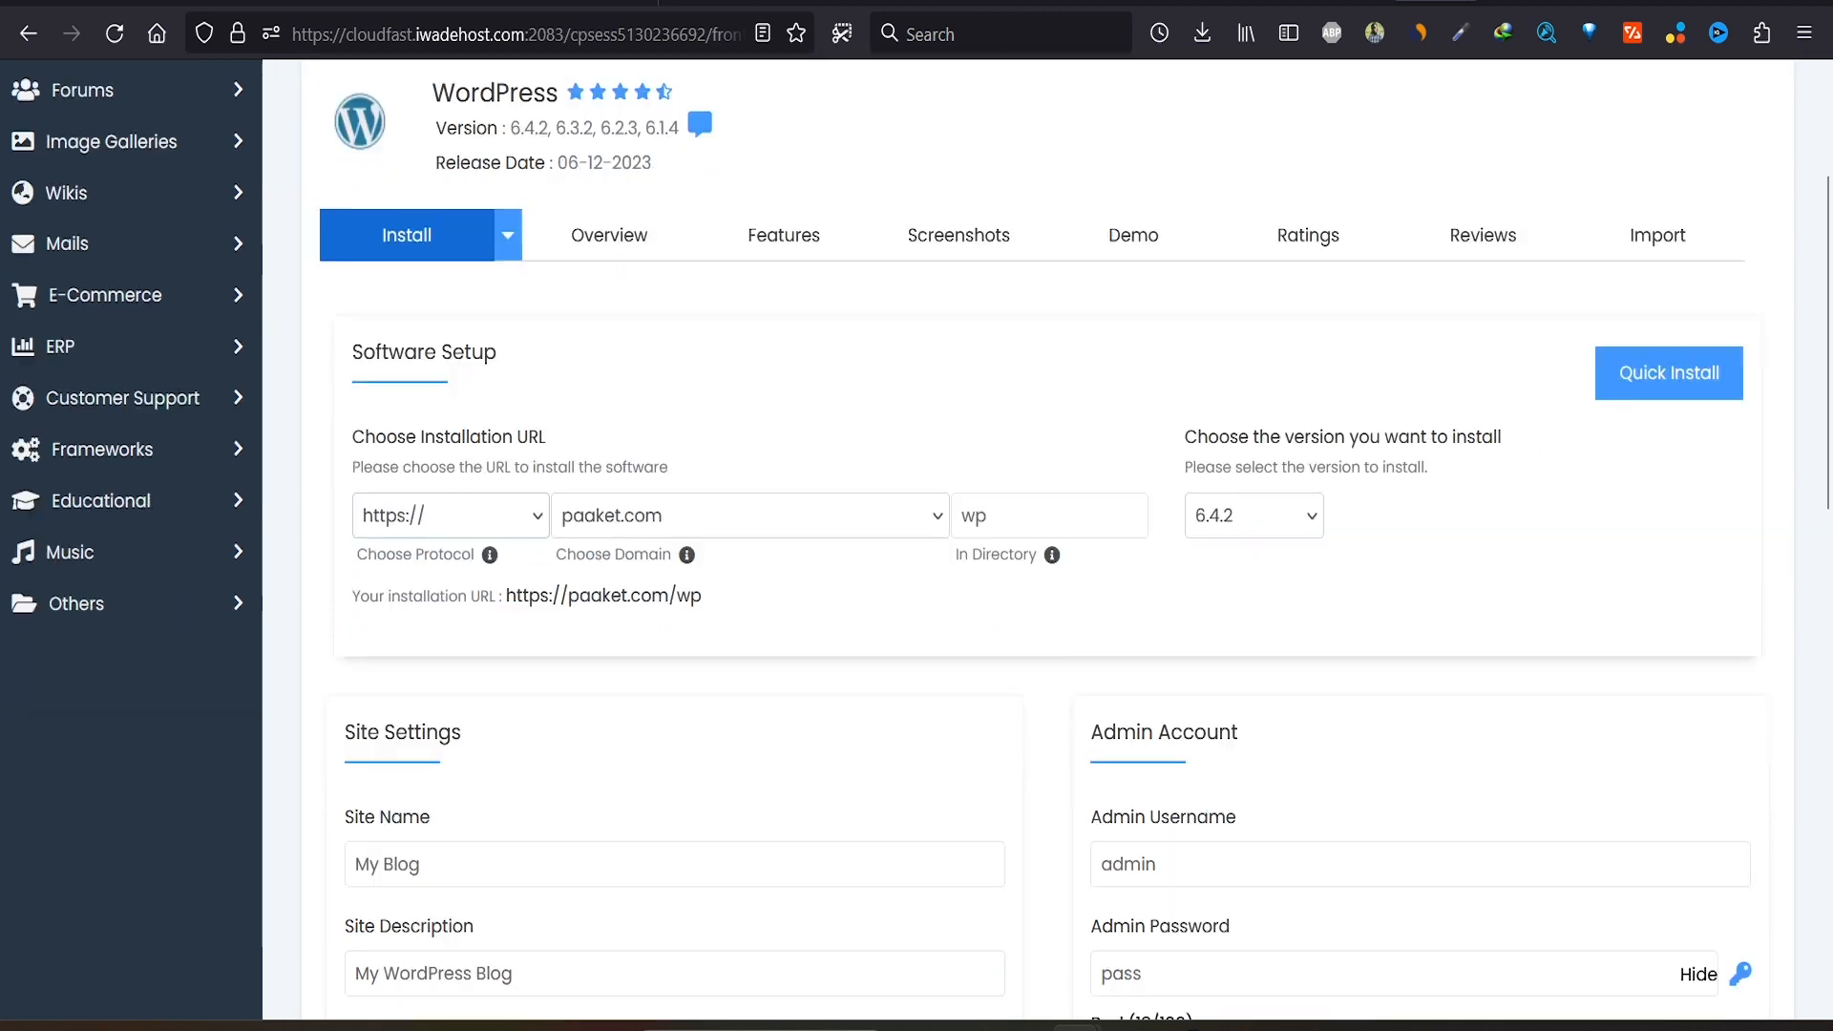
{"action": "left_click", "coordinate": [450, 370]}
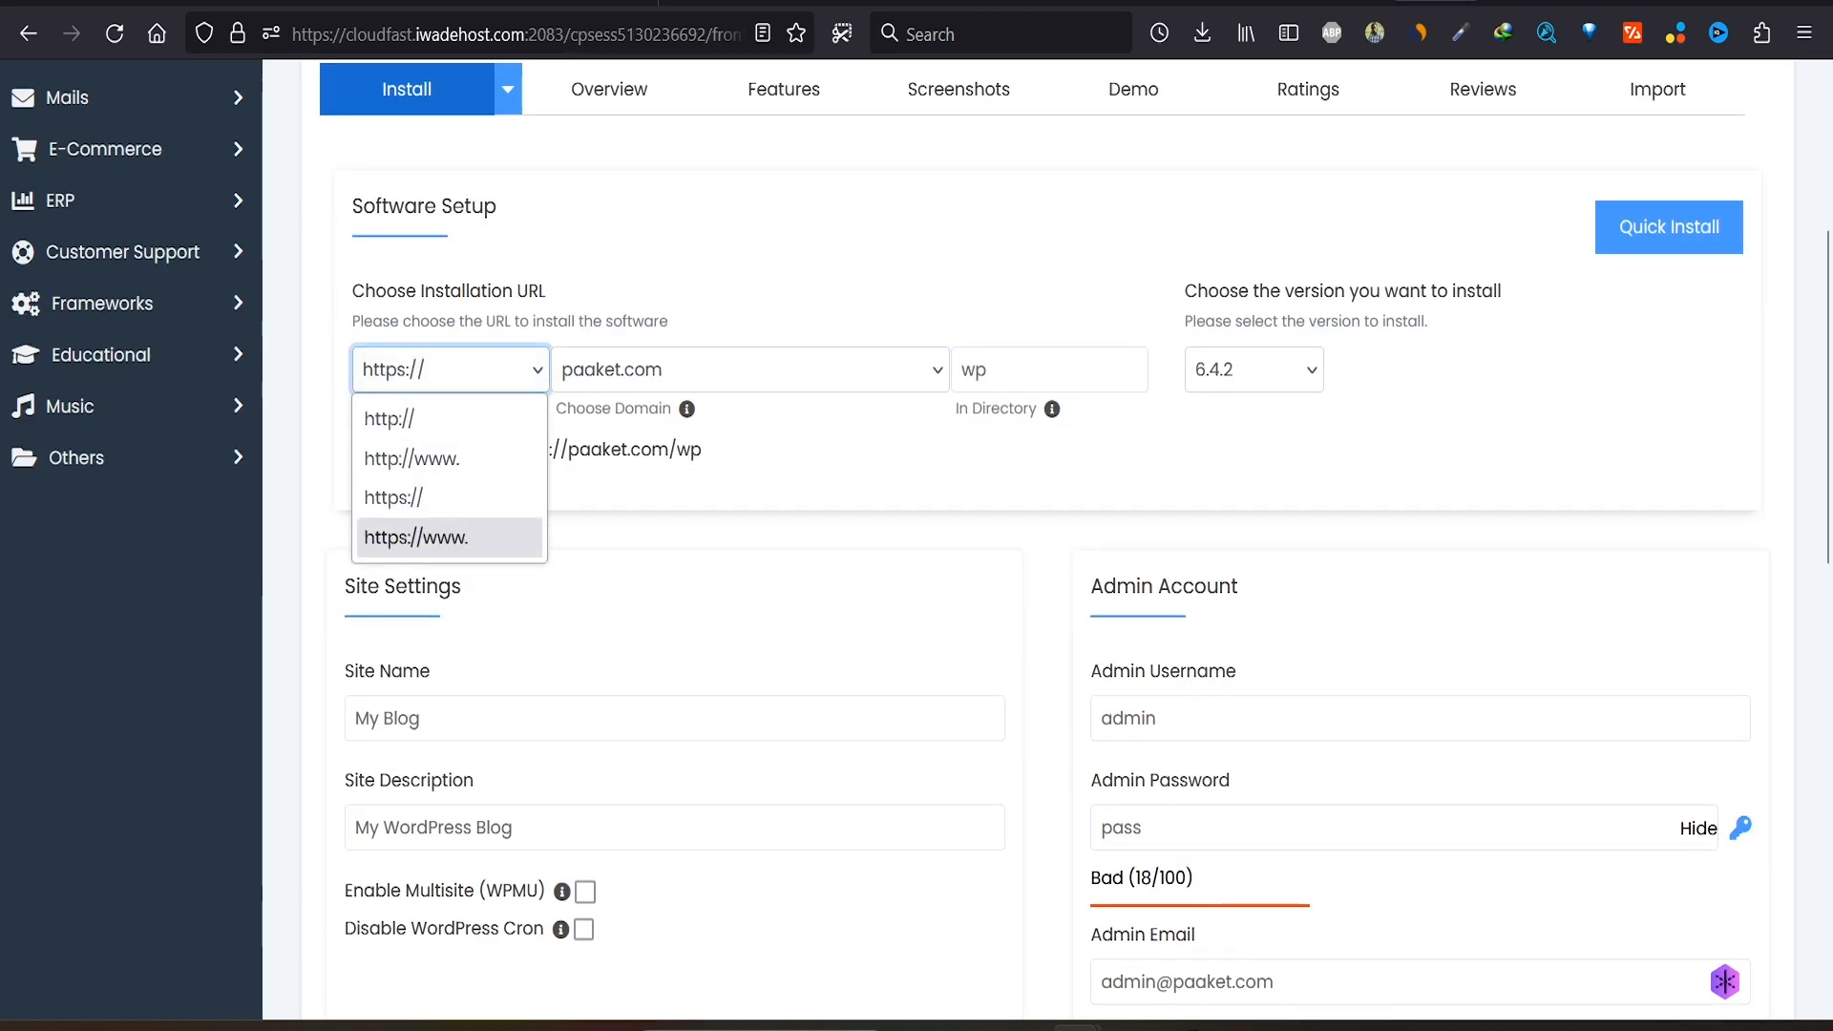
{"action": "left_click", "coordinate": [449, 538]}
{"action": "double_click", "coordinate": [974, 369]}
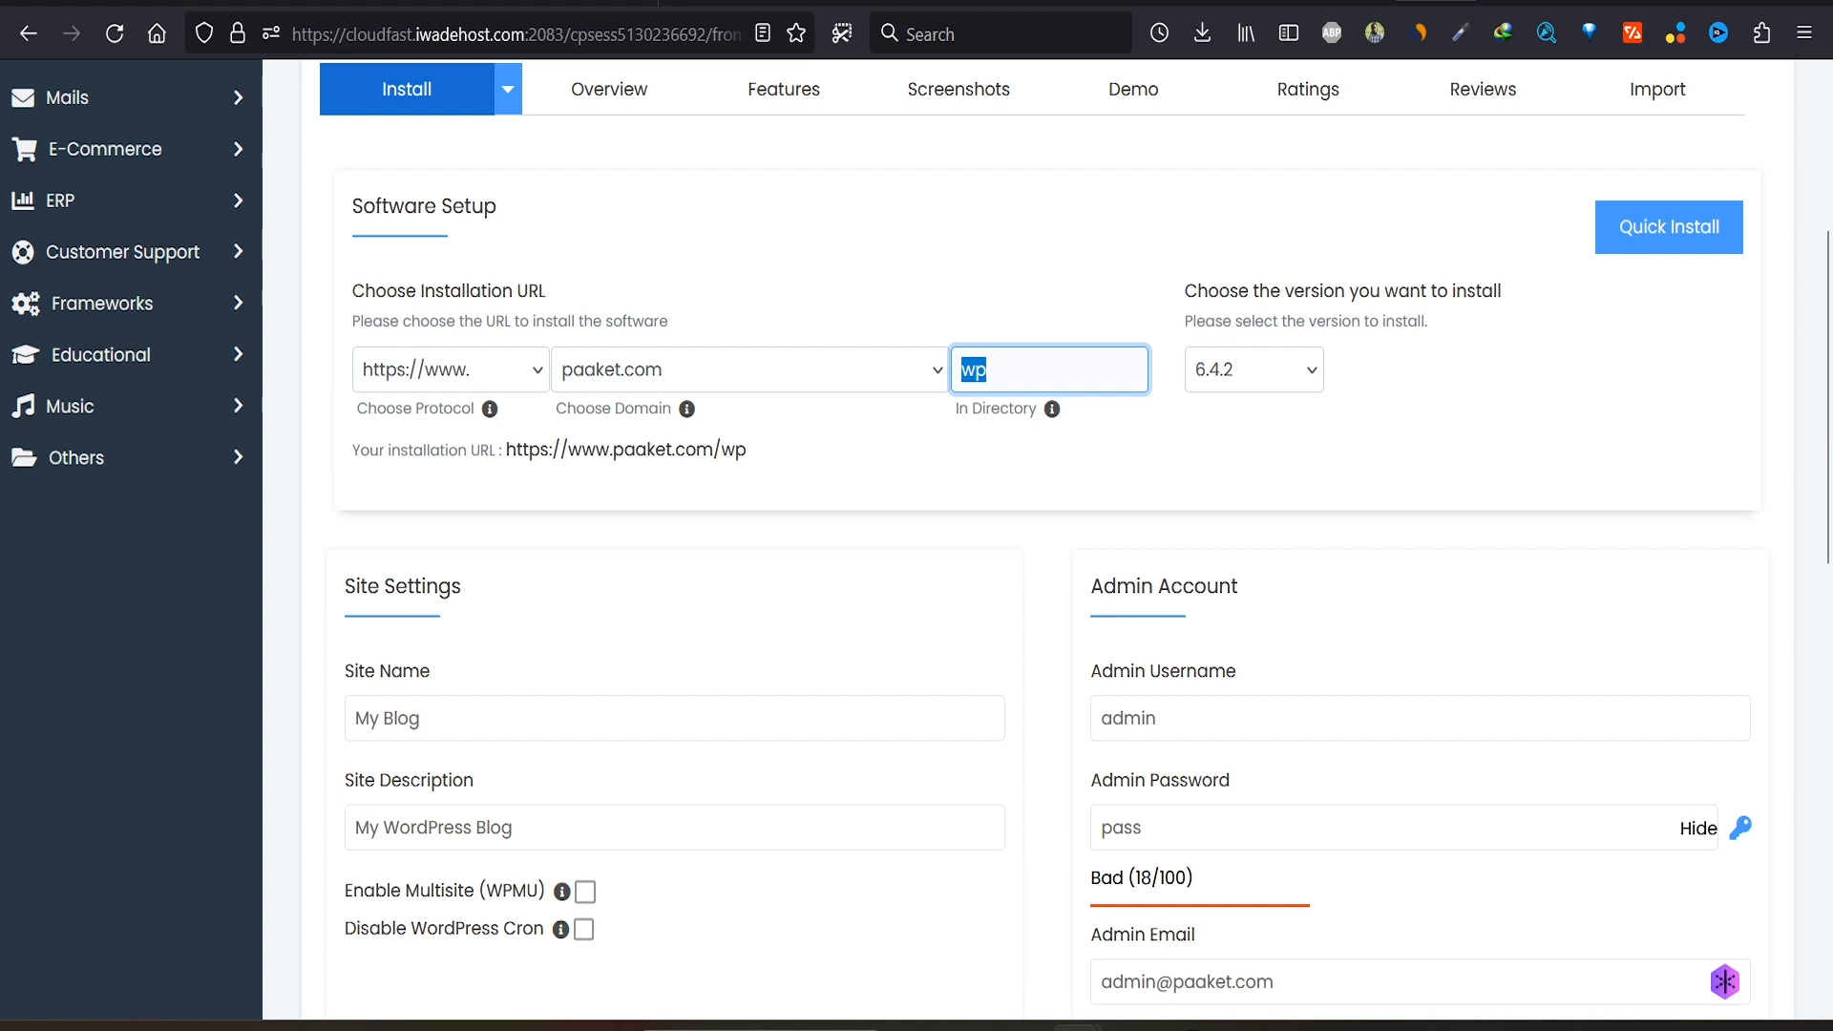
{"action": "key", "text": "BackSpace"}
Step: Name the site 'Paaket' with description 'Website' and change the admin email to start with 'info'
{"action": "scroll", "coordinate": [1050, 534], "scroll_direction": "down", "scroll_amount": 3}
{"action": "key", "text": "Tab"}
{"action": "key", "text": "Tab"}
{"action": "type", "text": "Paaket"}
{"action": "key", "text": "Tab"}
{"action": "type", "text": "Website"}
{"action": "key", "text": "Tab"}
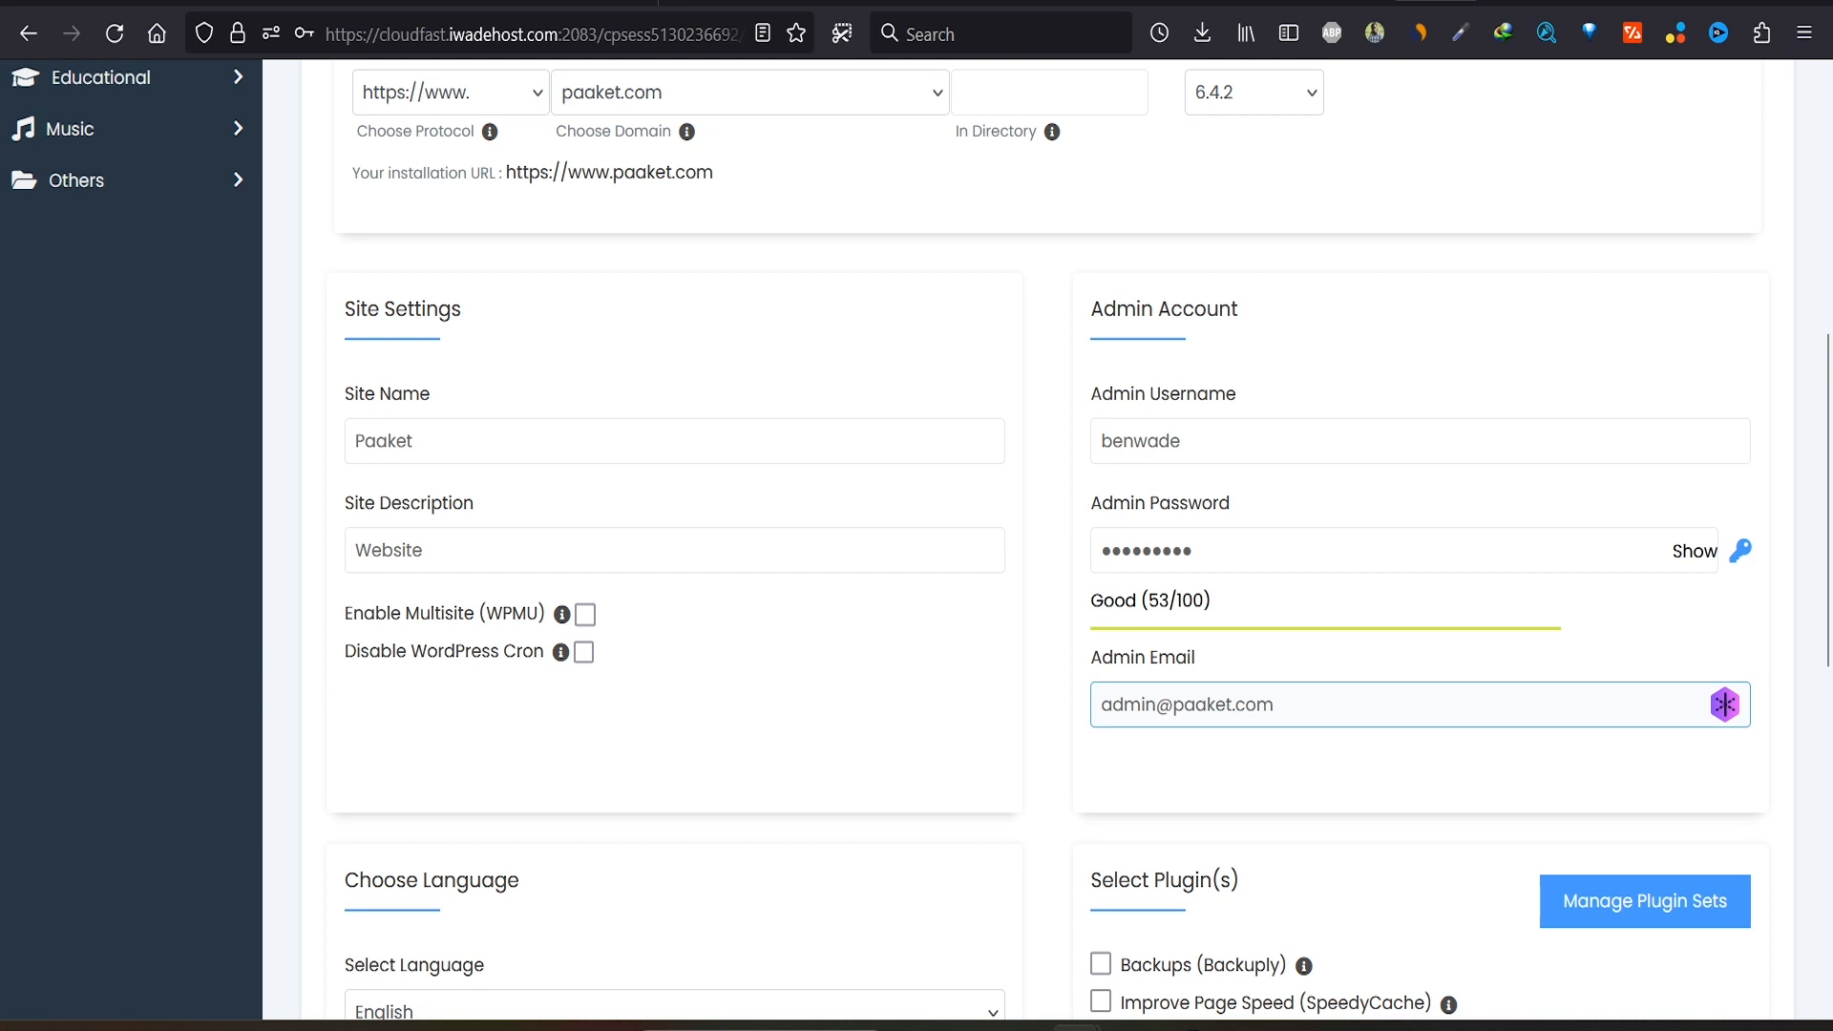
{"action": "left_click", "coordinate": [1123, 704]}
{"action": "double_click", "coordinate": [1123, 704]}
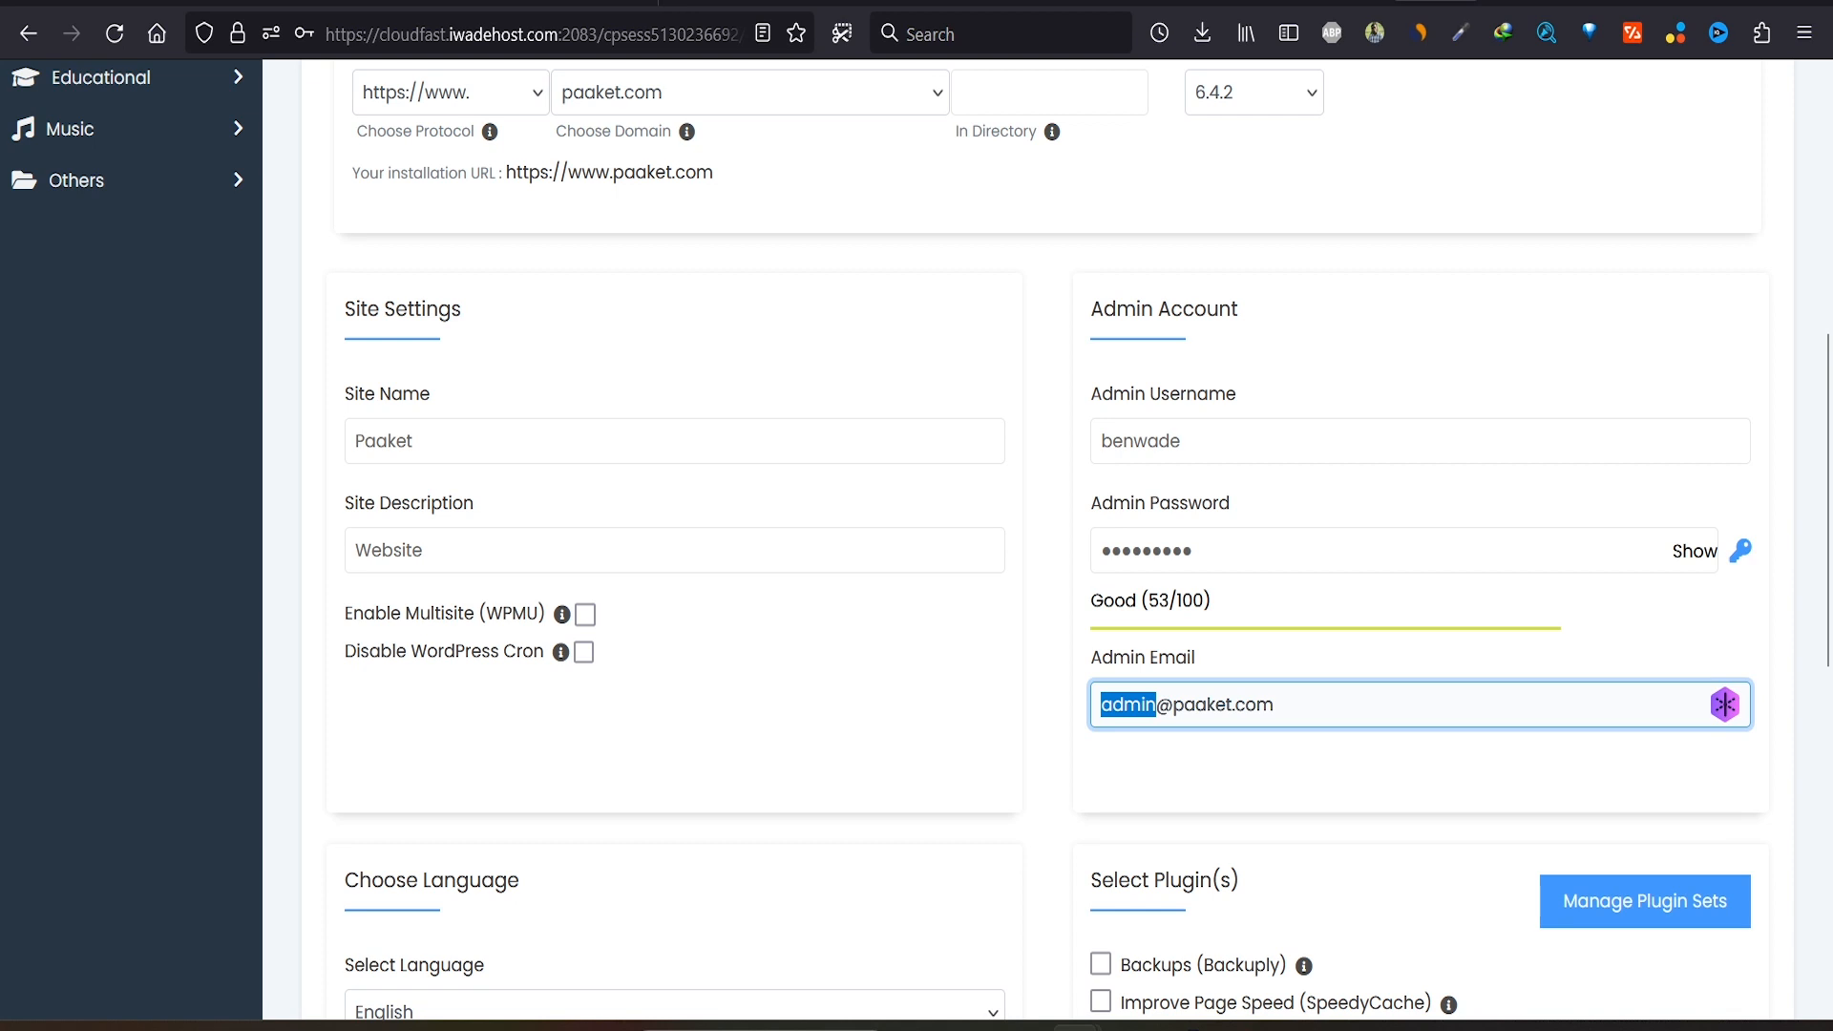
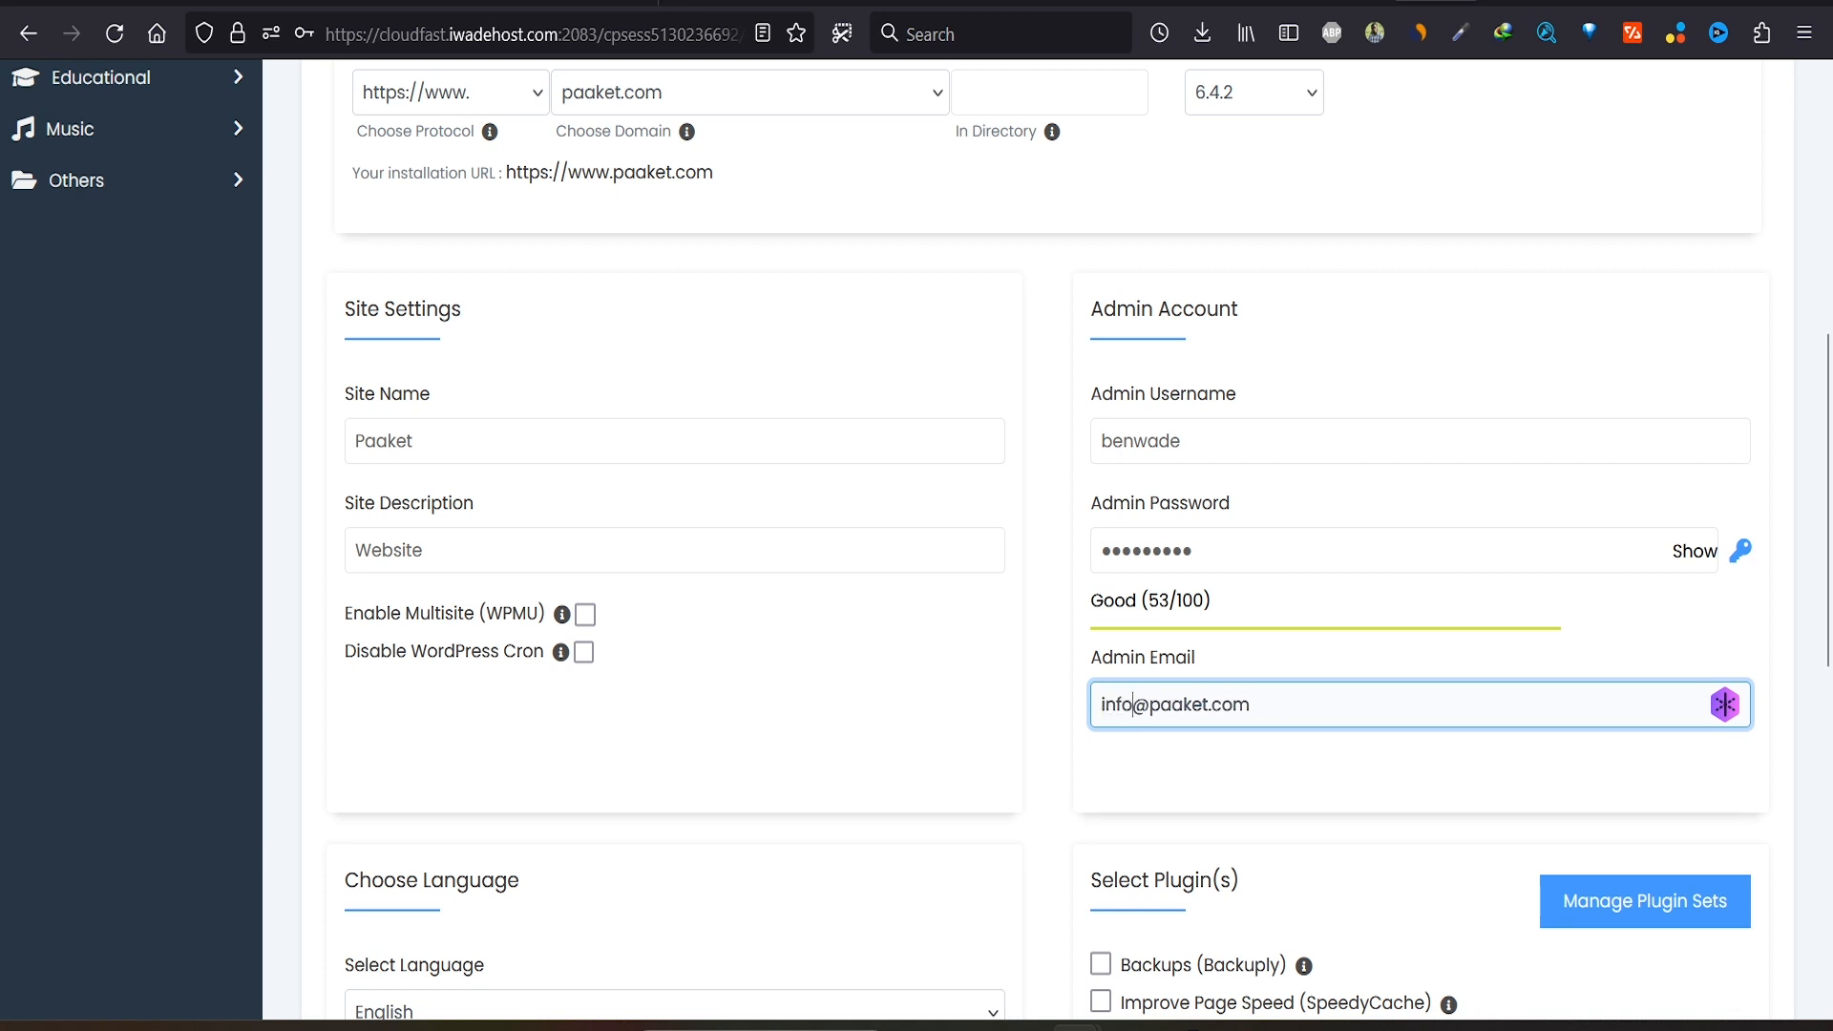
Step: Run the WordPress installation and open the new site's admin dashboard
{"action": "scroll", "coordinate": [1047, 540], "scroll_direction": "down", "scroll_amount": 7}
{"action": "scroll", "coordinate": [1047, 539], "scroll_direction": "down", "scroll_amount": 2}
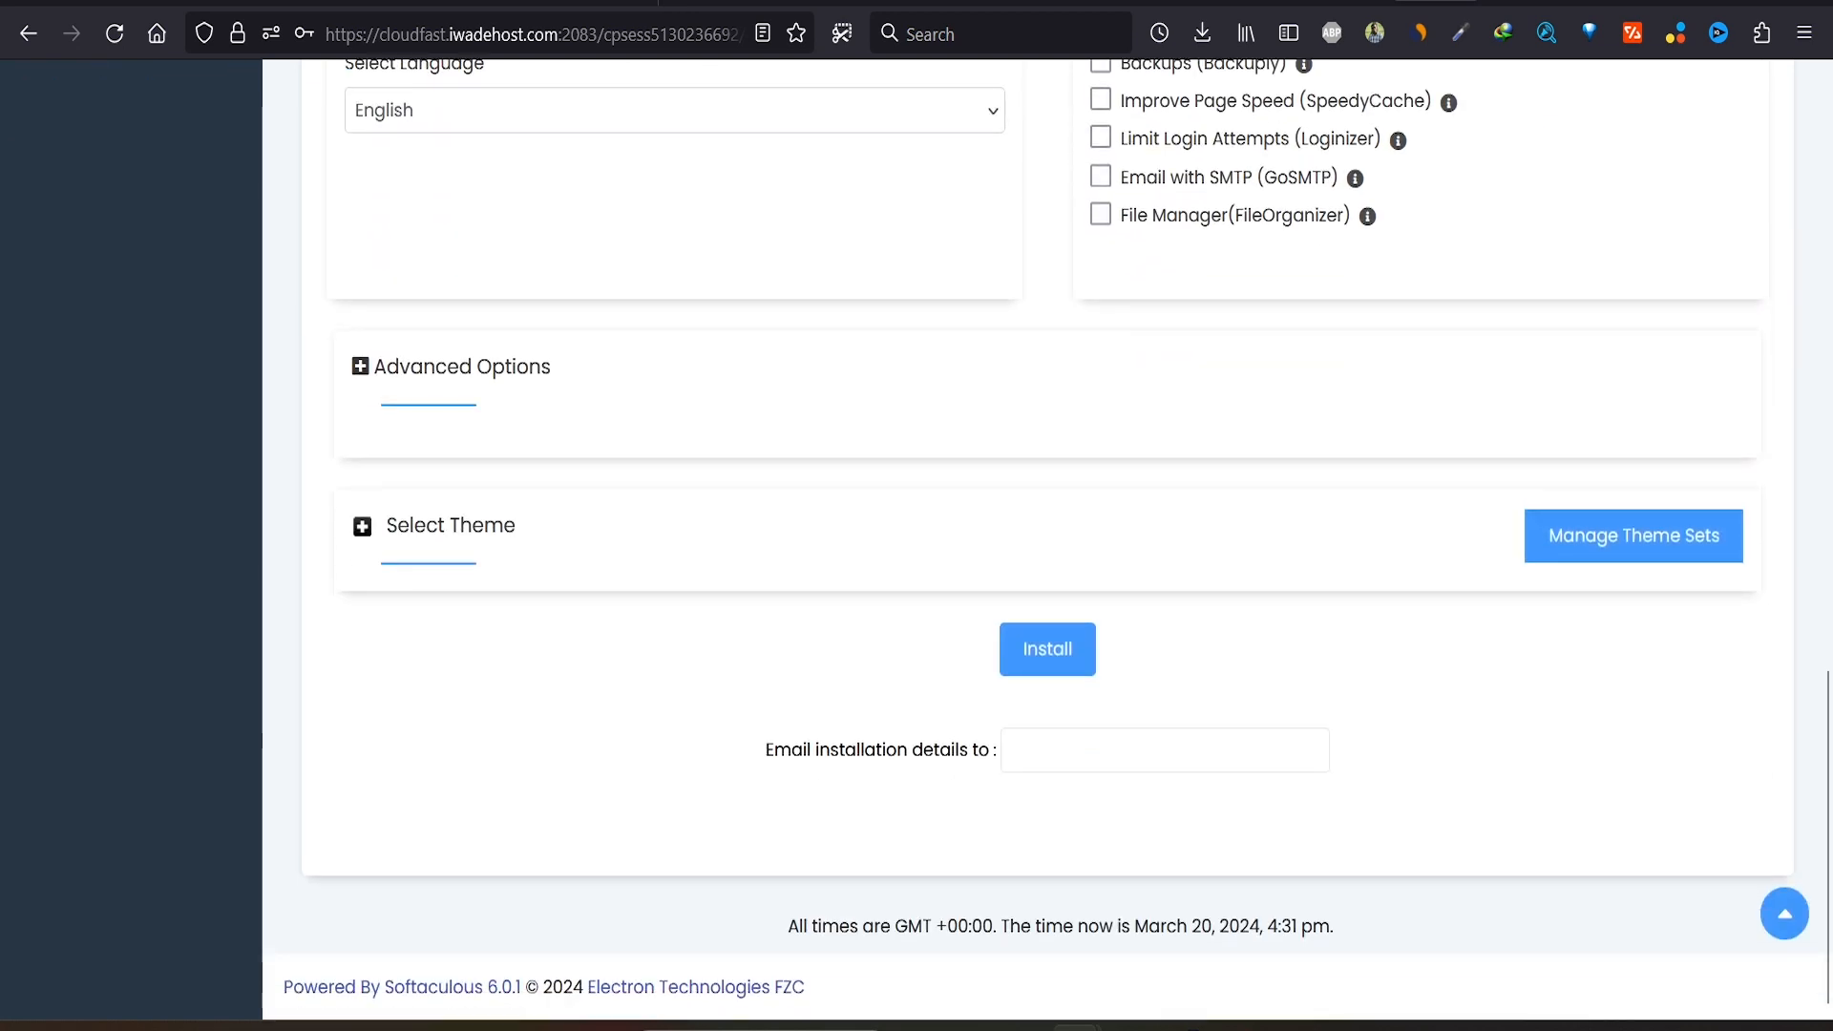
{"action": "left_click", "coordinate": [1048, 648]}
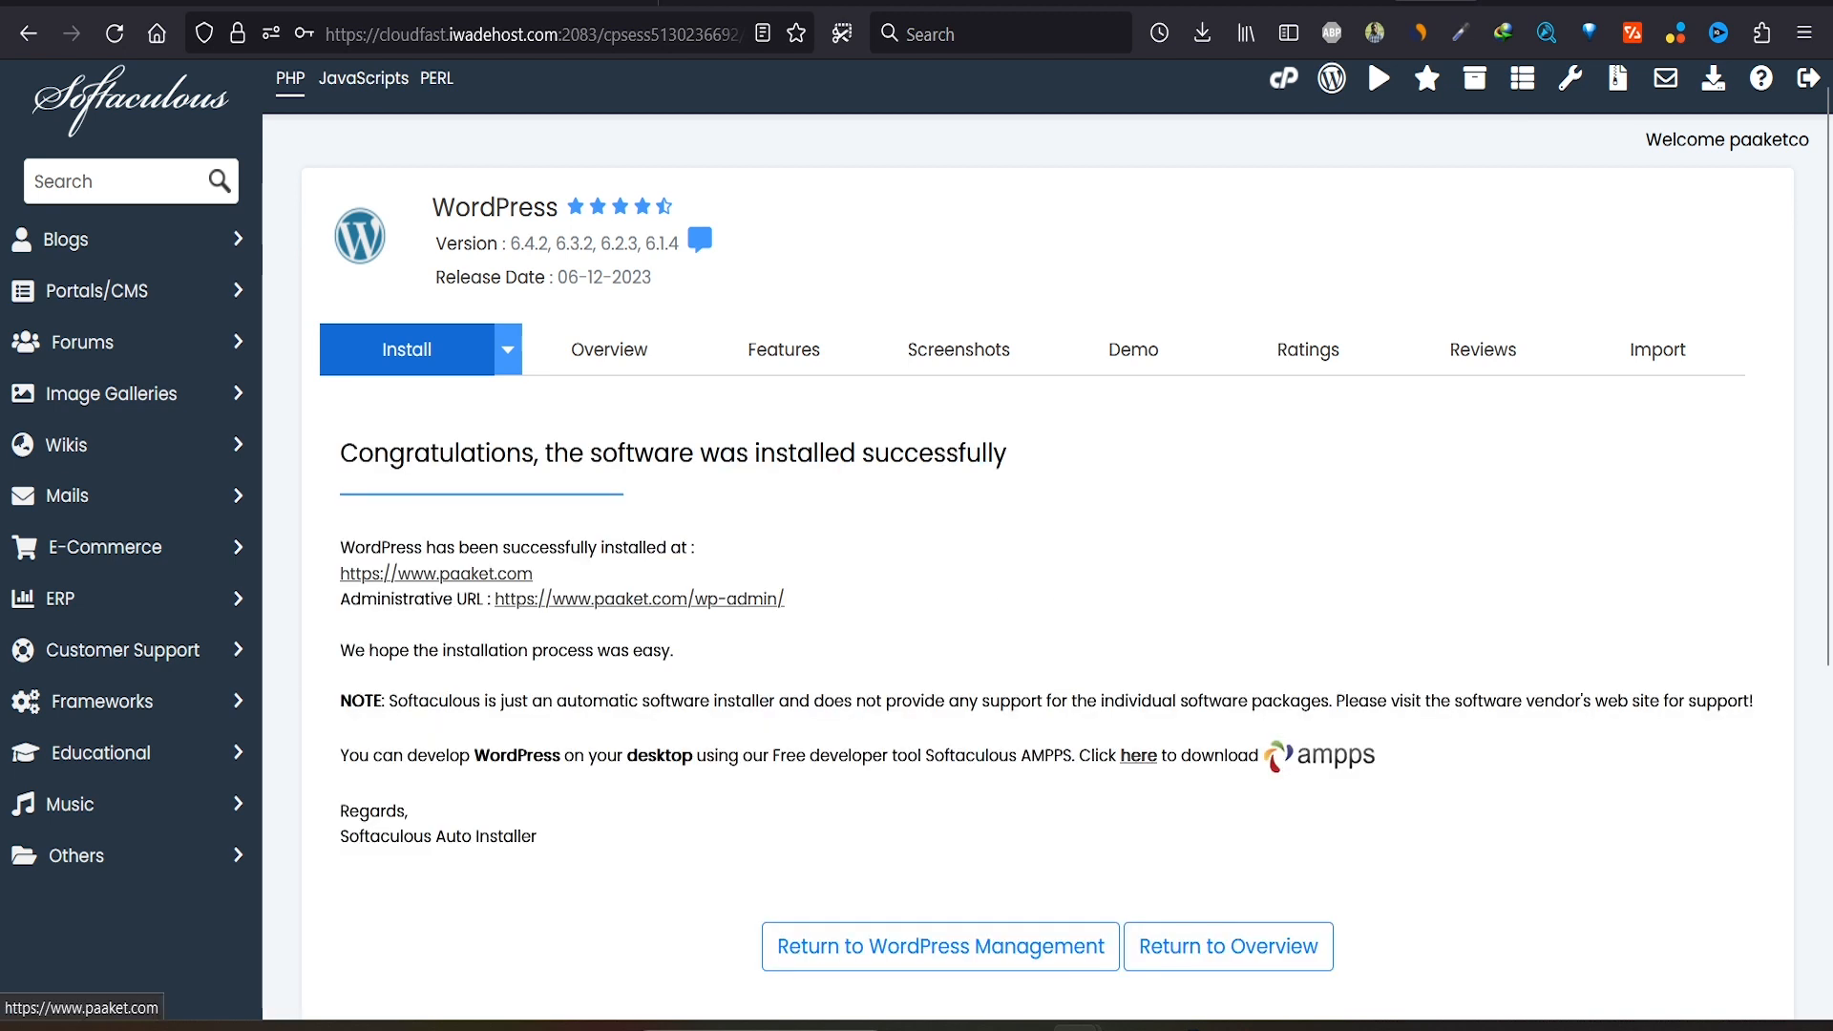
{"action": "left_click", "coordinate": [639, 598]}
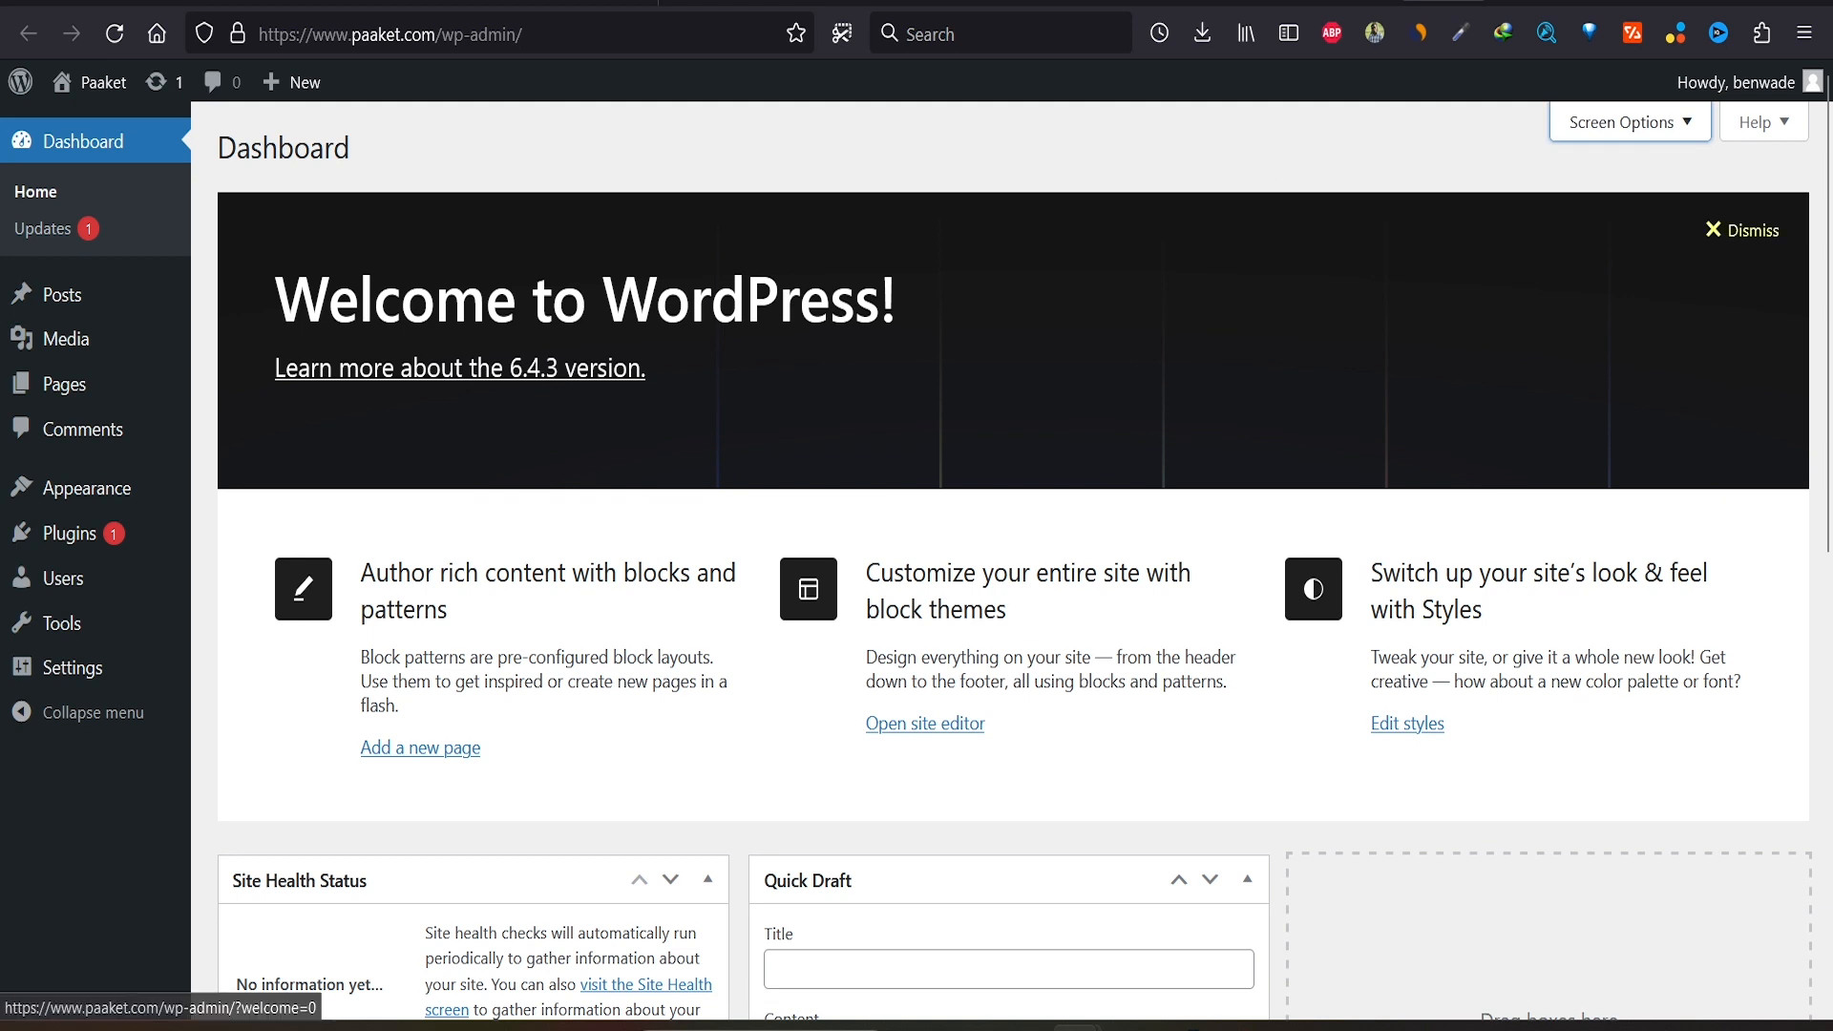
Step: Dismiss the Welcome panel and hide Site Health, At a Glance, Activity, Quick Draft and Events widgets
{"action": "left_click", "coordinate": [1743, 230]}
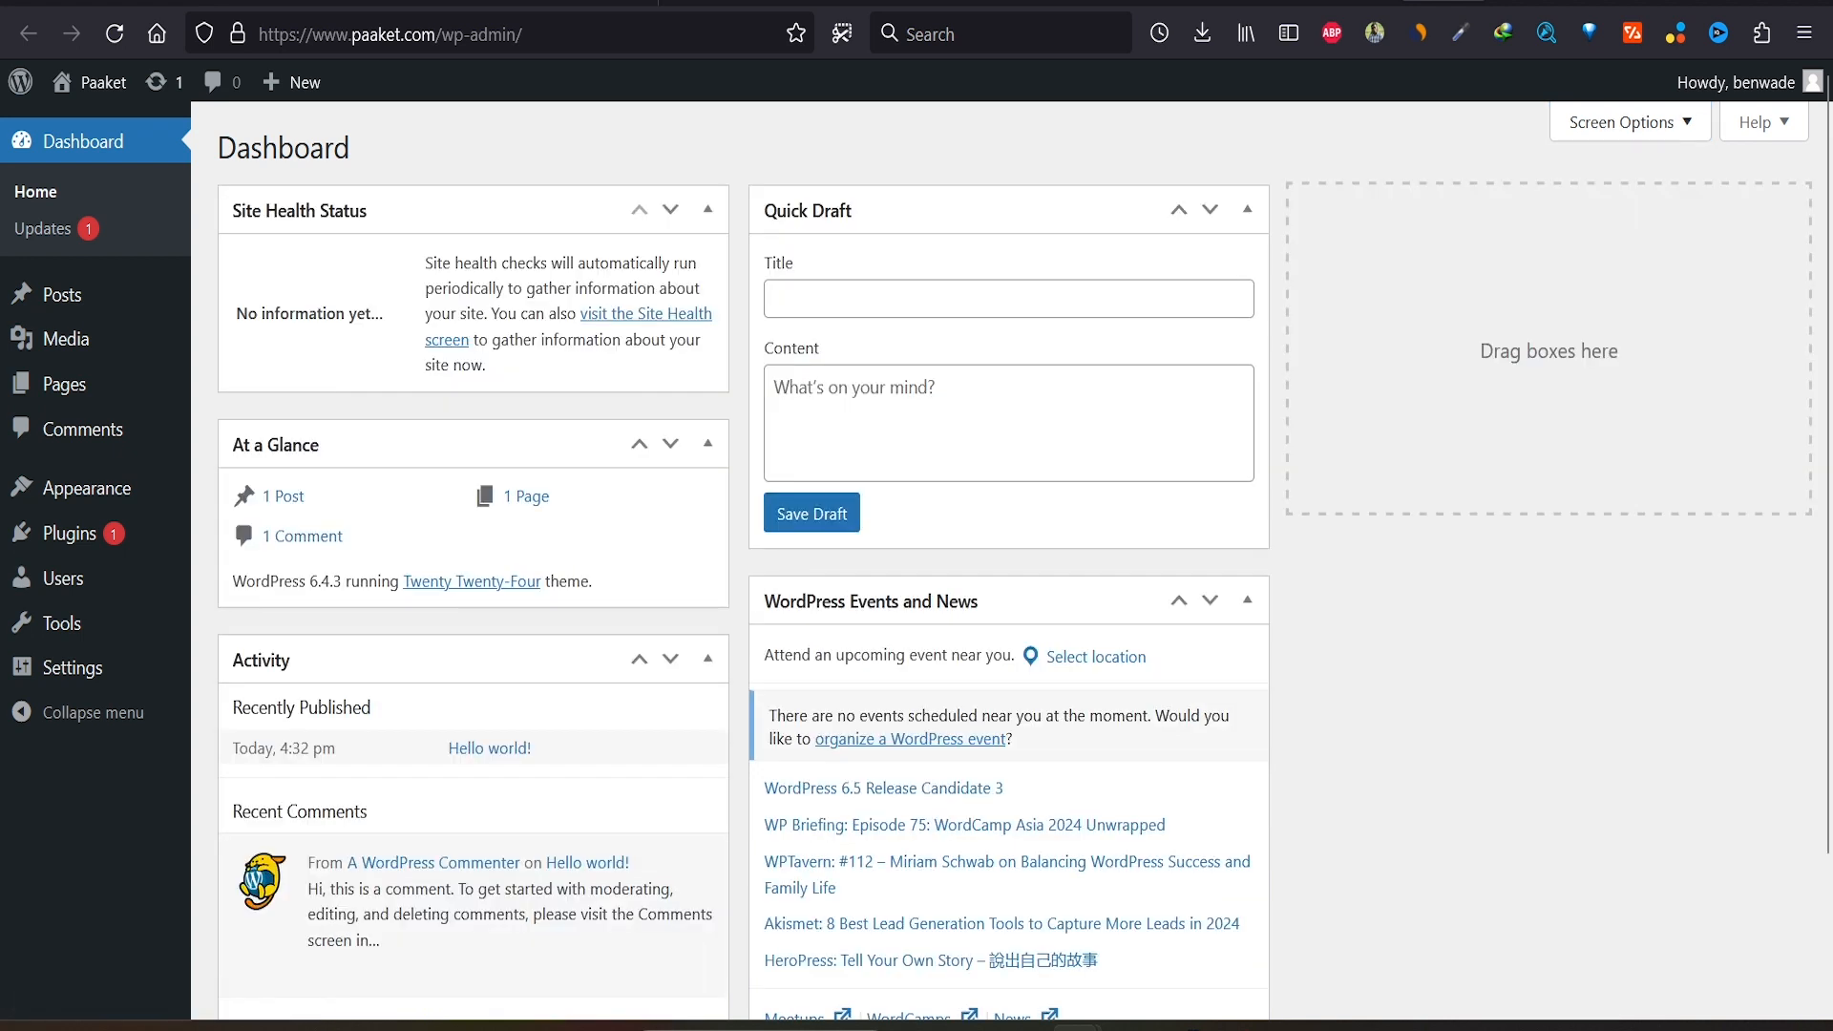
{"action": "left_click", "coordinate": [1630, 123]}
{"action": "left_click", "coordinate": [250, 237]}
{"action": "left_click", "coordinate": [413, 237]}
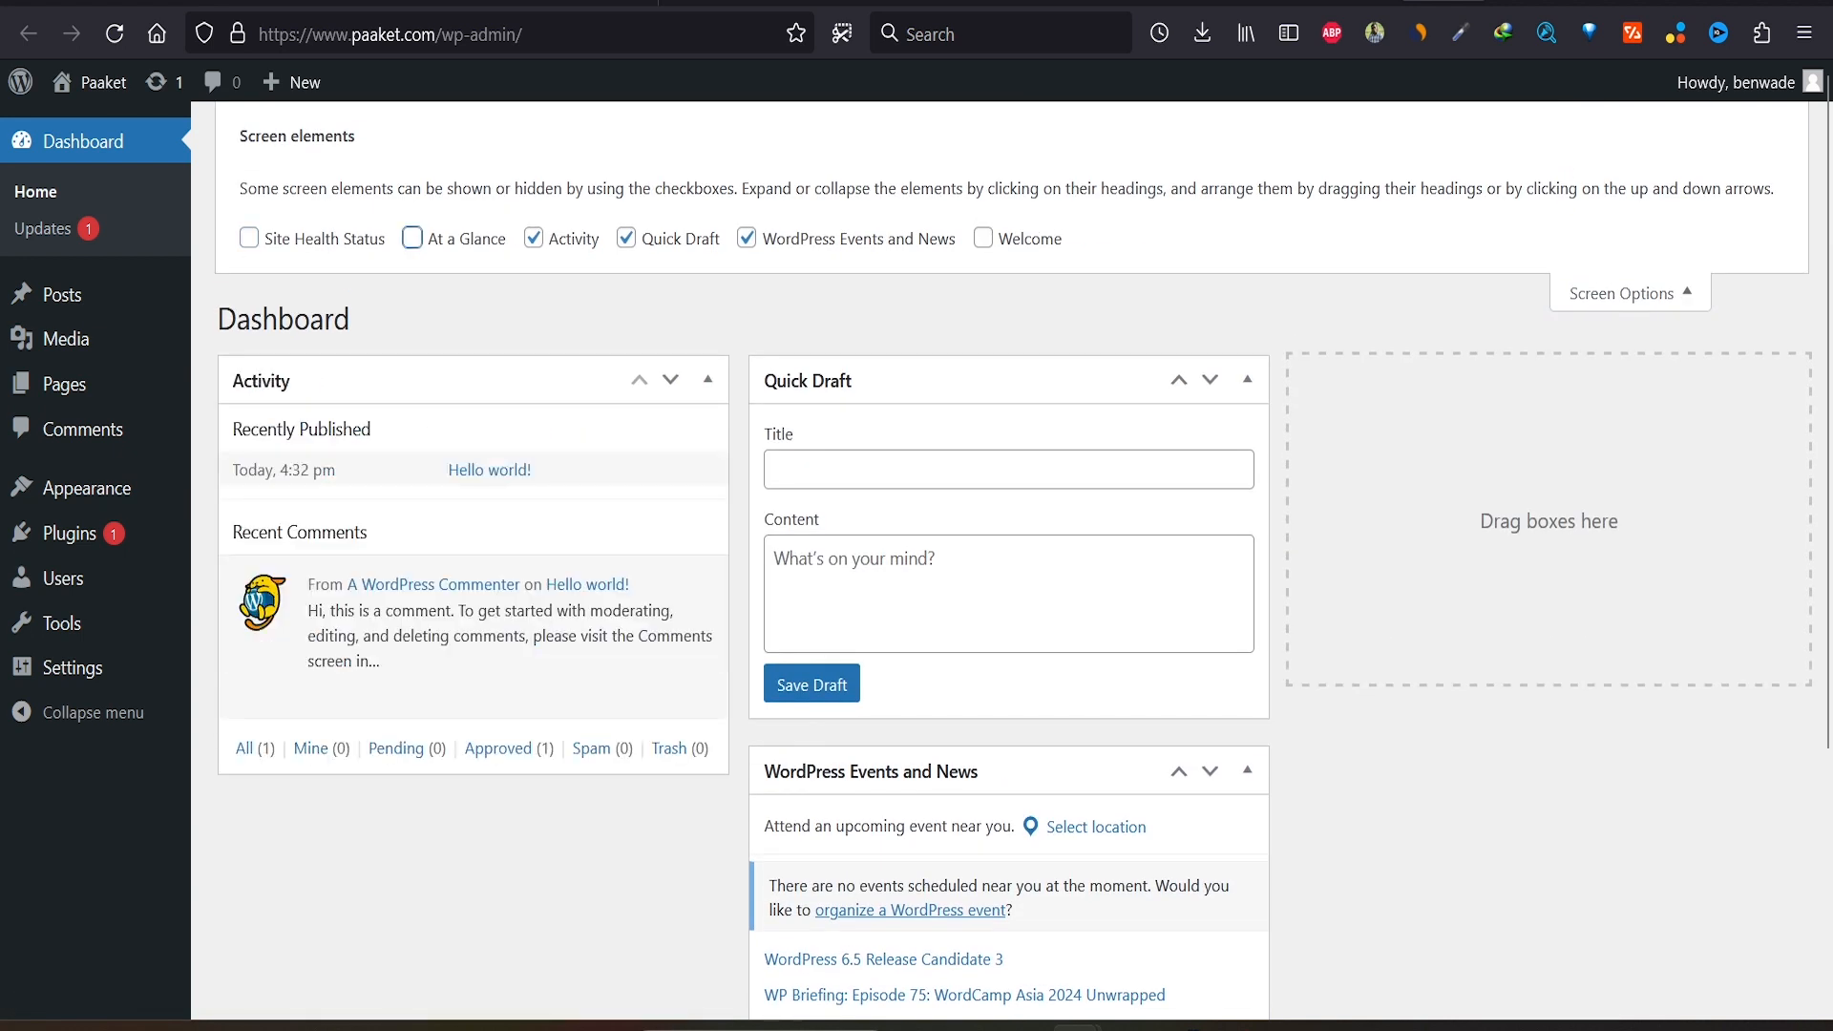
{"action": "left_click", "coordinate": [532, 238]}
{"action": "left_click", "coordinate": [625, 238]}
{"action": "left_click", "coordinate": [747, 237]}
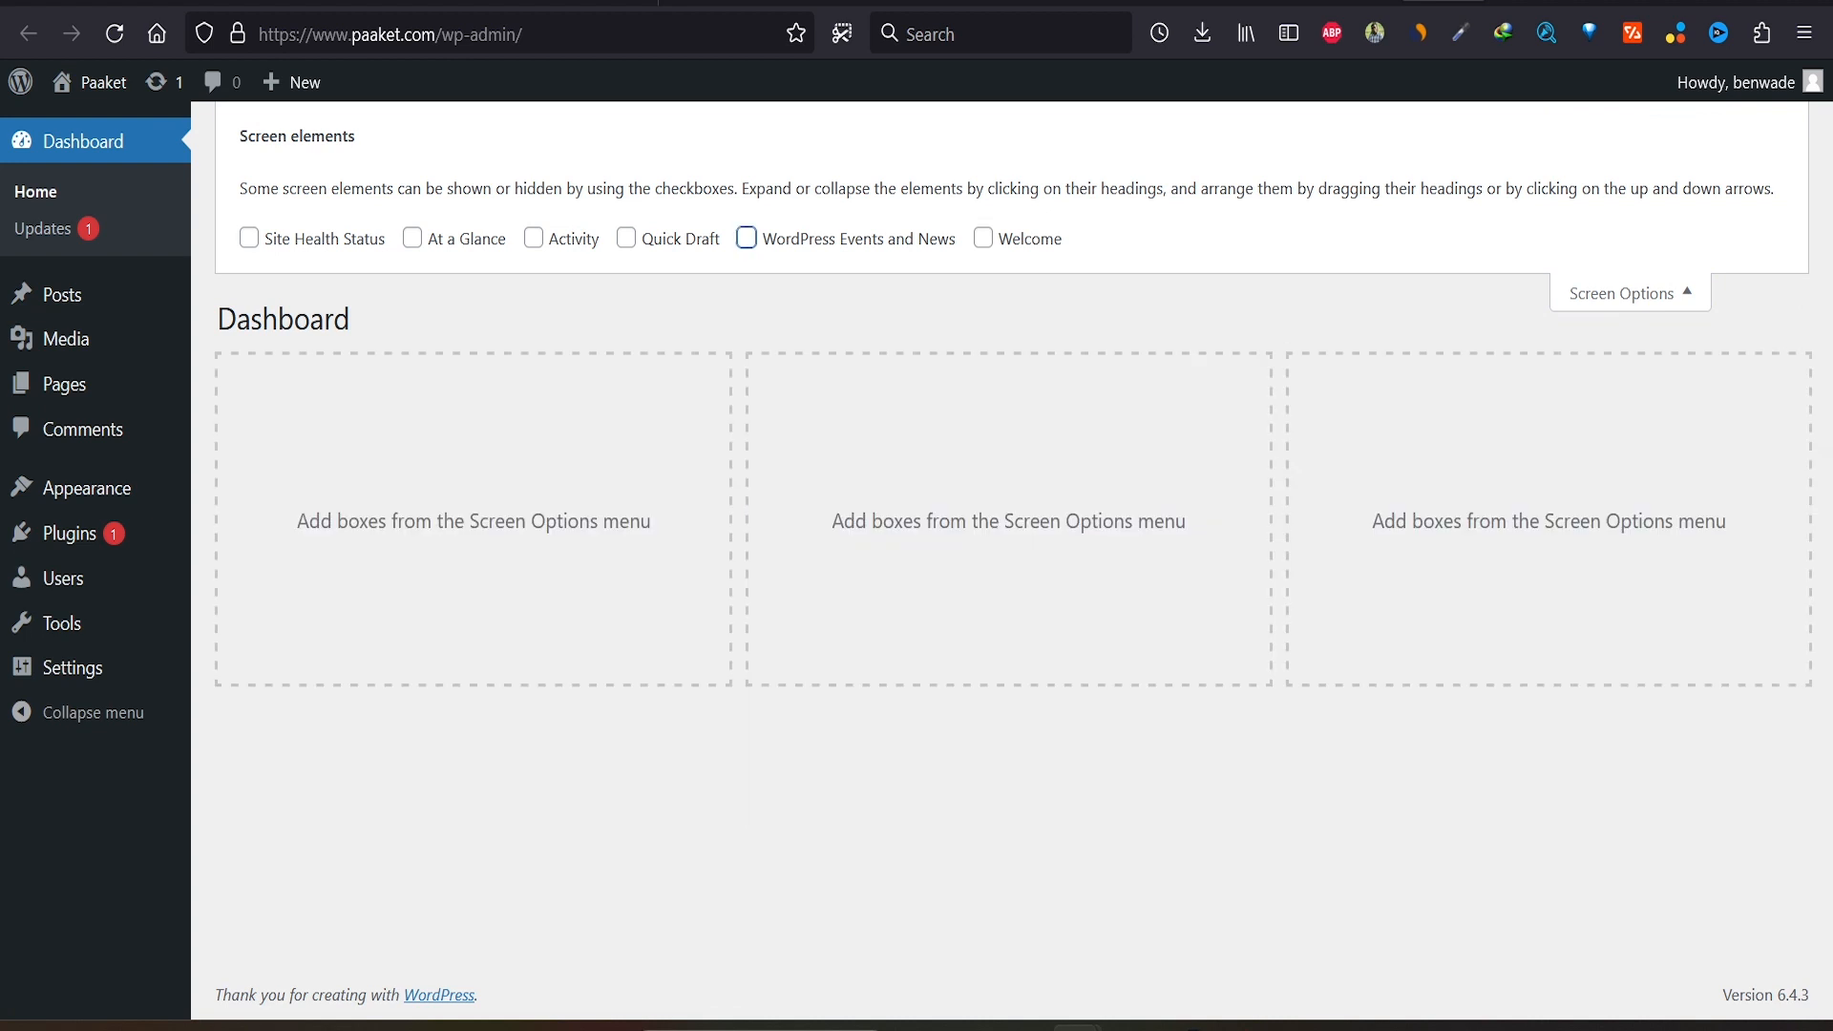
{"action": "left_click", "coordinate": [1630, 293]}
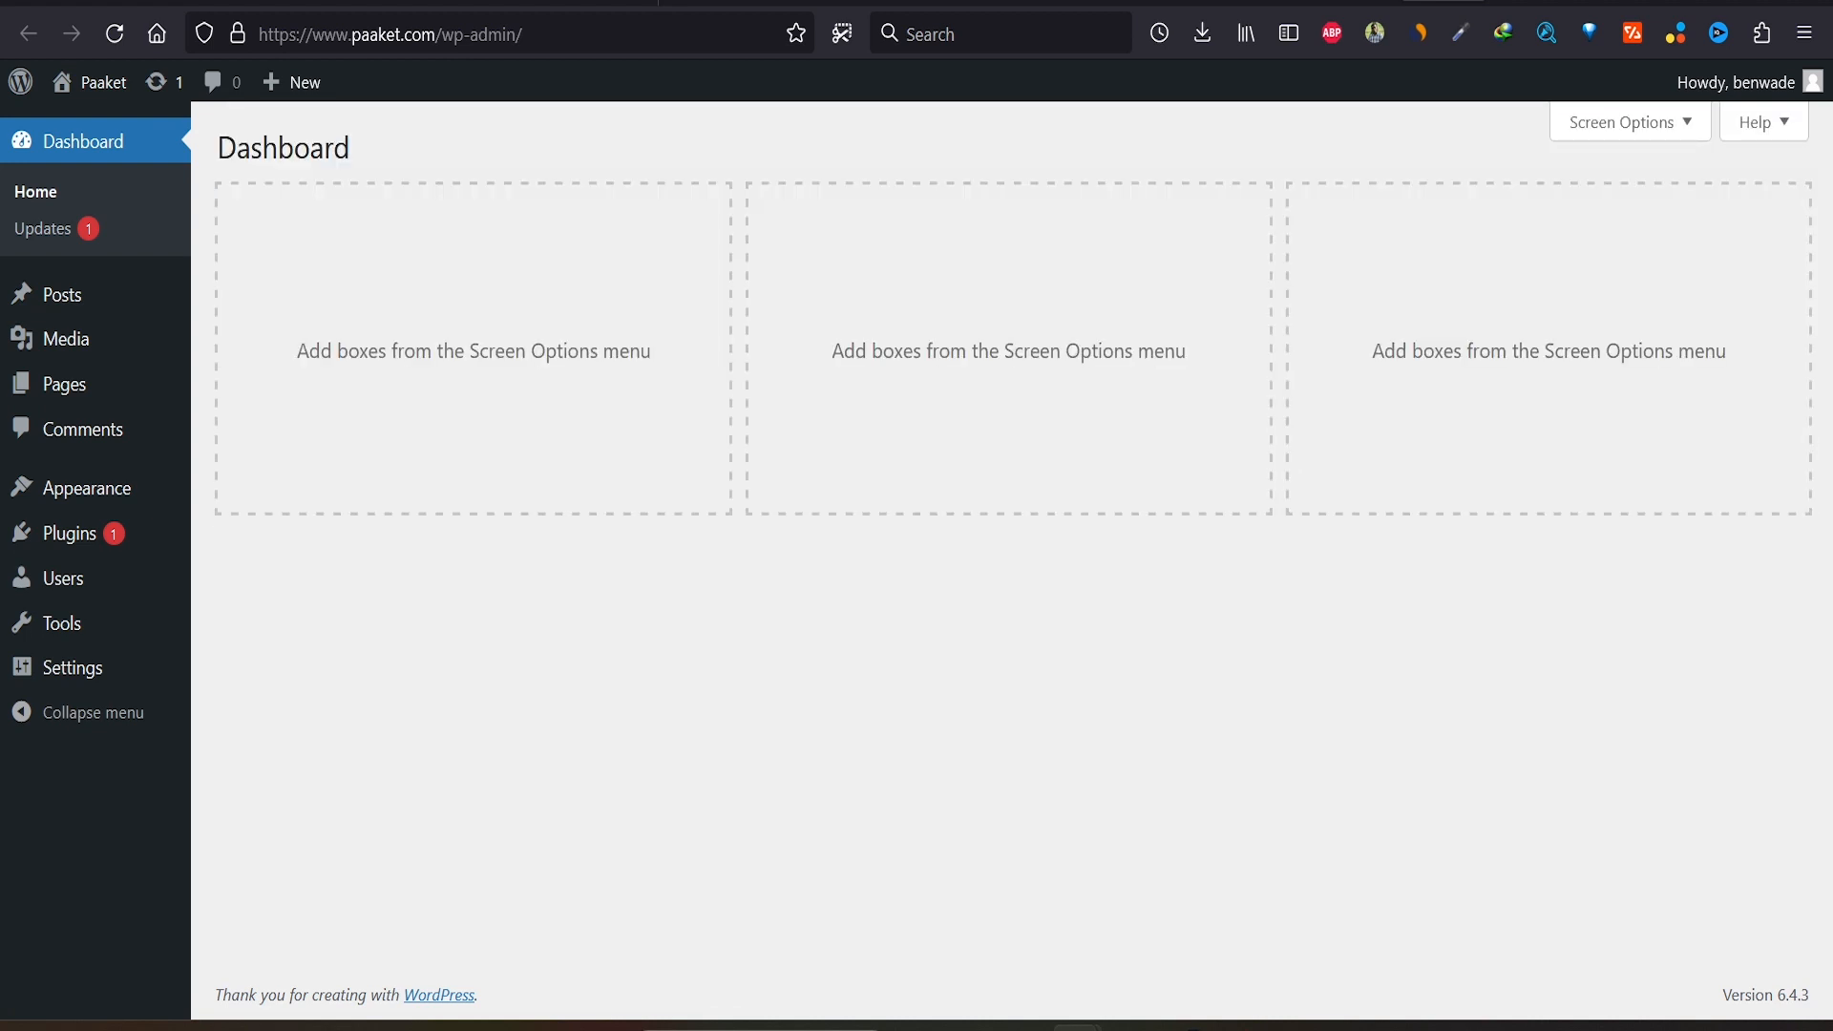
Step: Save Post name as the permalink structure, then open the live home page in a new tab
{"action": "mouse_move", "coordinate": [71, 667]}
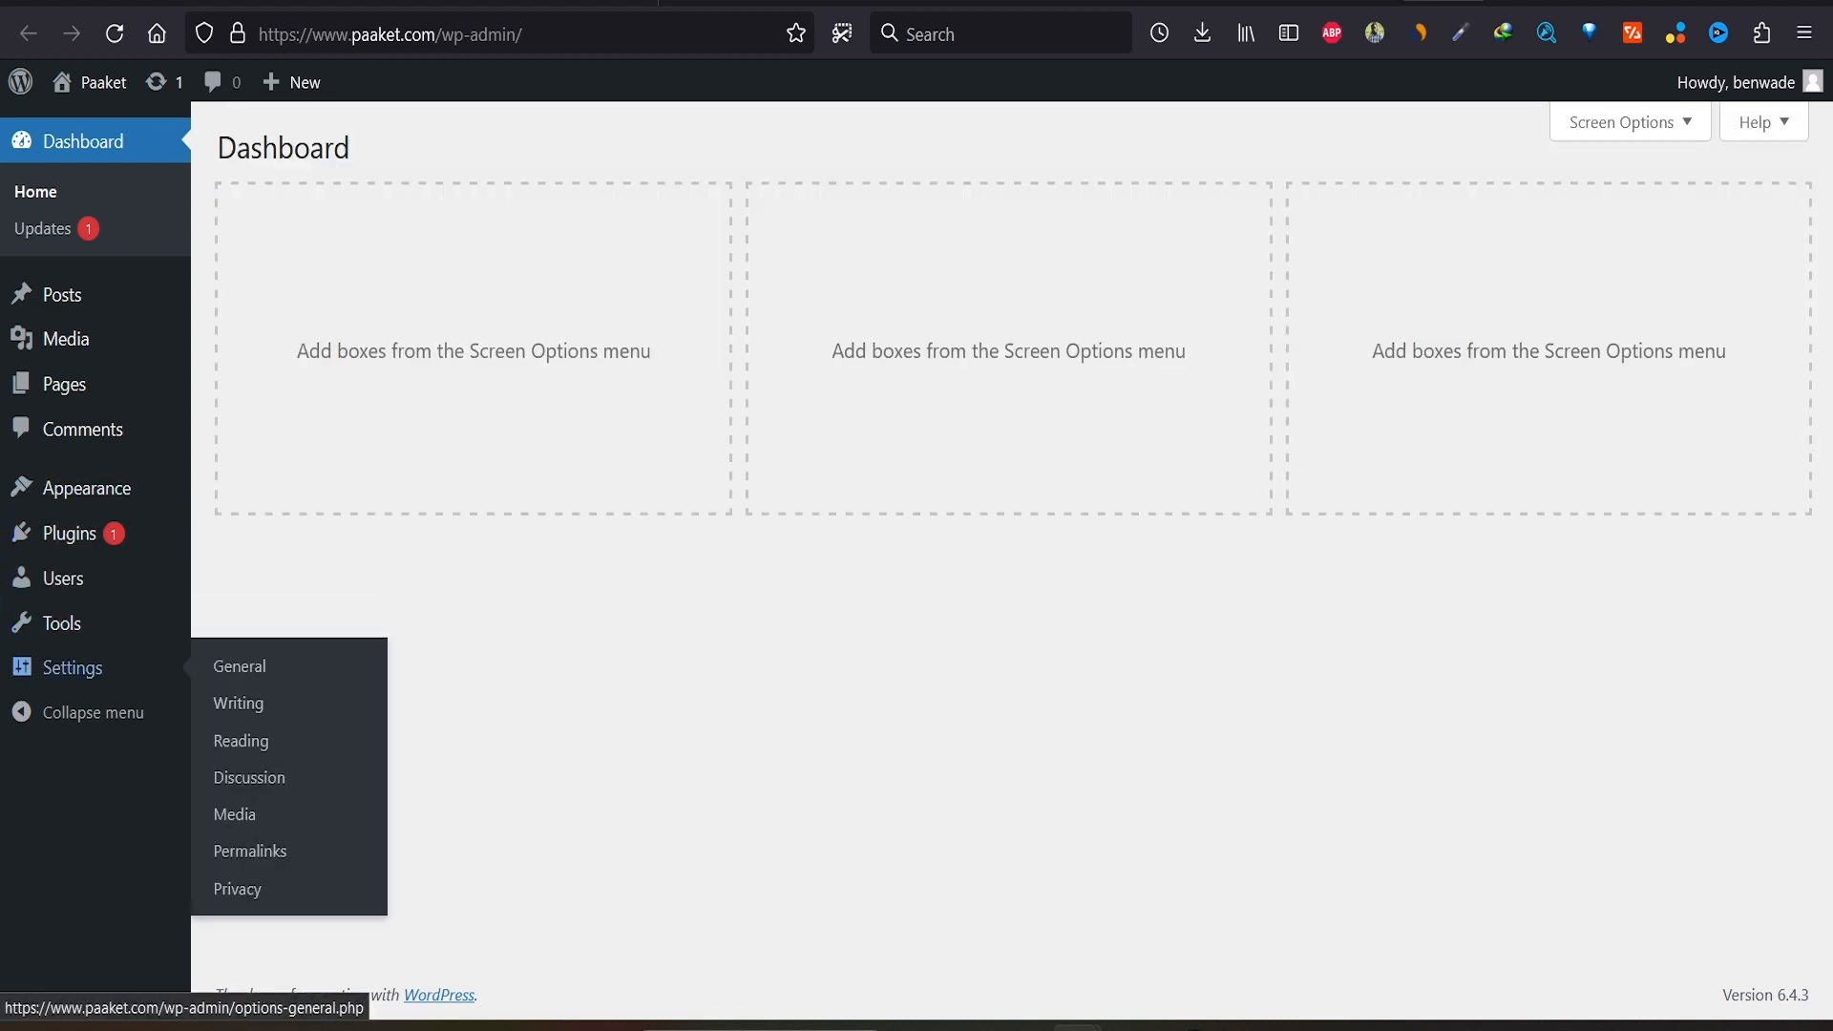
{"action": "left_click", "coordinate": [250, 851]}
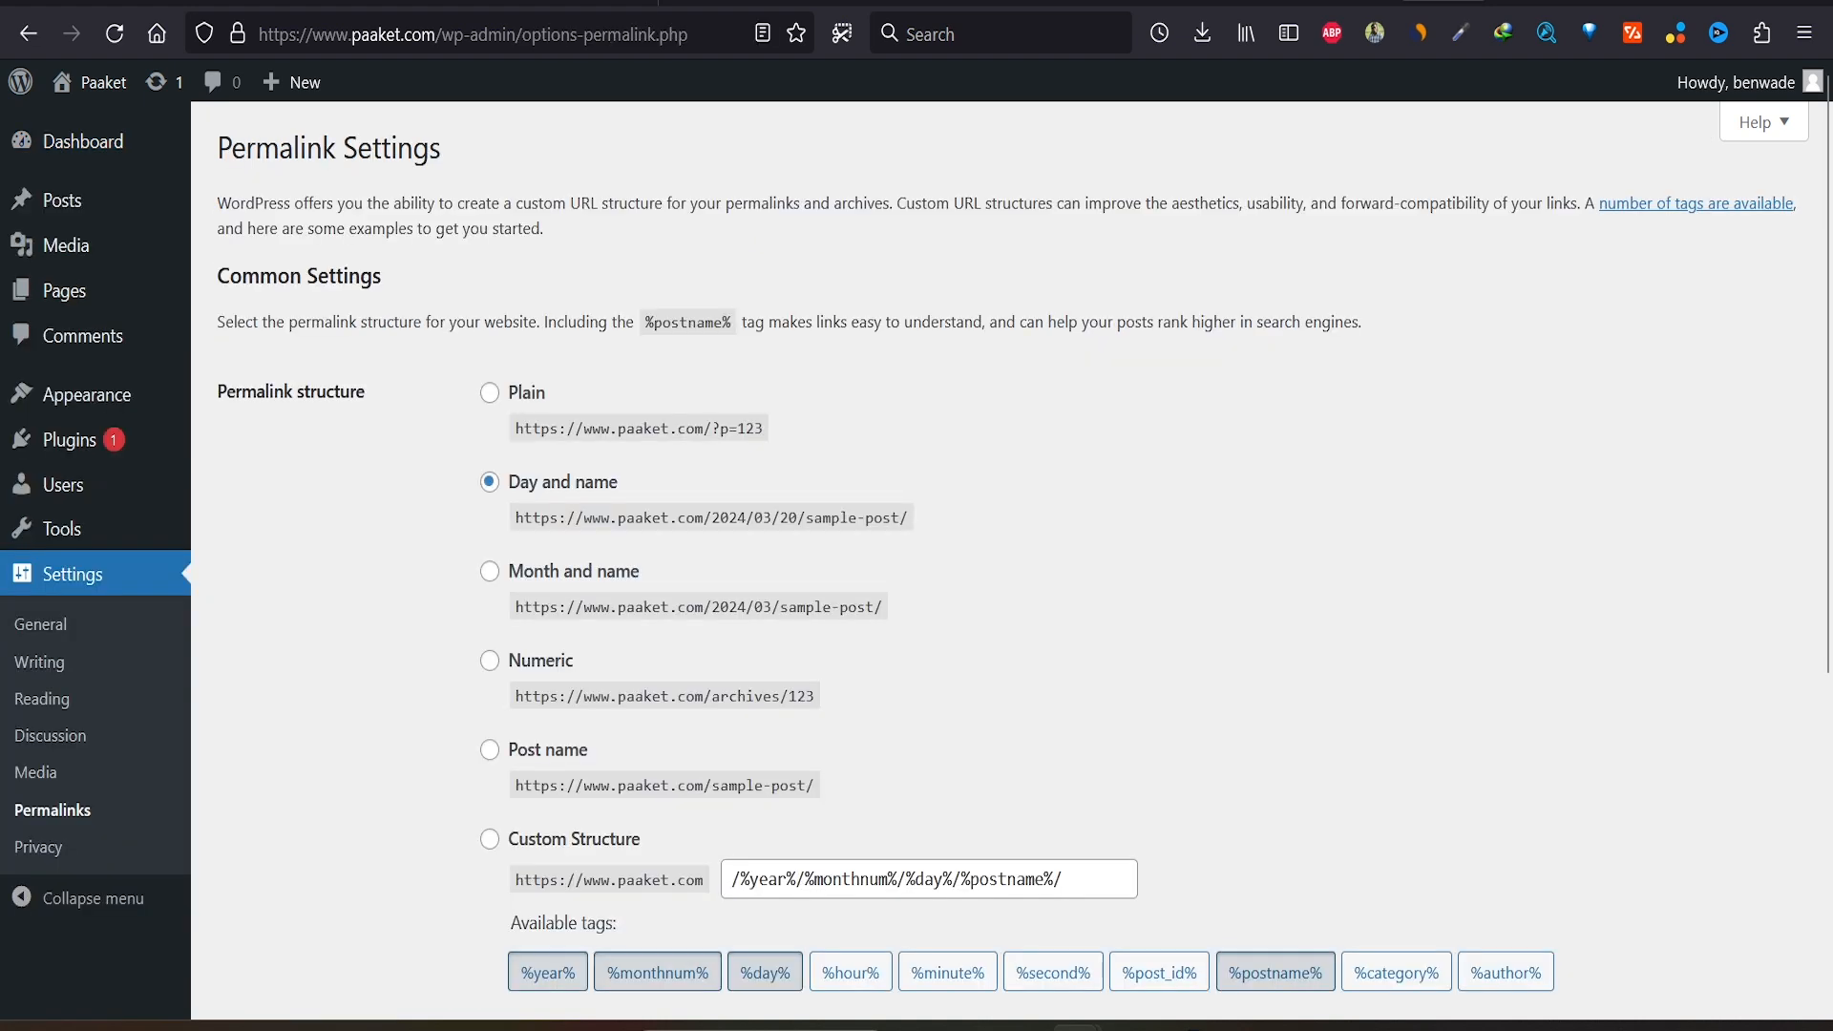
{"action": "scroll", "coordinate": [1012, 564], "scroll_direction": "down", "scroll_amount": 3}
{"action": "left_click", "coordinate": [490, 473]}
{"action": "scroll", "coordinate": [490, 487], "scroll_direction": "down", "scroll_amount": 3}
{"action": "left_click", "coordinate": [277, 883]}
{"action": "left_click", "coordinate": [277, 883]}
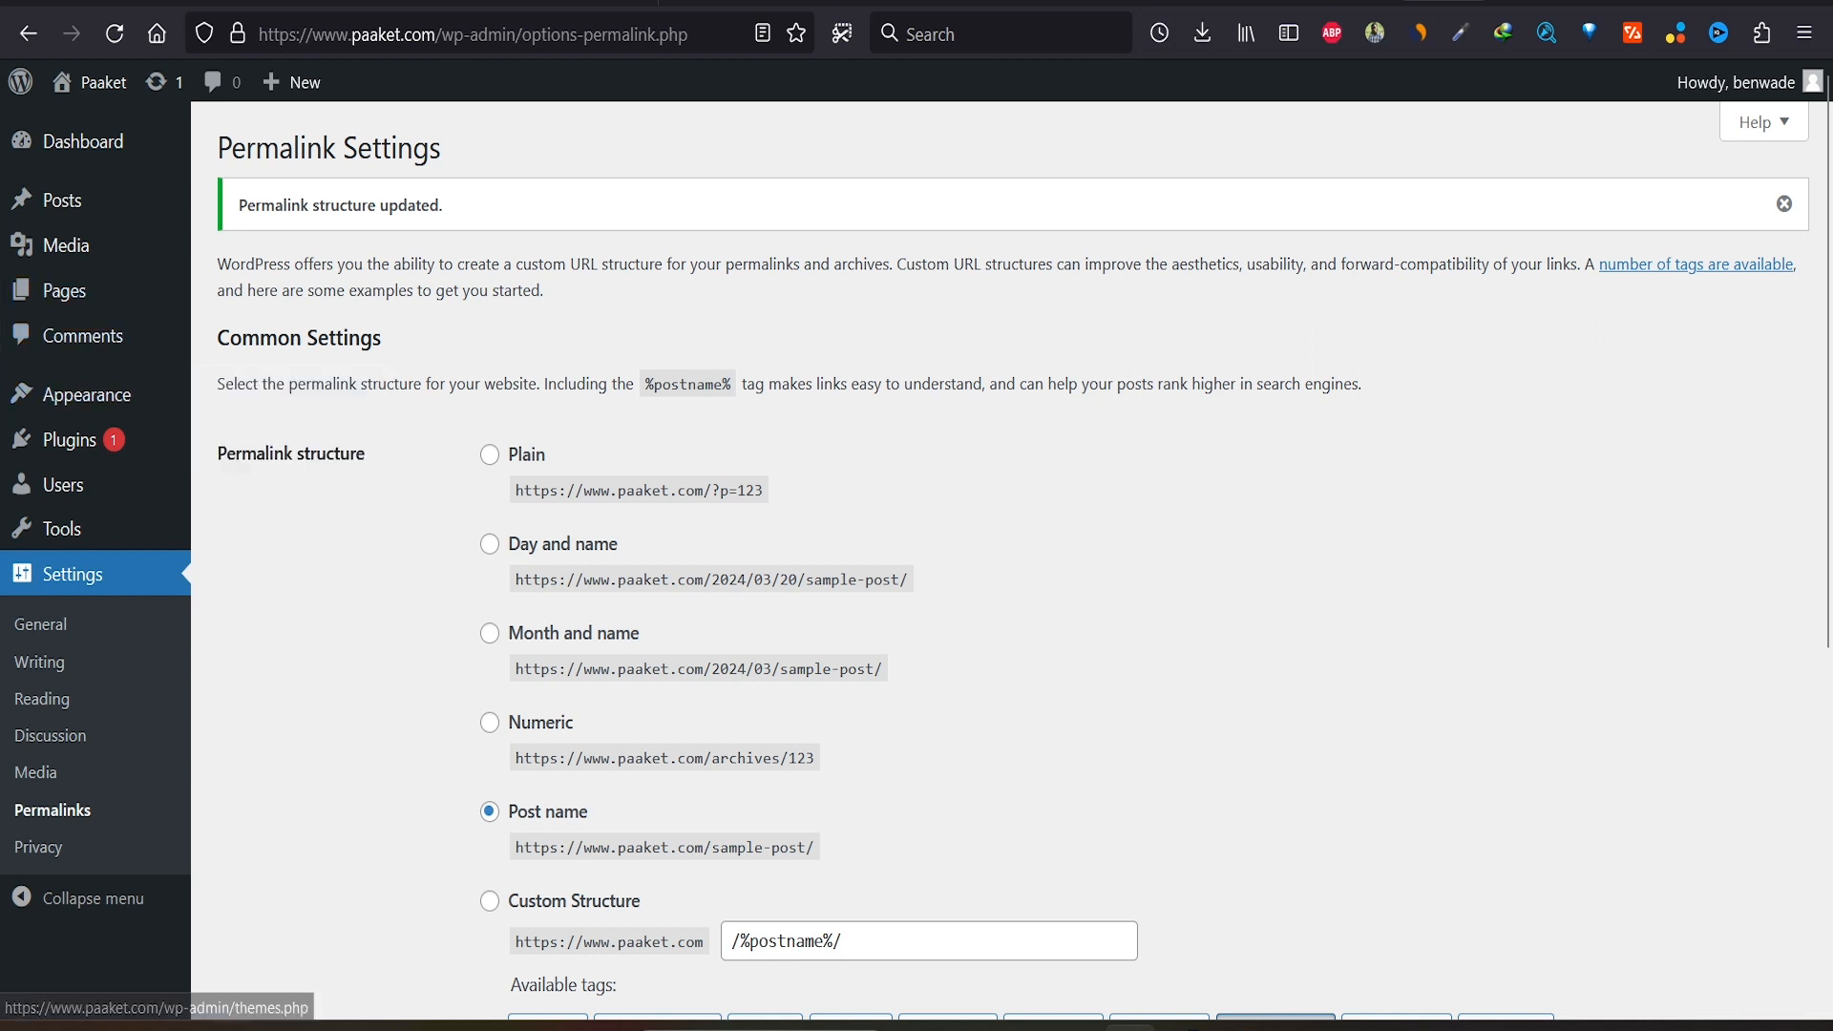
{"action": "middle_click", "coordinate": [102, 84]}
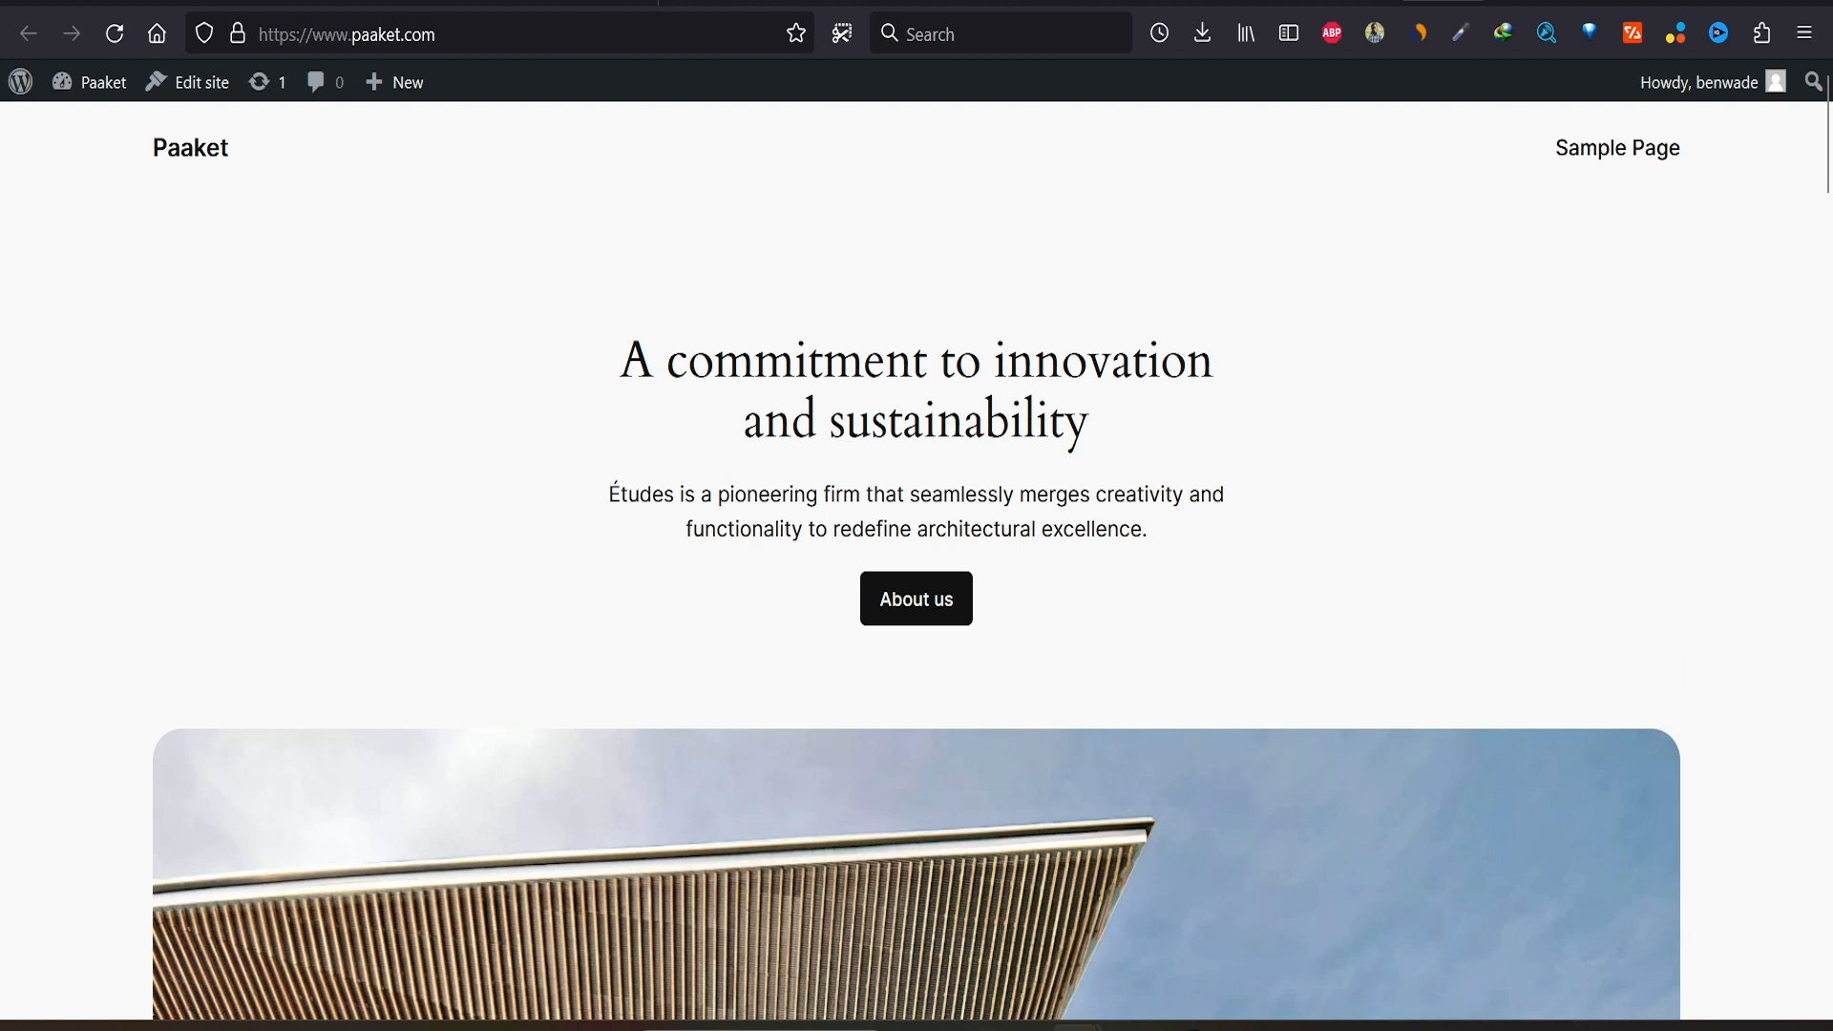
Step: Compare the live home page with the admin tab, then browse themes available to install
{"action": "left_click", "coordinate": [1352, 2]}
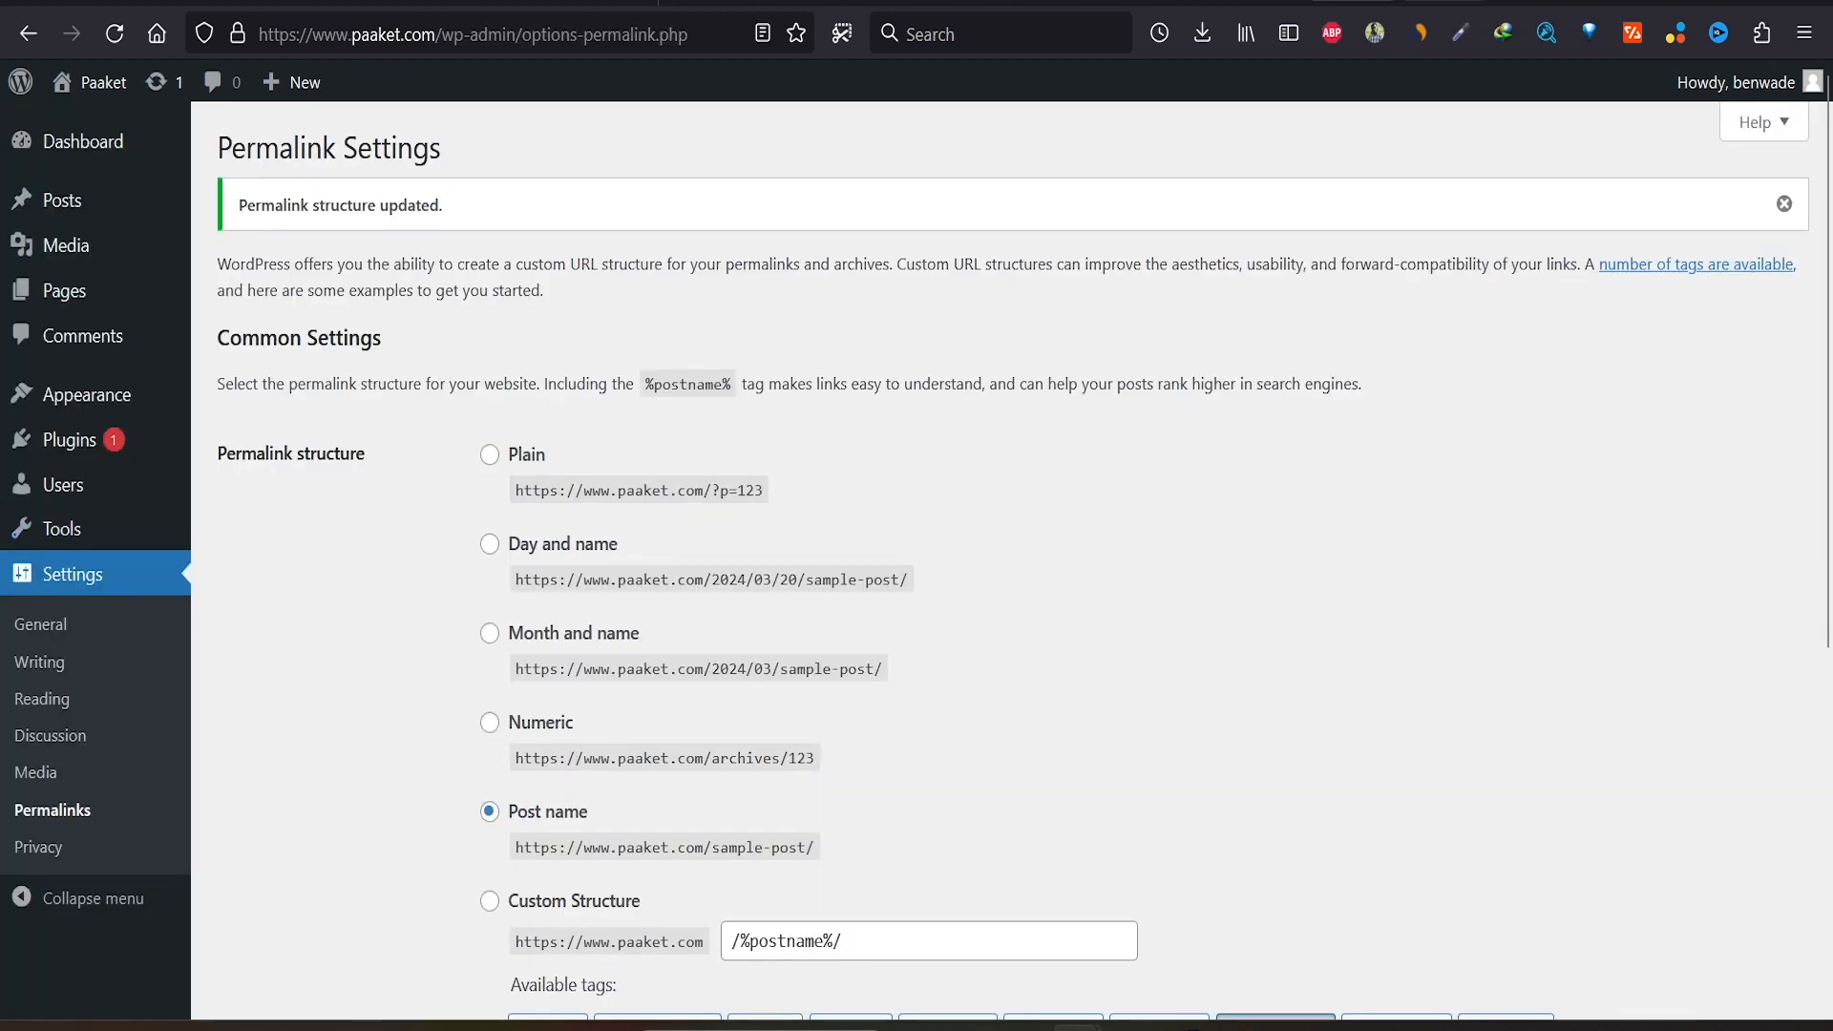
{"action": "left_click", "coordinate": [1444, 2]}
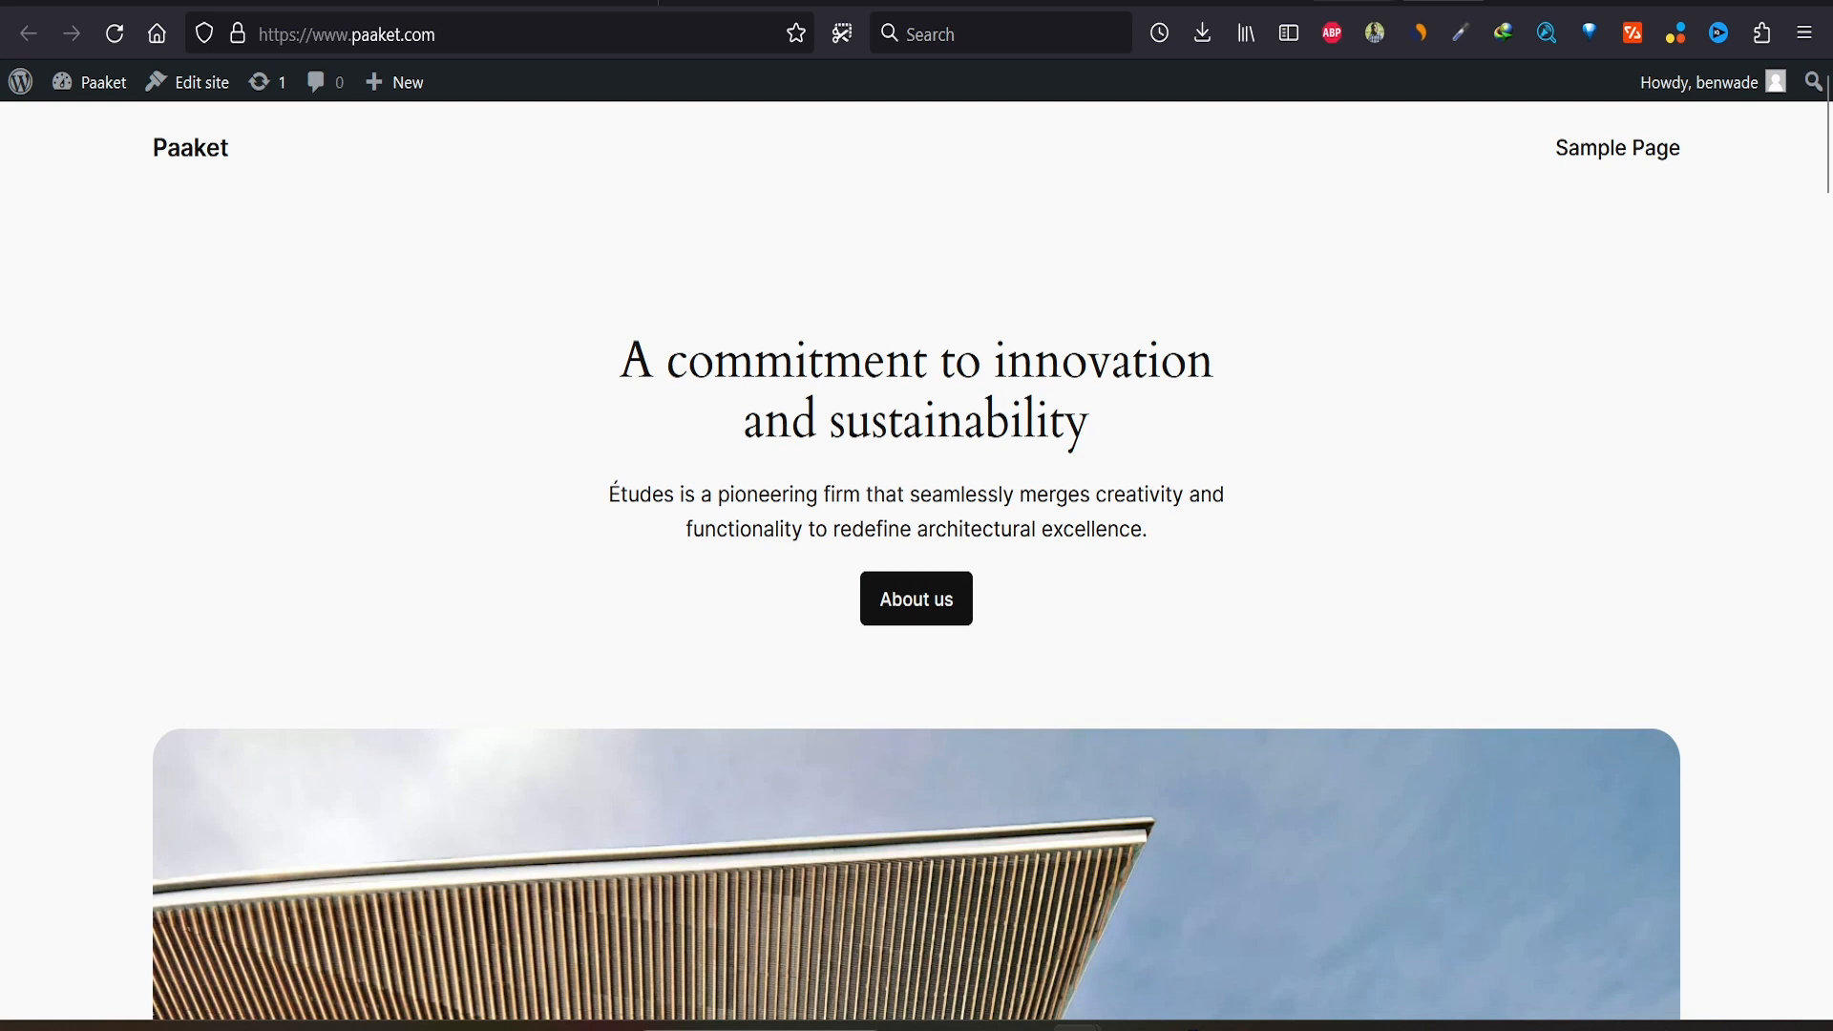
{"action": "left_click", "coordinate": [1352, 2]}
{"action": "left_click", "coordinate": [87, 394]}
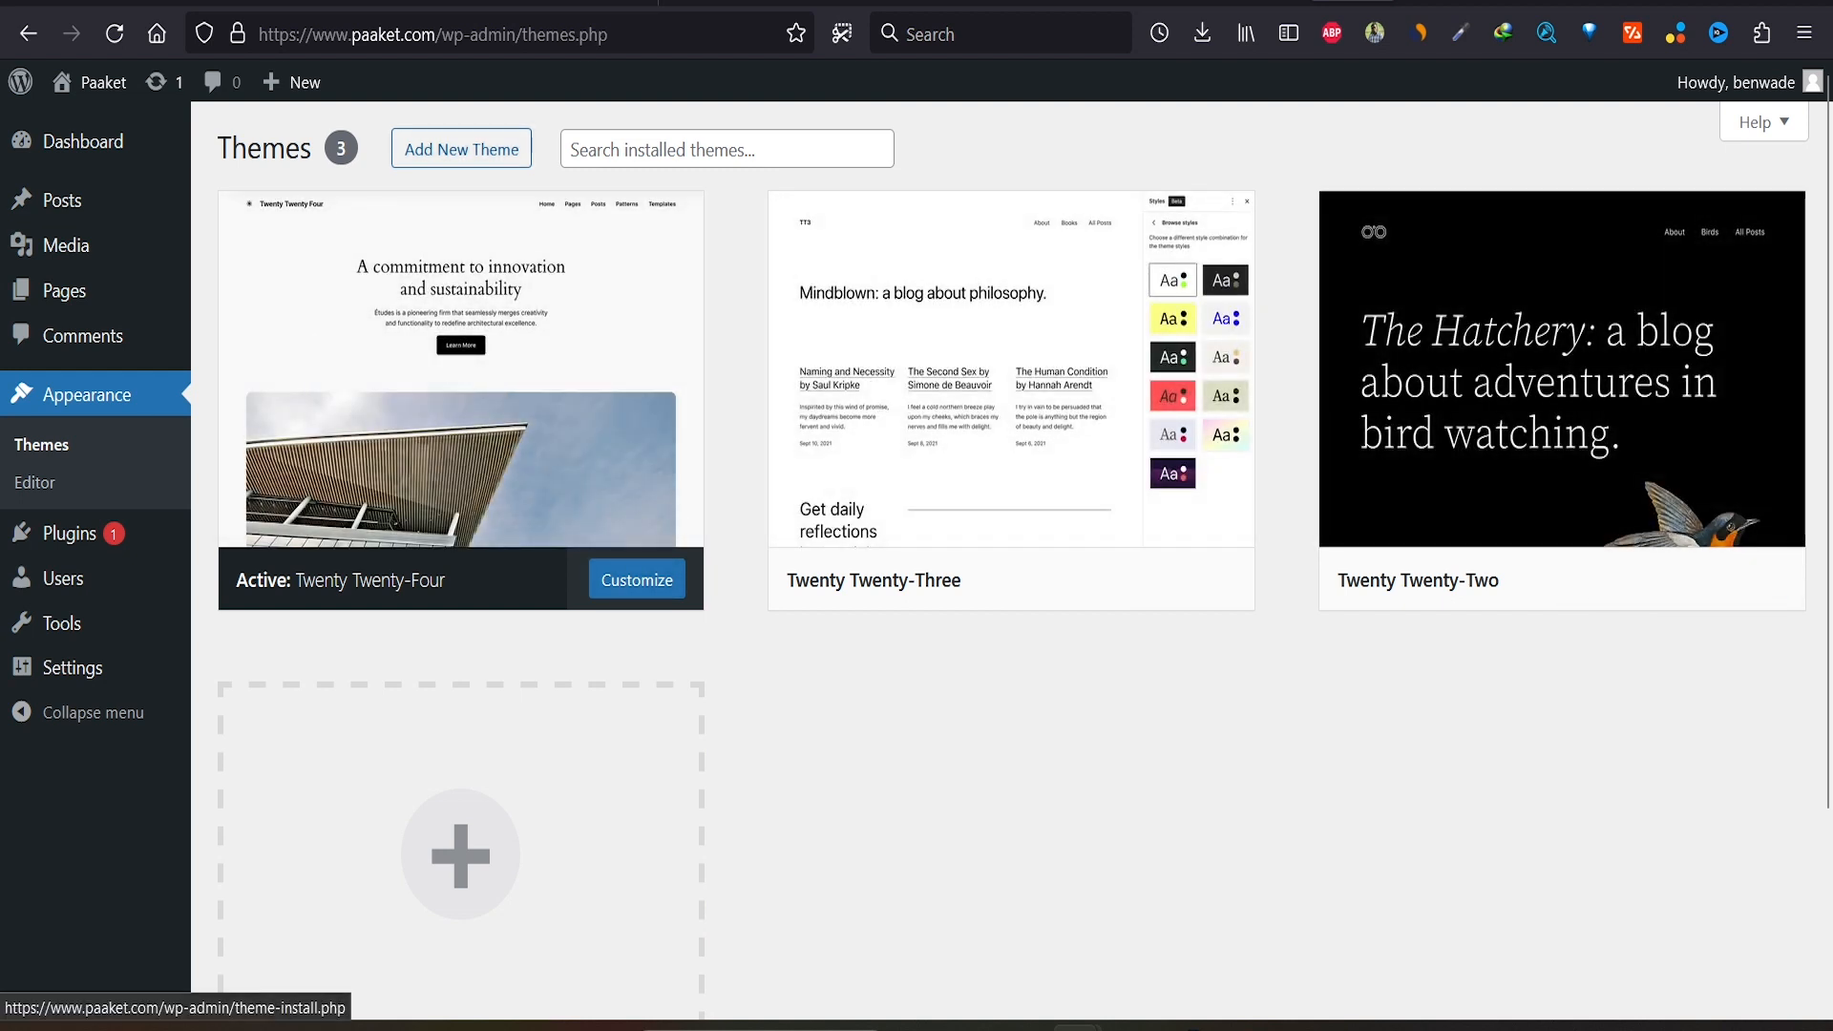
{"action": "left_click", "coordinate": [461, 148]}
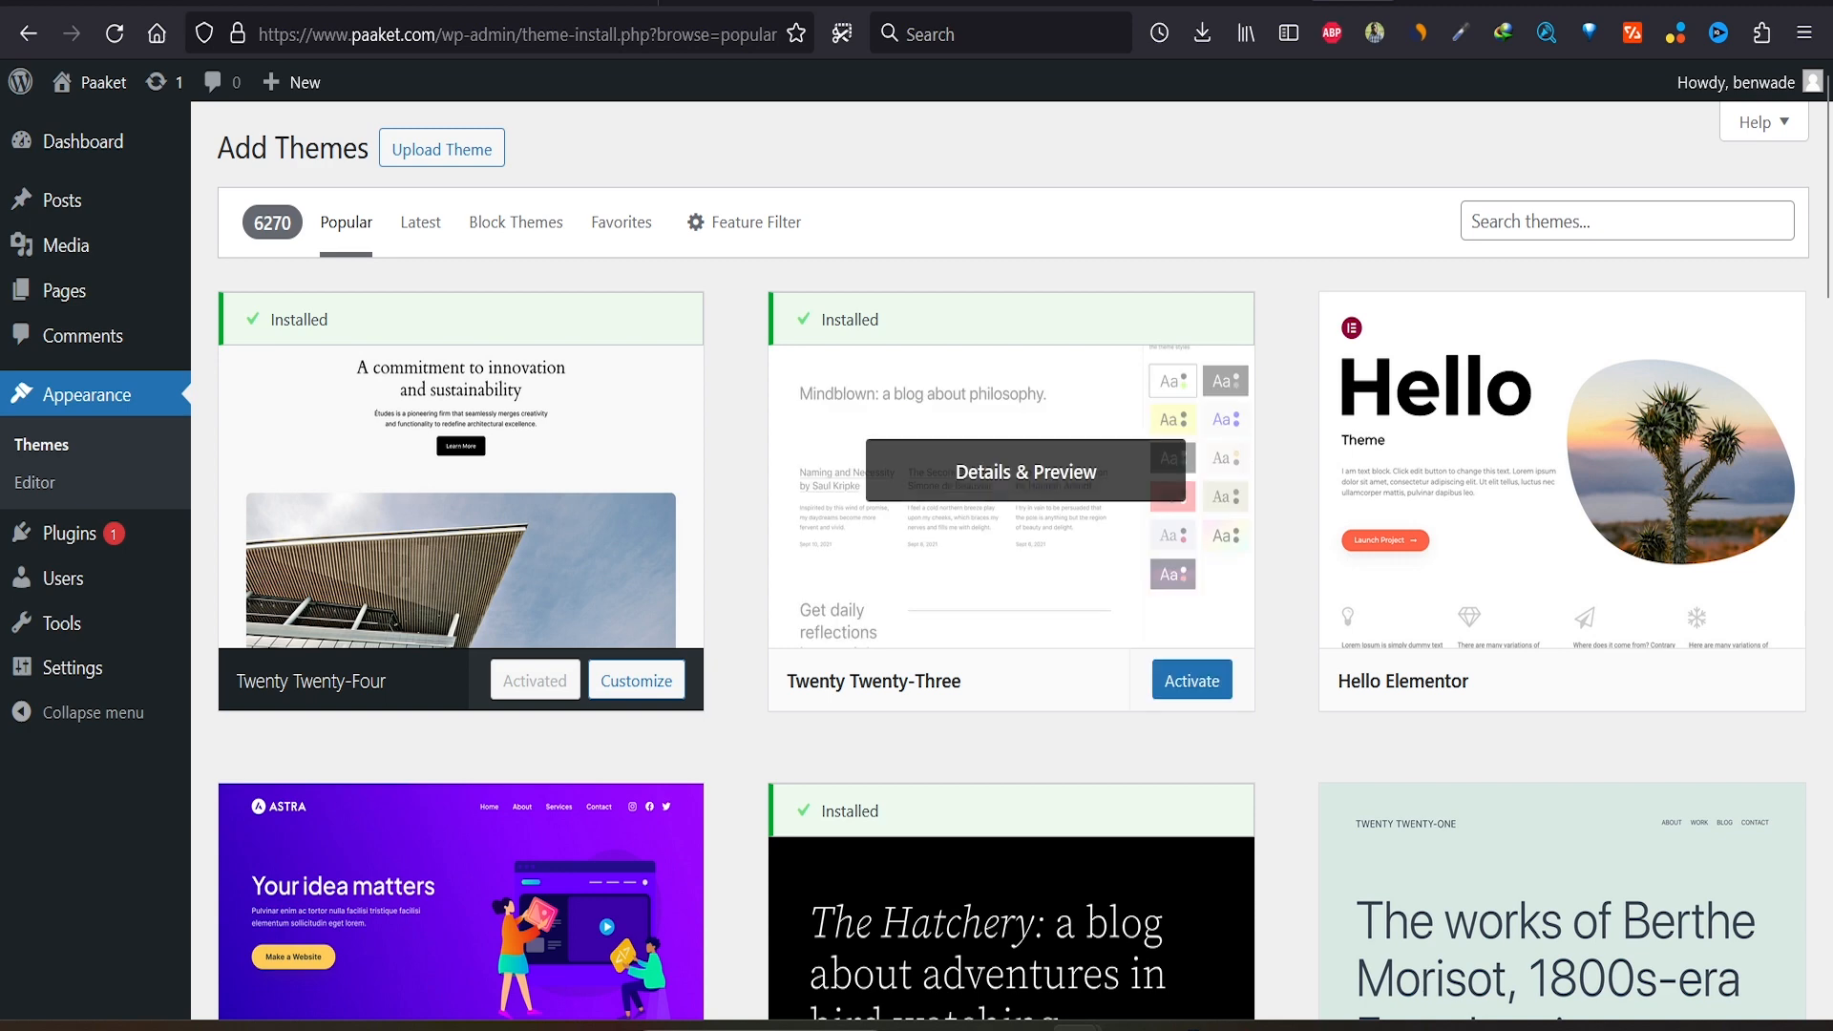
Step: Search for 'astra', install the Astra theme and activate it
{"action": "scroll", "coordinate": [1012, 564], "scroll_direction": "down", "scroll_amount": 6}
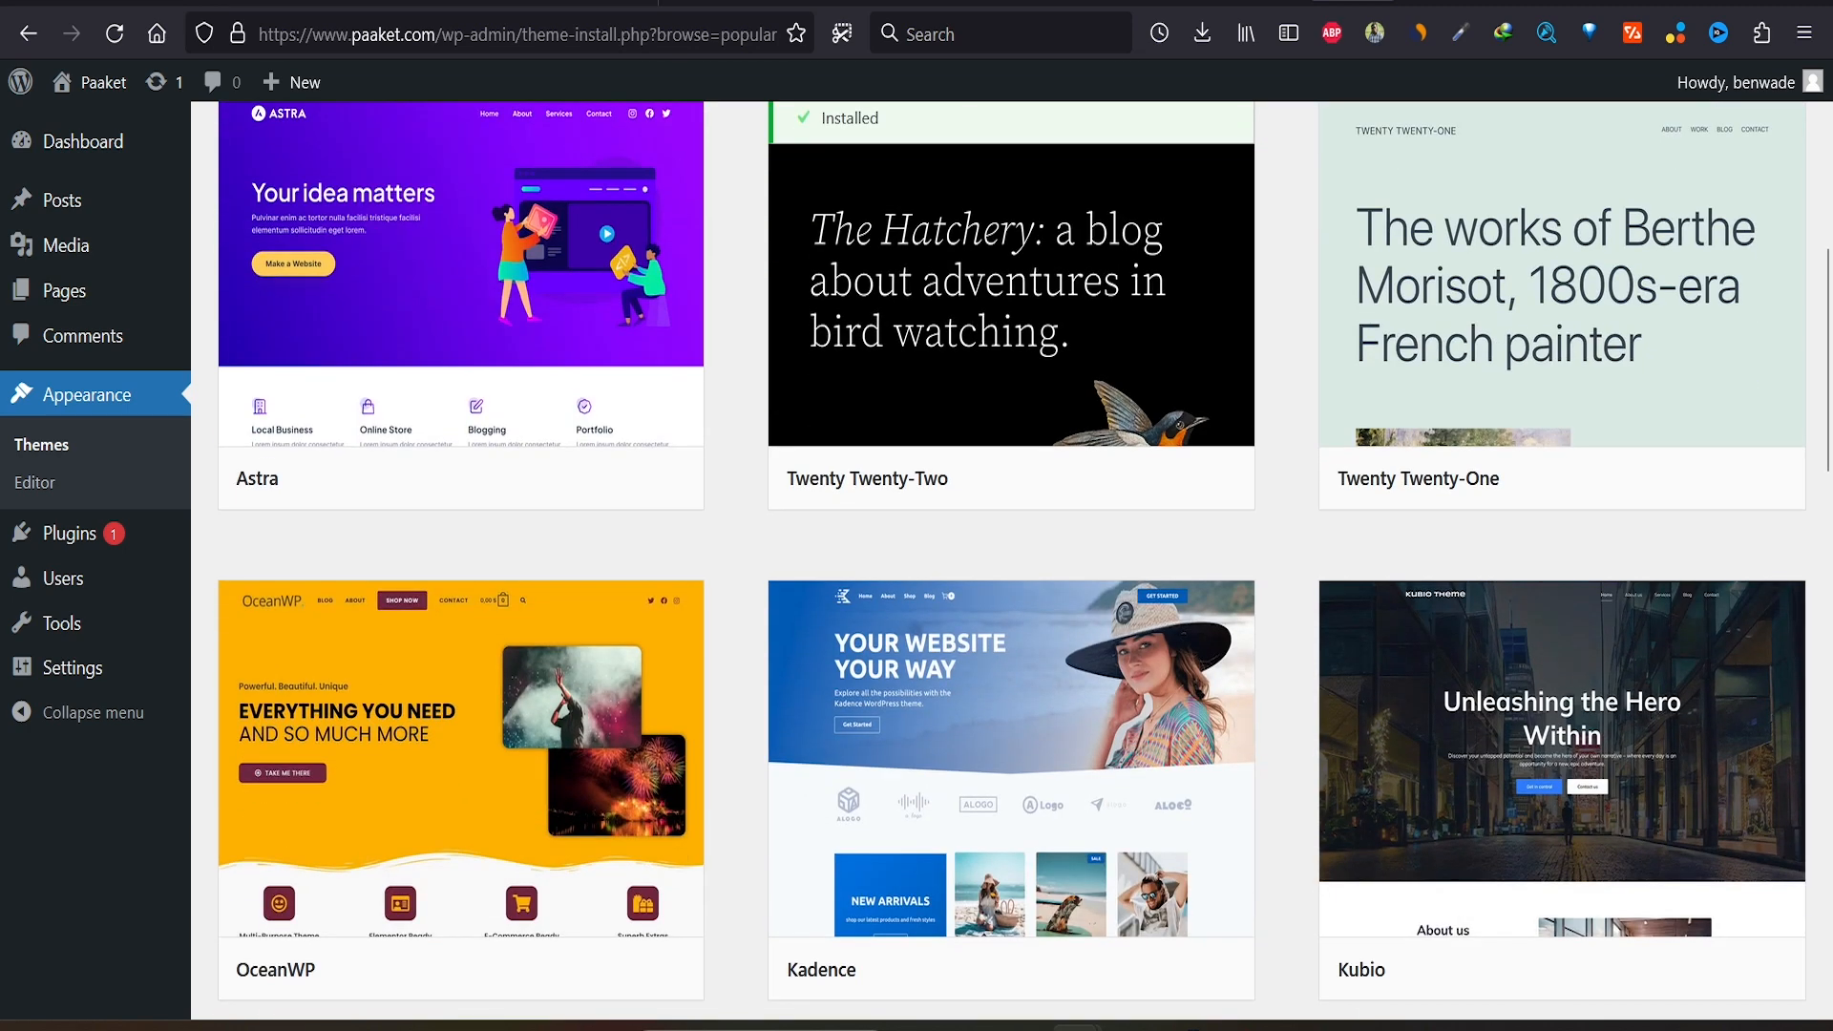
{"action": "scroll", "coordinate": [1012, 563], "scroll_direction": "up", "scroll_amount": 6}
{"action": "type", "text": "astra"}
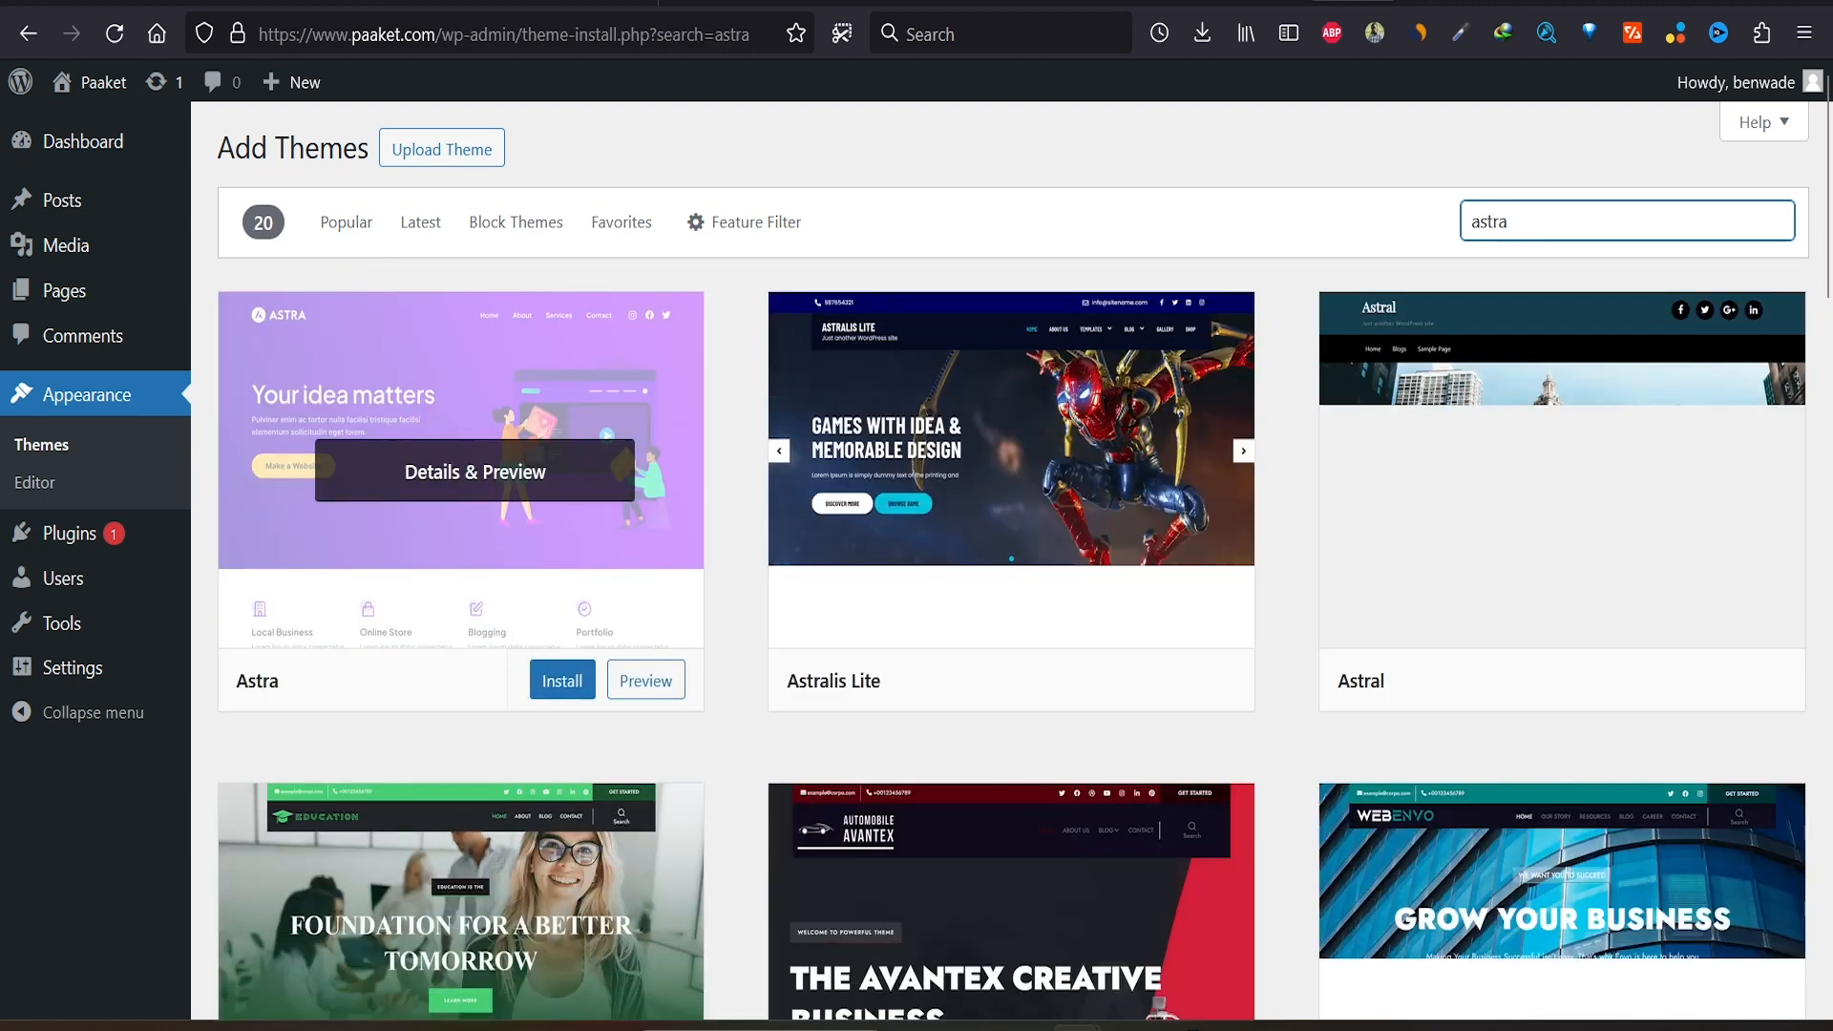
{"action": "left_click", "coordinate": [533, 680]}
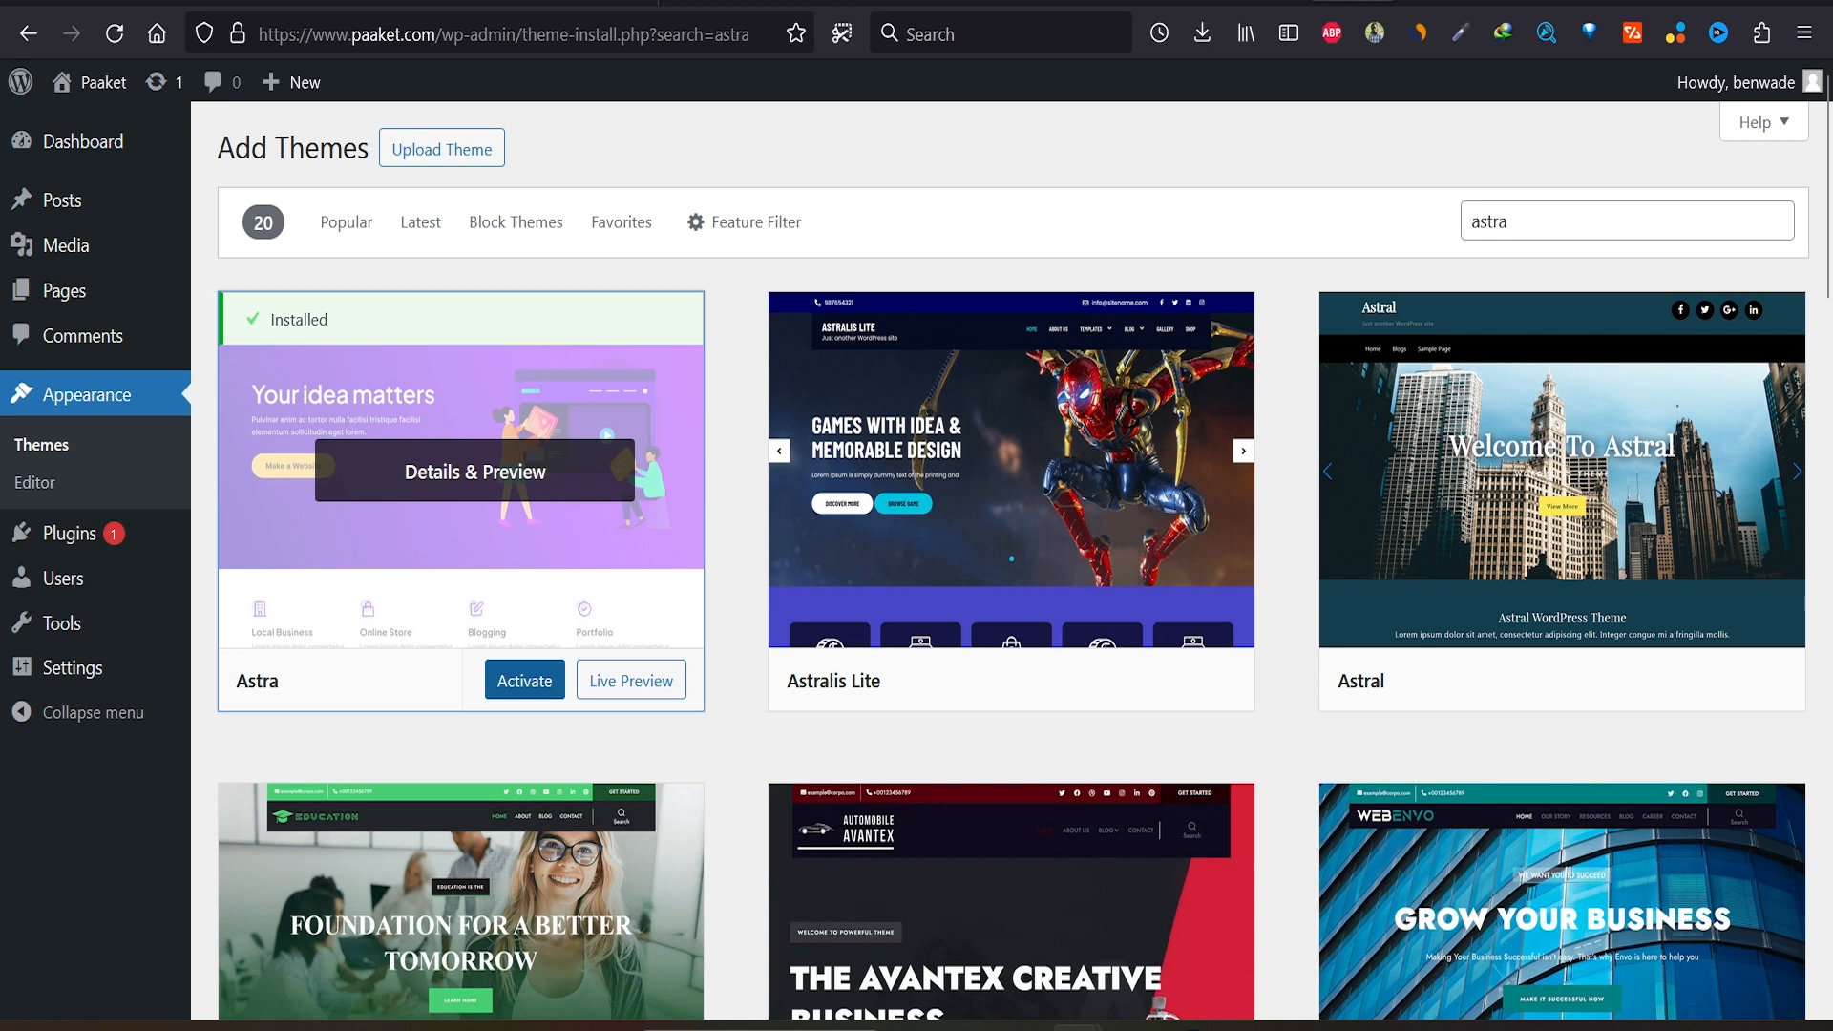
{"action": "left_click", "coordinate": [524, 680]}
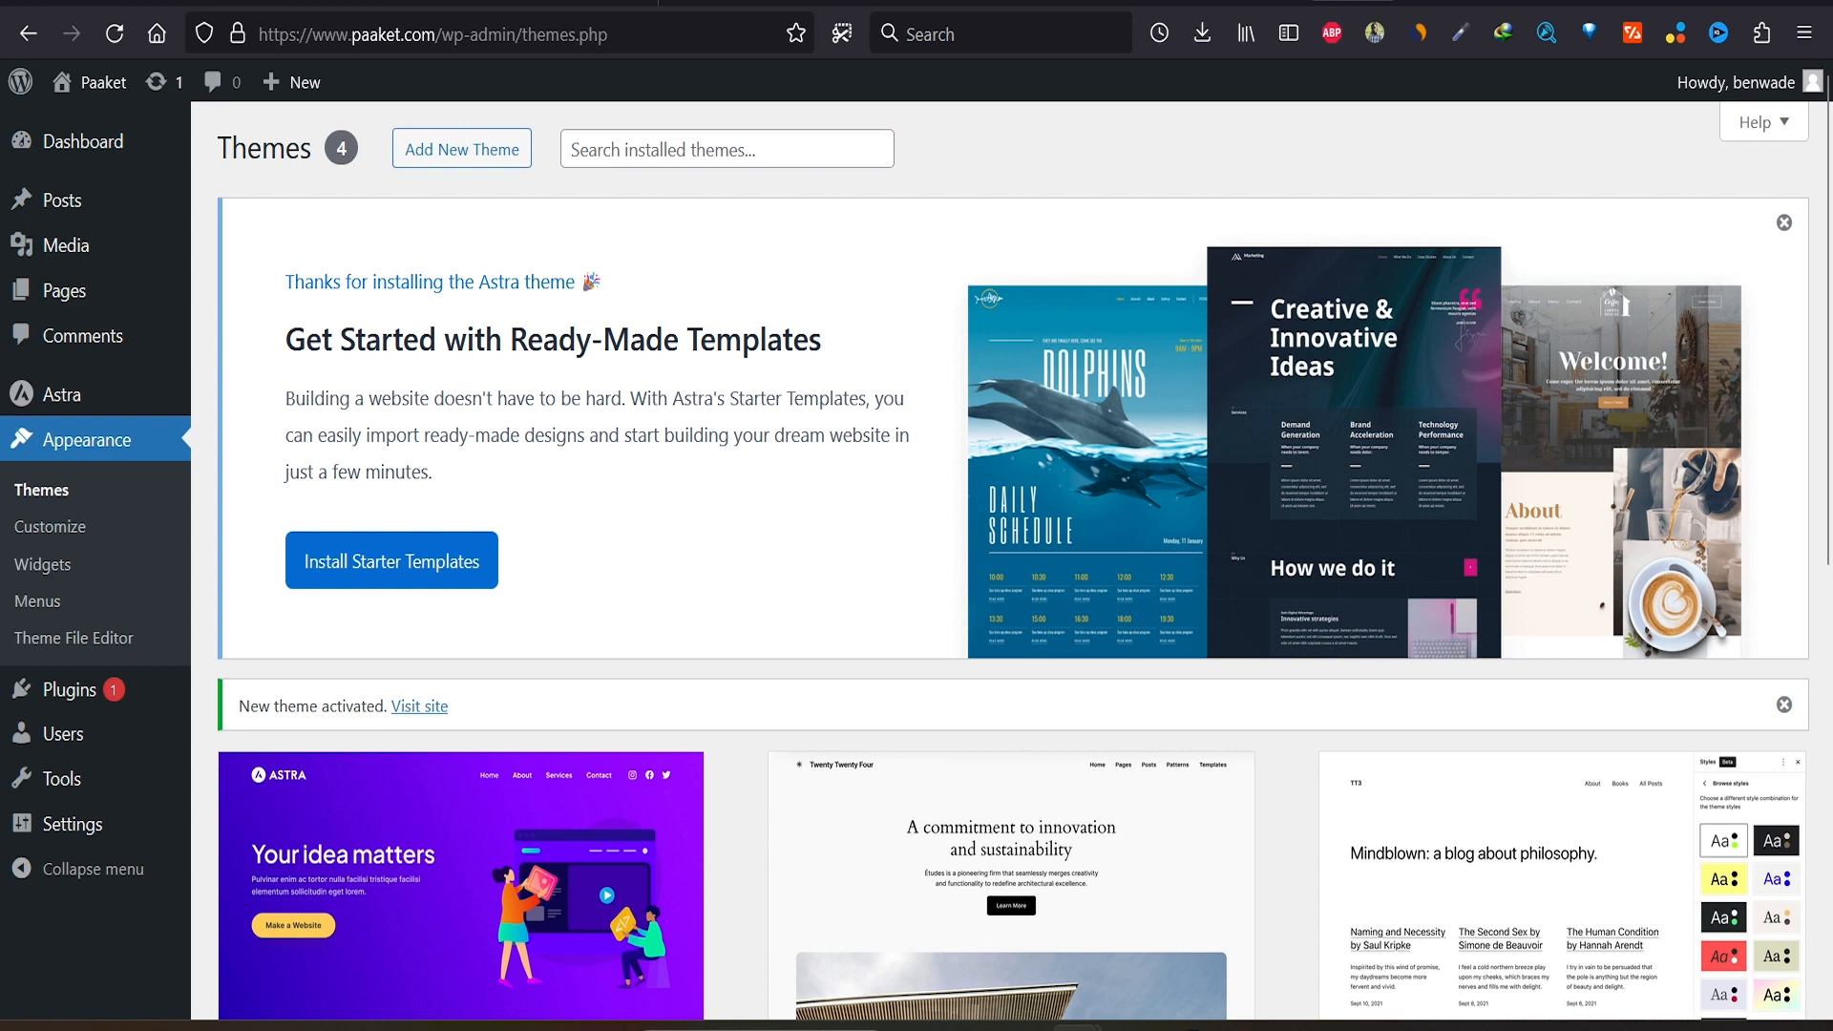
Step: Launch Starter Templates, build with classic templates in Elementor, and pick Construction Company
{"action": "left_click", "coordinate": [391, 560]}
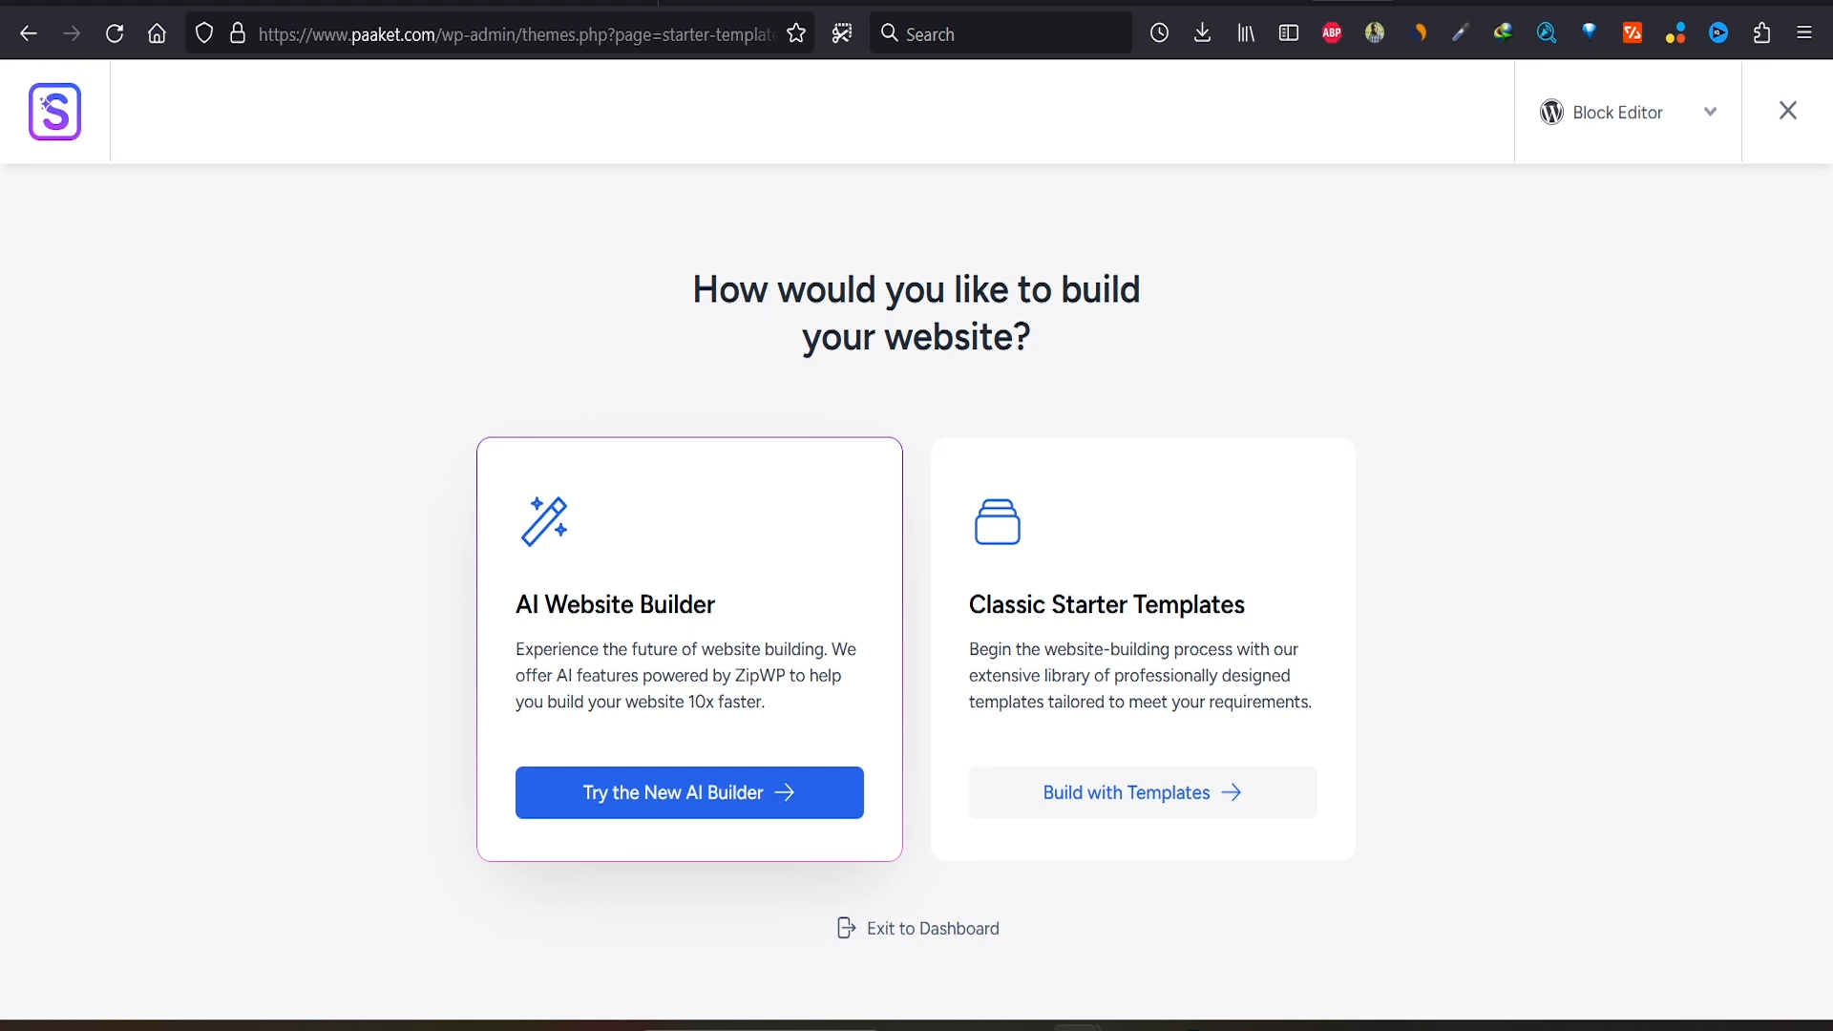
{"action": "left_click", "coordinate": [1143, 792]}
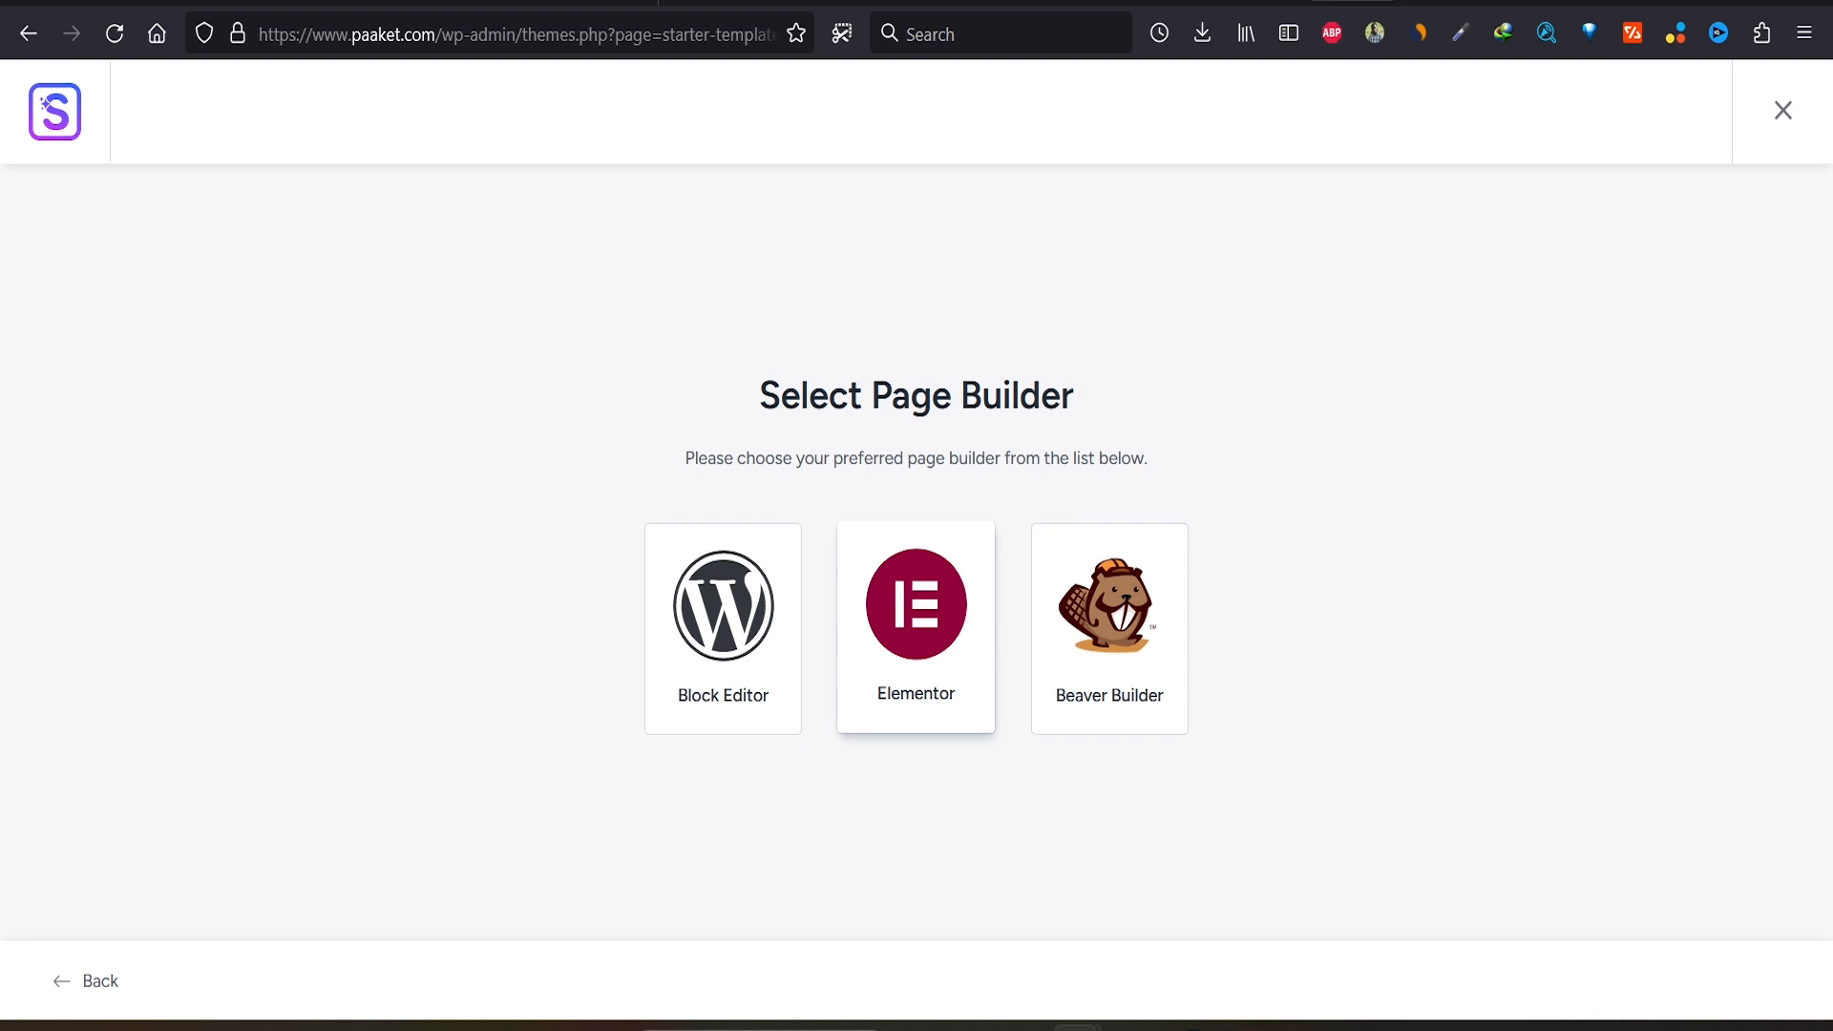
{"action": "left_click", "coordinate": [916, 611]}
{"action": "scroll", "coordinate": [860, 573], "scroll_direction": "down", "scroll_amount": 4}
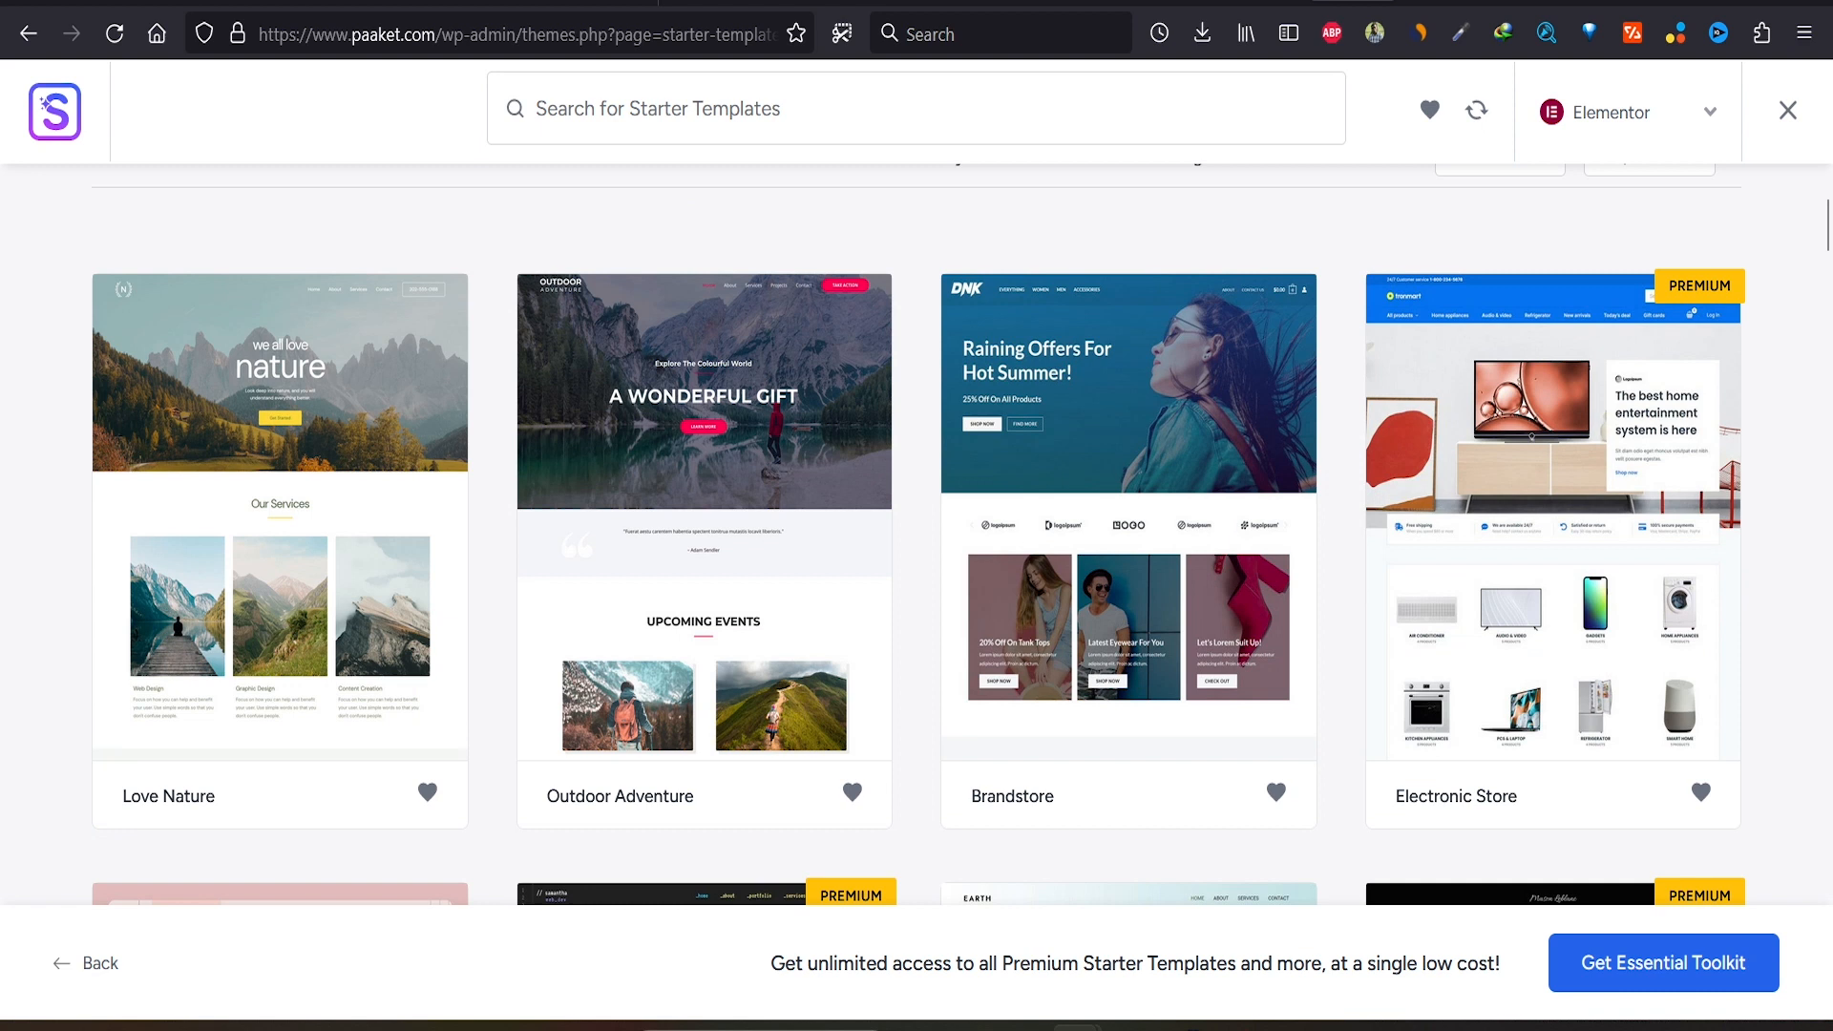
{"action": "scroll", "coordinate": [917, 535], "scroll_direction": "down", "scroll_amount": 5}
{"action": "scroll", "coordinate": [112, 757], "scroll_direction": "down", "scroll_amount": 3}
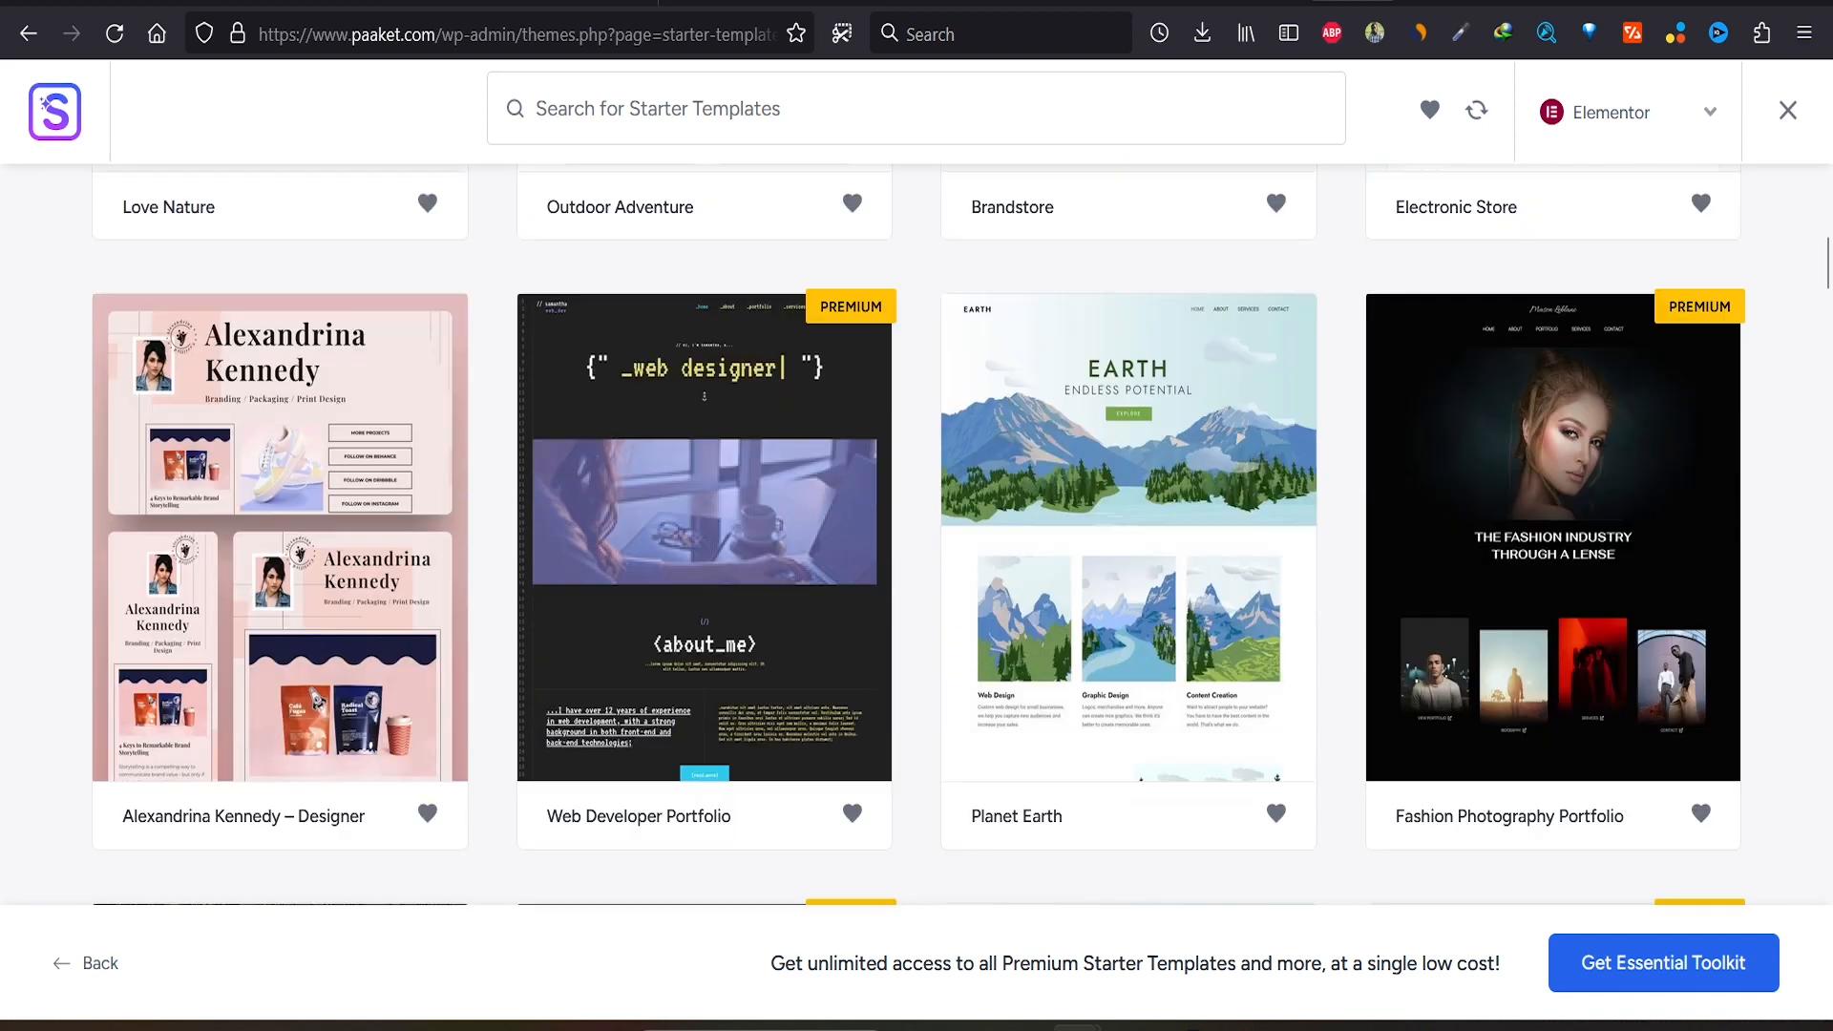
{"action": "scroll", "coordinate": [916, 535], "scroll_direction": "down", "scroll_amount": 3}
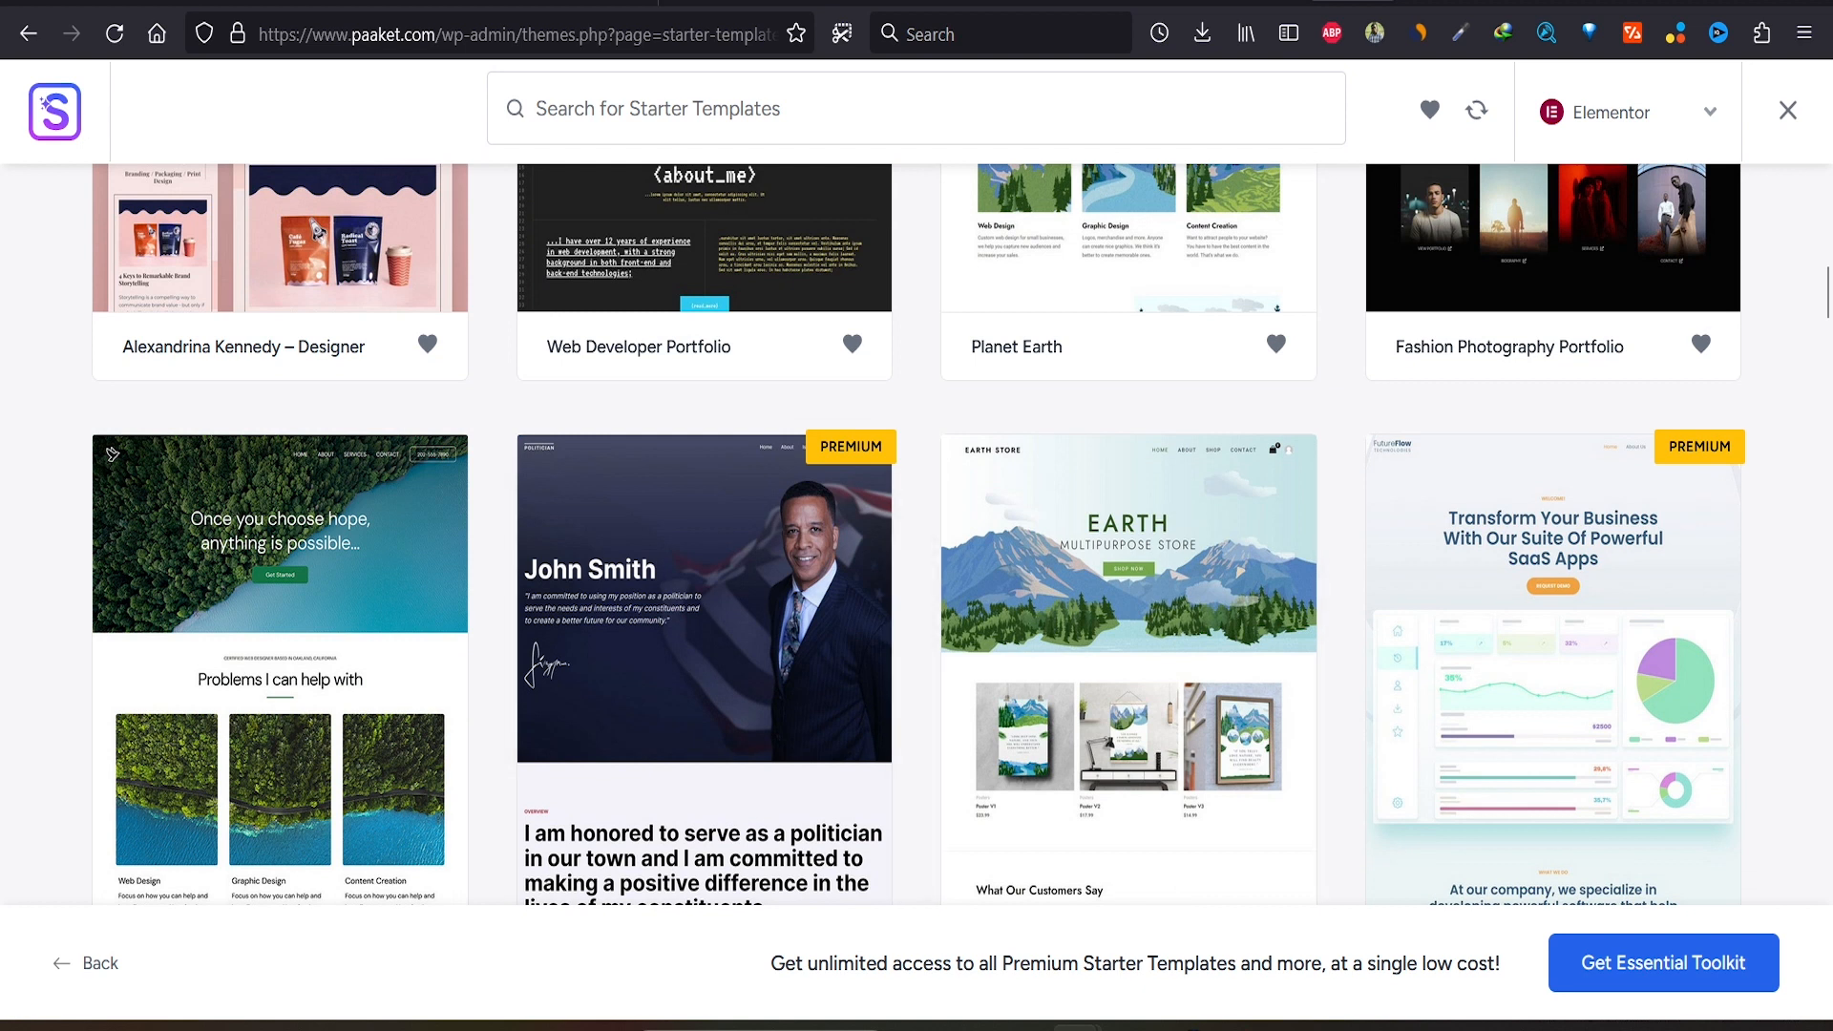
{"action": "scroll", "coordinate": [916, 535], "scroll_direction": "down", "scroll_amount": 15}
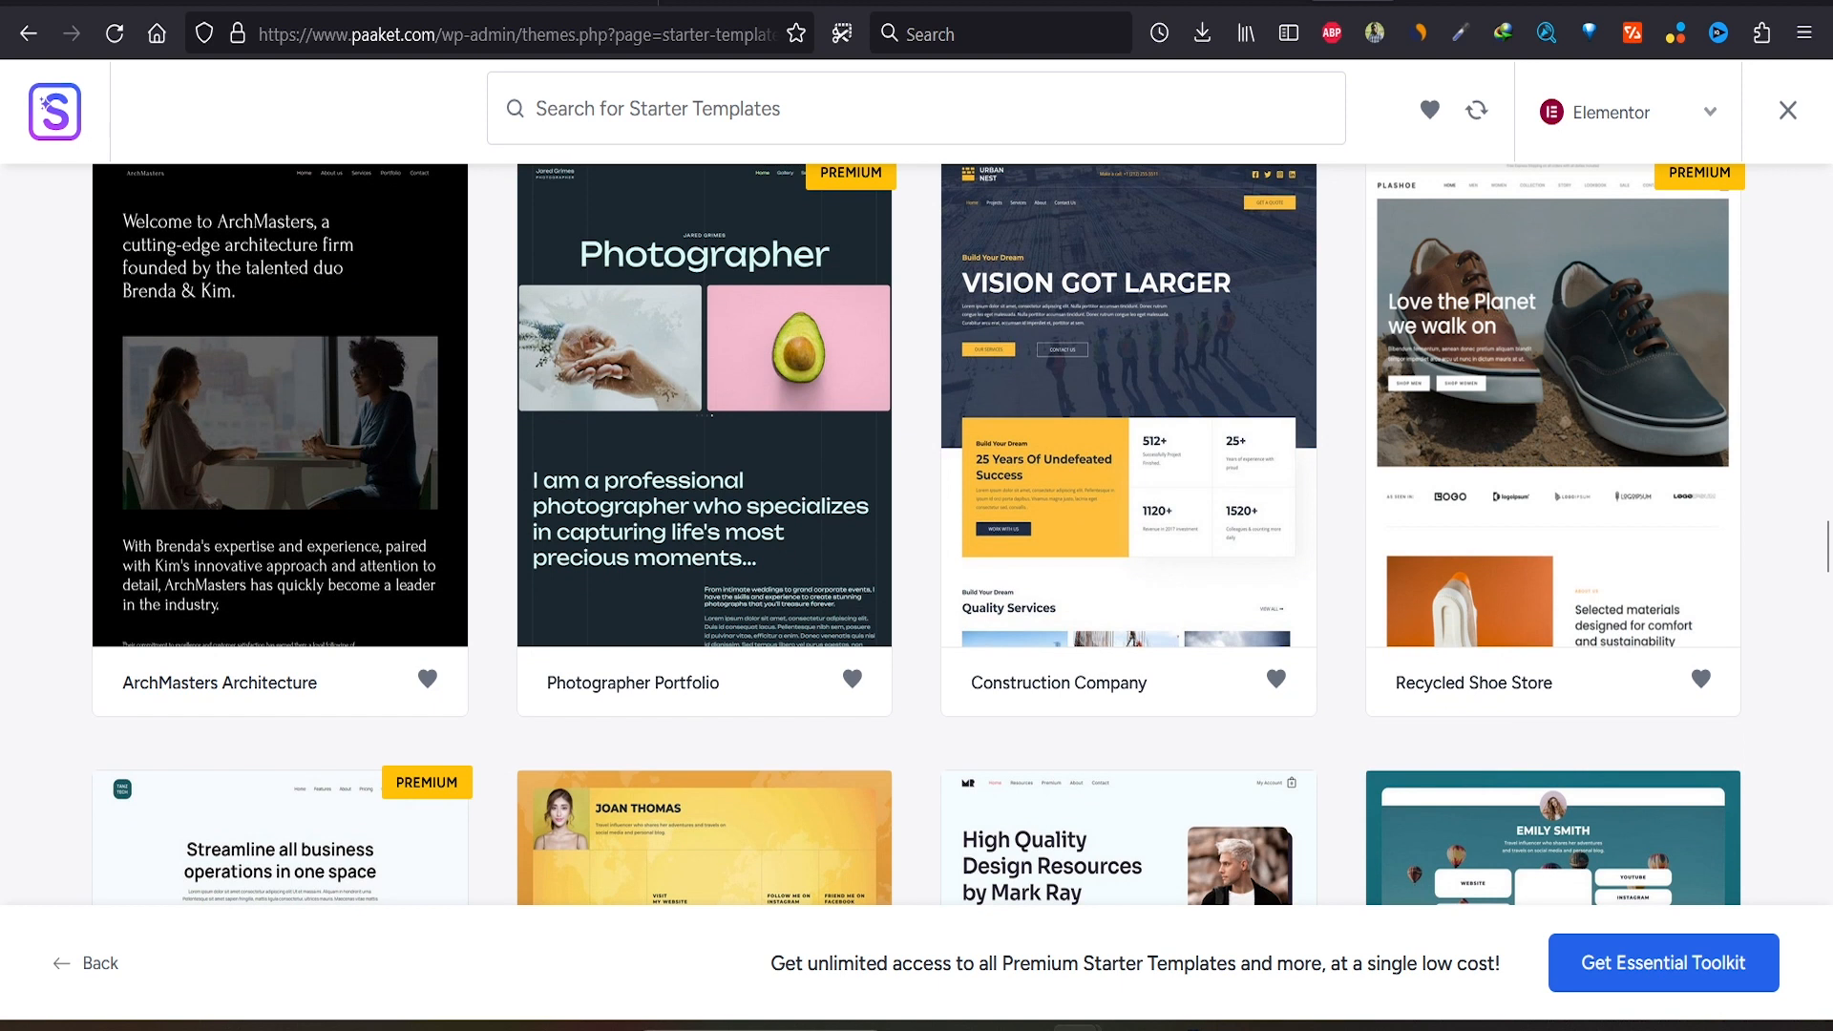
{"action": "left_click", "coordinate": [1128, 439]}
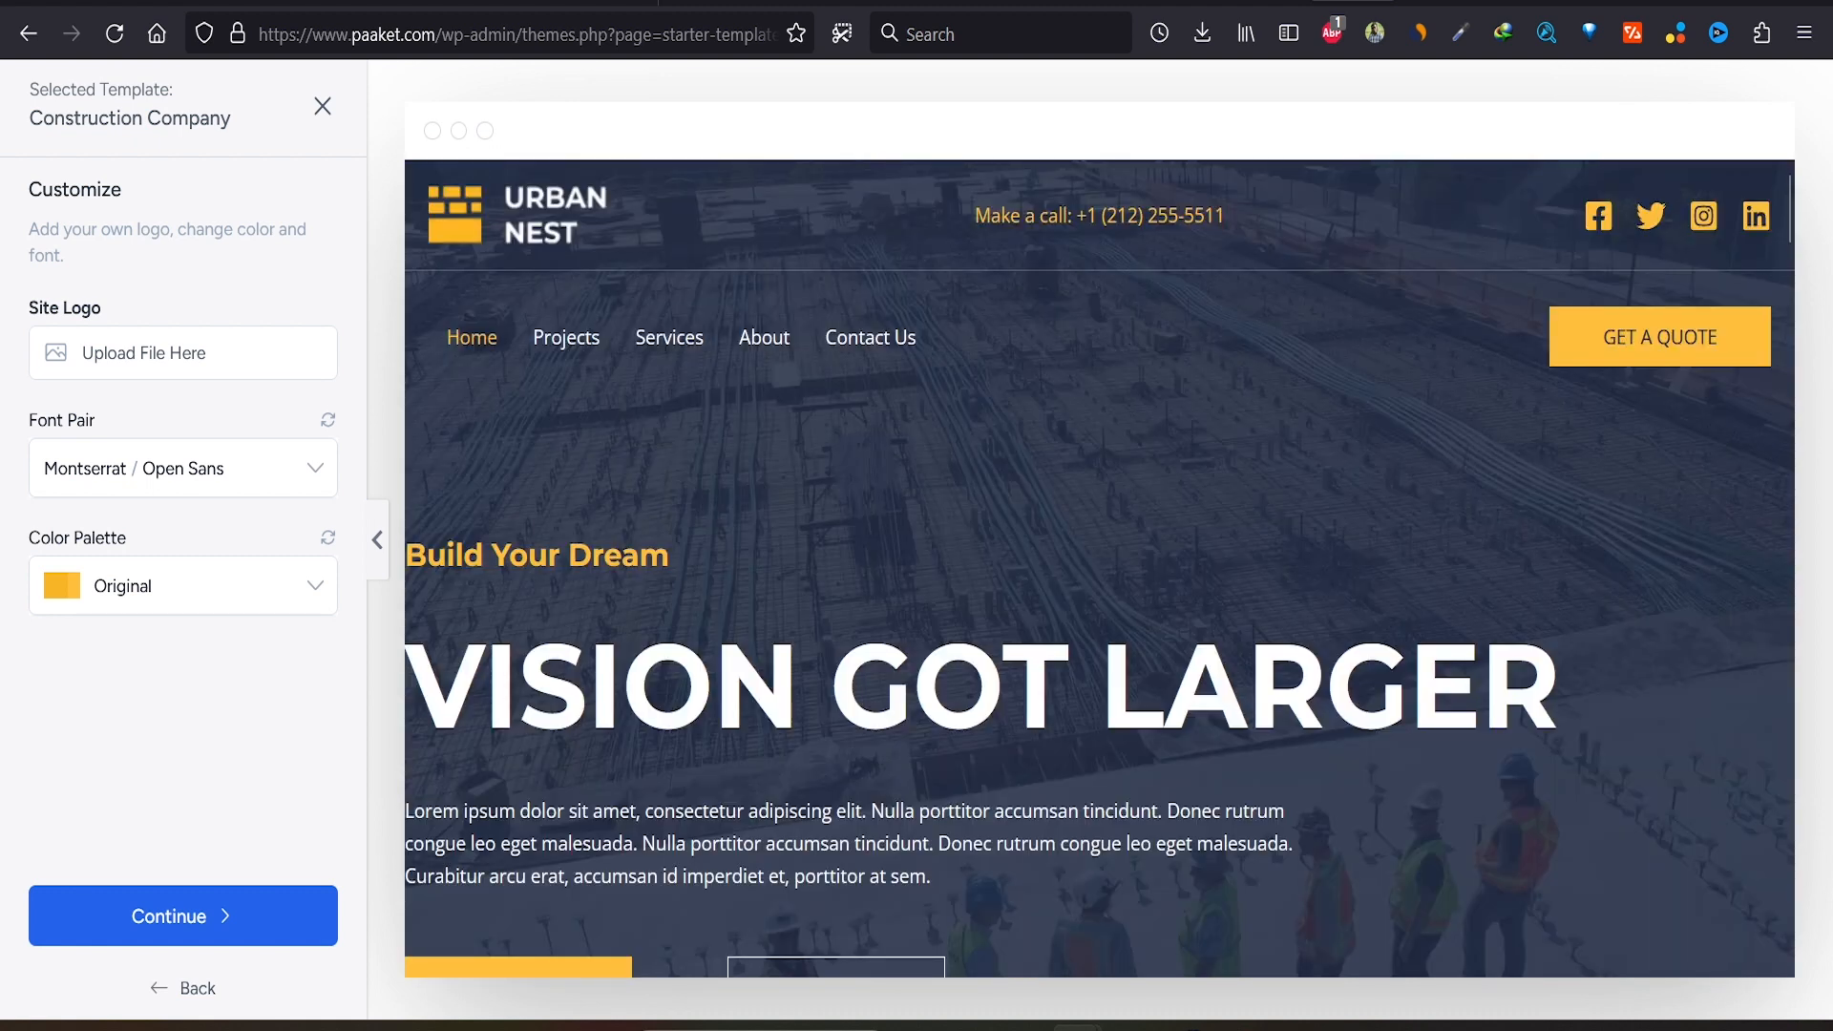
Step: Apply the Style 6 palette and Paaket logo, keep Montserrat / Open Sans, and continue
{"action": "left_click", "coordinate": [184, 586]}
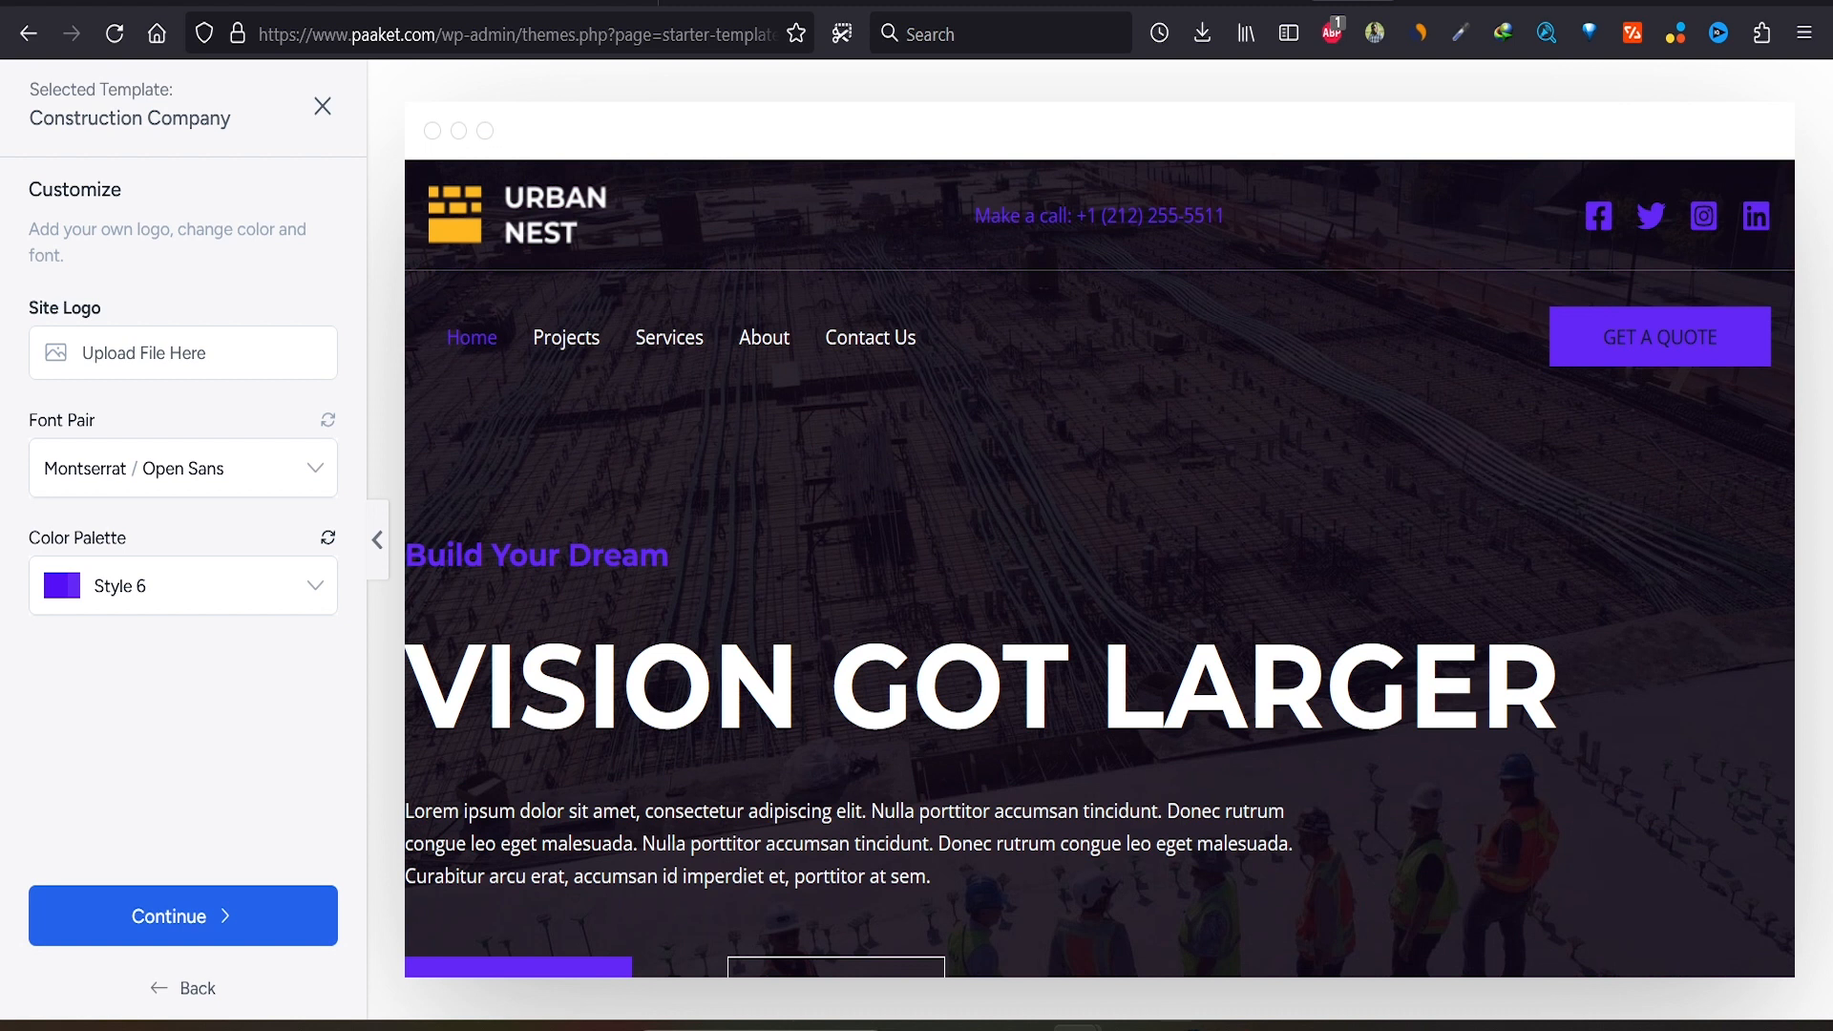
{"action": "left_click", "coordinate": [183, 353]}
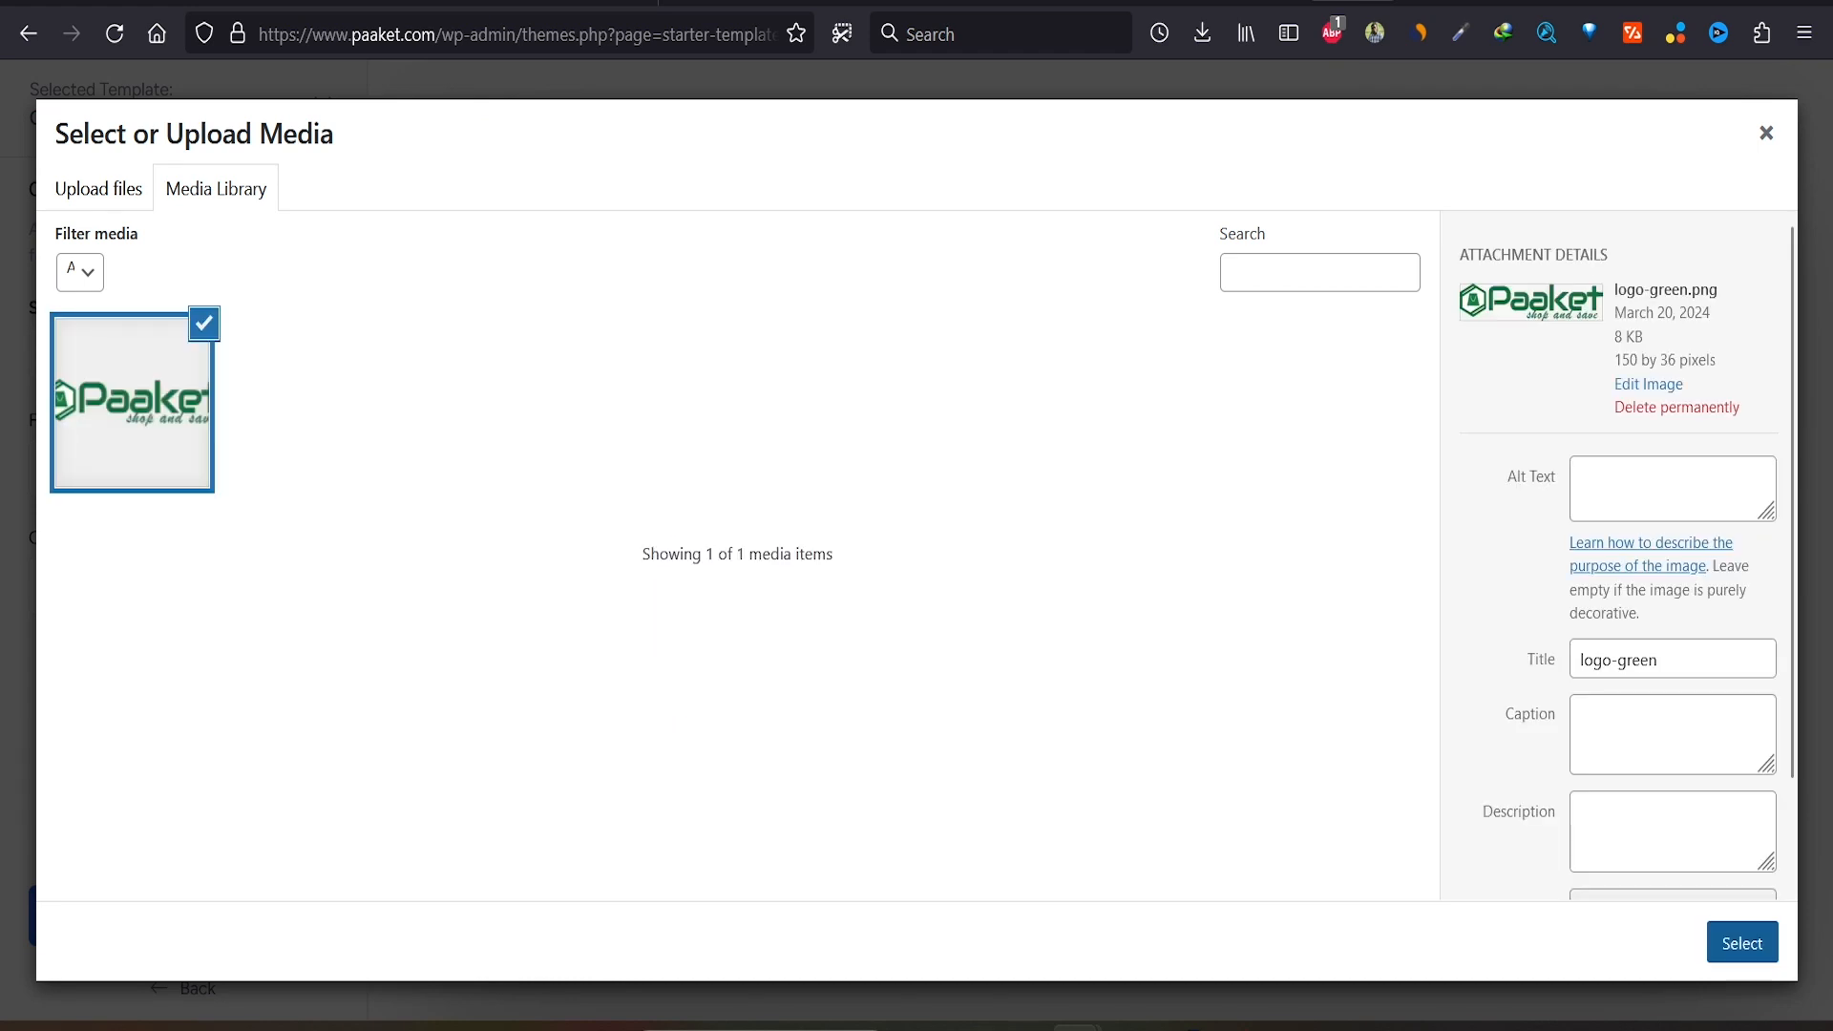
{"action": "left_click", "coordinate": [1742, 943]}
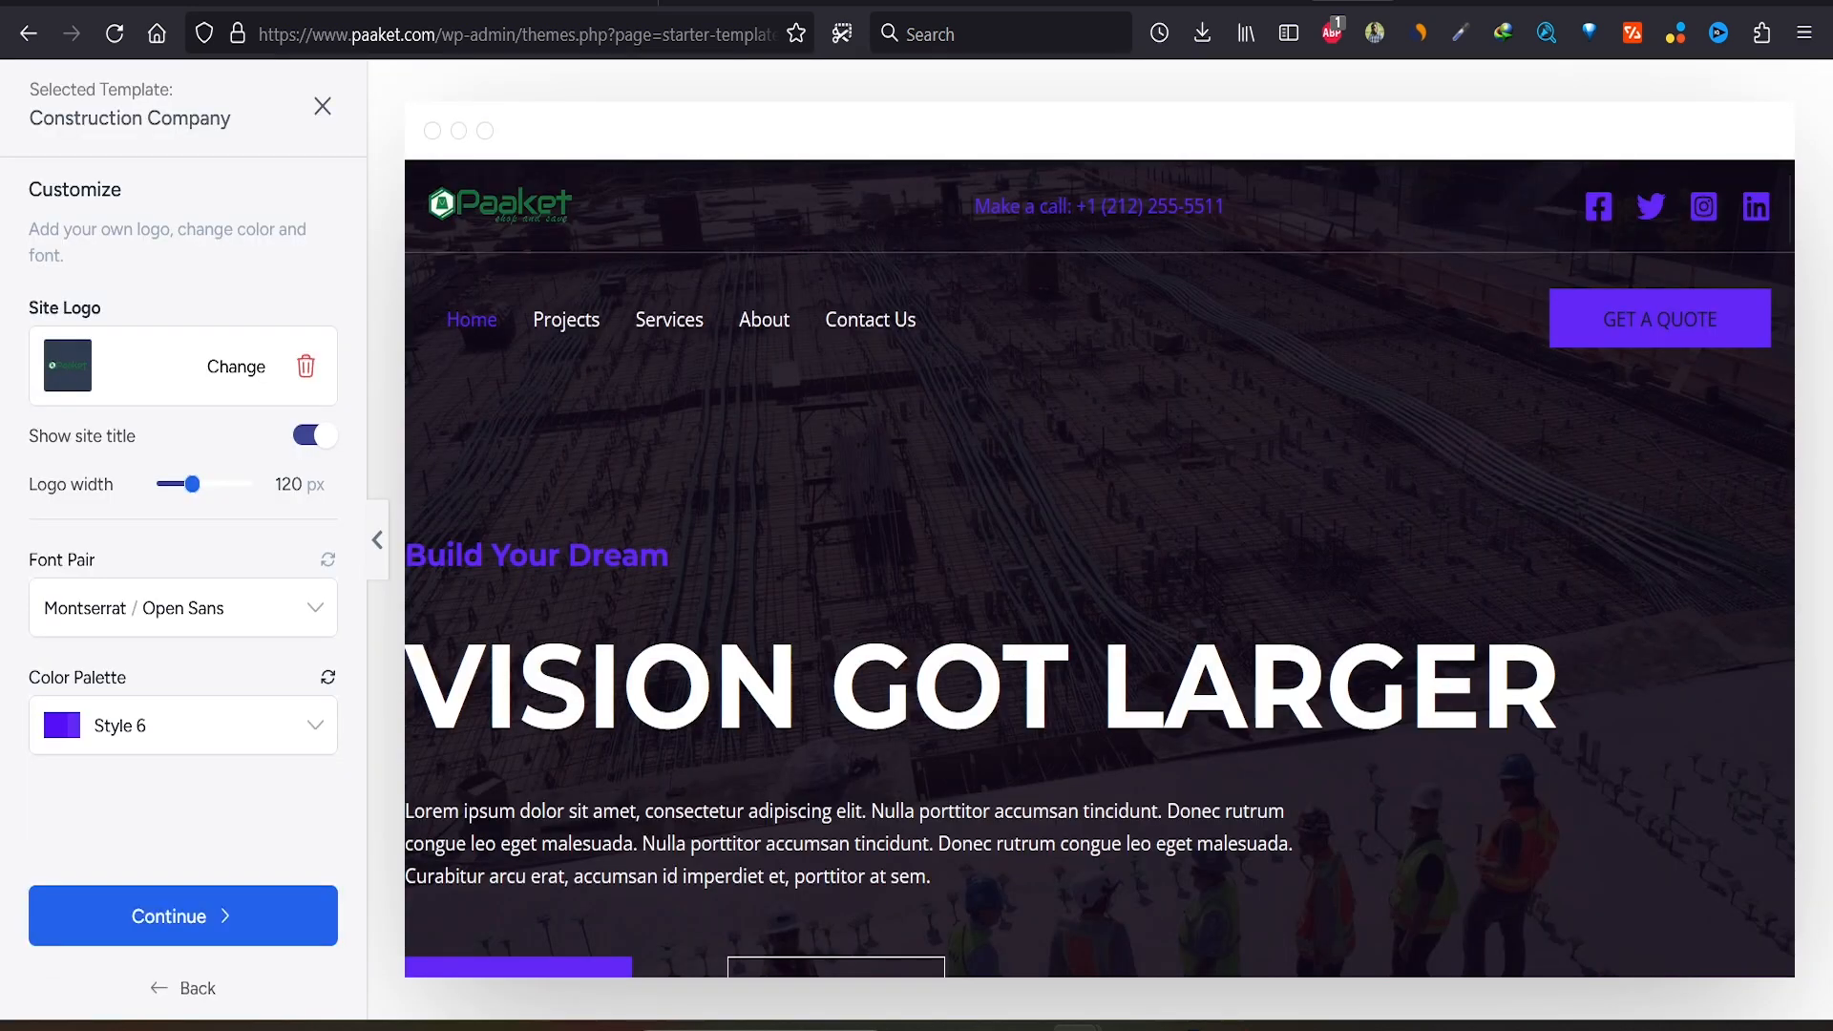
{"action": "left_click", "coordinate": [183, 608]}
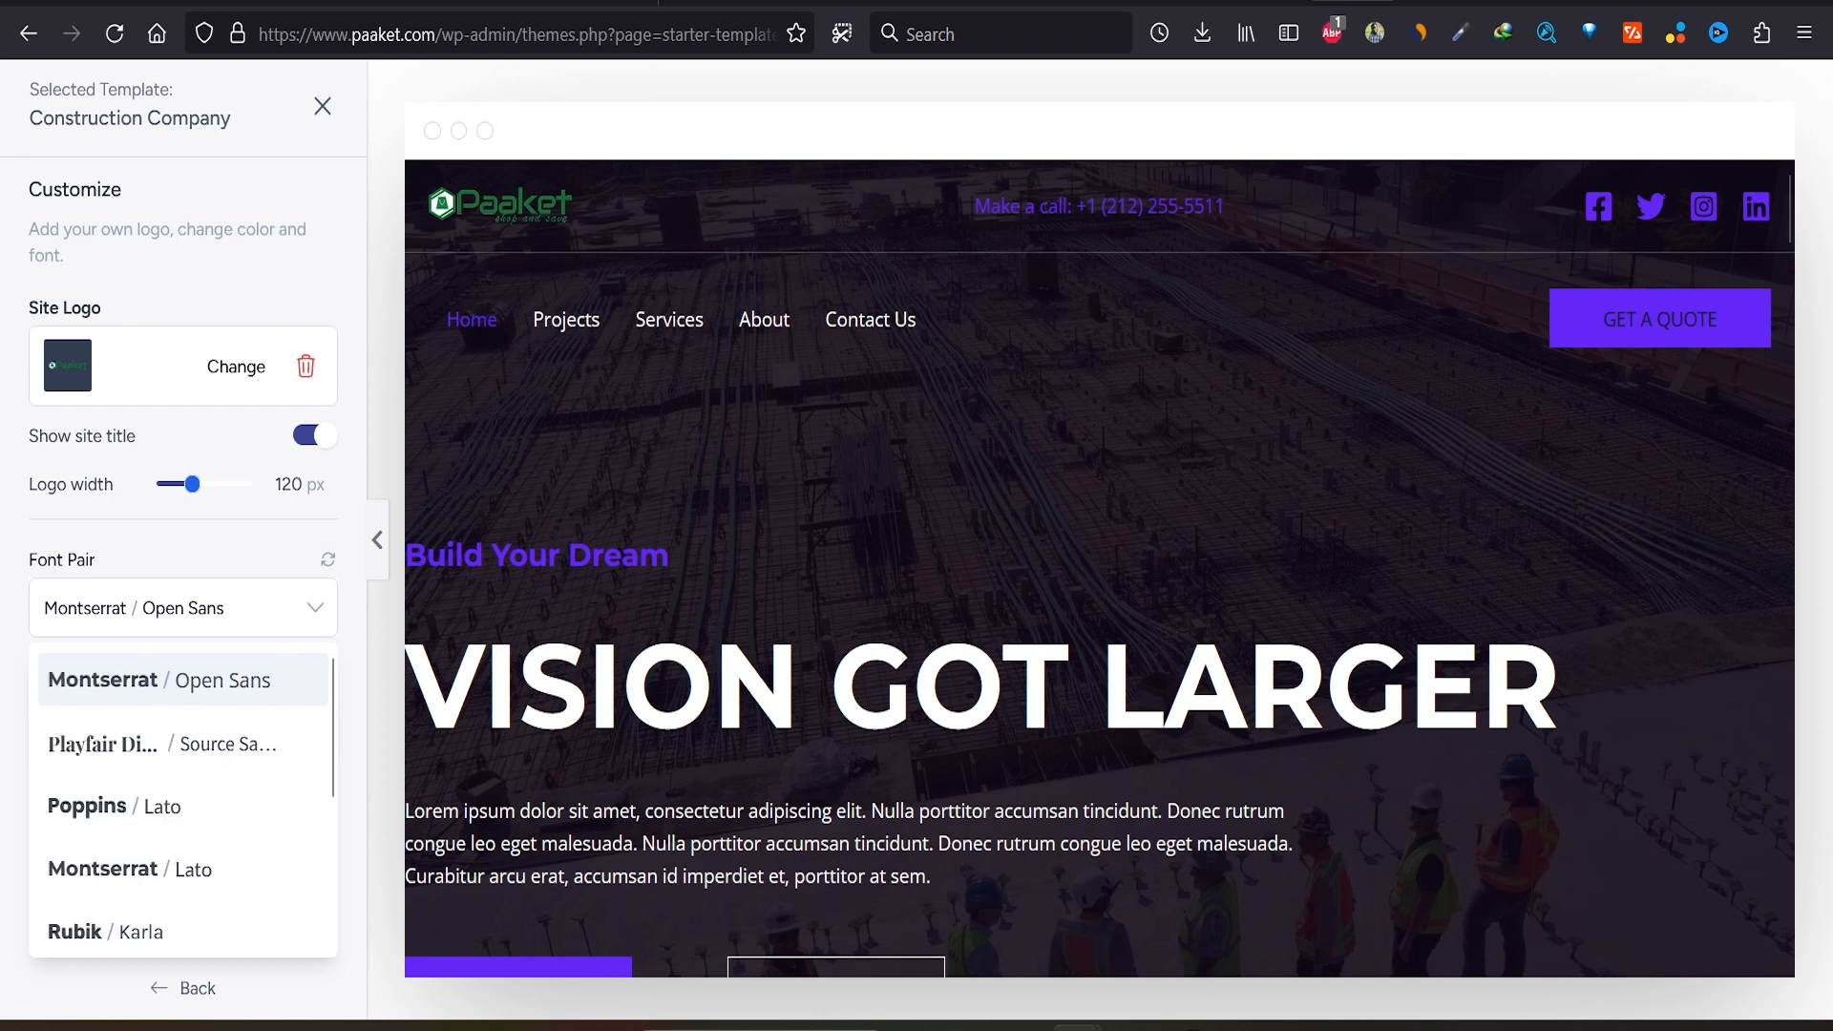
{"action": "left_click", "coordinate": [183, 608]}
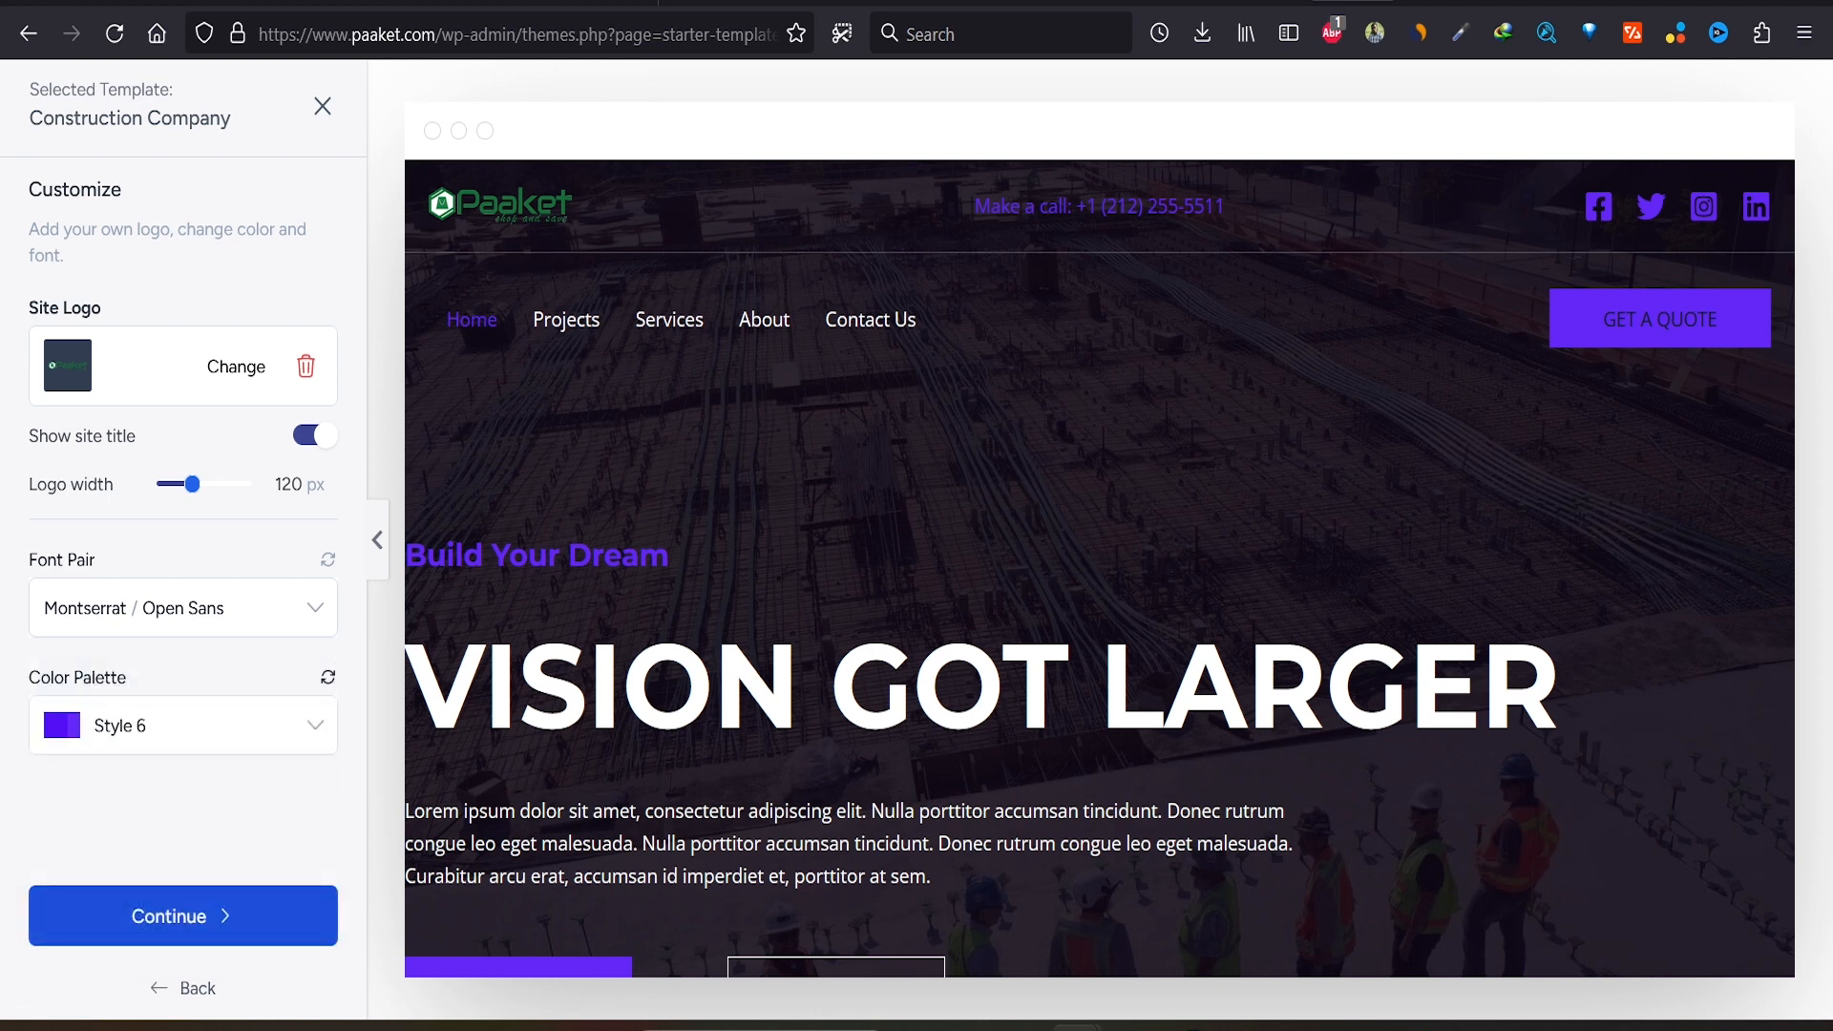
{"action": "left_click", "coordinate": [183, 916]}
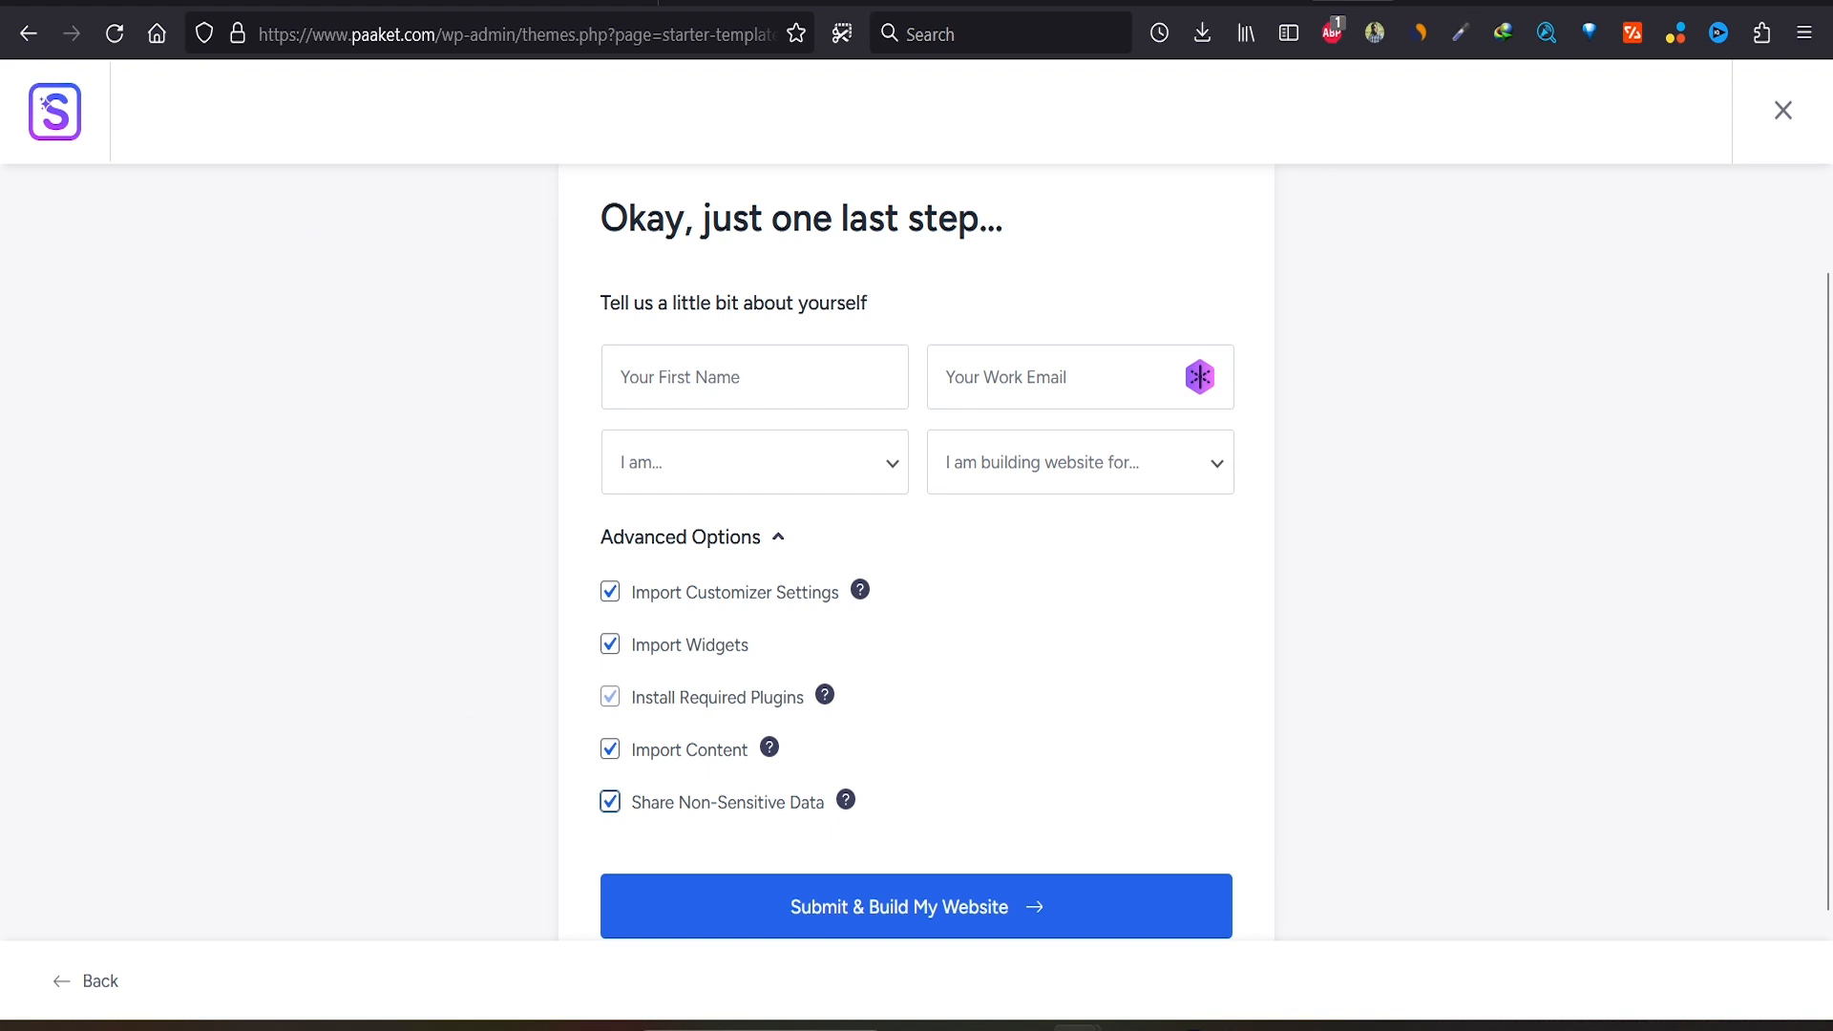
Step: Turn off non-sensitive data sharing and build the website from the template
{"action": "mouse_move", "coordinate": [825, 695]}
{"action": "left_click", "coordinate": [610, 802]}
{"action": "left_click", "coordinate": [917, 907]}
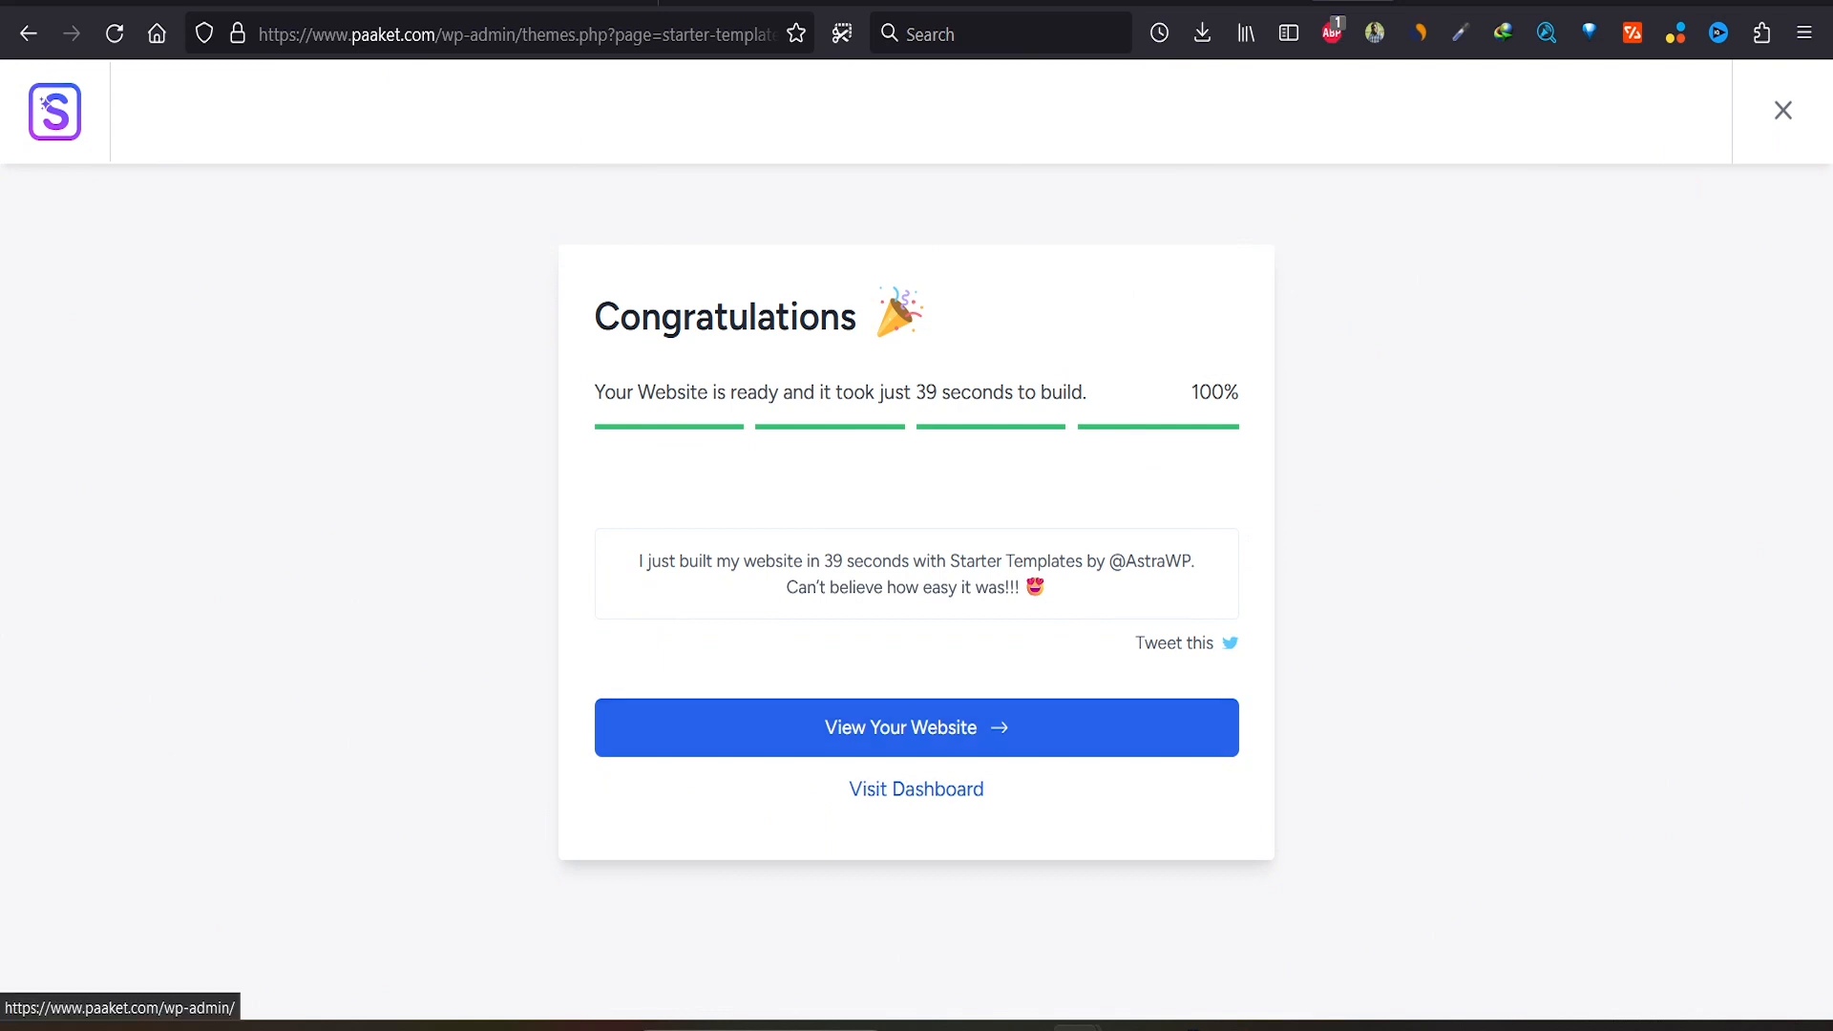
Step: Open the live Paaket site in a new tab from the dashboard and scroll through it
{"action": "left_click", "coordinate": [916, 789]}
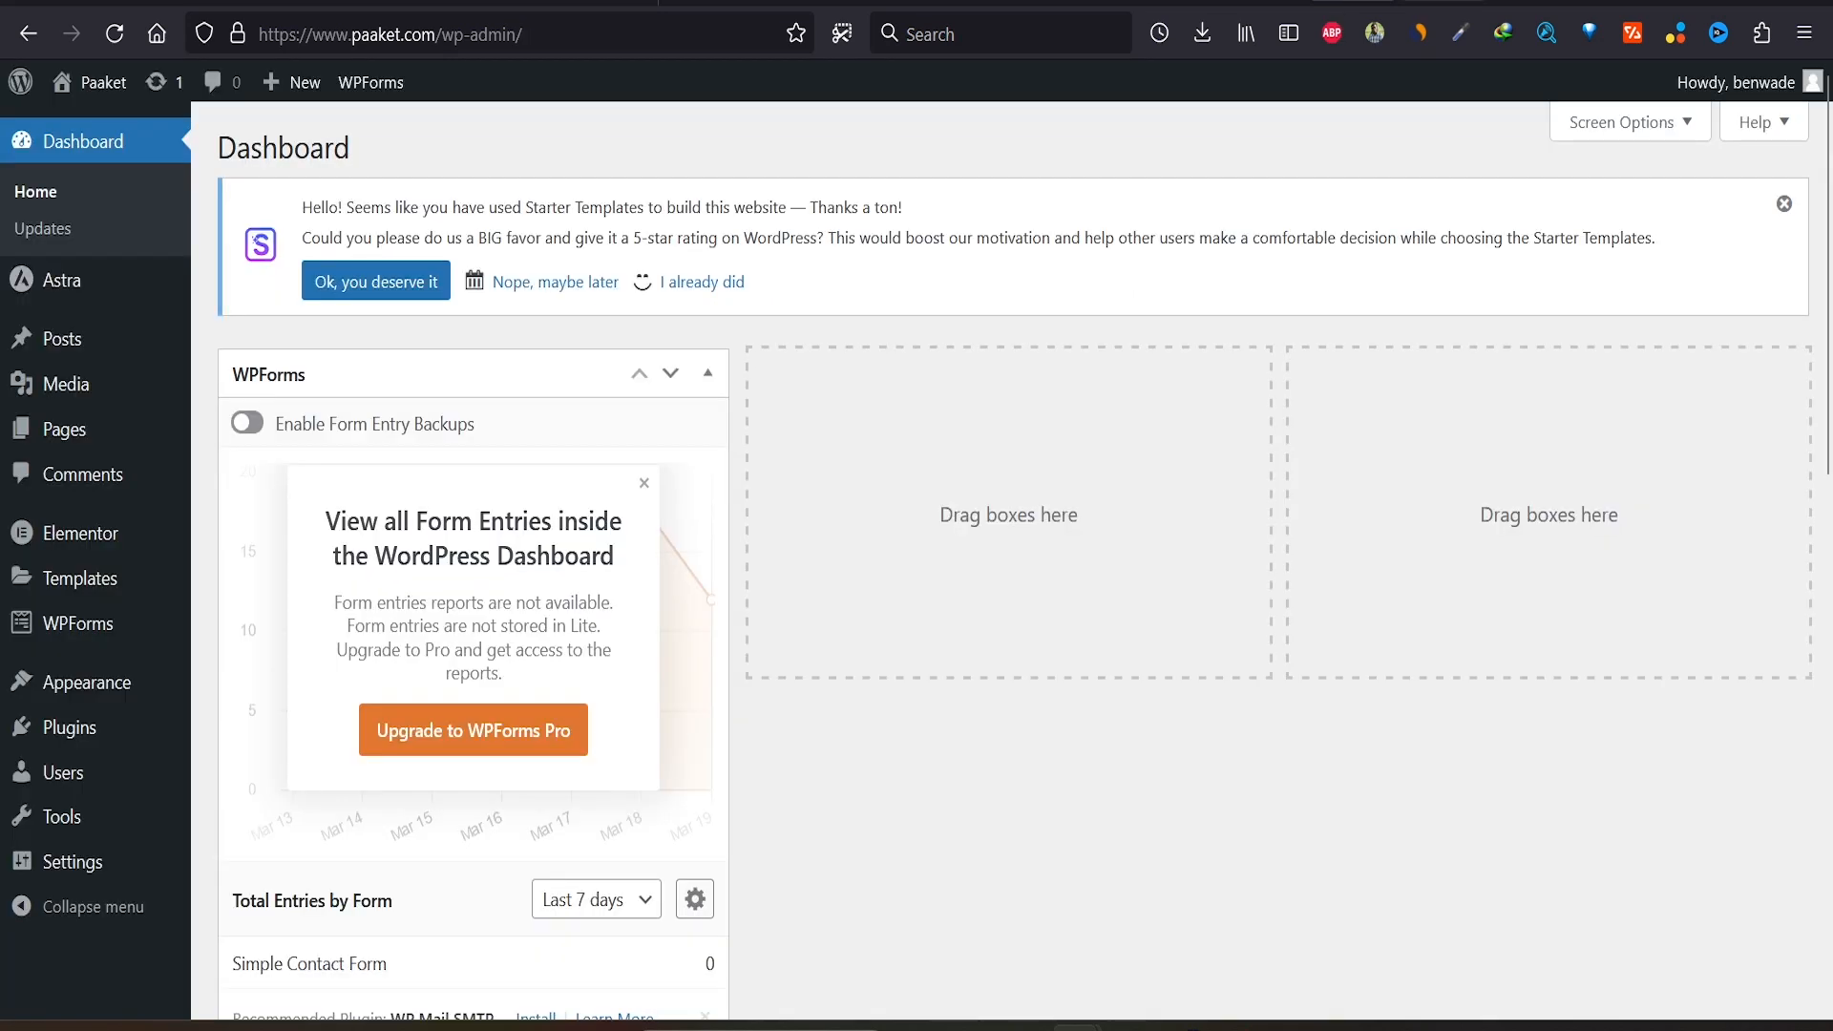
{"action": "mouse_move", "coordinate": [96, 82]}
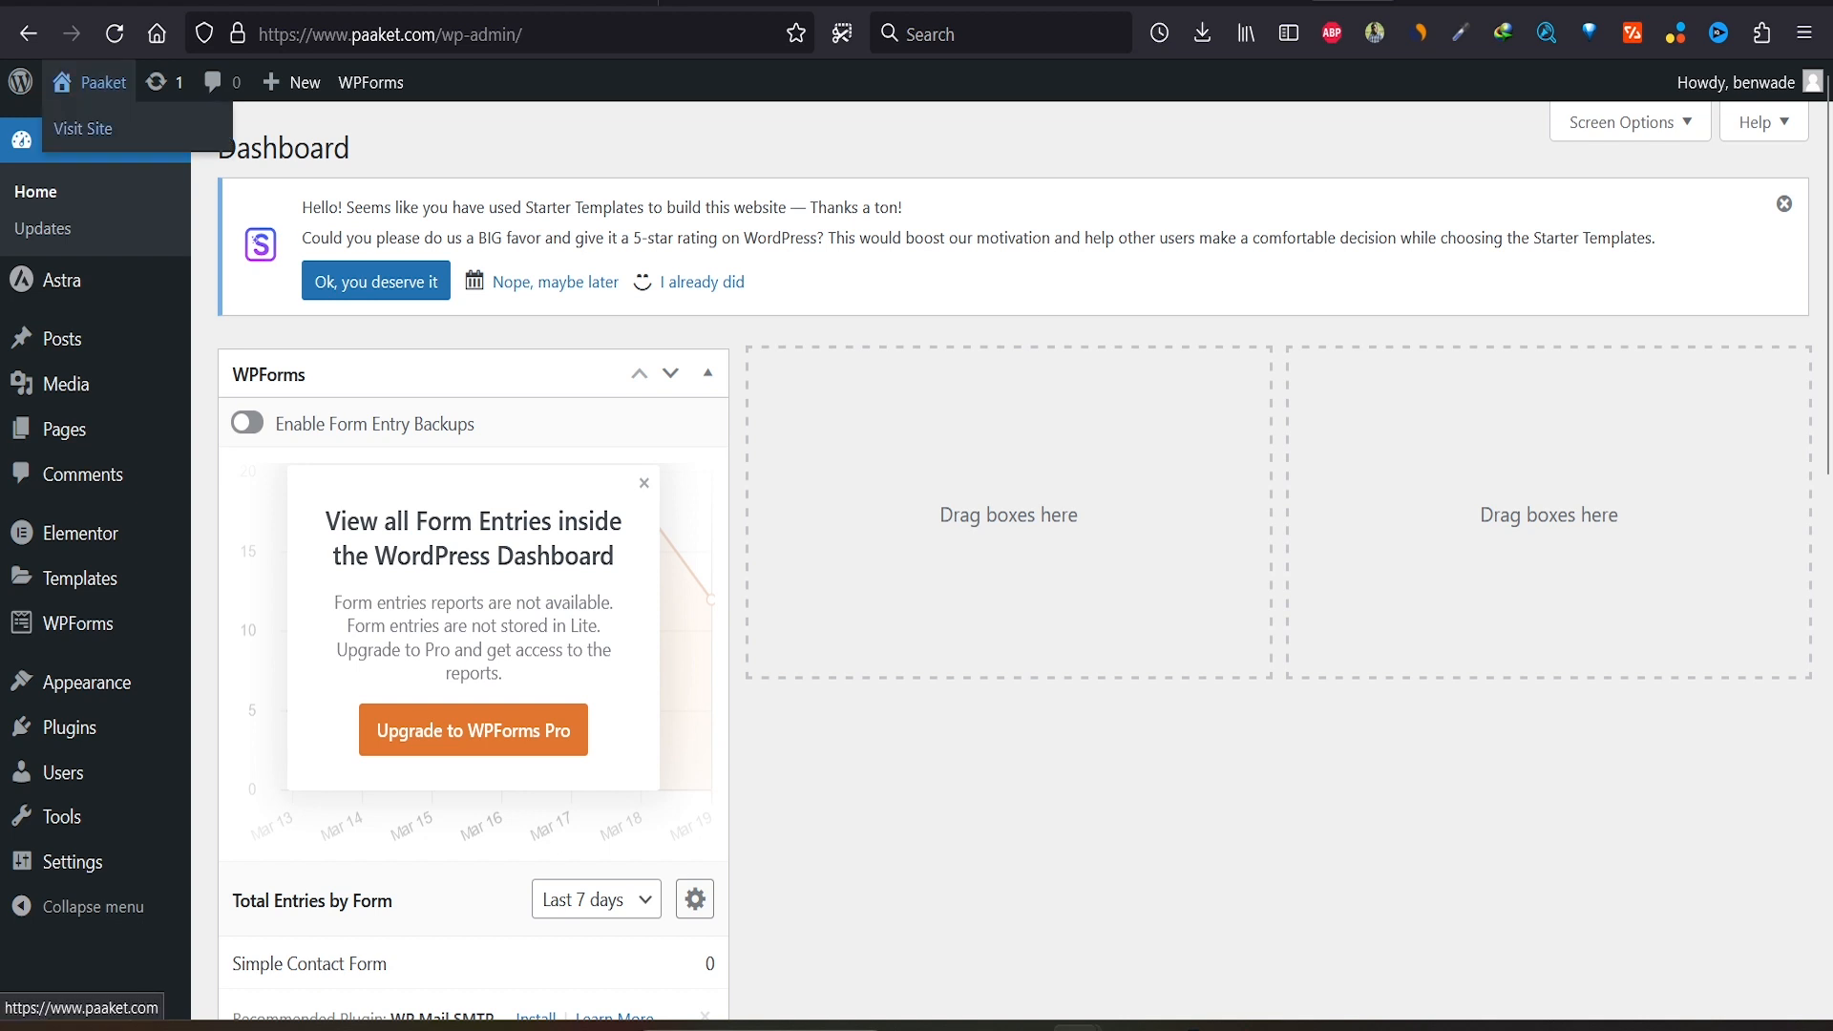
{"action": "right_click", "coordinate": [89, 126]}
{"action": "left_click", "coordinate": [180, 153]}
{"action": "left_click", "coordinate": [1446, 3]}
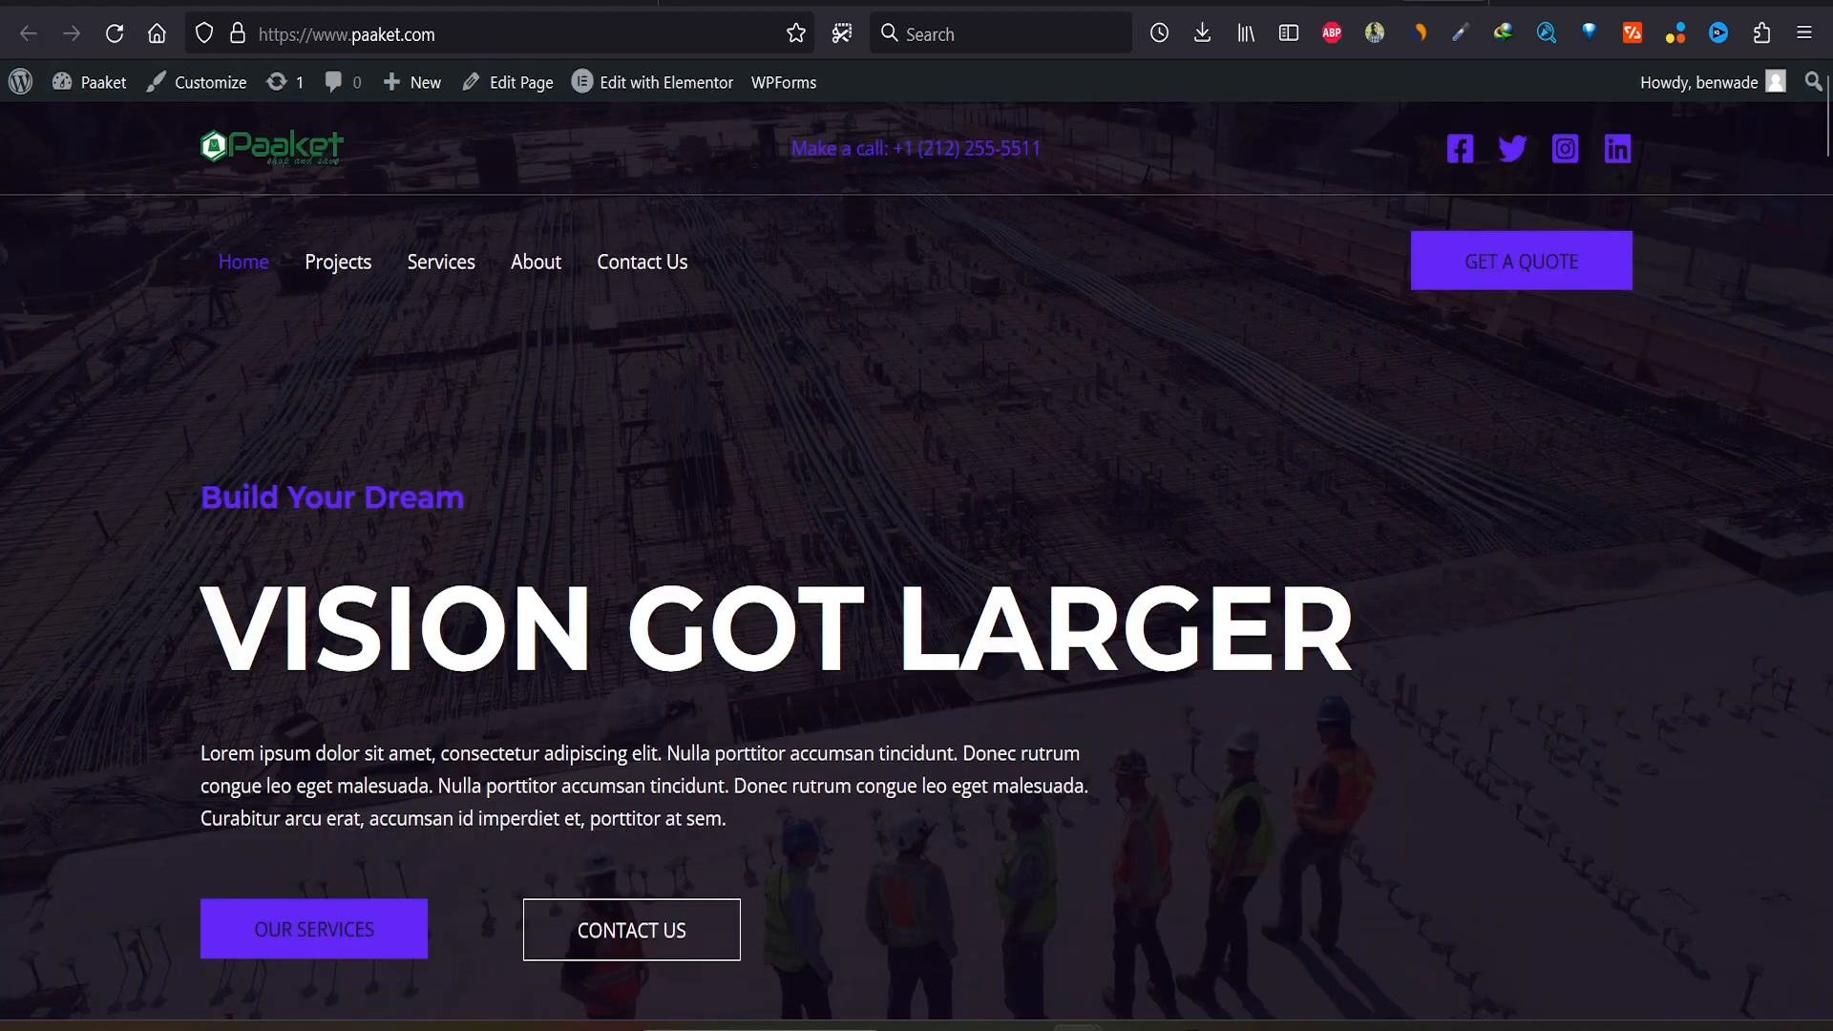
{"action": "scroll", "coordinate": [634, 250], "scroll_direction": "down", "scroll_amount": 12}
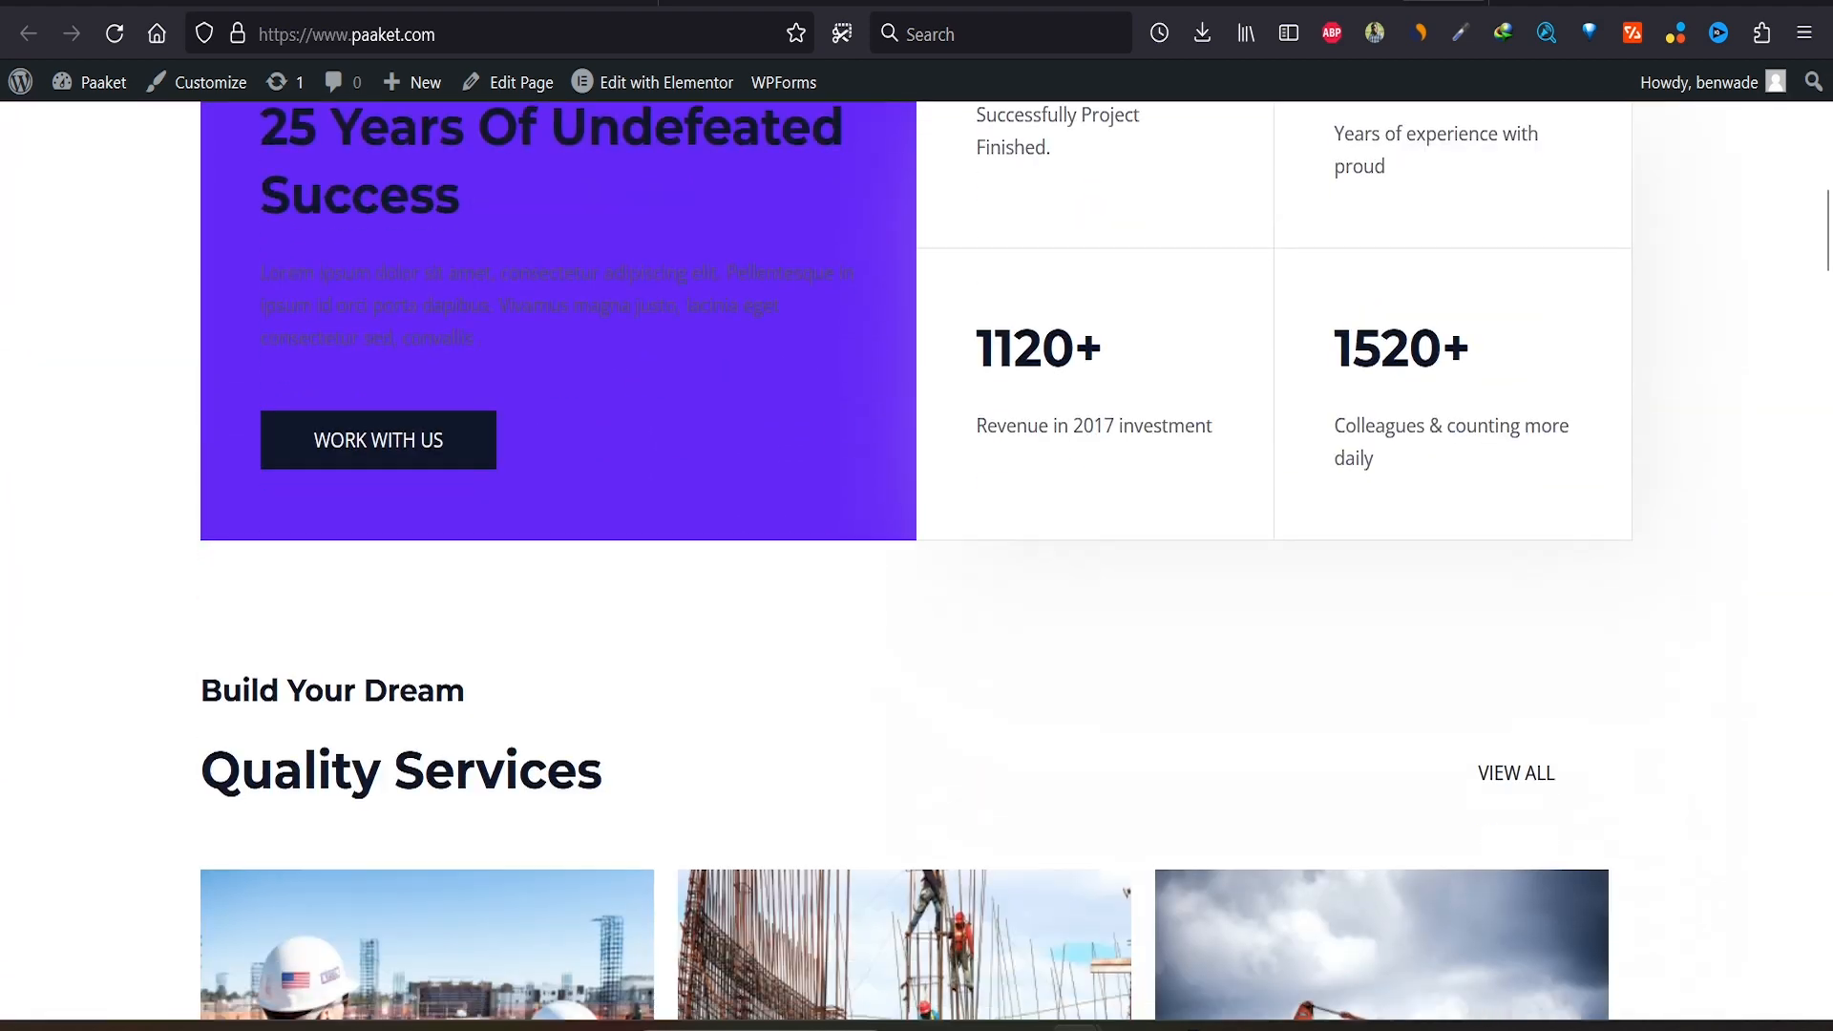
{"action": "scroll", "coordinate": [916, 561], "scroll_direction": "down", "scroll_amount": 10}
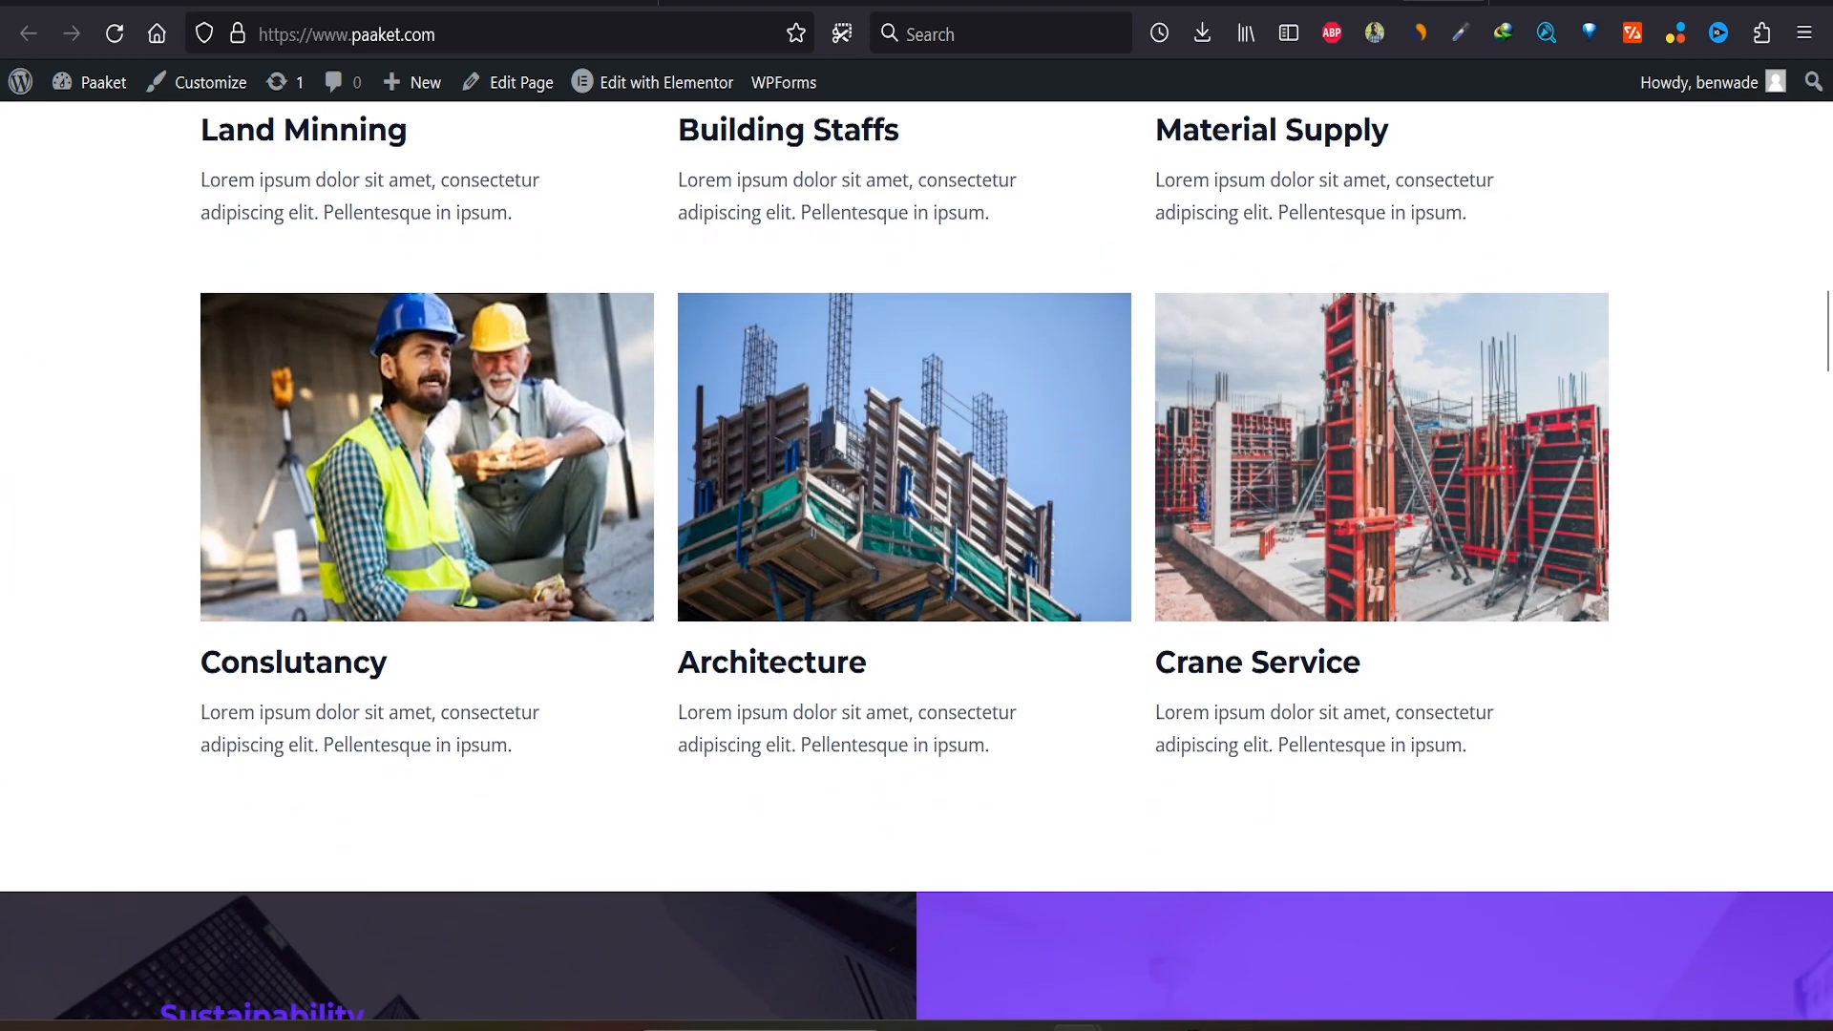
{"action": "scroll", "coordinate": [917, 561], "scroll_direction": "down", "scroll_amount": 7}
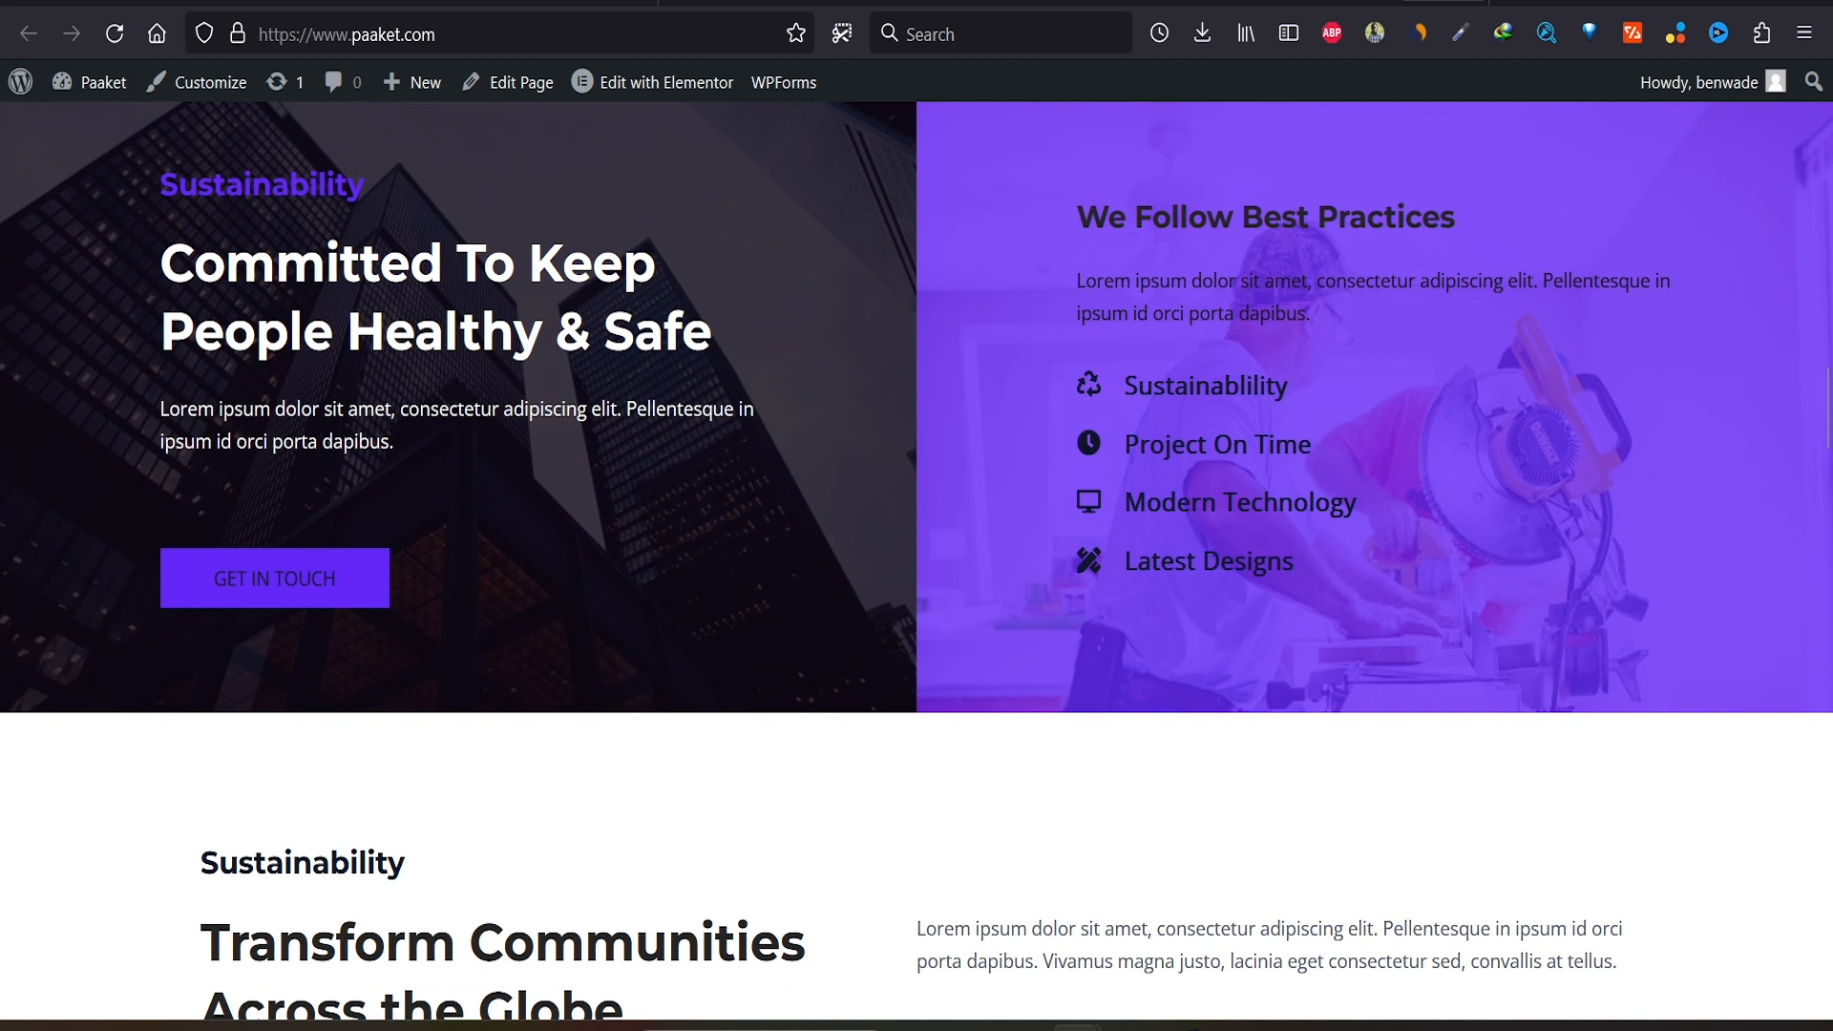
{"action": "scroll", "coordinate": [916, 562], "scroll_direction": "down", "scroll_amount": 20}
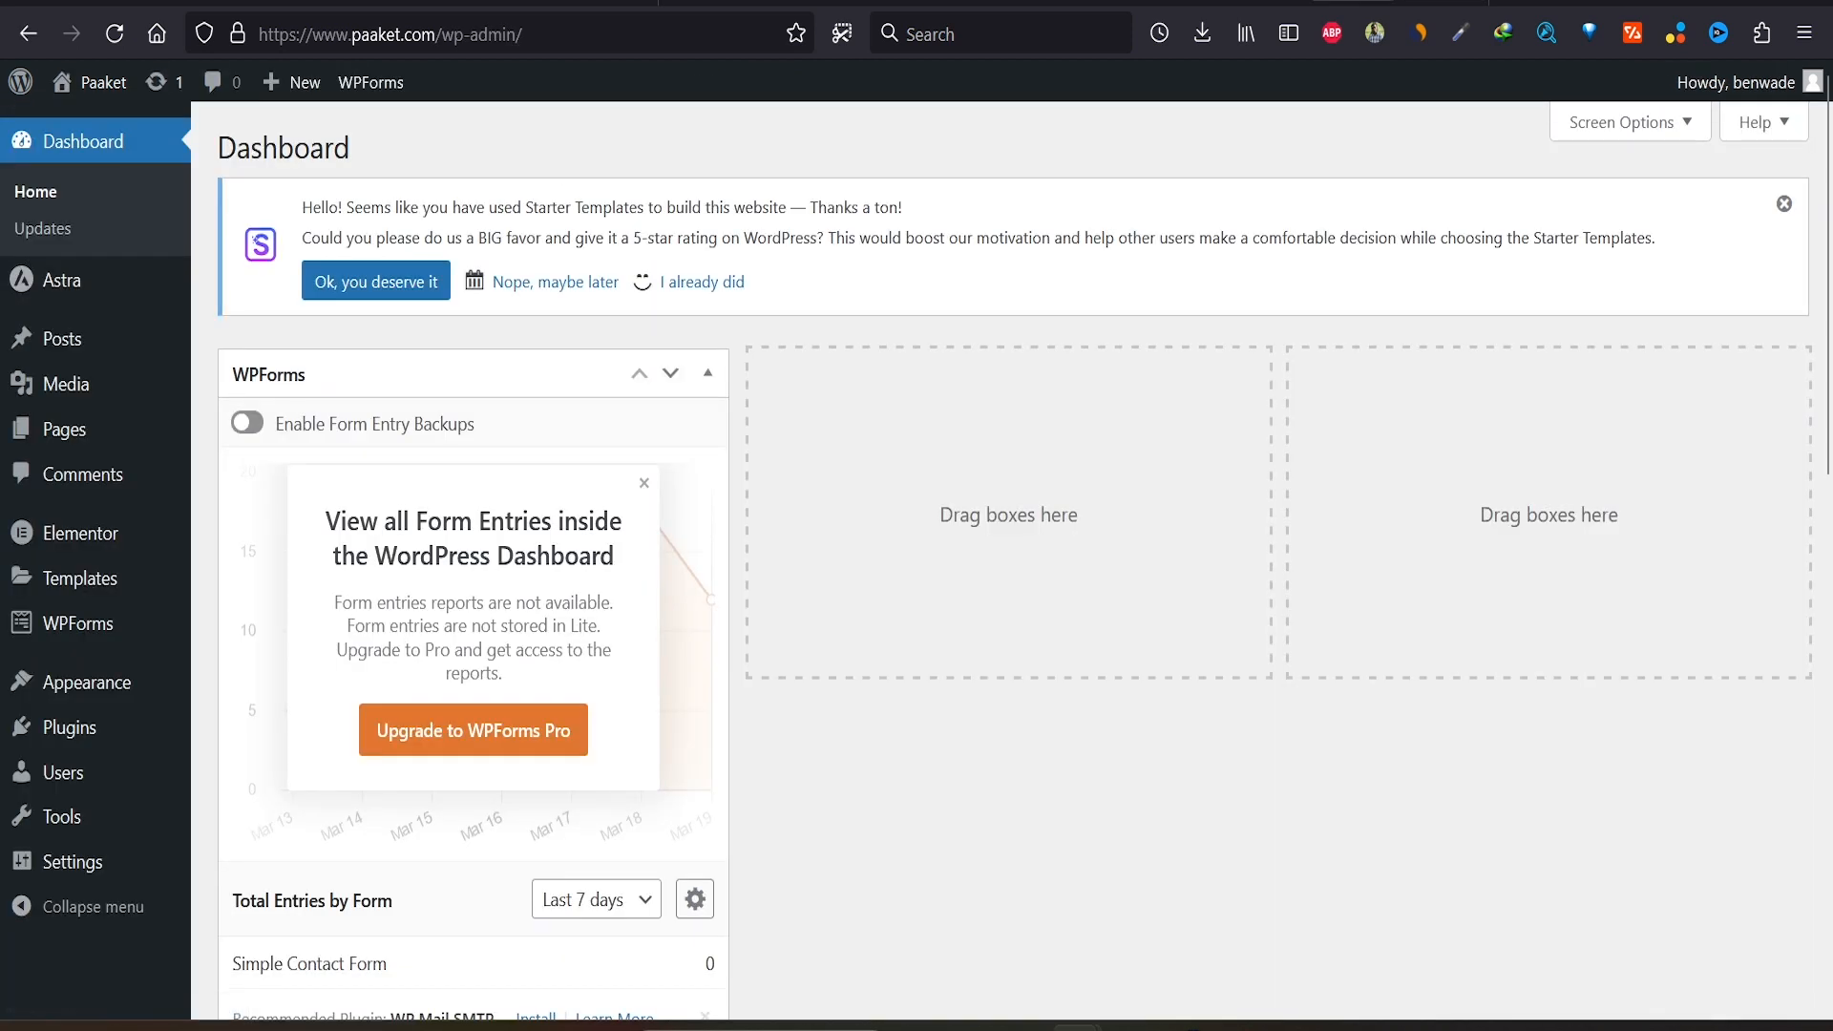
Step: Delete the Akismet Anti-spam and Hello Dolly plugins from the installed plugins list
{"action": "left_click", "coordinate": [69, 727]}
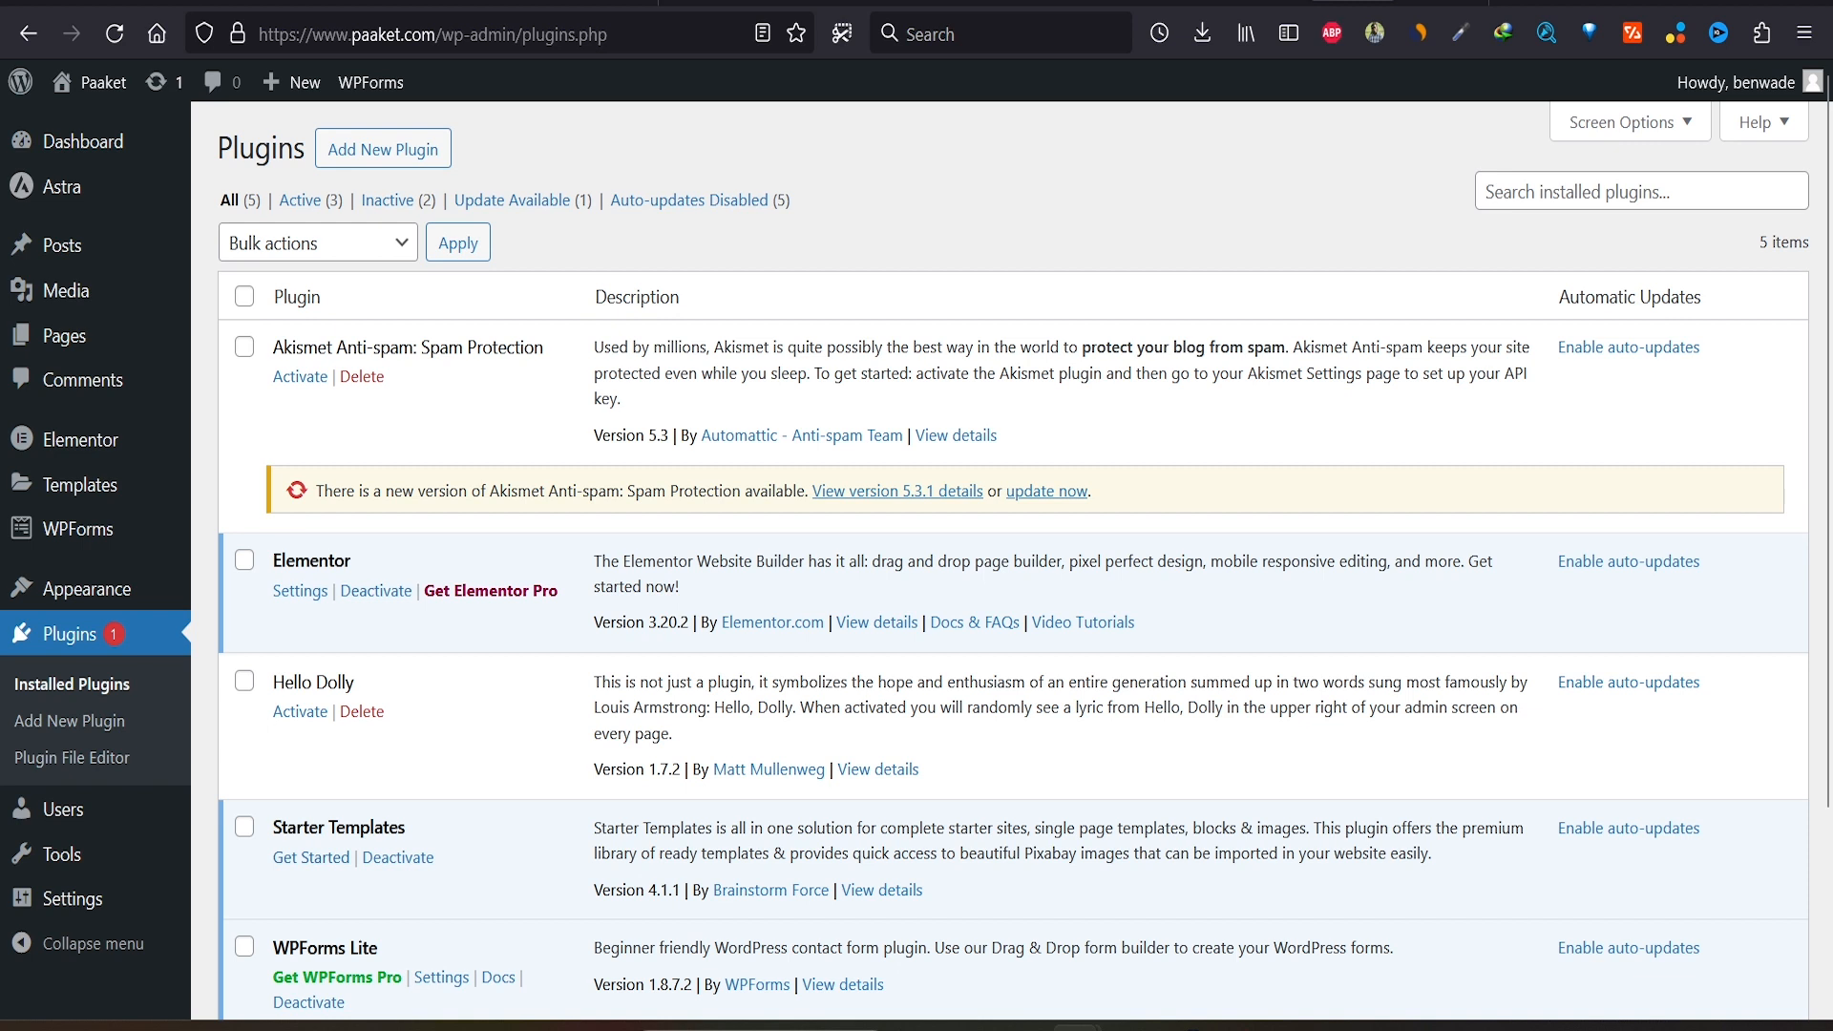
{"action": "scroll", "coordinate": [1012, 561], "scroll_direction": "down", "scroll_amount": 3}
{"action": "left_click", "coordinate": [362, 377]}
{"action": "left_click", "coordinate": [1032, 583]}
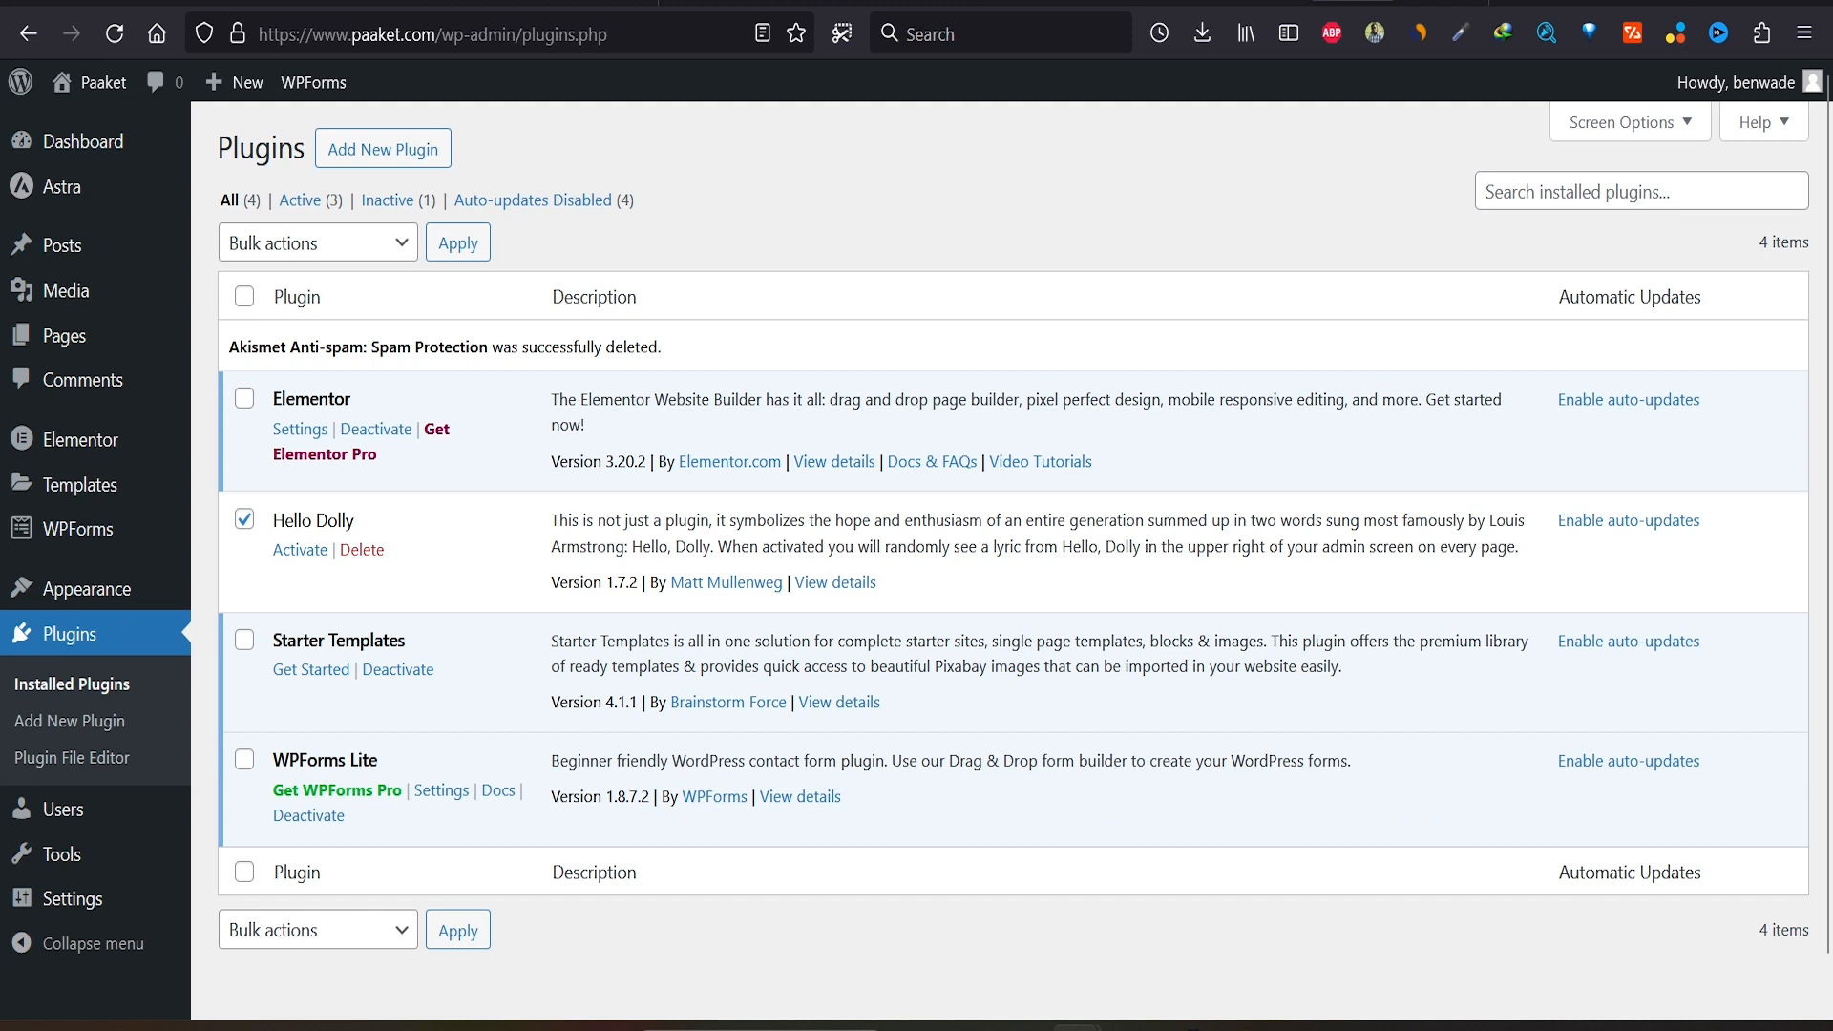
{"action": "left_click", "coordinate": [362, 549]}
{"action": "key", "text": "Return"}
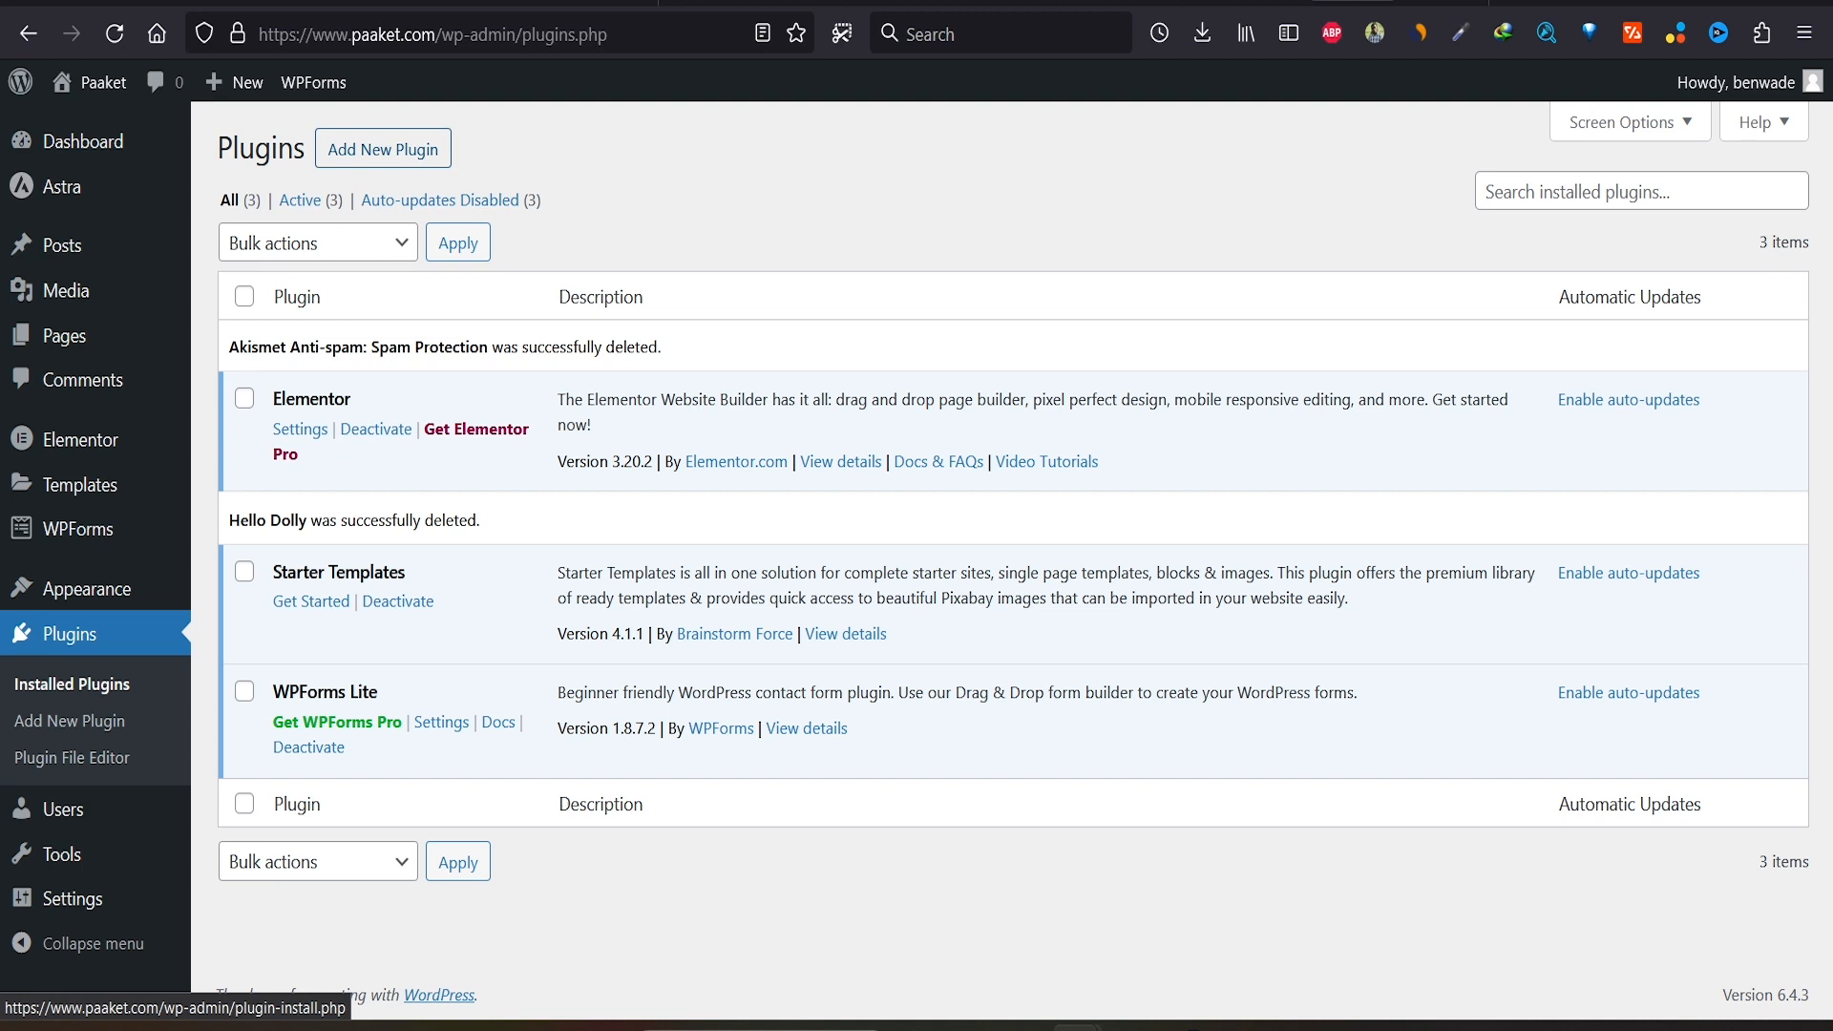
Step: Search 'litespeed', then install and activate the LiteSpeed Cache plugin
{"action": "left_click", "coordinate": [383, 149]}
{"action": "type", "text": "litespeed"}
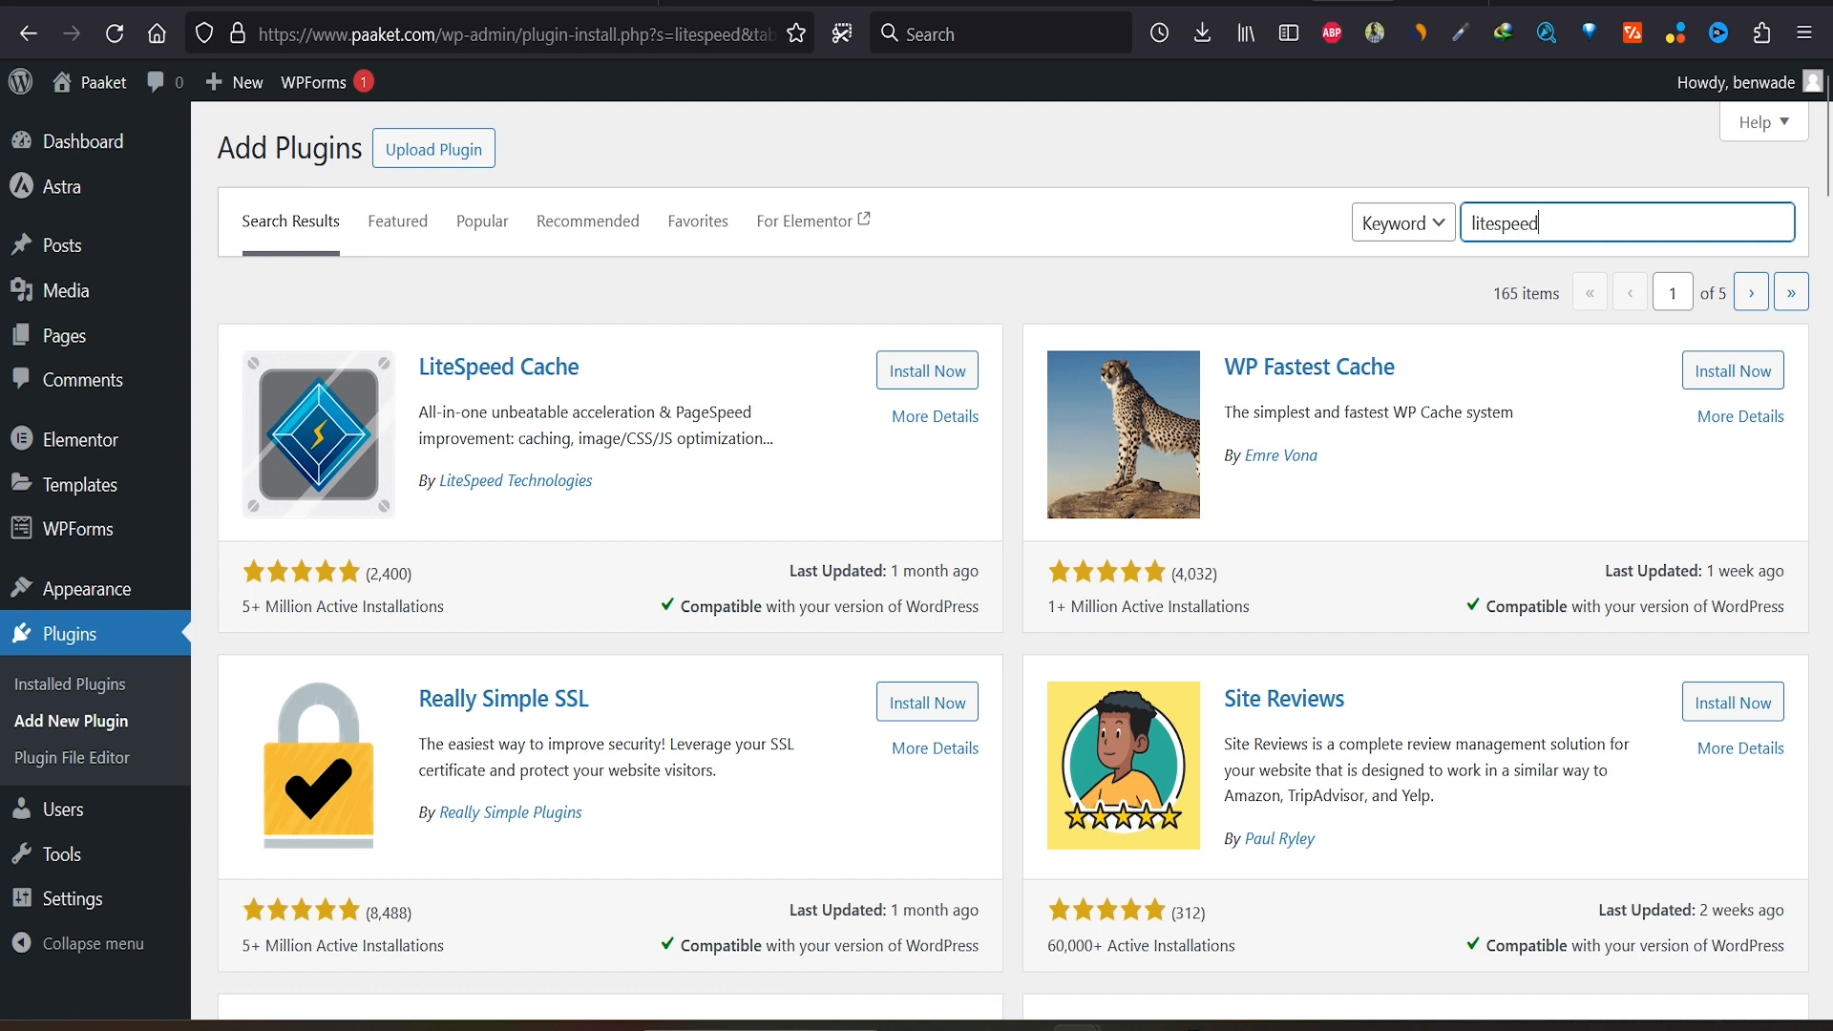
{"action": "left_click", "coordinate": [927, 370]}
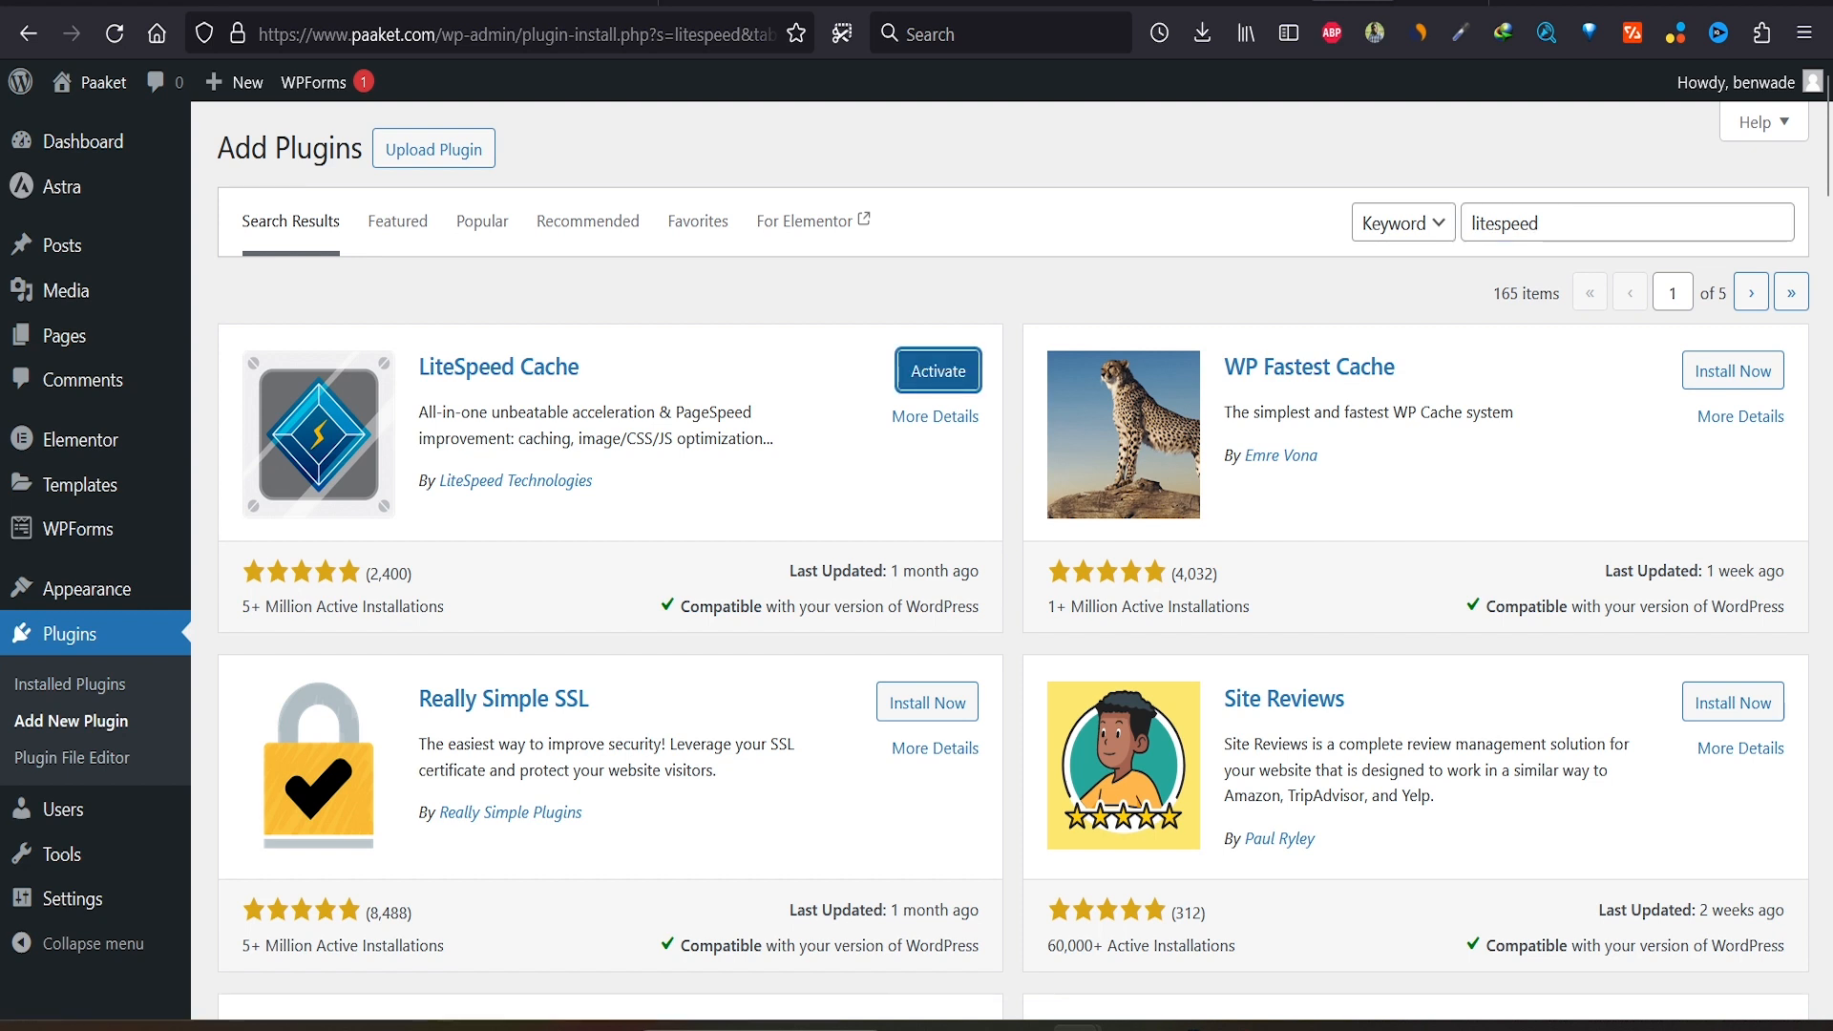
{"action": "left_click", "coordinate": [939, 371]}
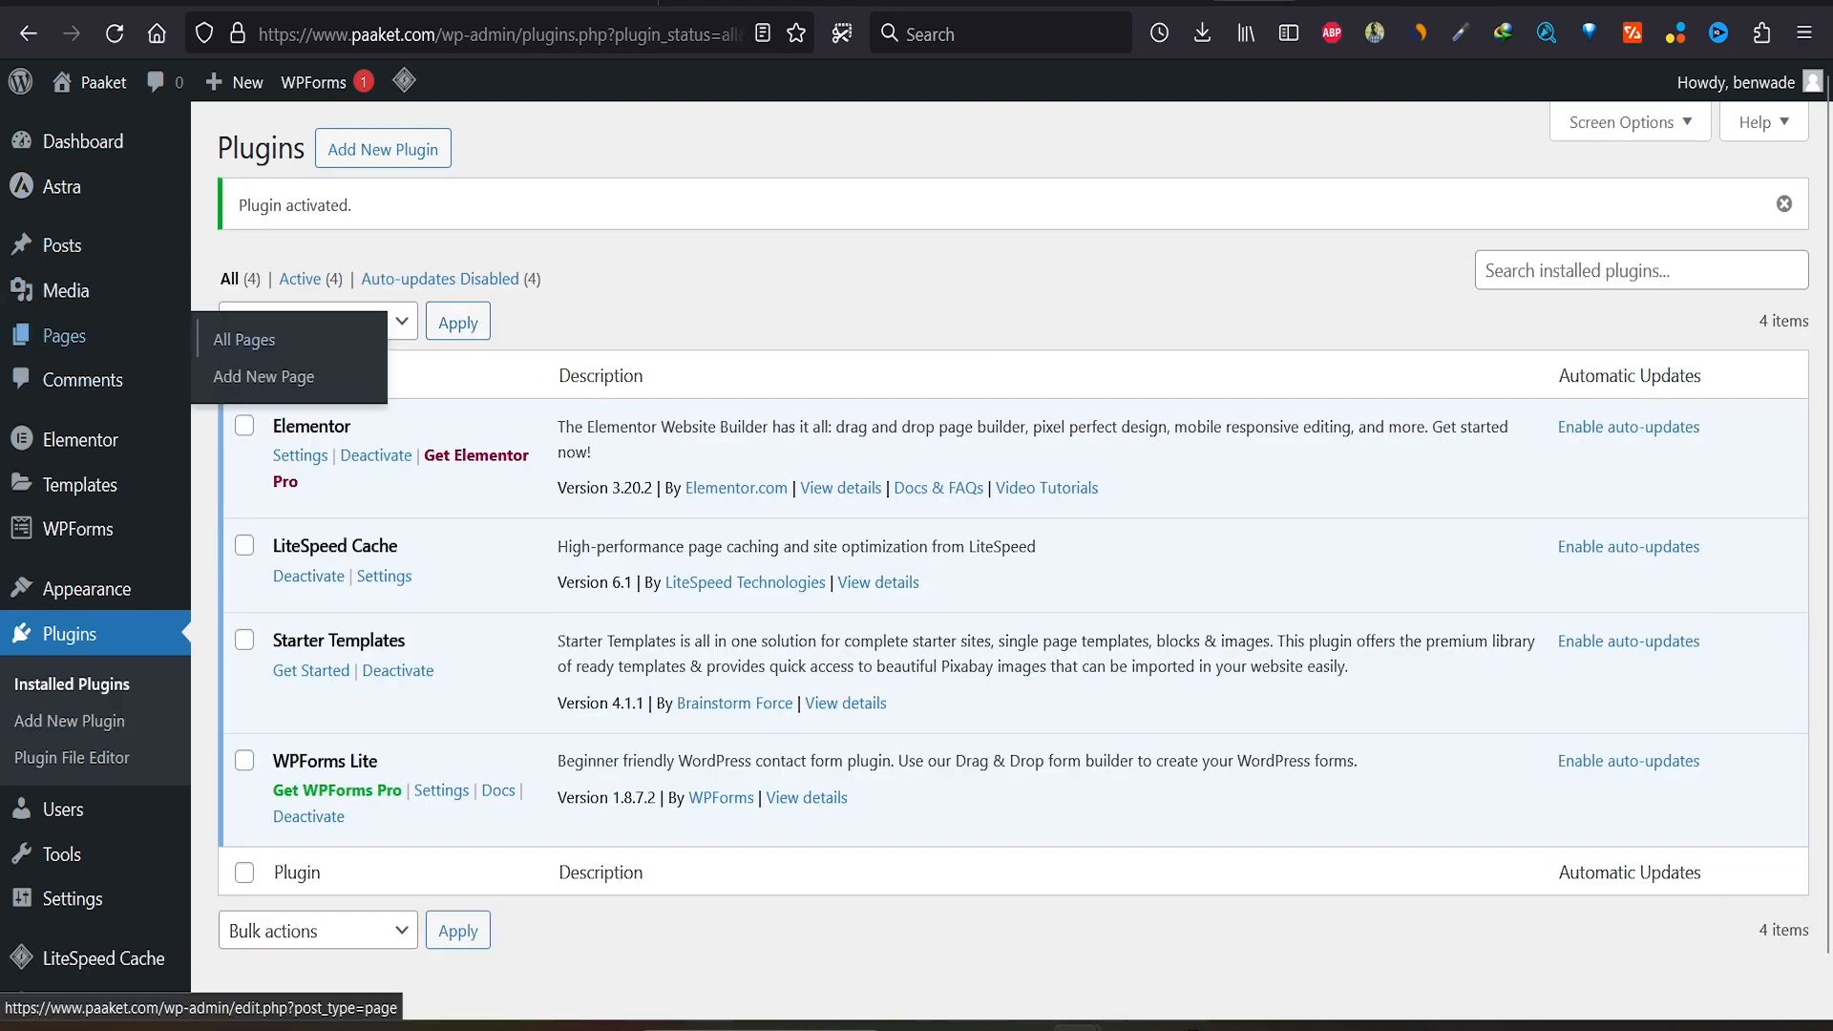
{"action": "left_click", "coordinate": [86, 336]}
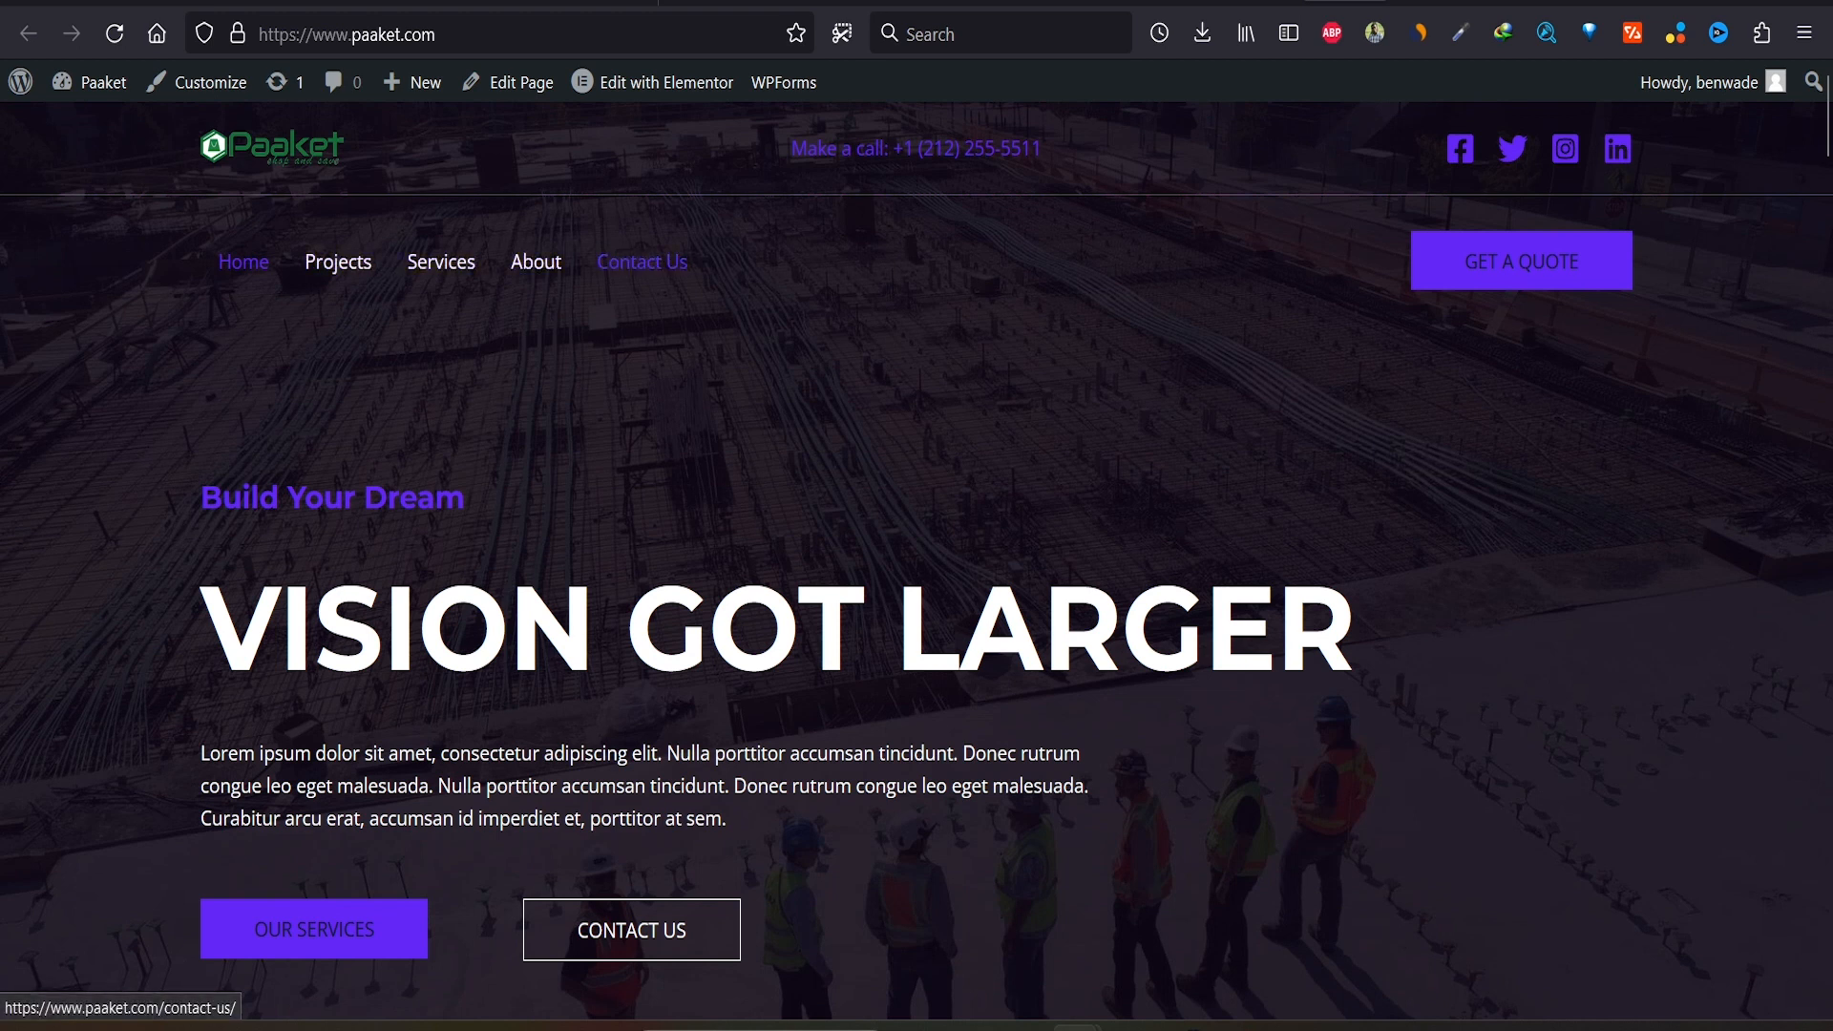
Step: Open the About page and scroll through its 'We Are Leading International Company In The World' section
{"action": "left_click", "coordinate": [535, 262]}
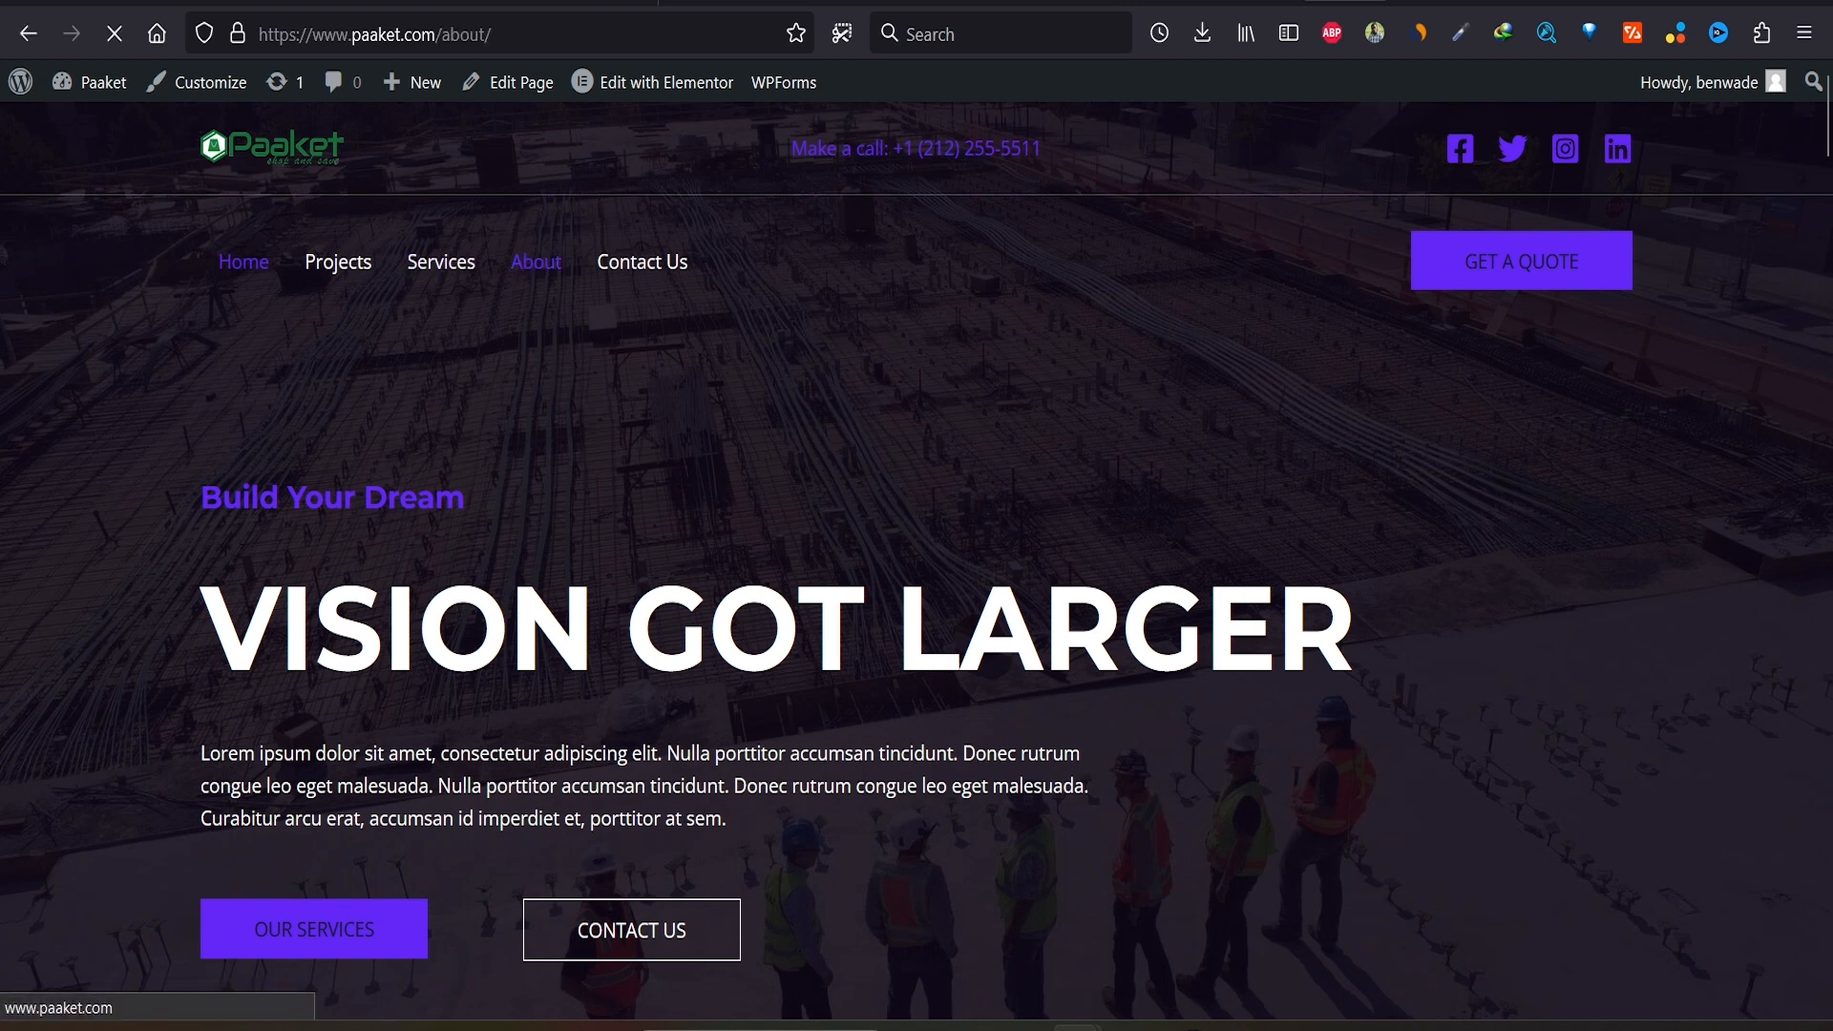
{"action": "scroll", "coordinate": [916, 559], "scroll_direction": "down", "scroll_amount": 5}
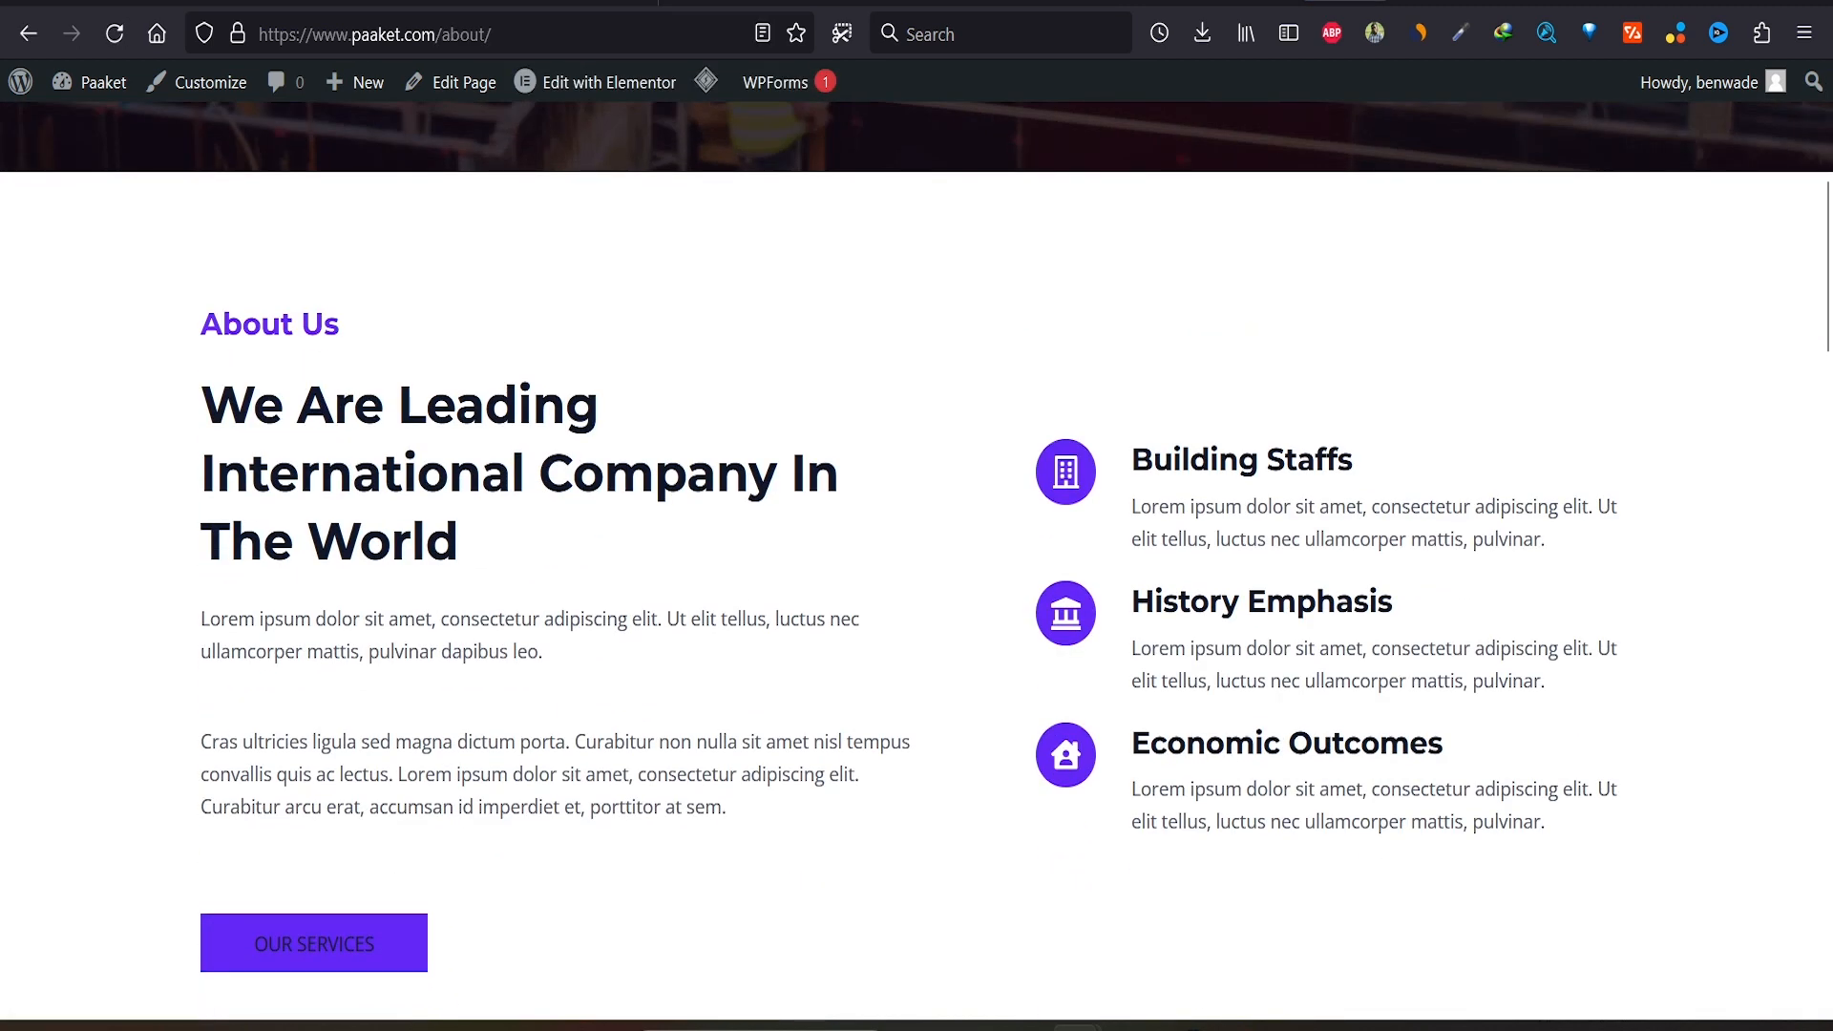
{"action": "scroll", "coordinate": [917, 559], "scroll_direction": "down", "scroll_amount": 10}
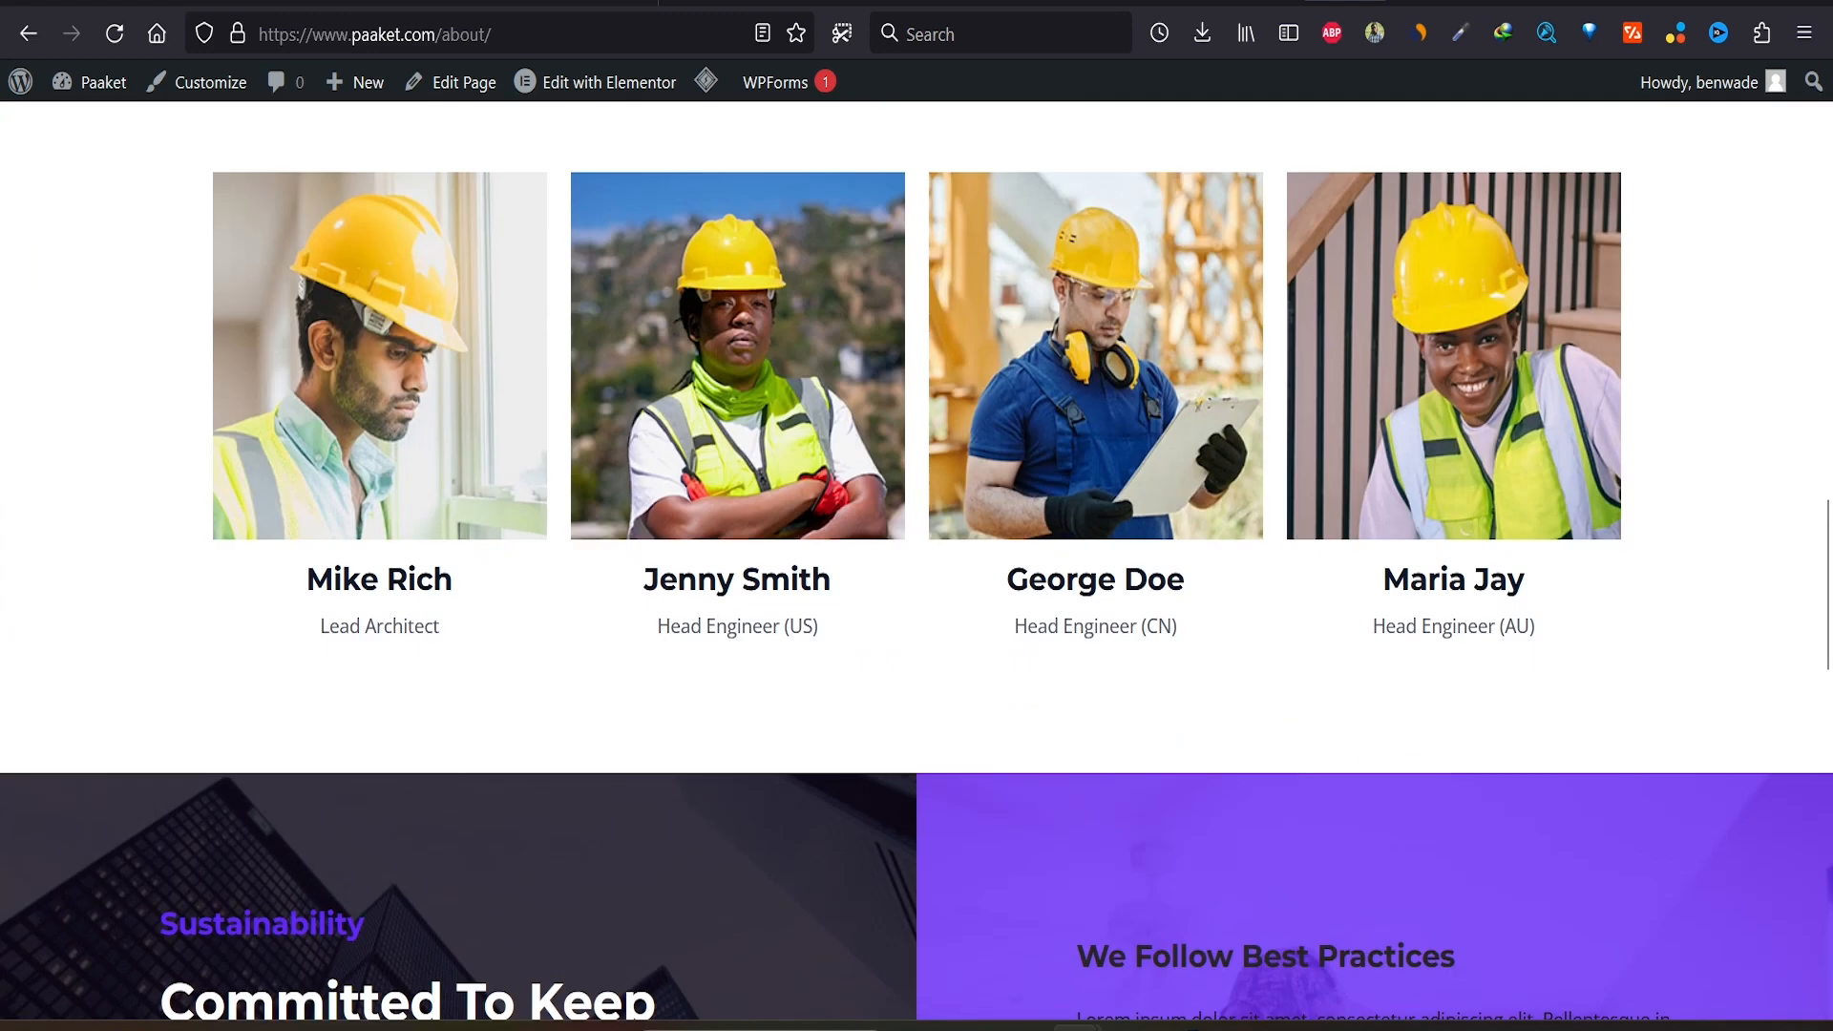
{"action": "scroll", "coordinate": [916, 559], "scroll_direction": "down", "scroll_amount": 8}
{"action": "scroll", "coordinate": [917, 559], "scroll_direction": "up", "scroll_amount": 15}
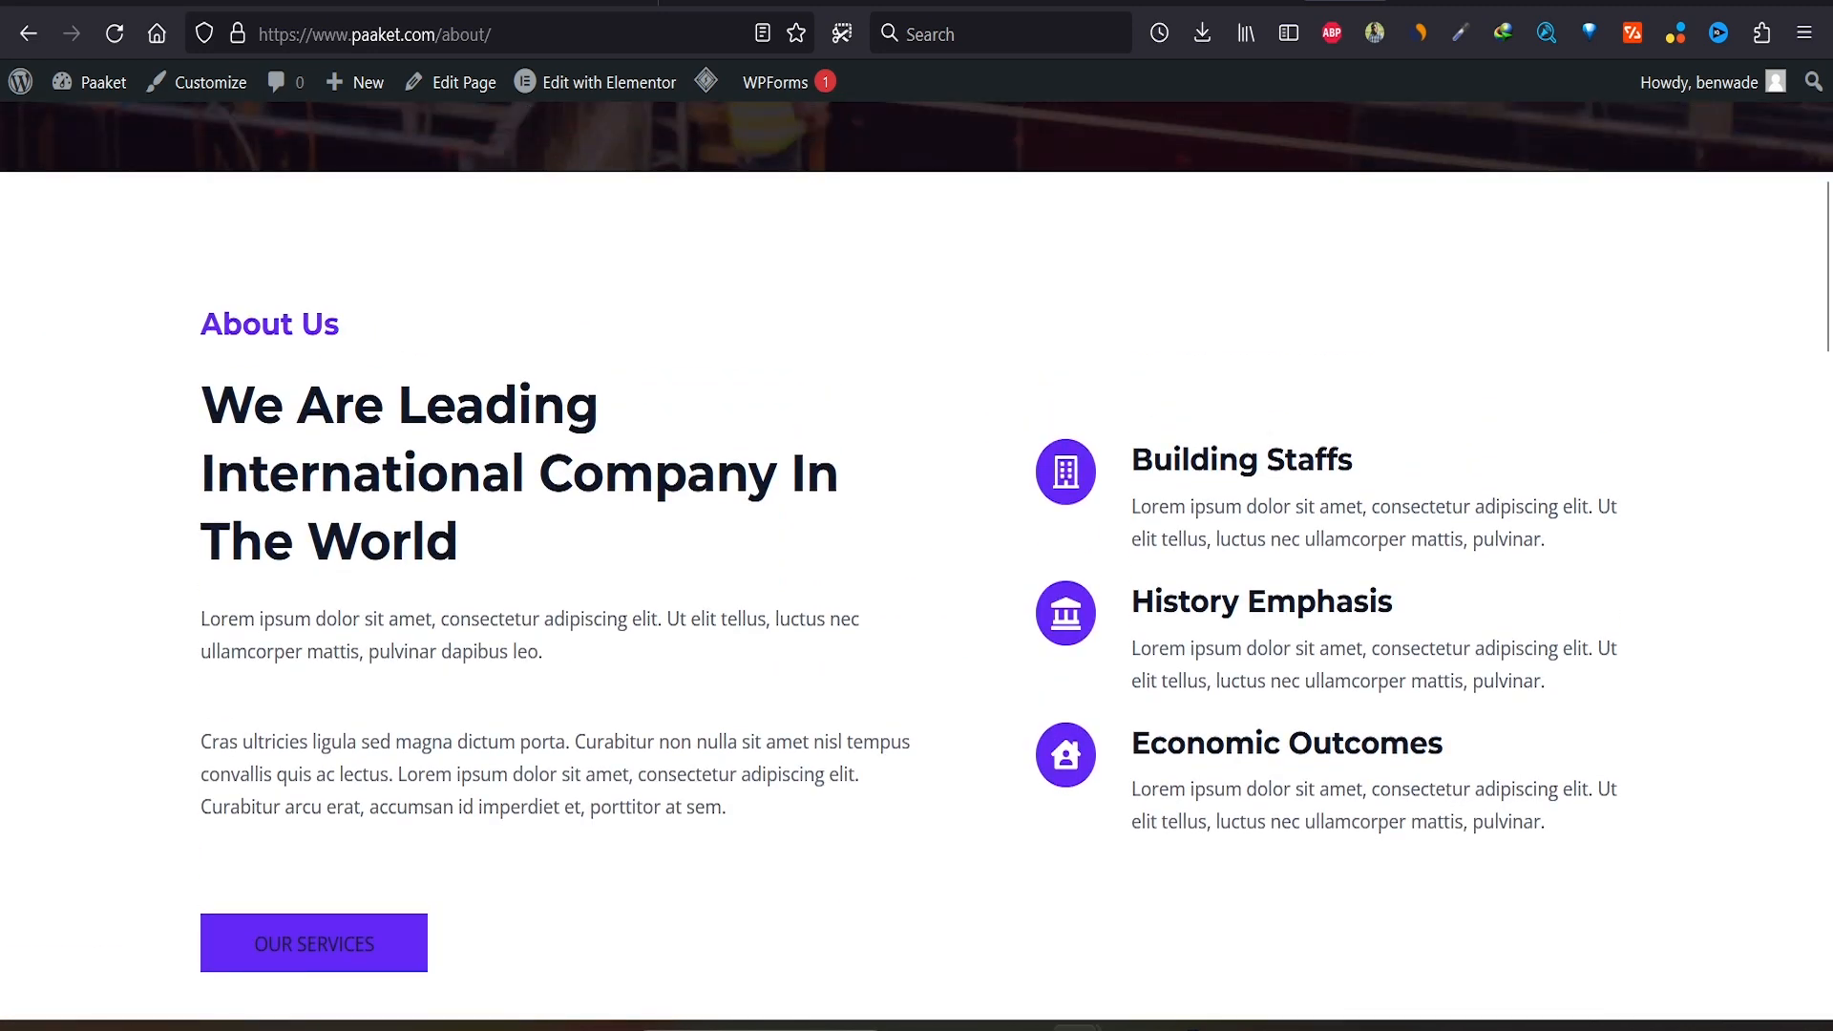
{"action": "scroll", "coordinate": [916, 559], "scroll_direction": "up", "scroll_amount": 5}
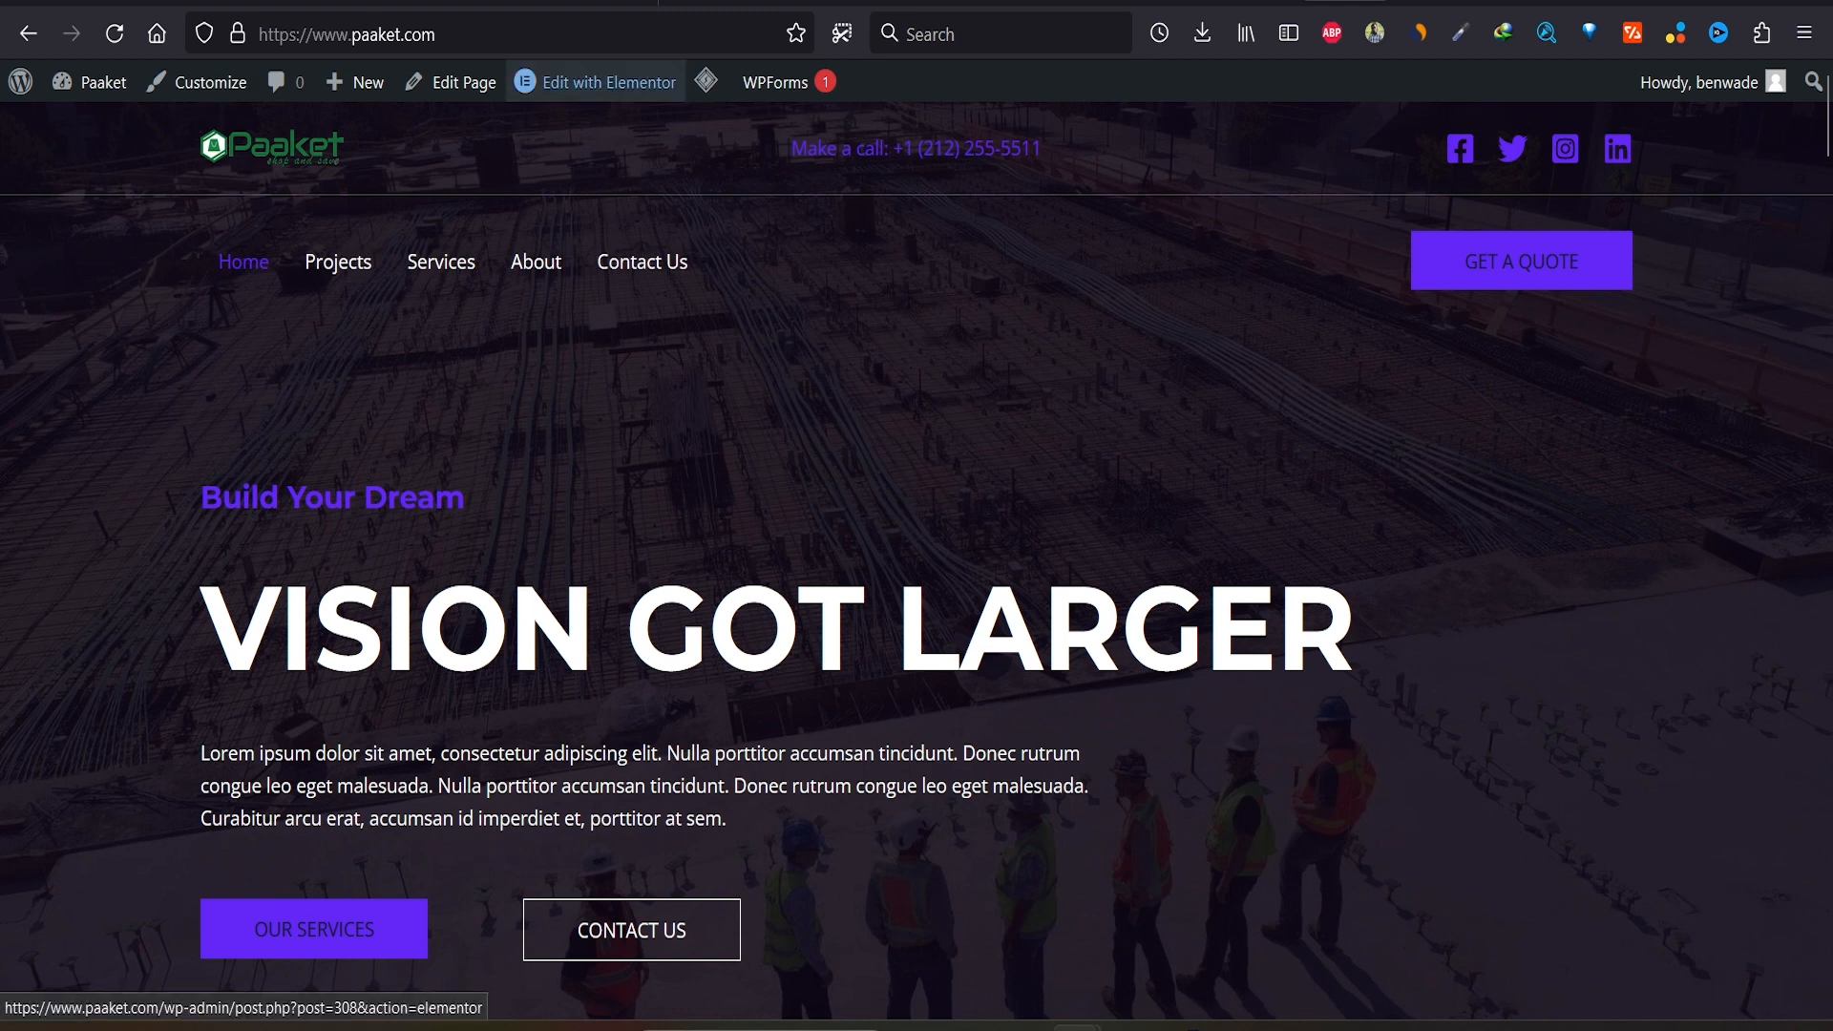
Step: Check the Pages list, then open the Home page for editing from the live site
{"action": "mouse_move", "coordinate": [597, 82]}
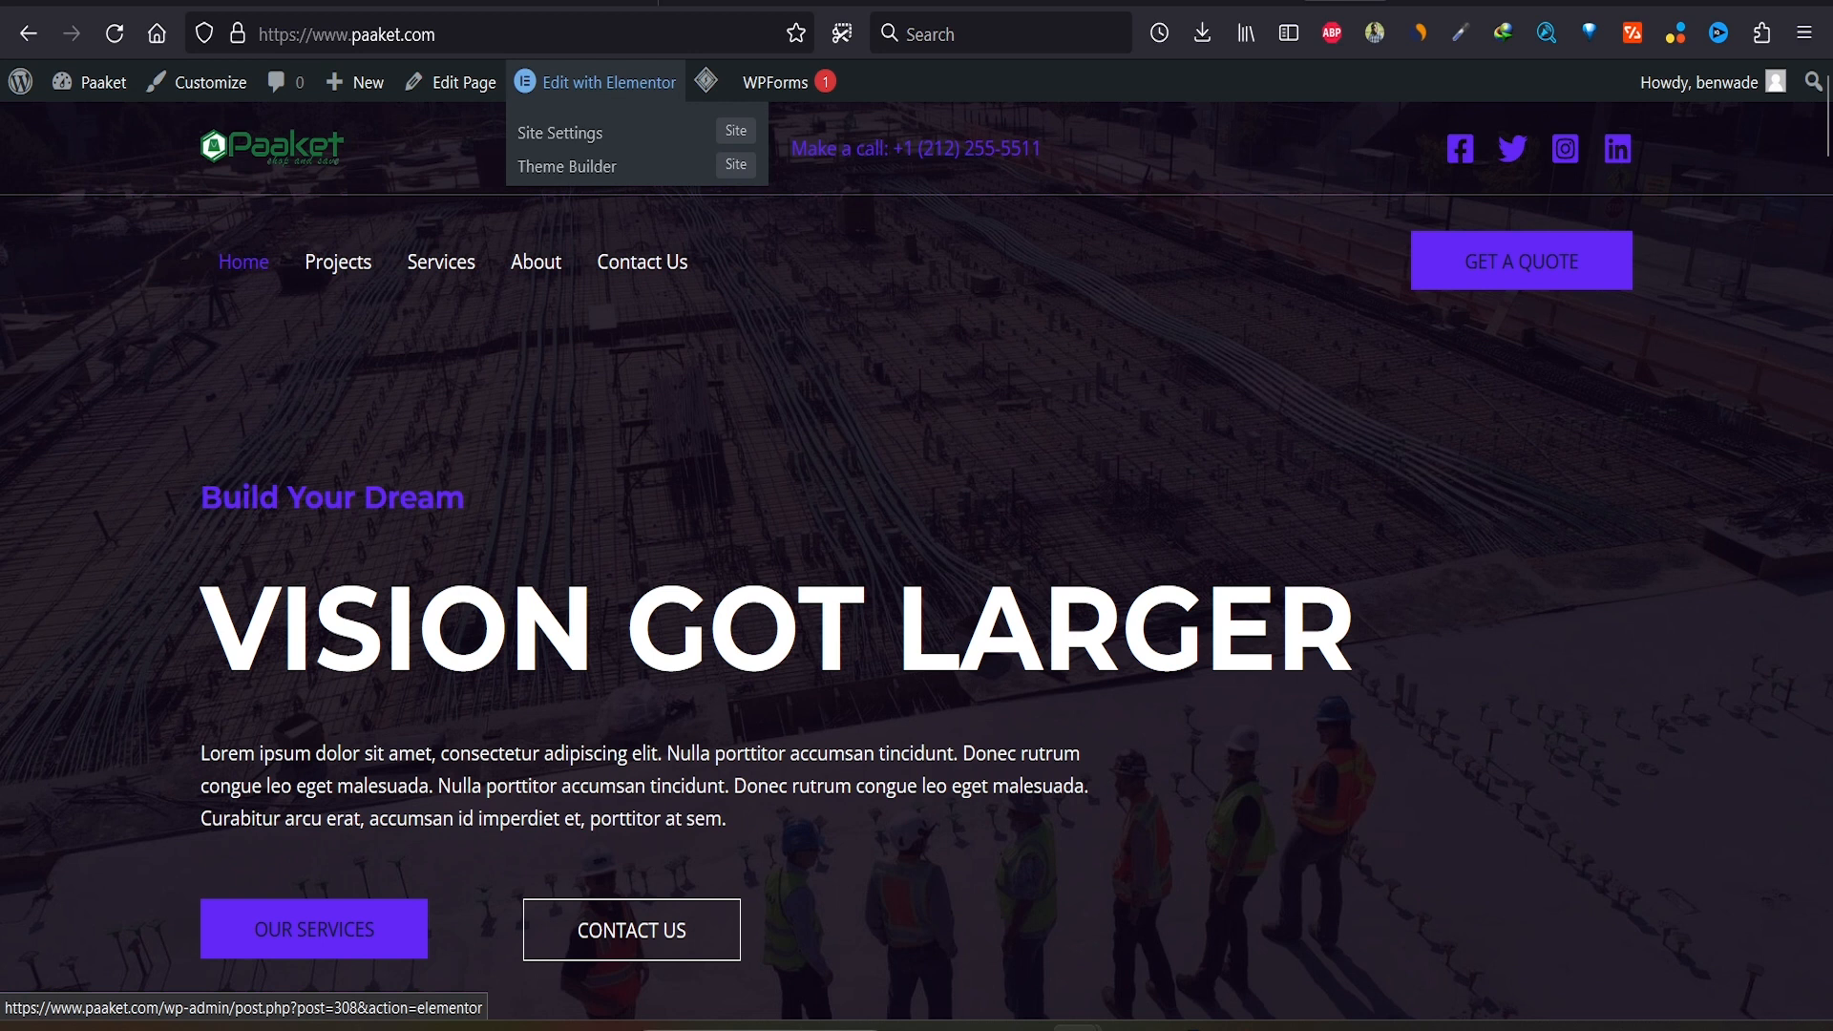
{"action": "left_click", "coordinate": [1255, 2]}
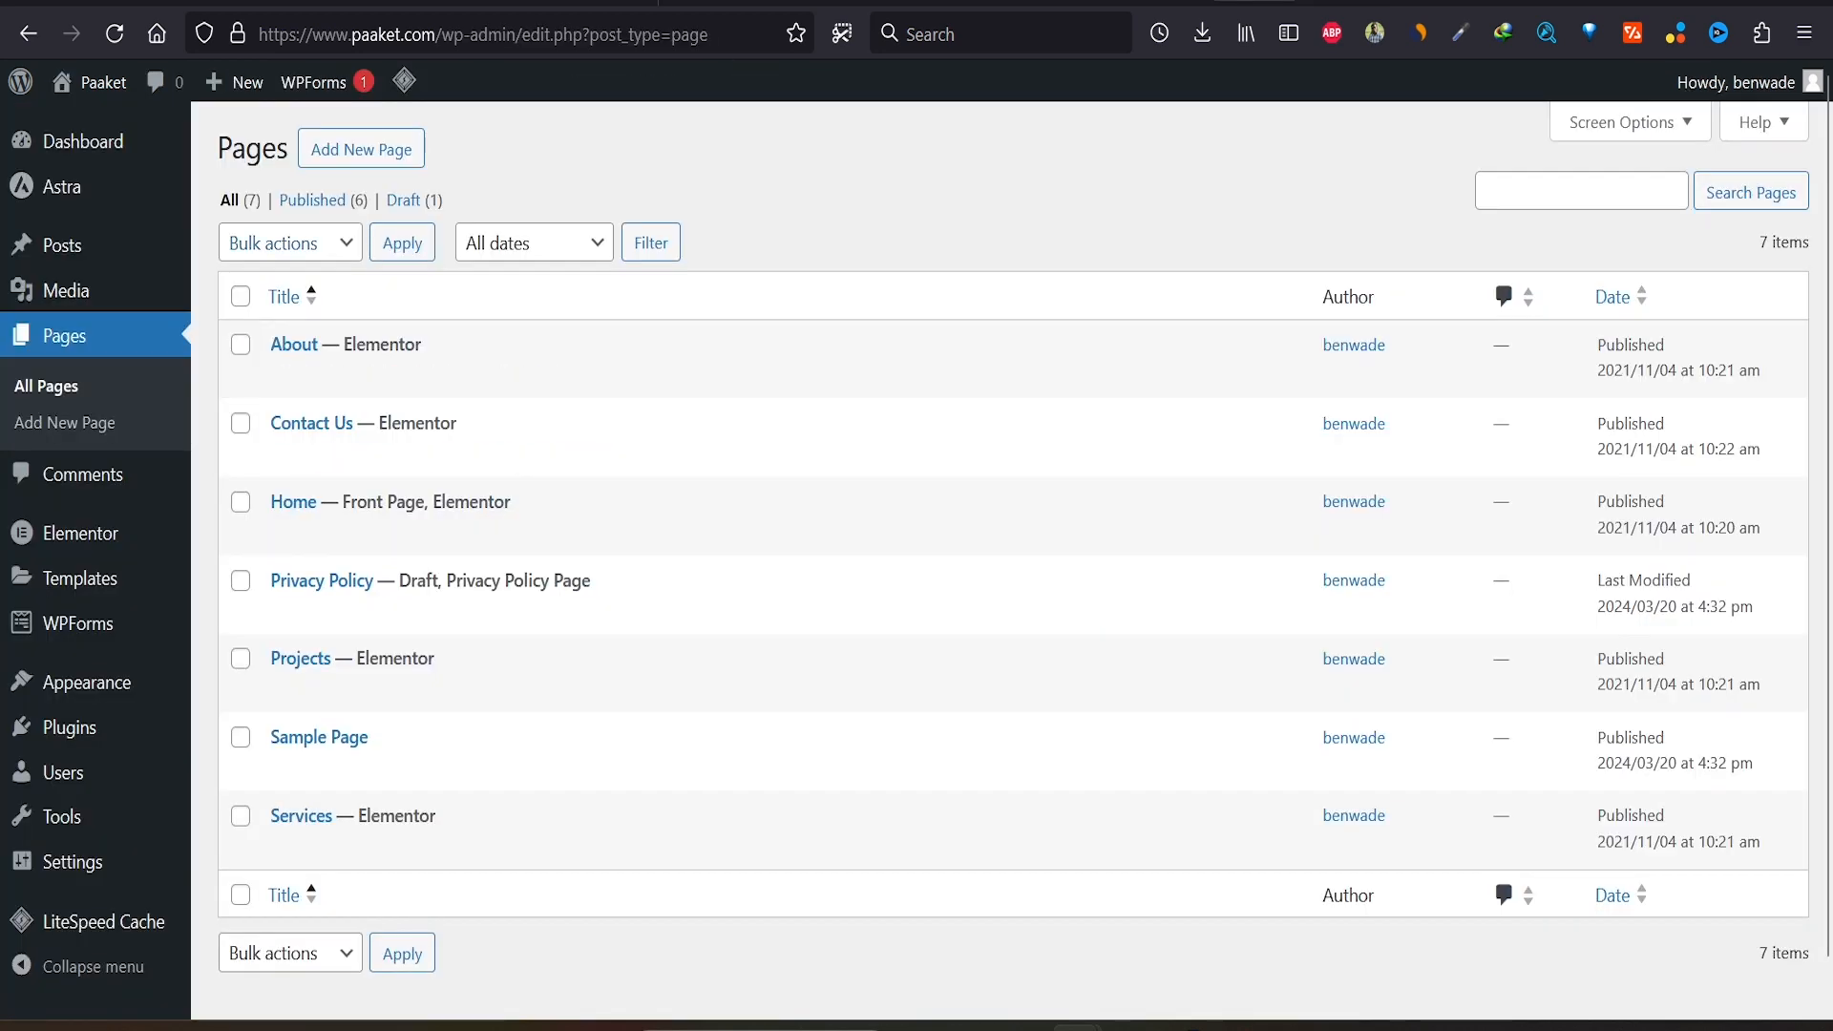
{"action": "mouse_move", "coordinate": [549, 533]}
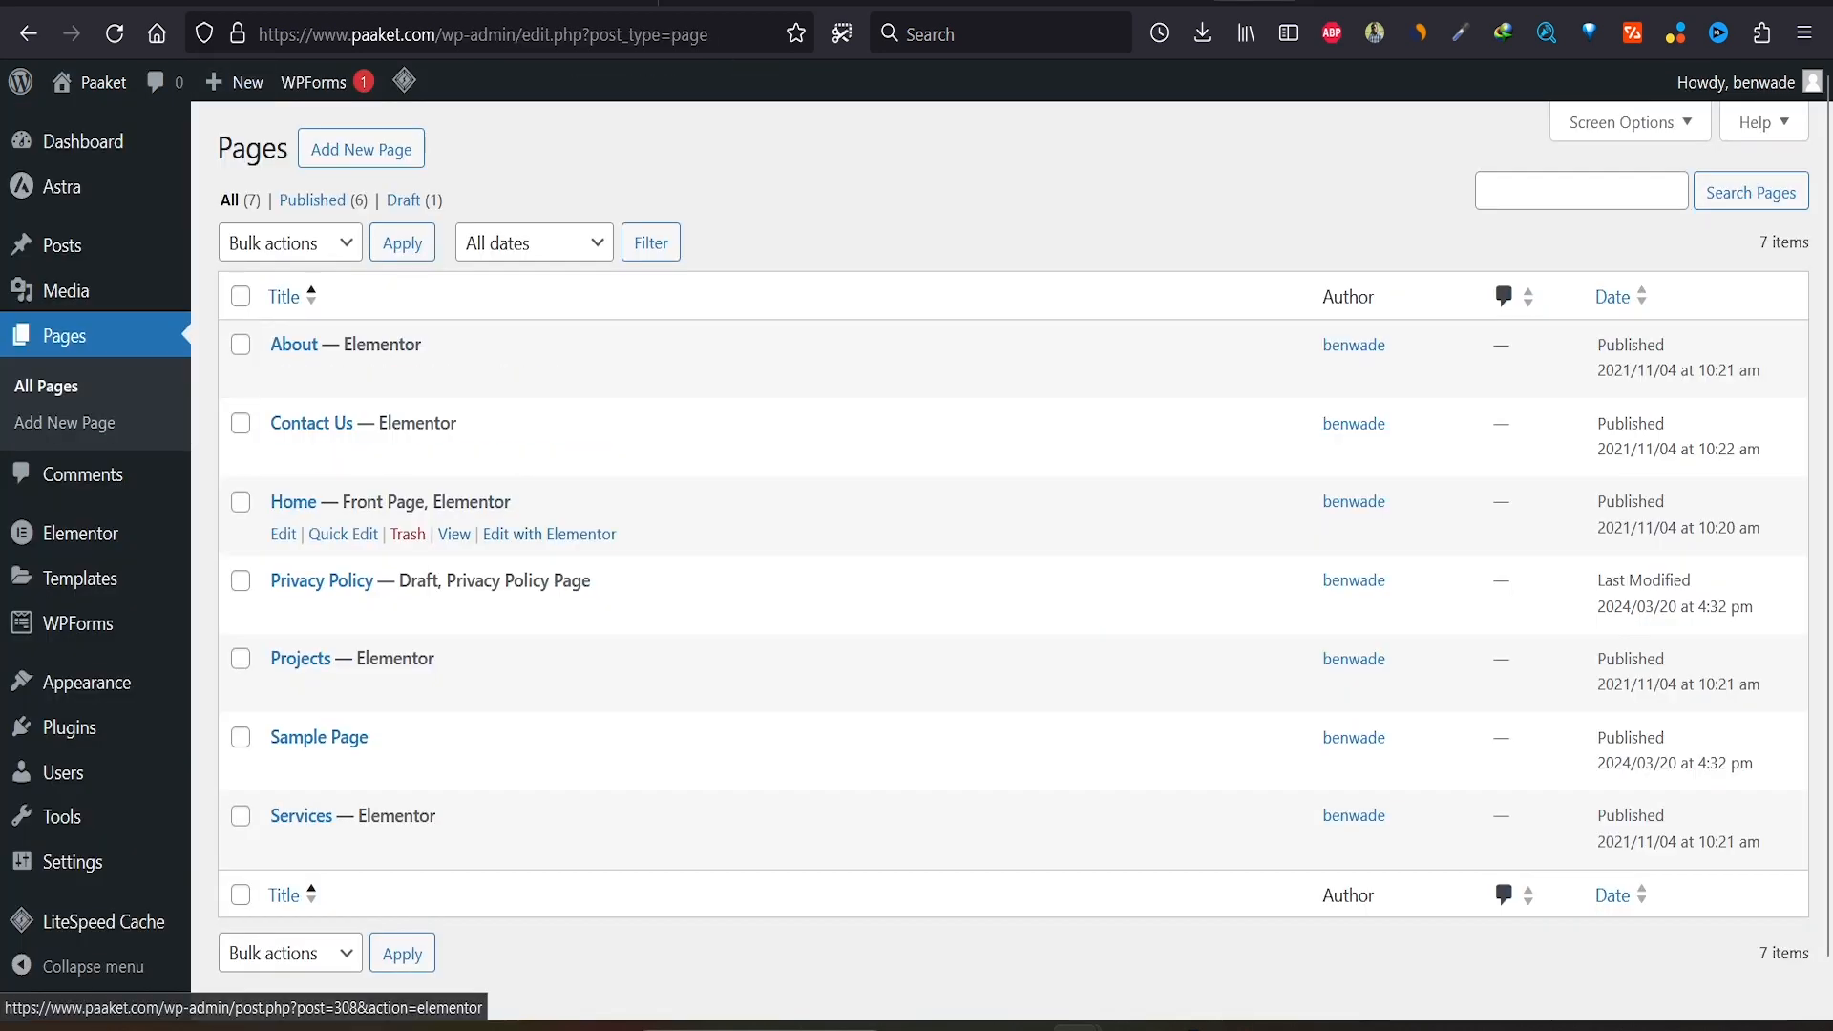
{"action": "key", "text": "ctrl+Tab"}
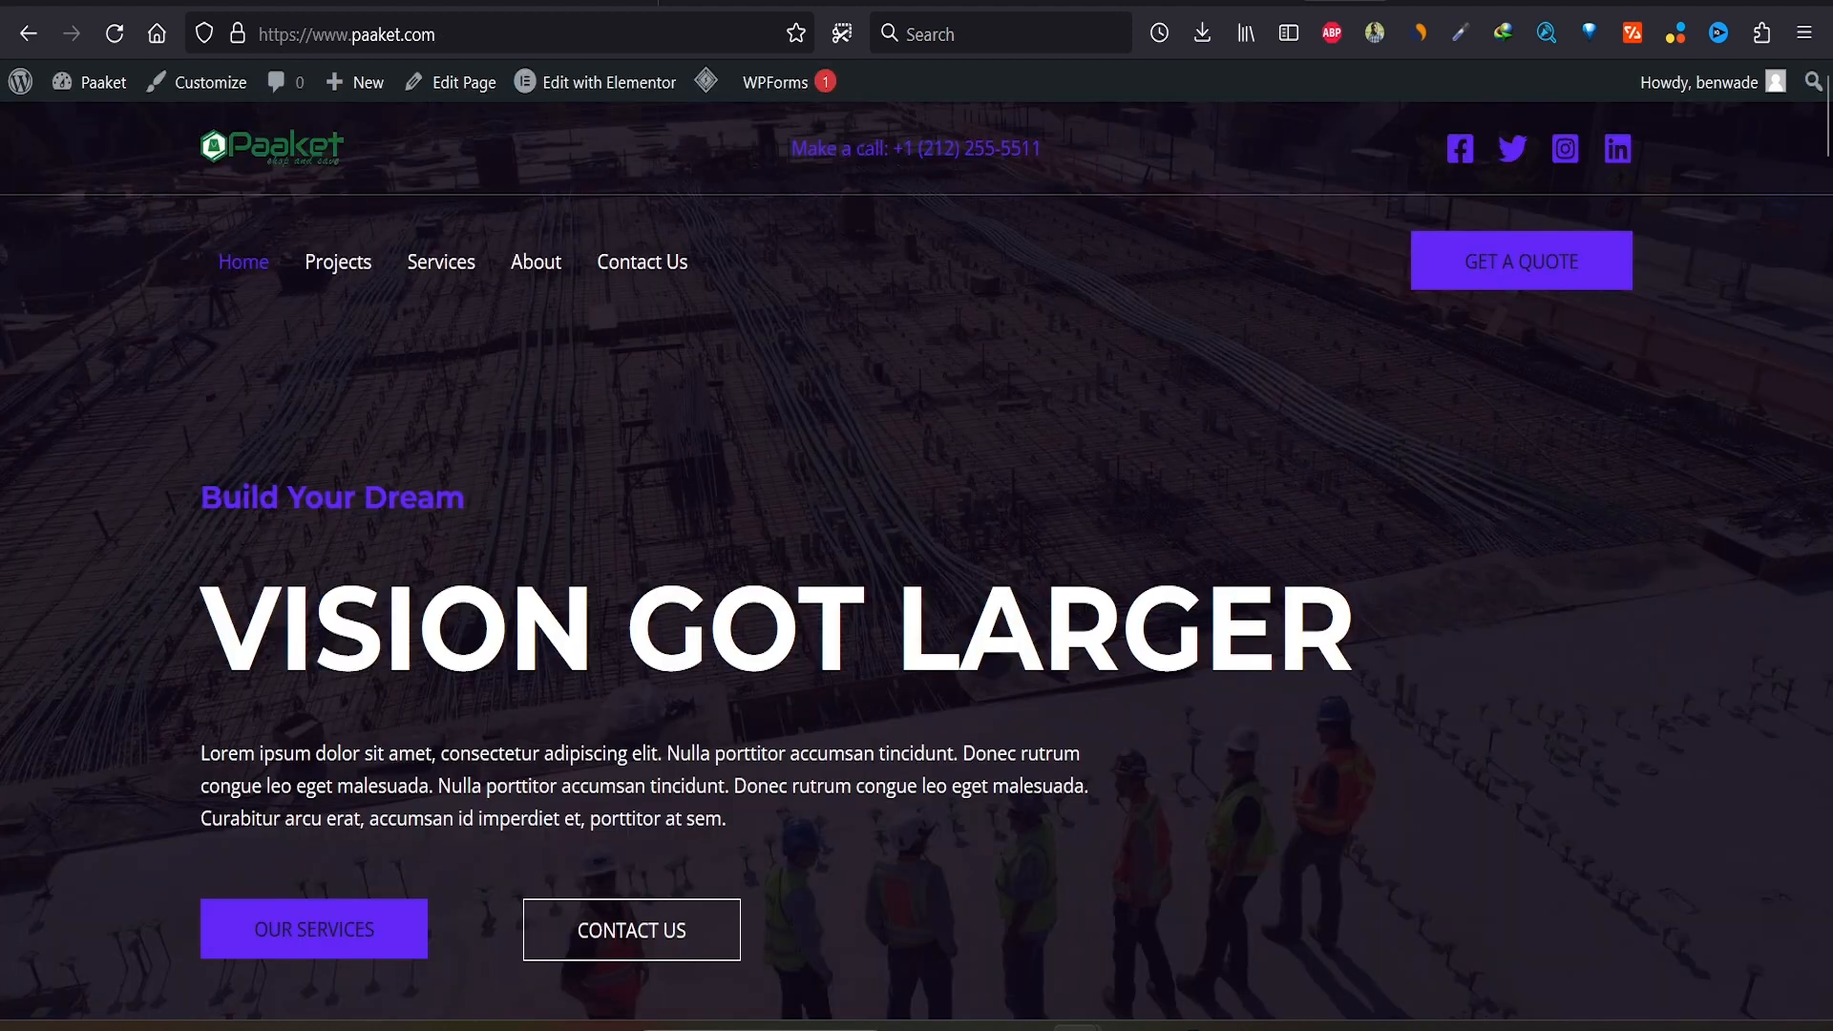
{"action": "mouse_move", "coordinate": [595, 82]}
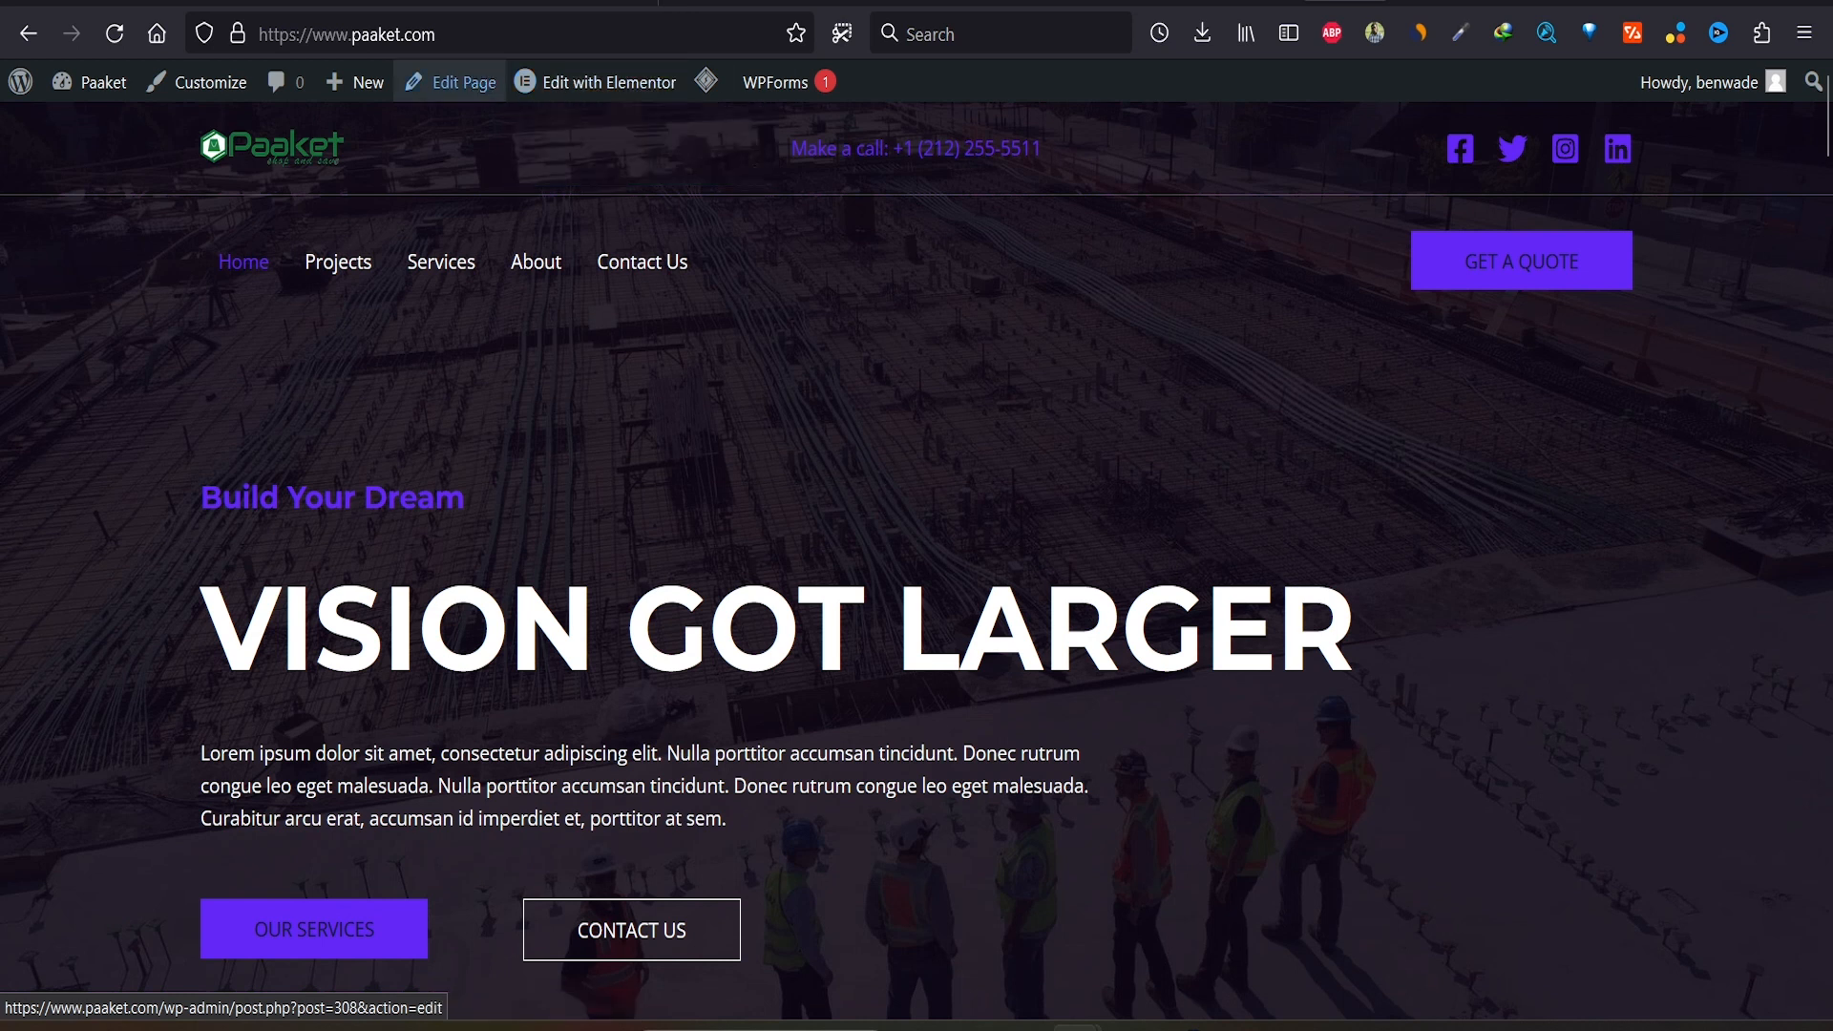
{"action": "left_click", "coordinate": [455, 83]}
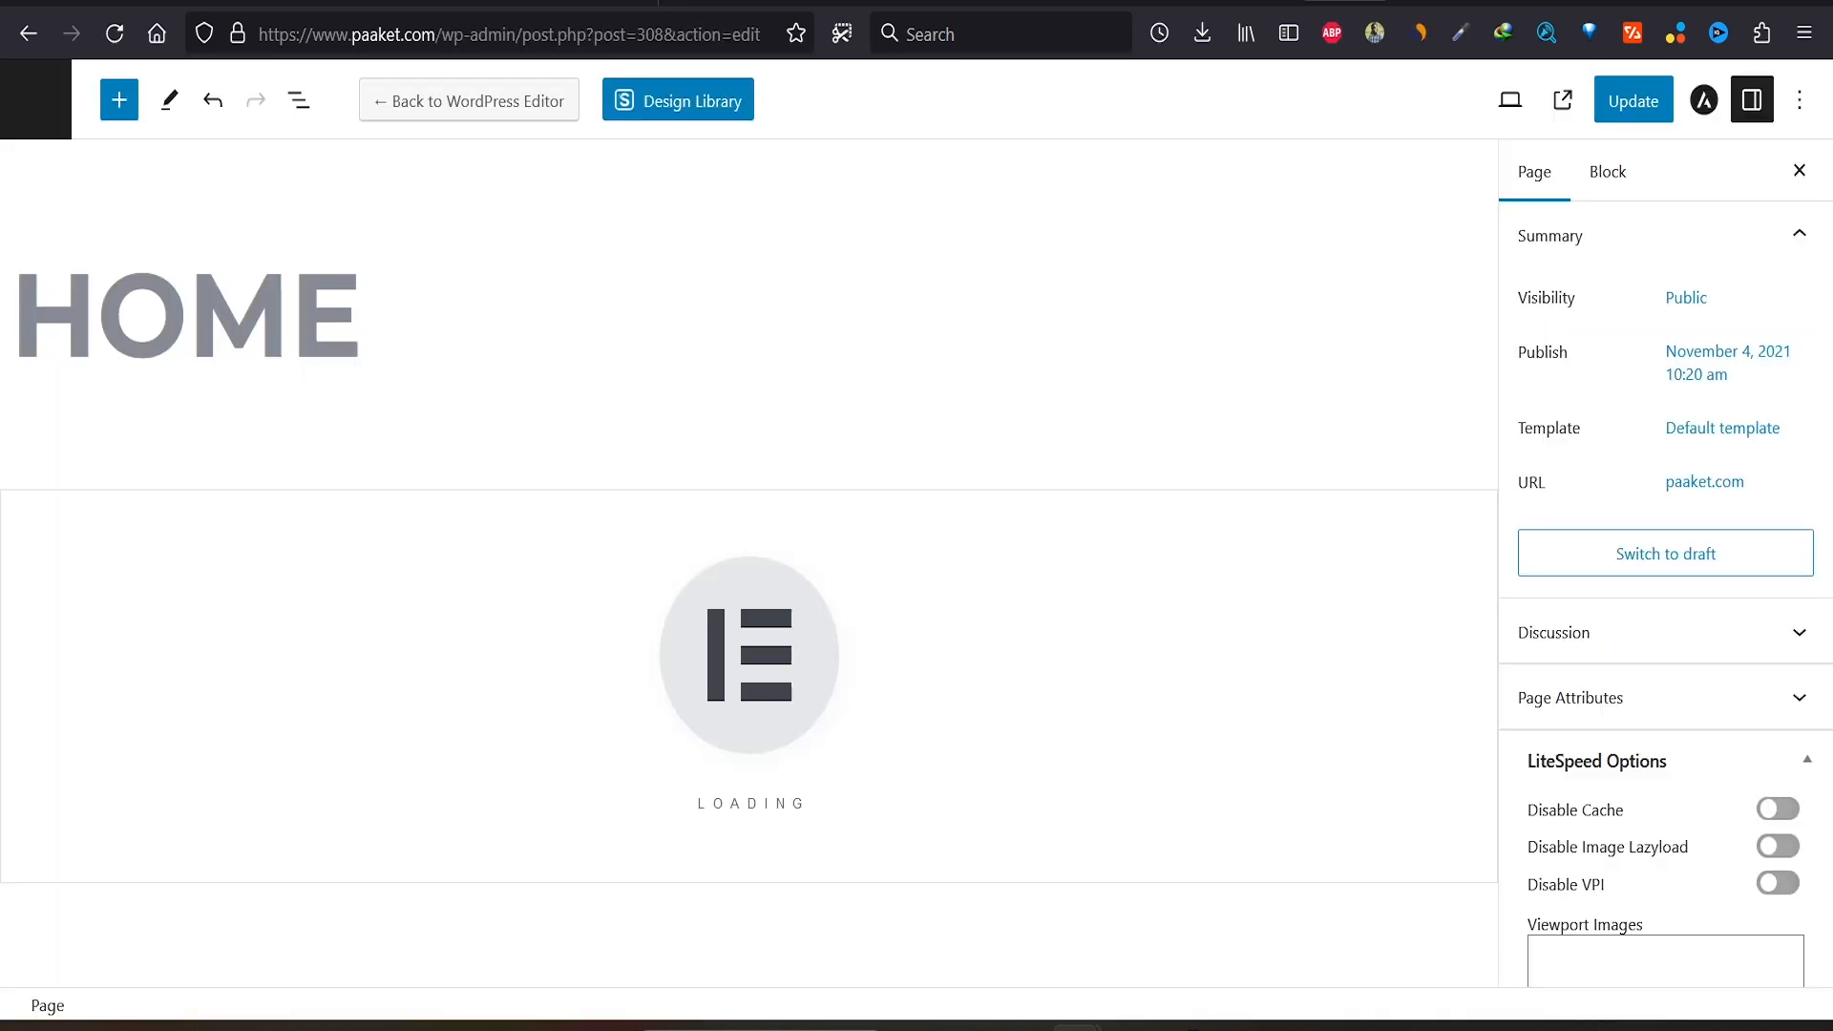
Step: Load the Elementor editor and select the hero's Build Your Dream subheading
{"action": "key", "text": "Return"}
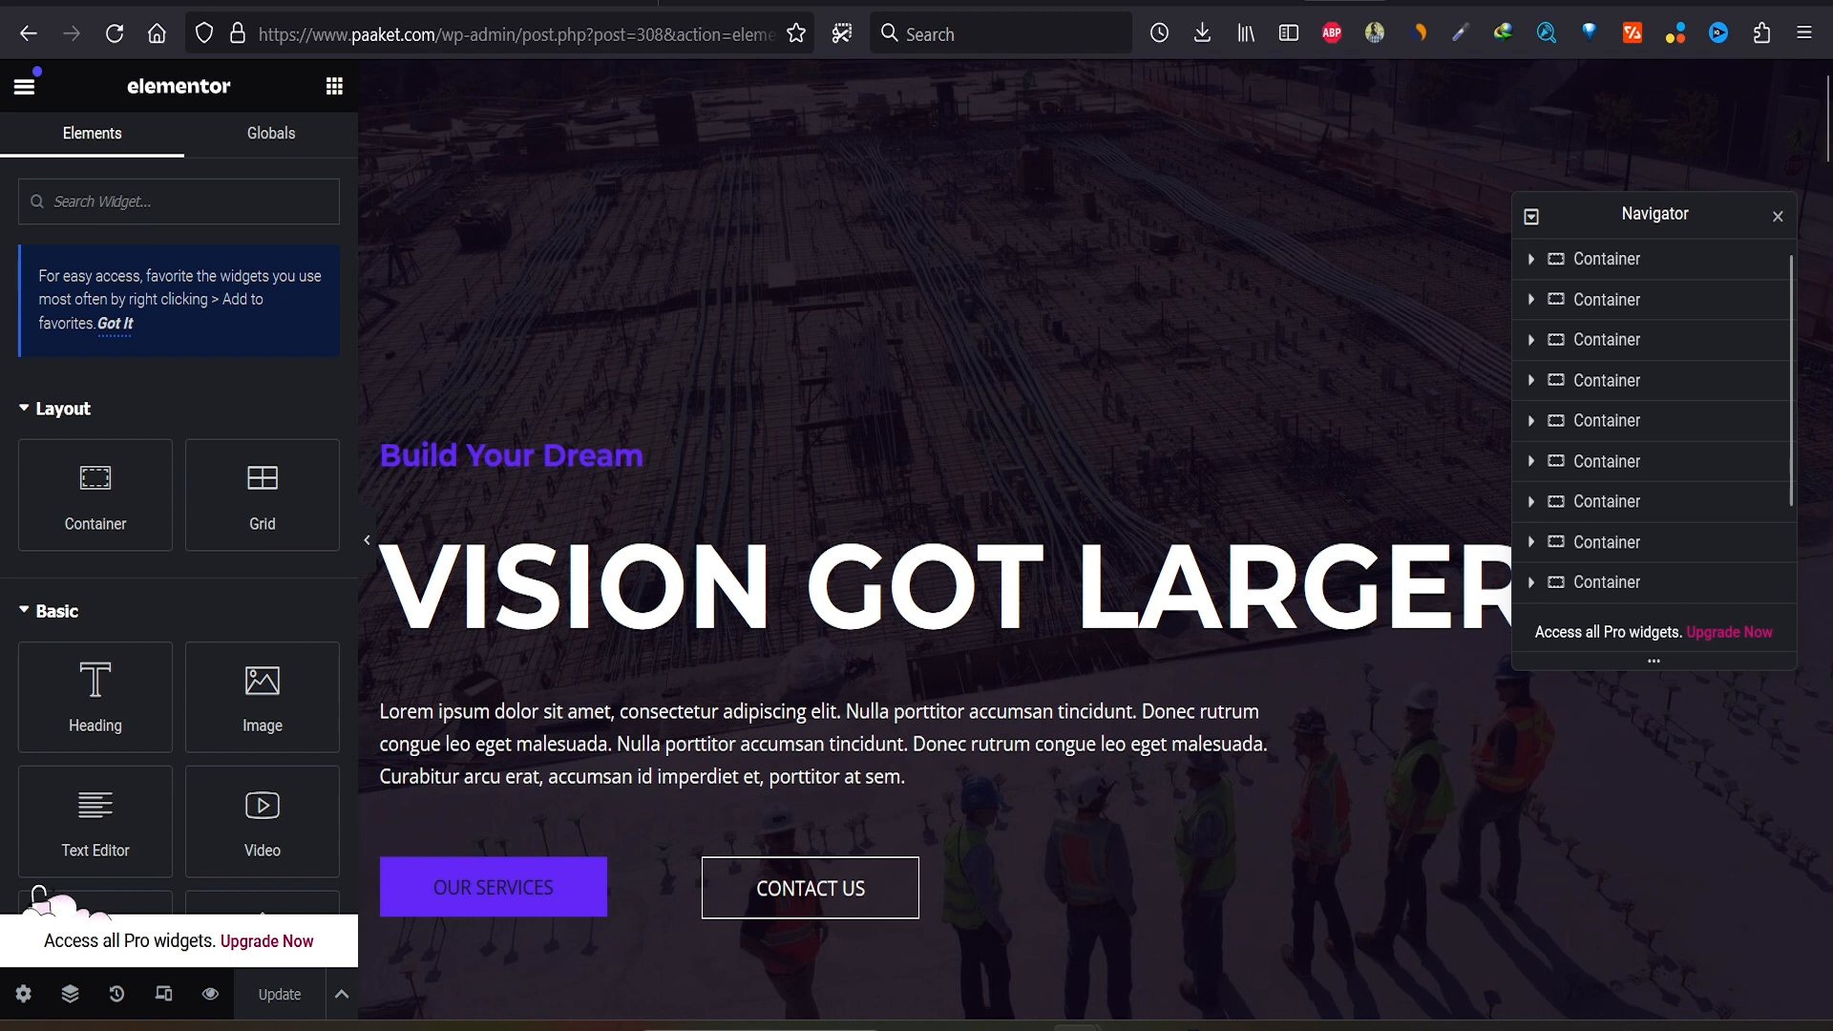
{"action": "left_click", "coordinate": [510, 456]}
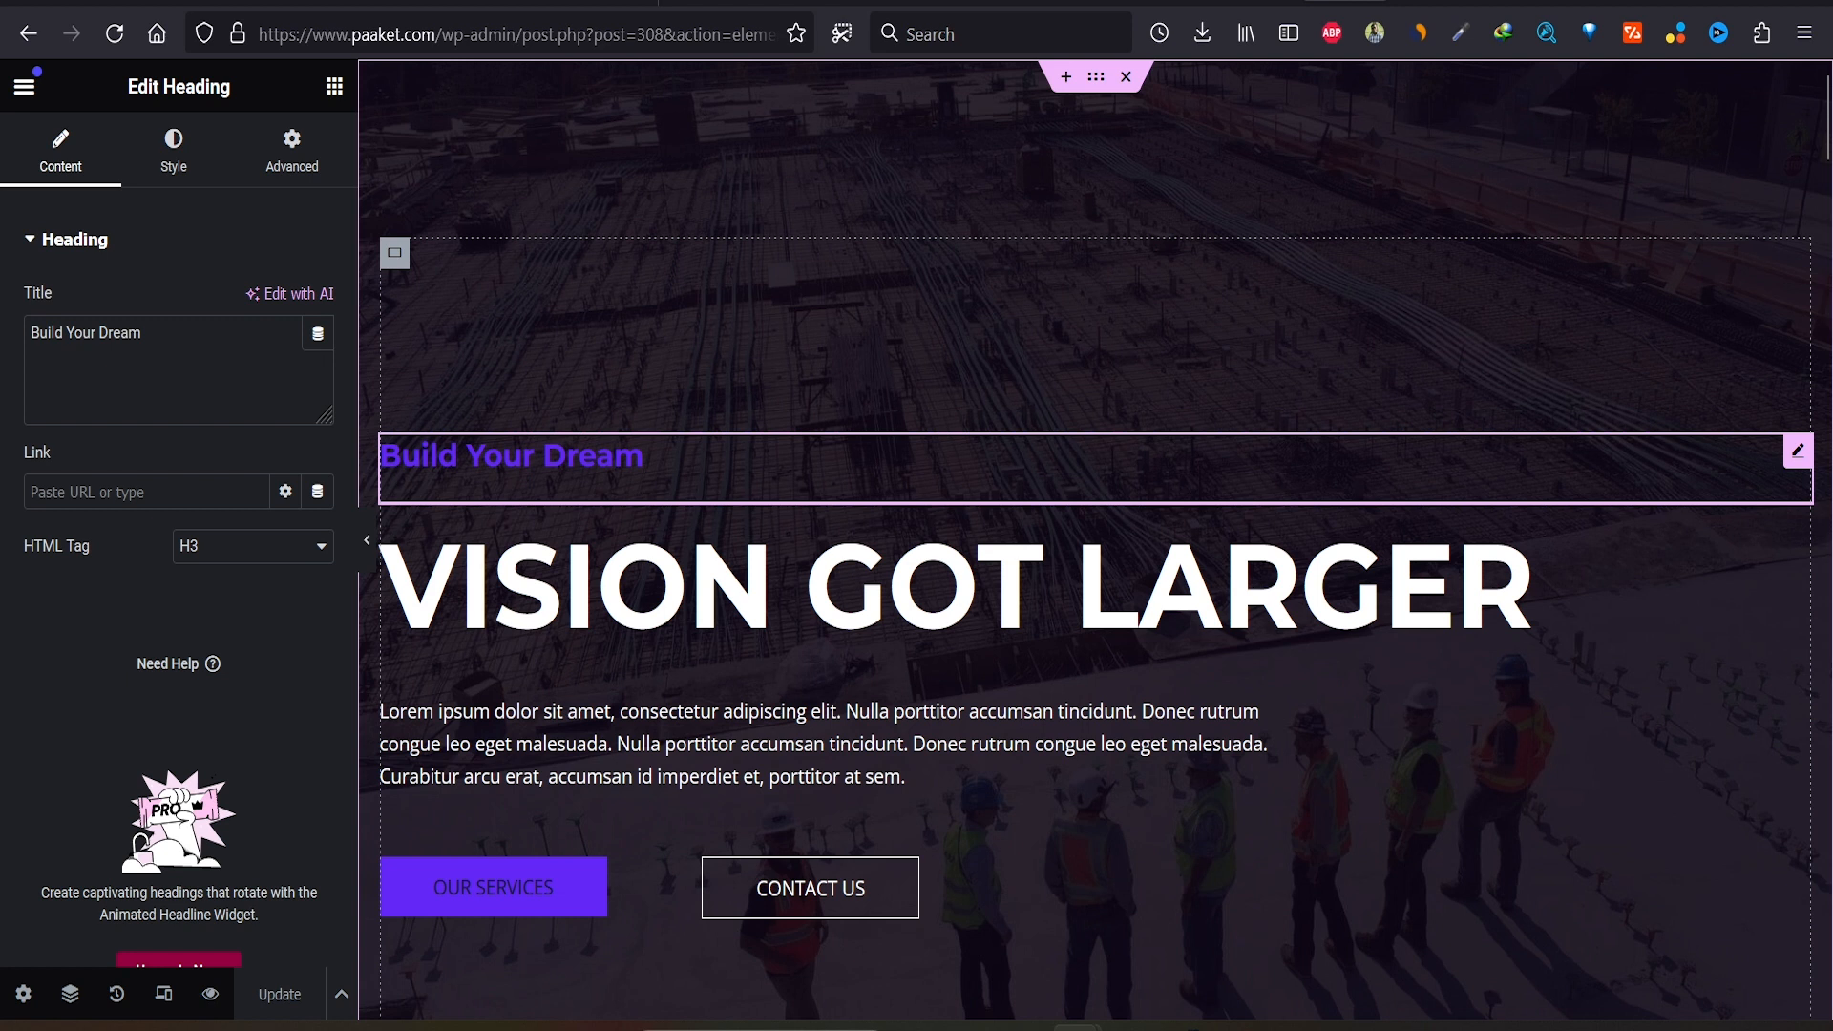
{"action": "left_click", "coordinate": [955, 588]}
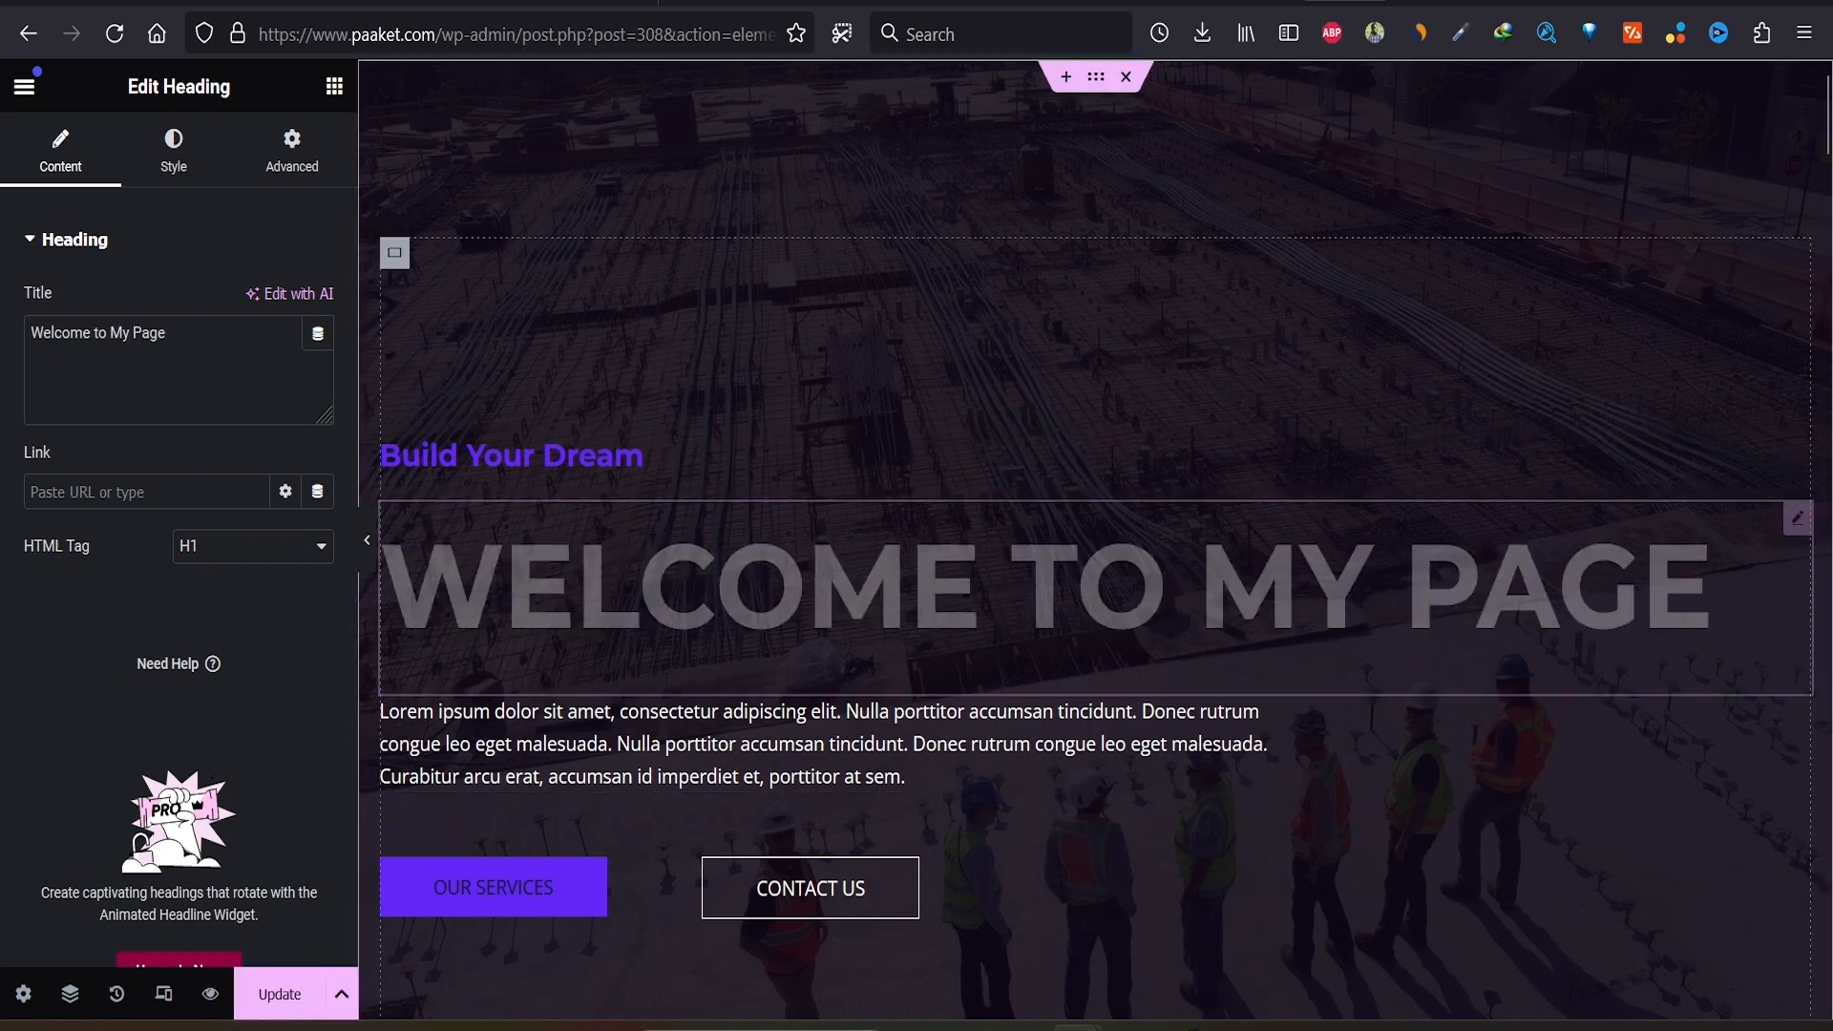
{"action": "scroll", "coordinate": [955, 601], "scroll_direction": "down", "scroll_amount": 1}
{"action": "scroll", "coordinate": [955, 473], "scroll_direction": "up", "scroll_amount": 1}
{"action": "left_click", "coordinate": [573, 460]}
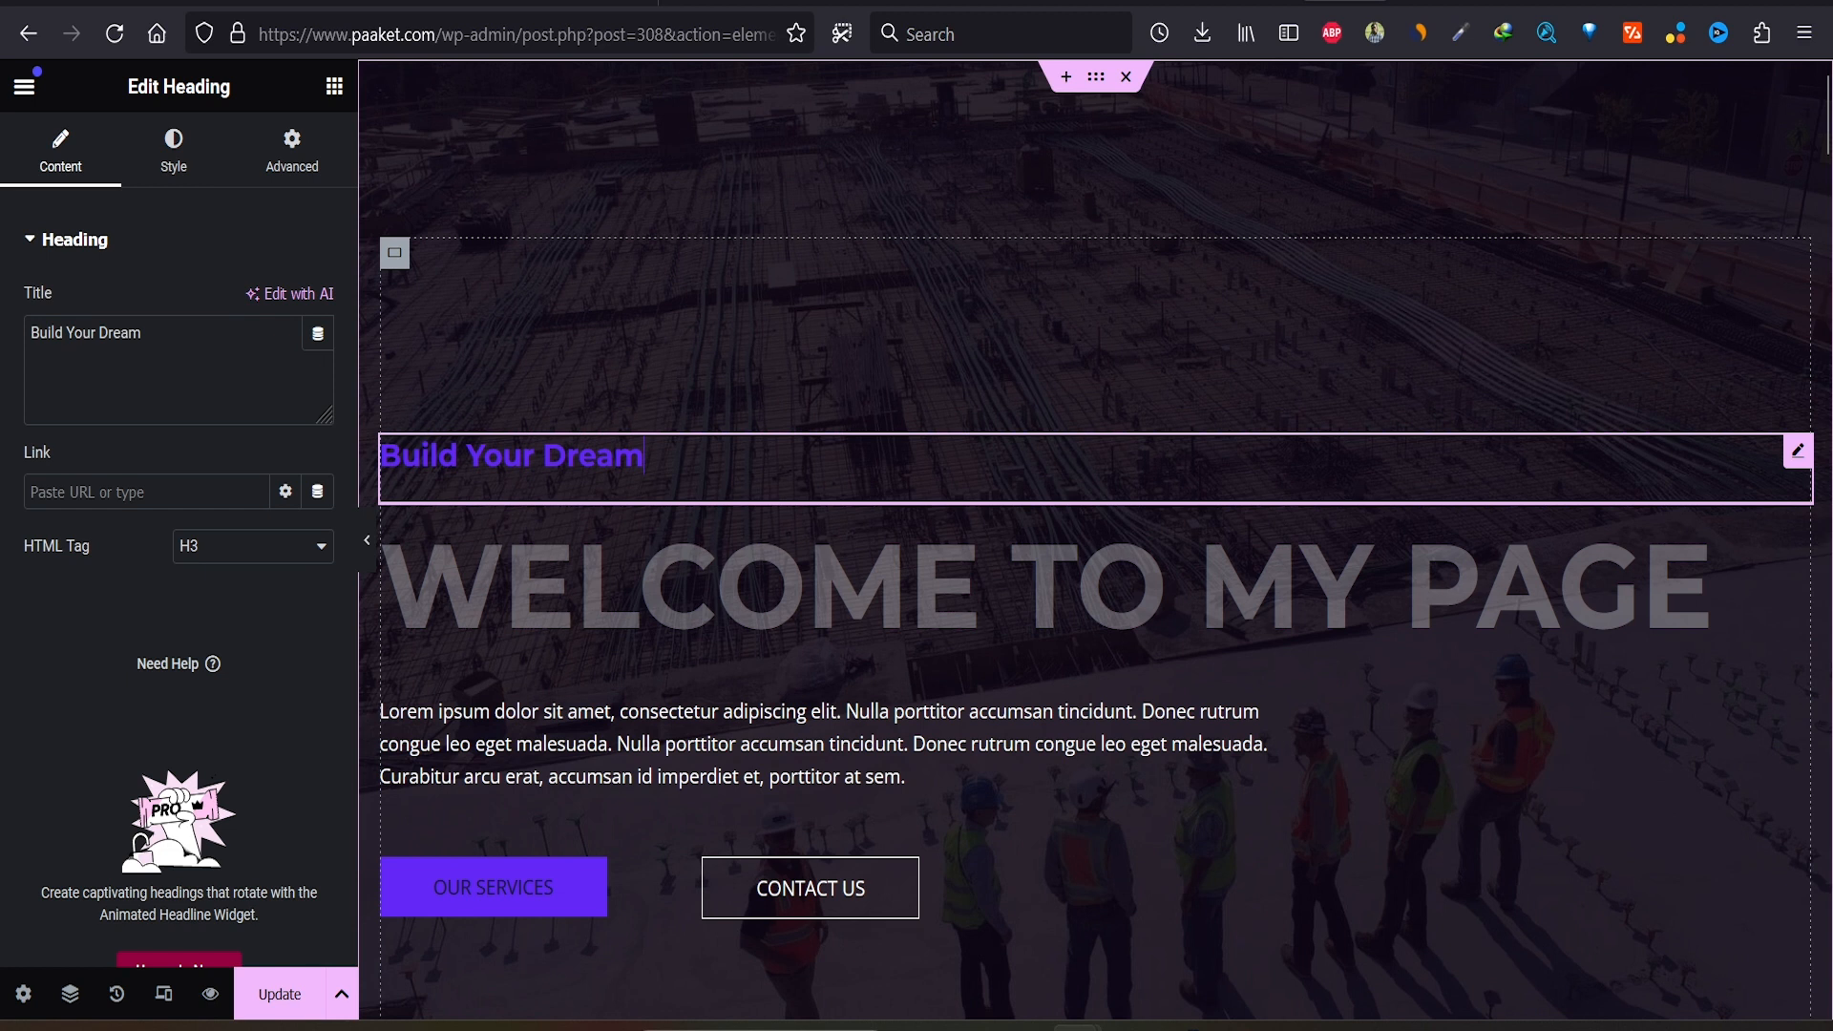
Step: Change the subheading's text colour from purple to white in its Style settings
{"action": "left_click", "coordinate": [173, 153]}
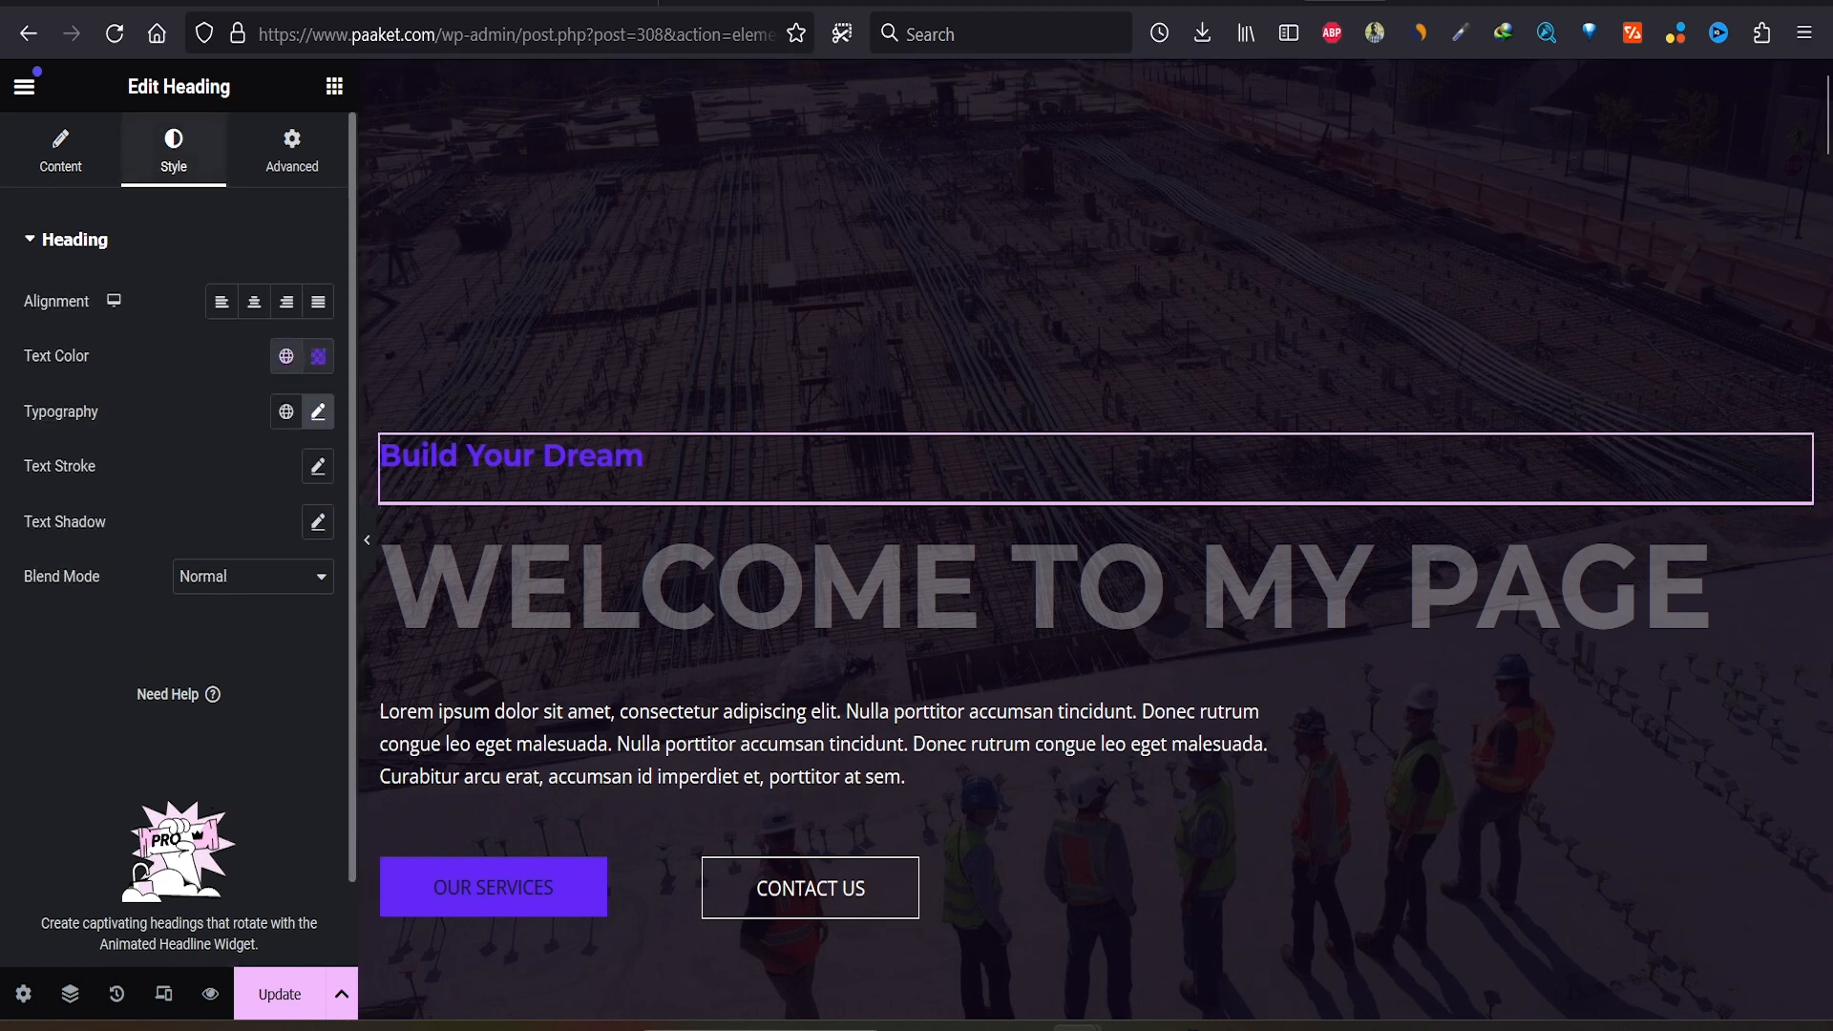
{"action": "left_click", "coordinate": [60, 153]}
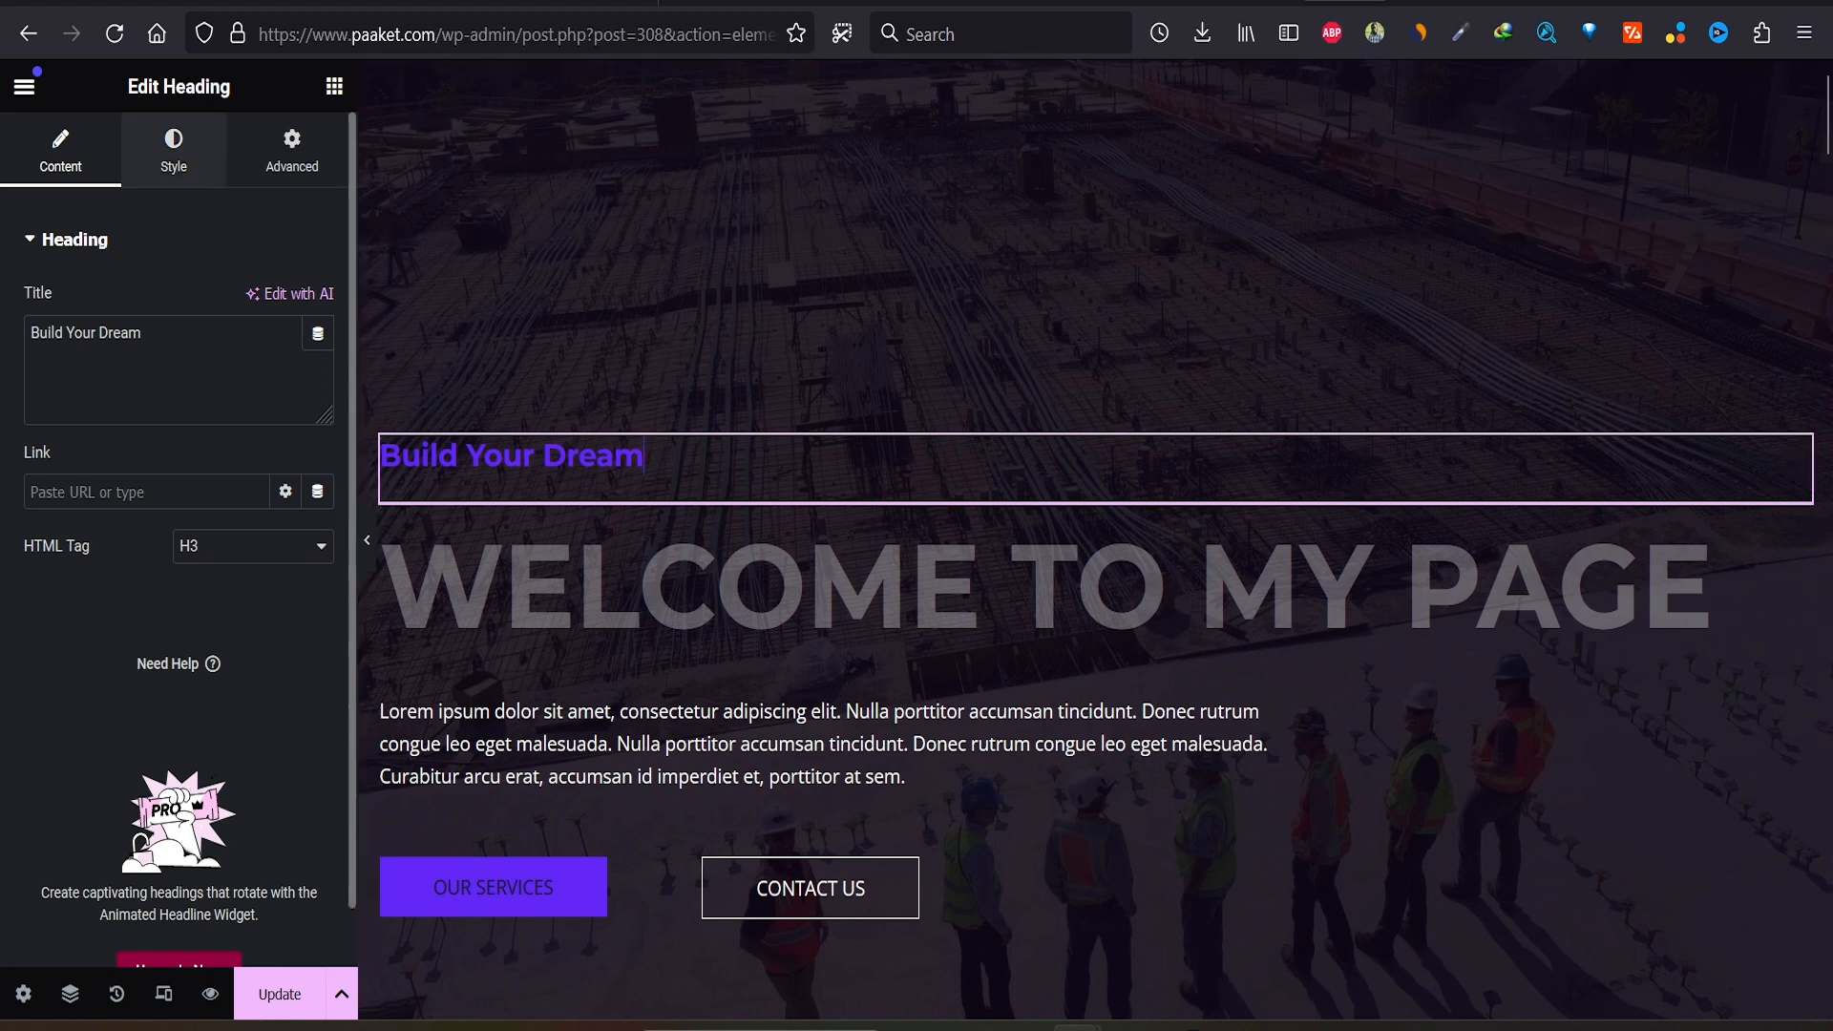
{"action": "left_click", "coordinate": [173, 152]}
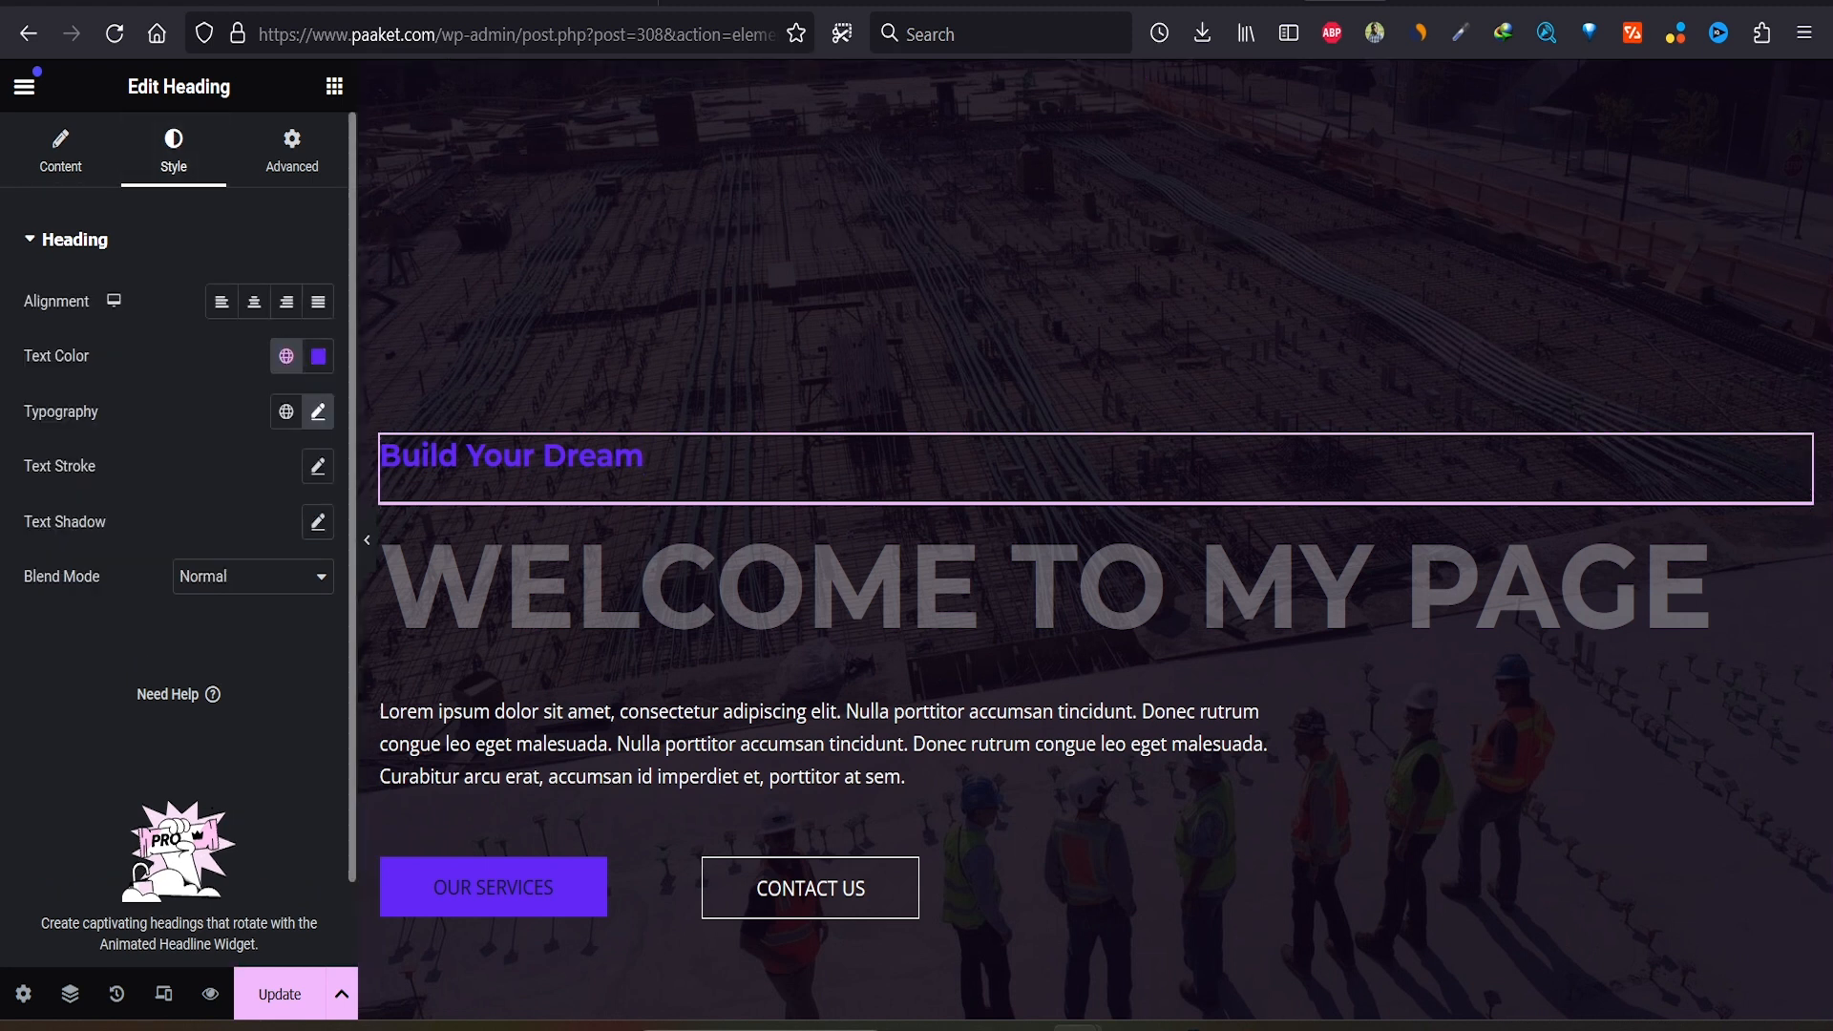
{"action": "left_click", "coordinate": [318, 356]}
{"action": "left_click_drag", "start_coordinate": [191, 468], "coordinate": [180, 460]}
{"action": "left_click", "coordinate": [105, 630]}
{"action": "left_click", "coordinate": [105, 630]}
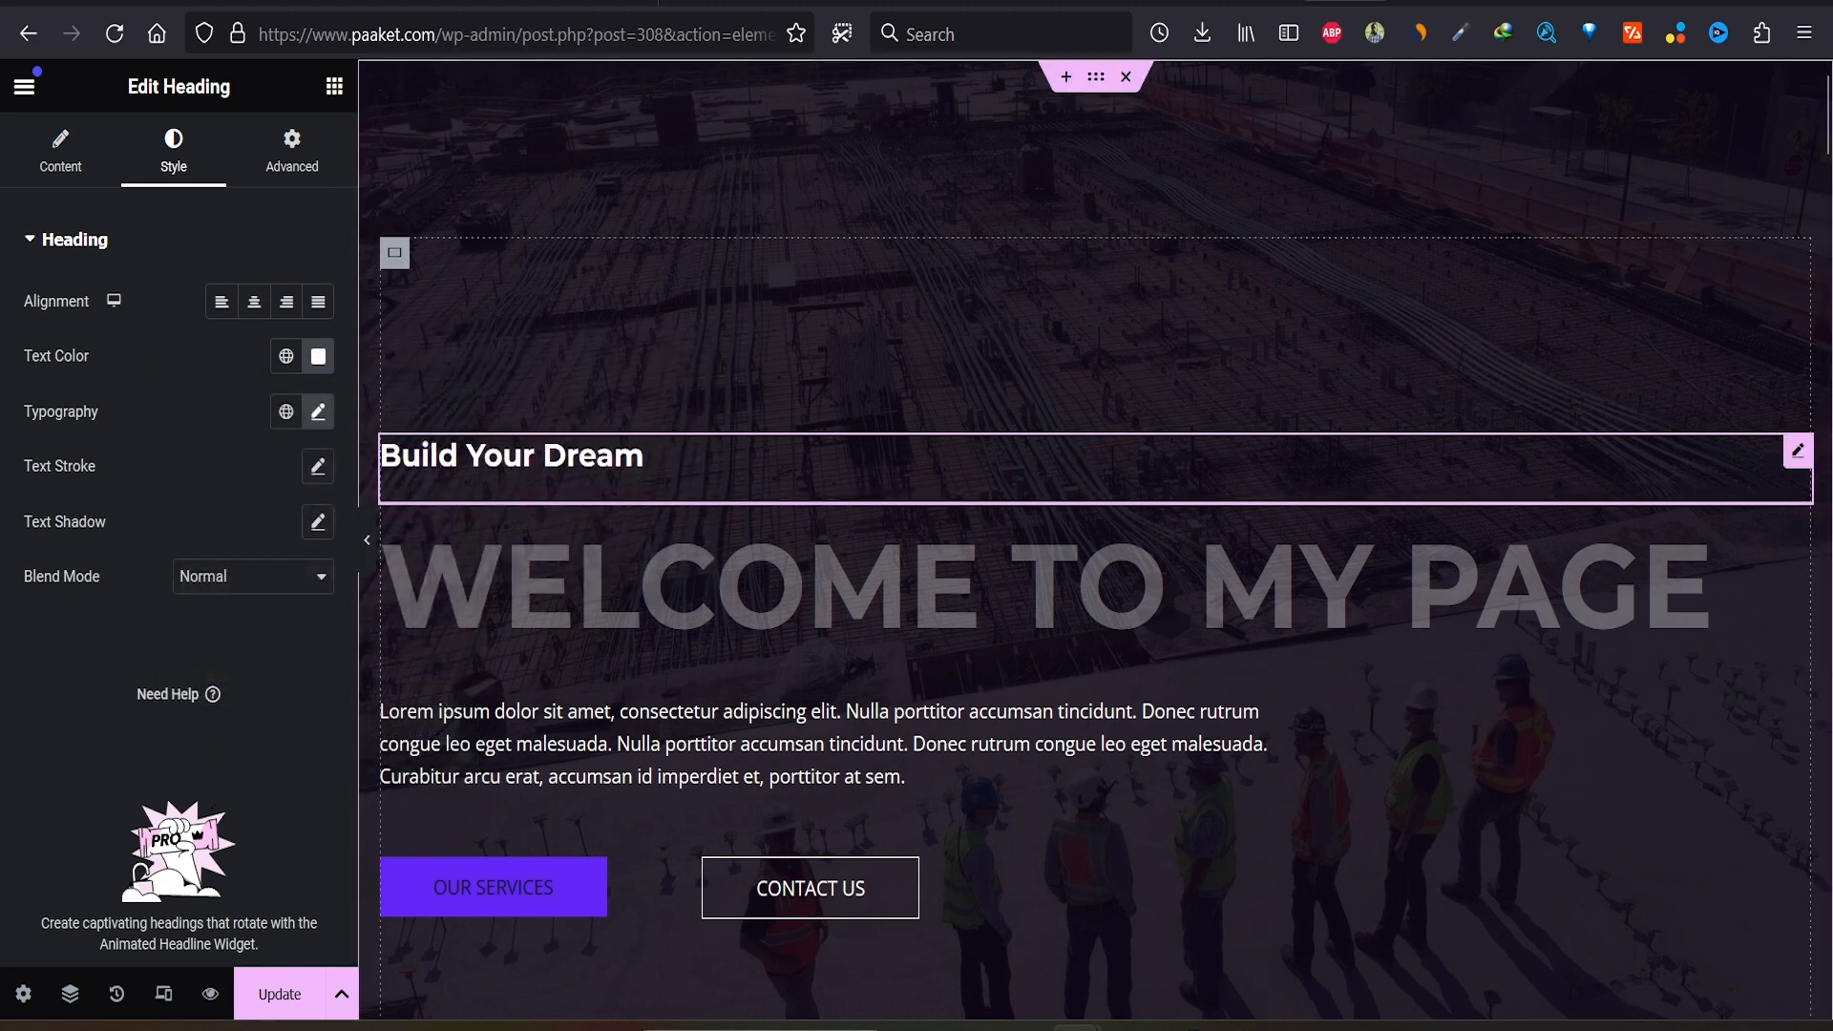
{"action": "scroll", "coordinate": [1095, 538], "scroll_direction": "down", "scroll_amount": 5}
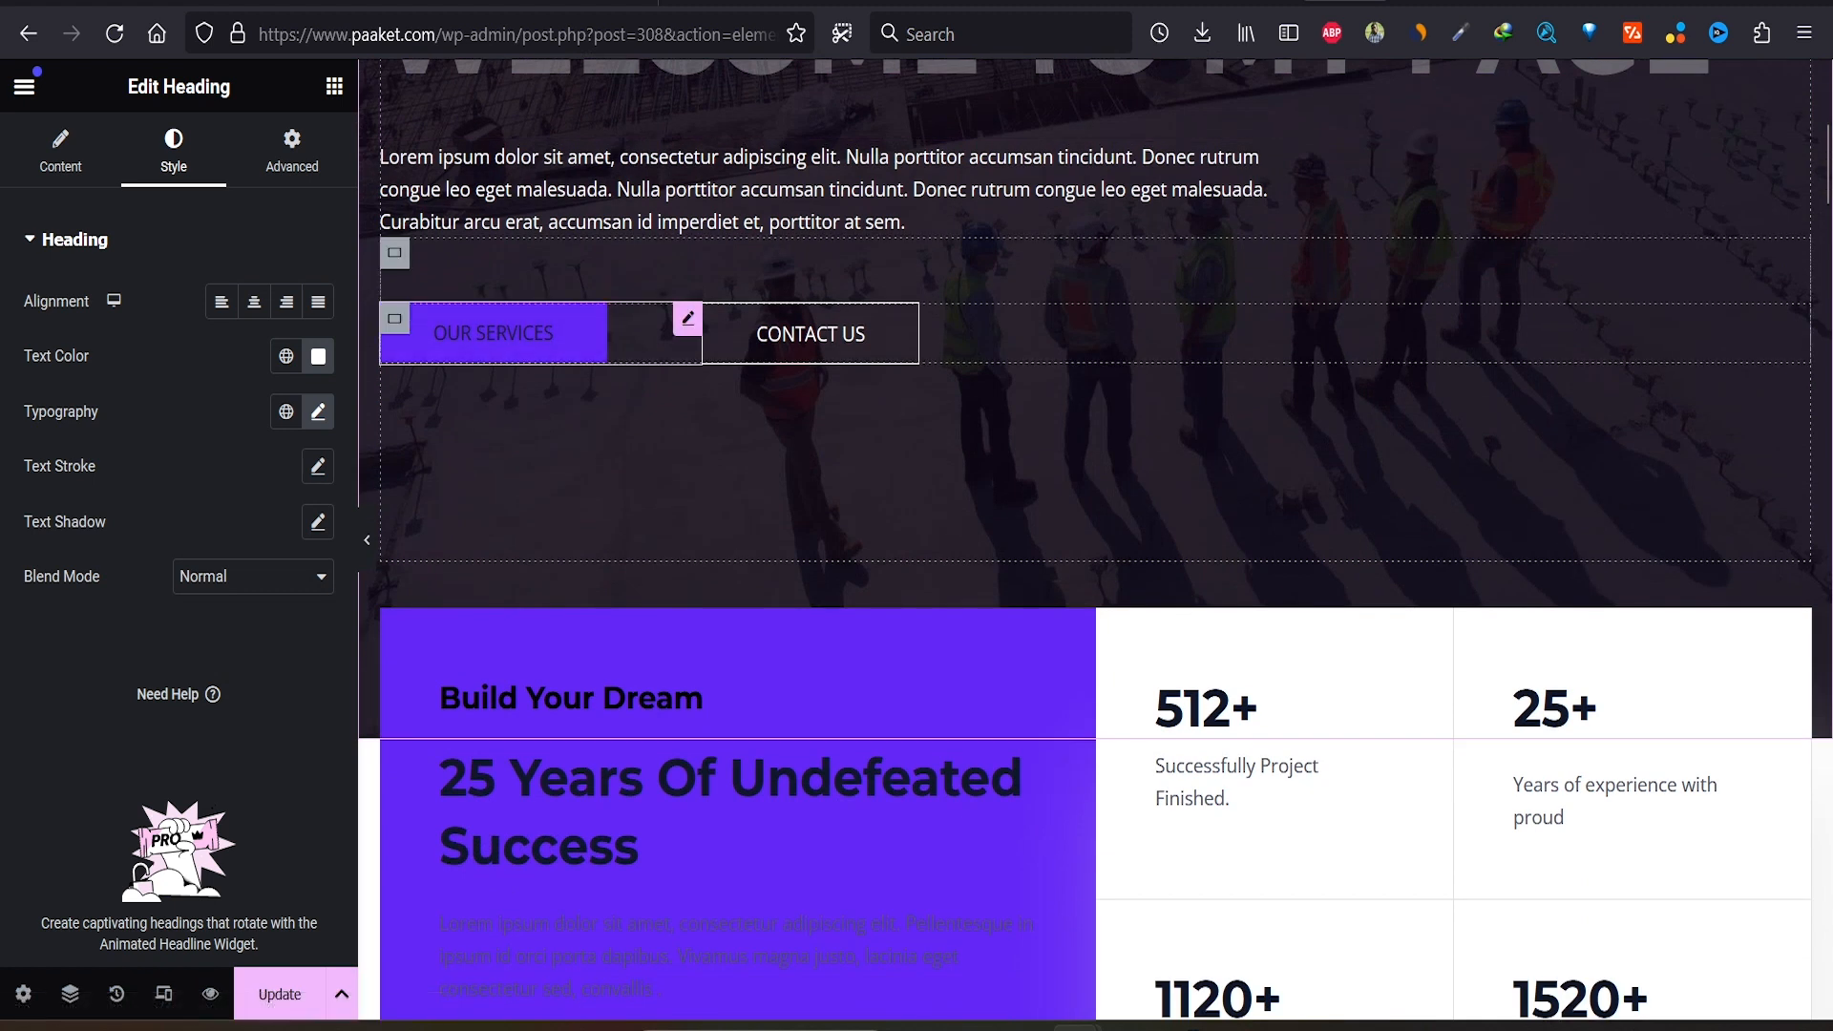
Step: Rename the hero's Our Services button label to 'Services'
{"action": "left_click", "coordinate": [659, 334]}
{"action": "double_click", "coordinate": [191, 356]}
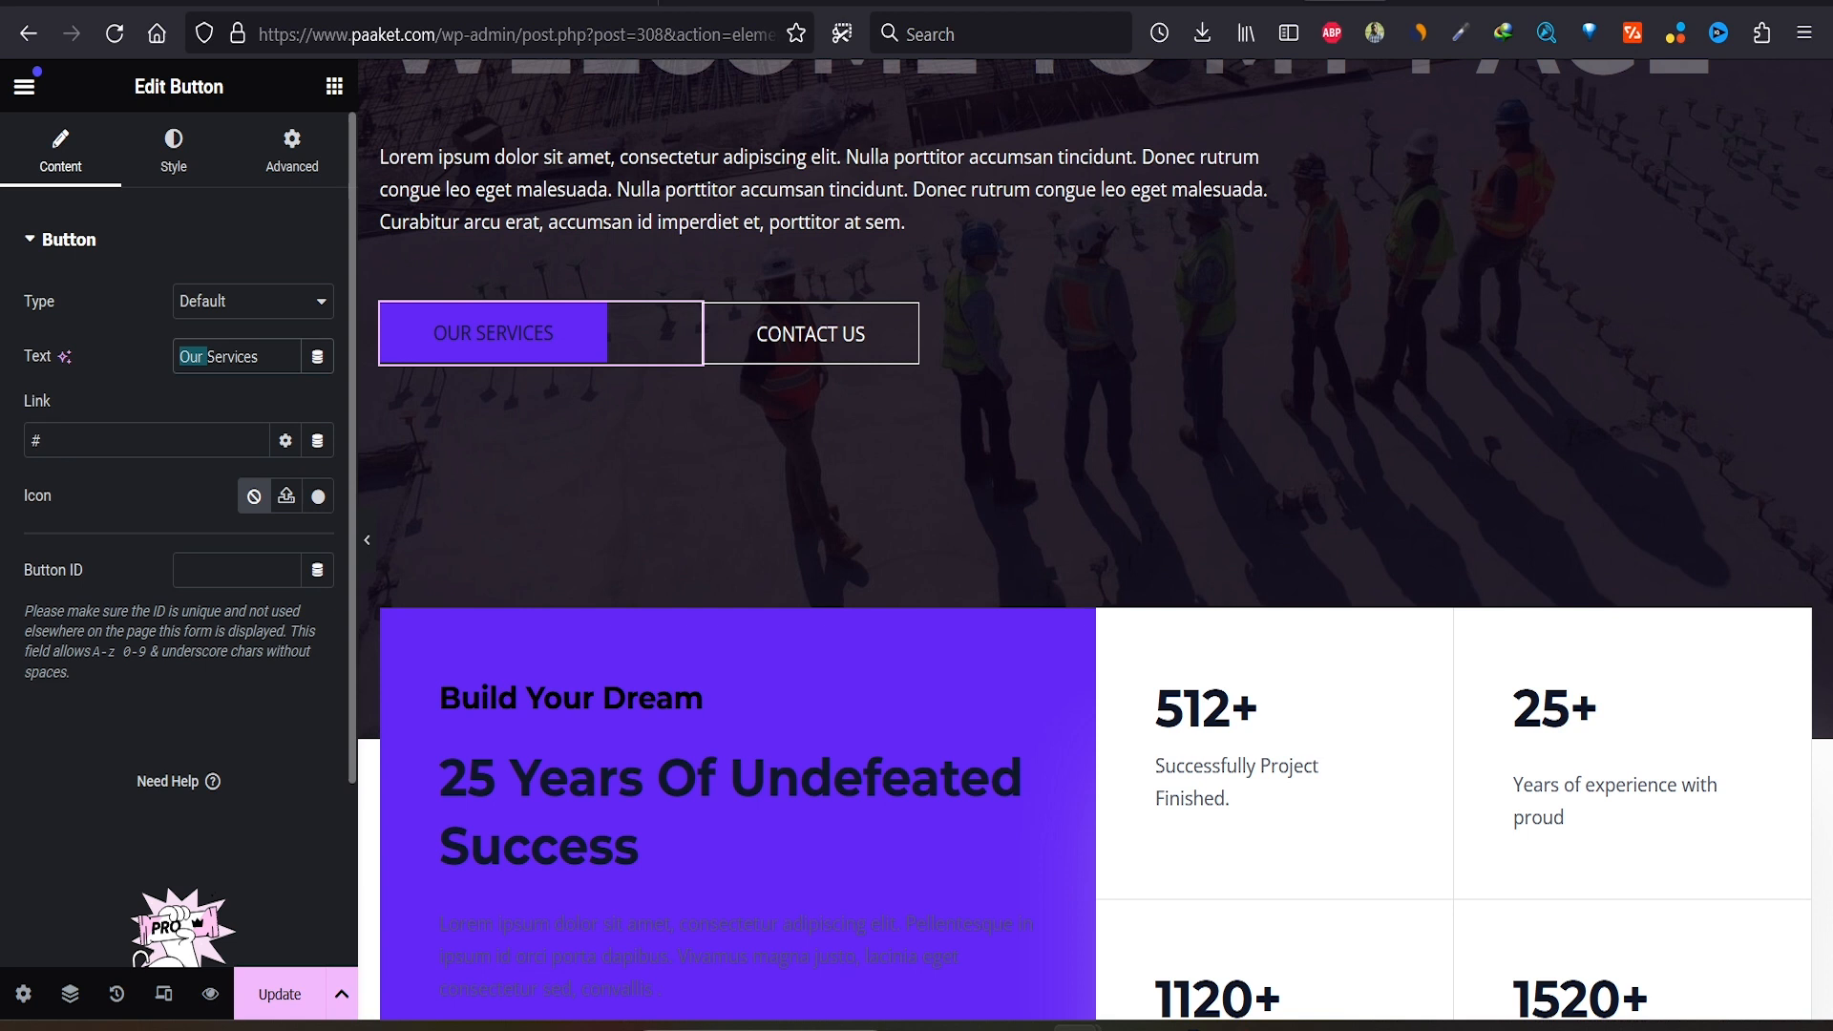
{"action": "key", "text": "BackSpace"}
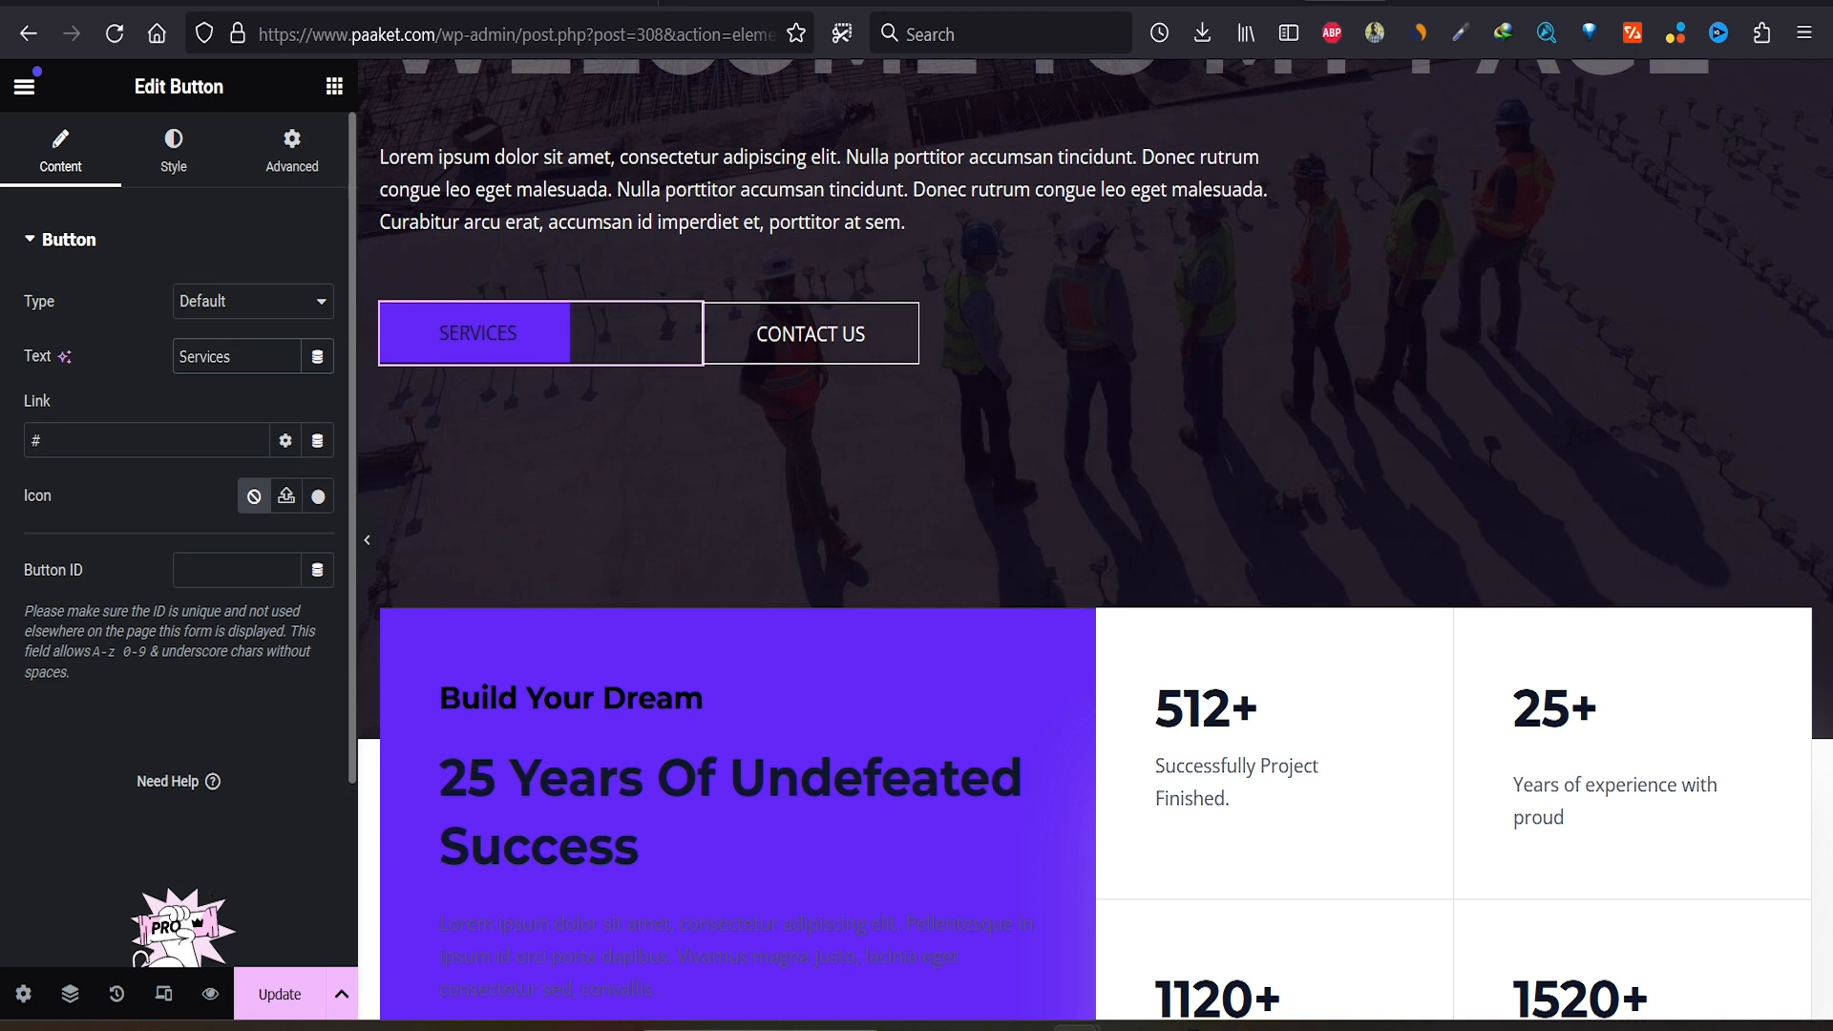
Step: Delete the Contact Us button from the hero
{"action": "left_click", "coordinate": [810, 334]}
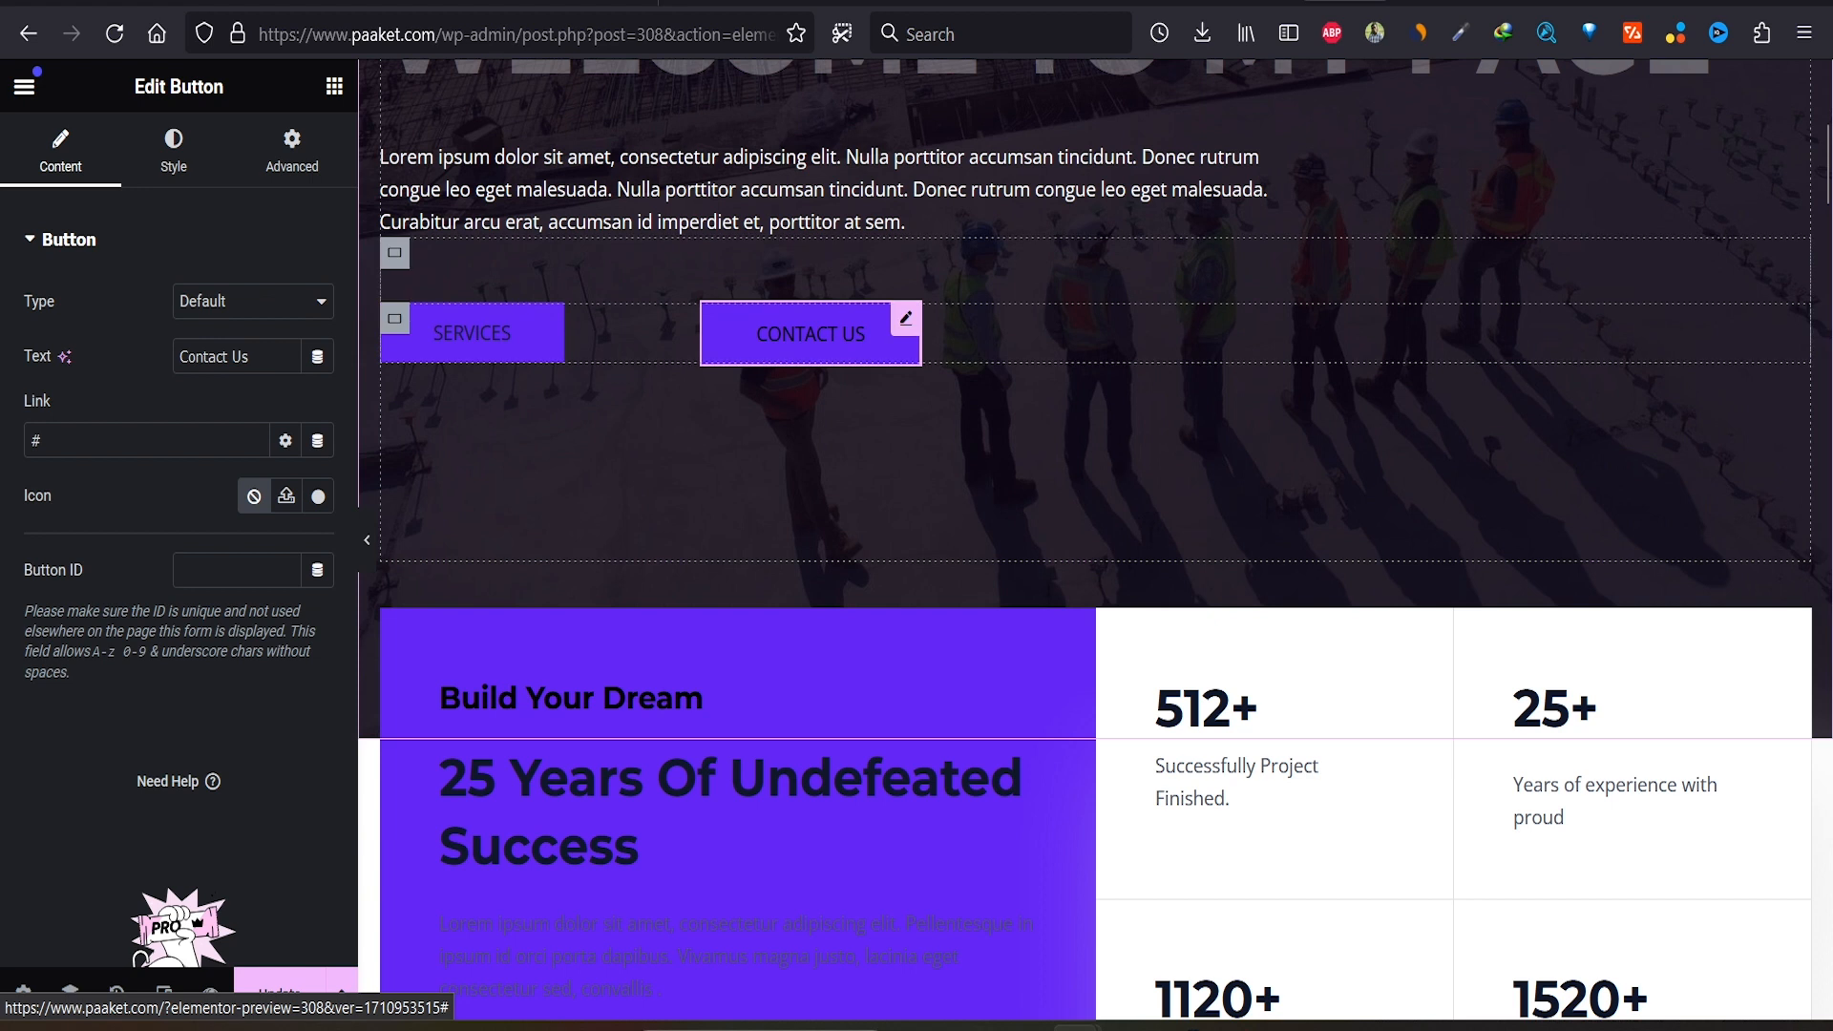
{"action": "right_click", "coordinate": [761, 324]}
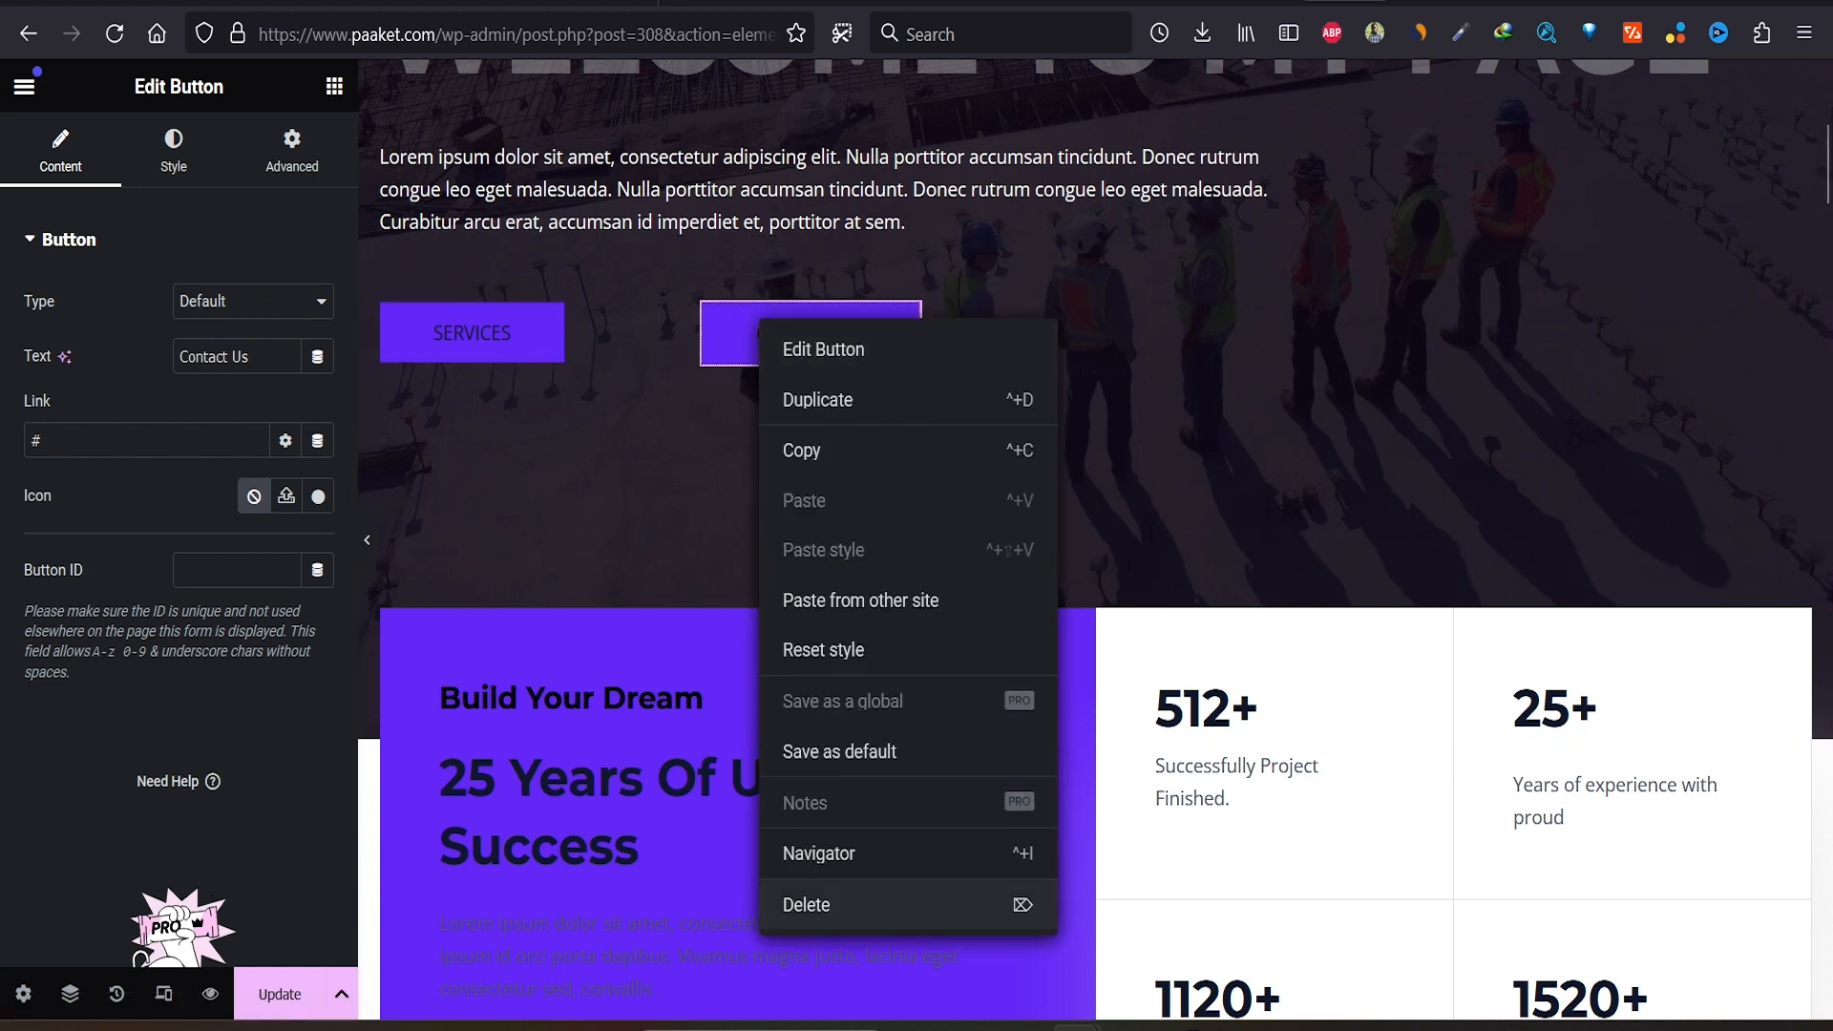
{"action": "left_click", "coordinate": [807, 904]}
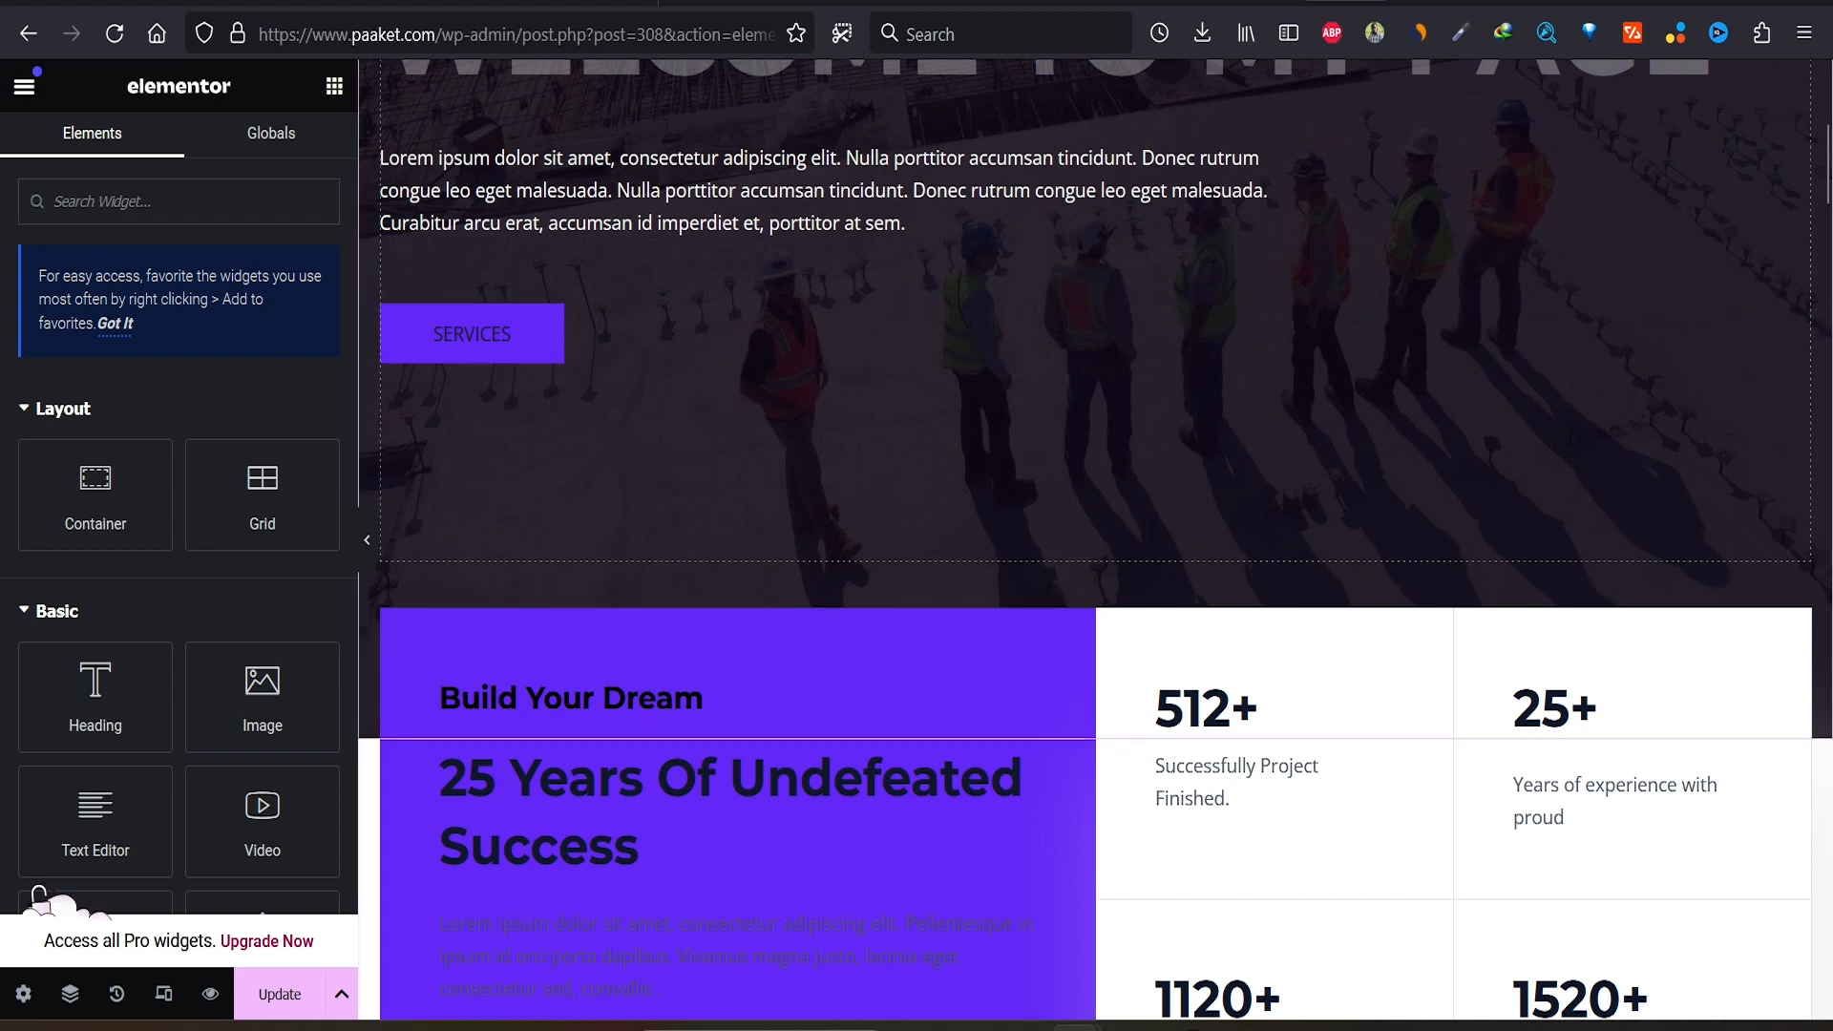
{"action": "scroll", "coordinate": [1095, 539], "scroll_direction": "up", "scroll_amount": 5}
Step: Swap the Land Minning card's construction photo for an uploaded wristwatch image
{"action": "scroll", "coordinate": [1095, 539], "scroll_direction": "down", "scroll_amount": 12}
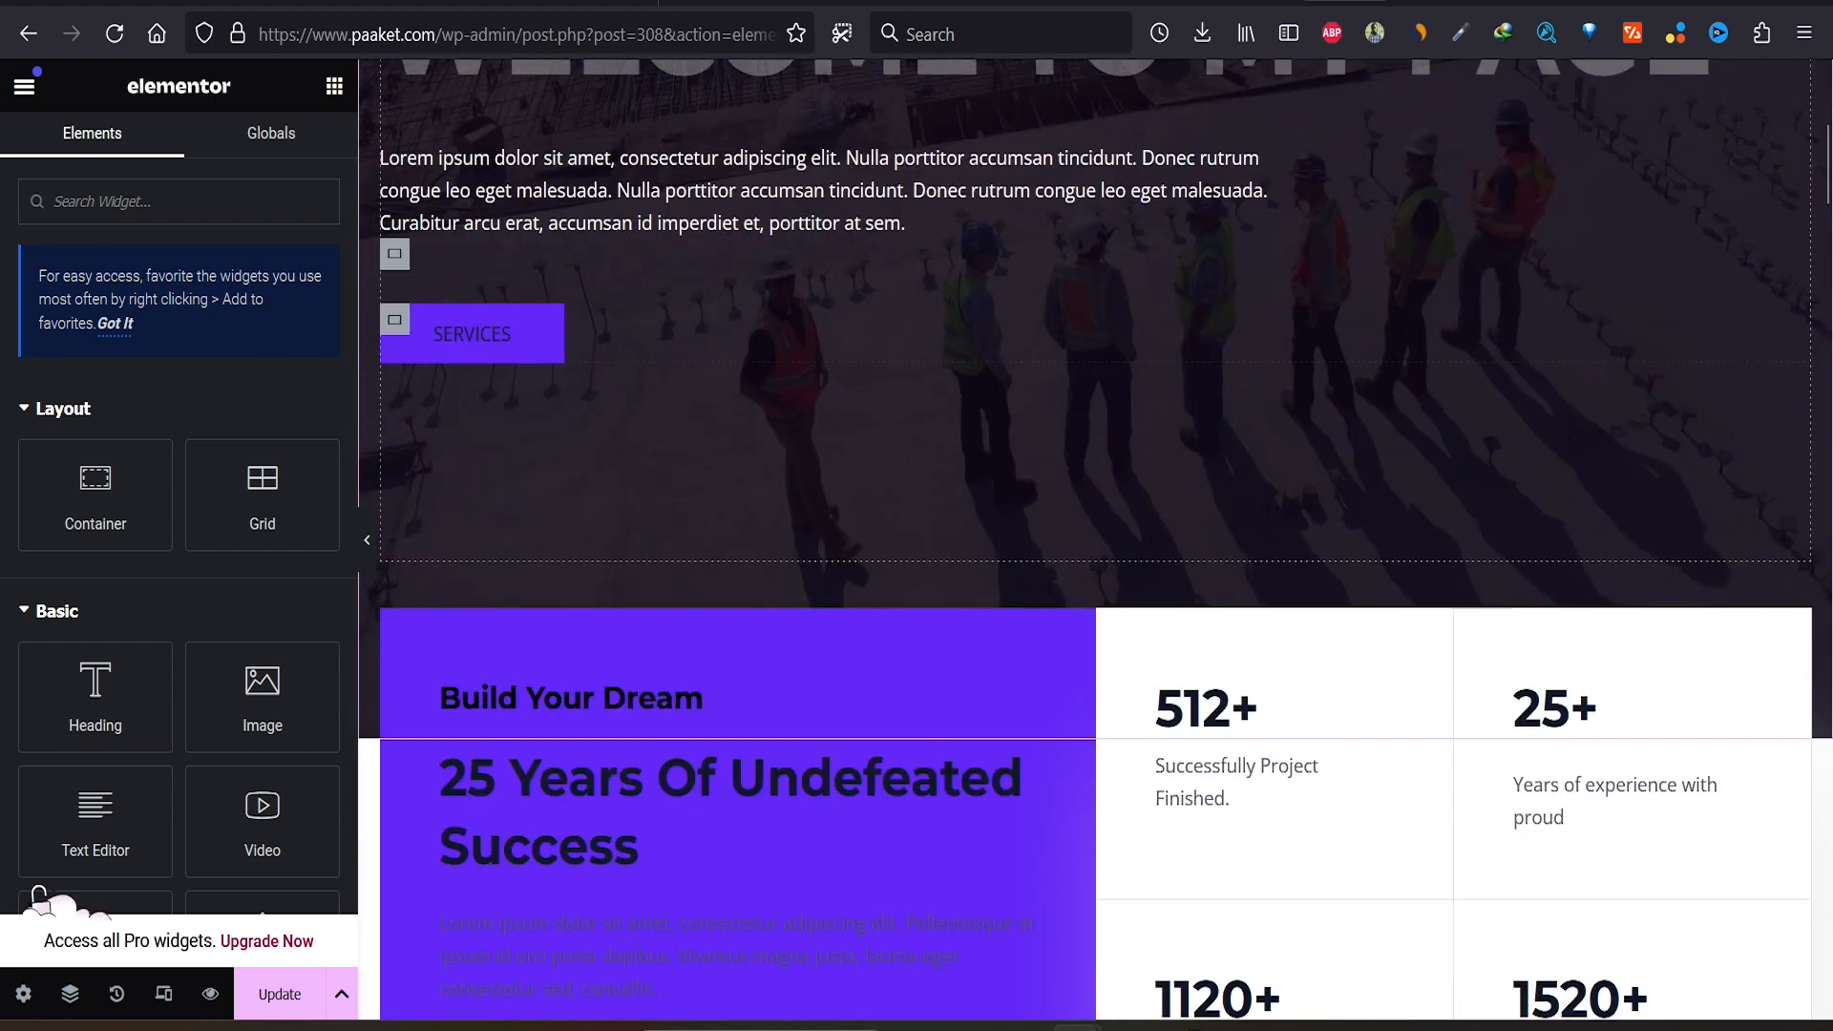
{"action": "scroll", "coordinate": [1095, 540], "scroll_direction": "up", "scroll_amount": 3}
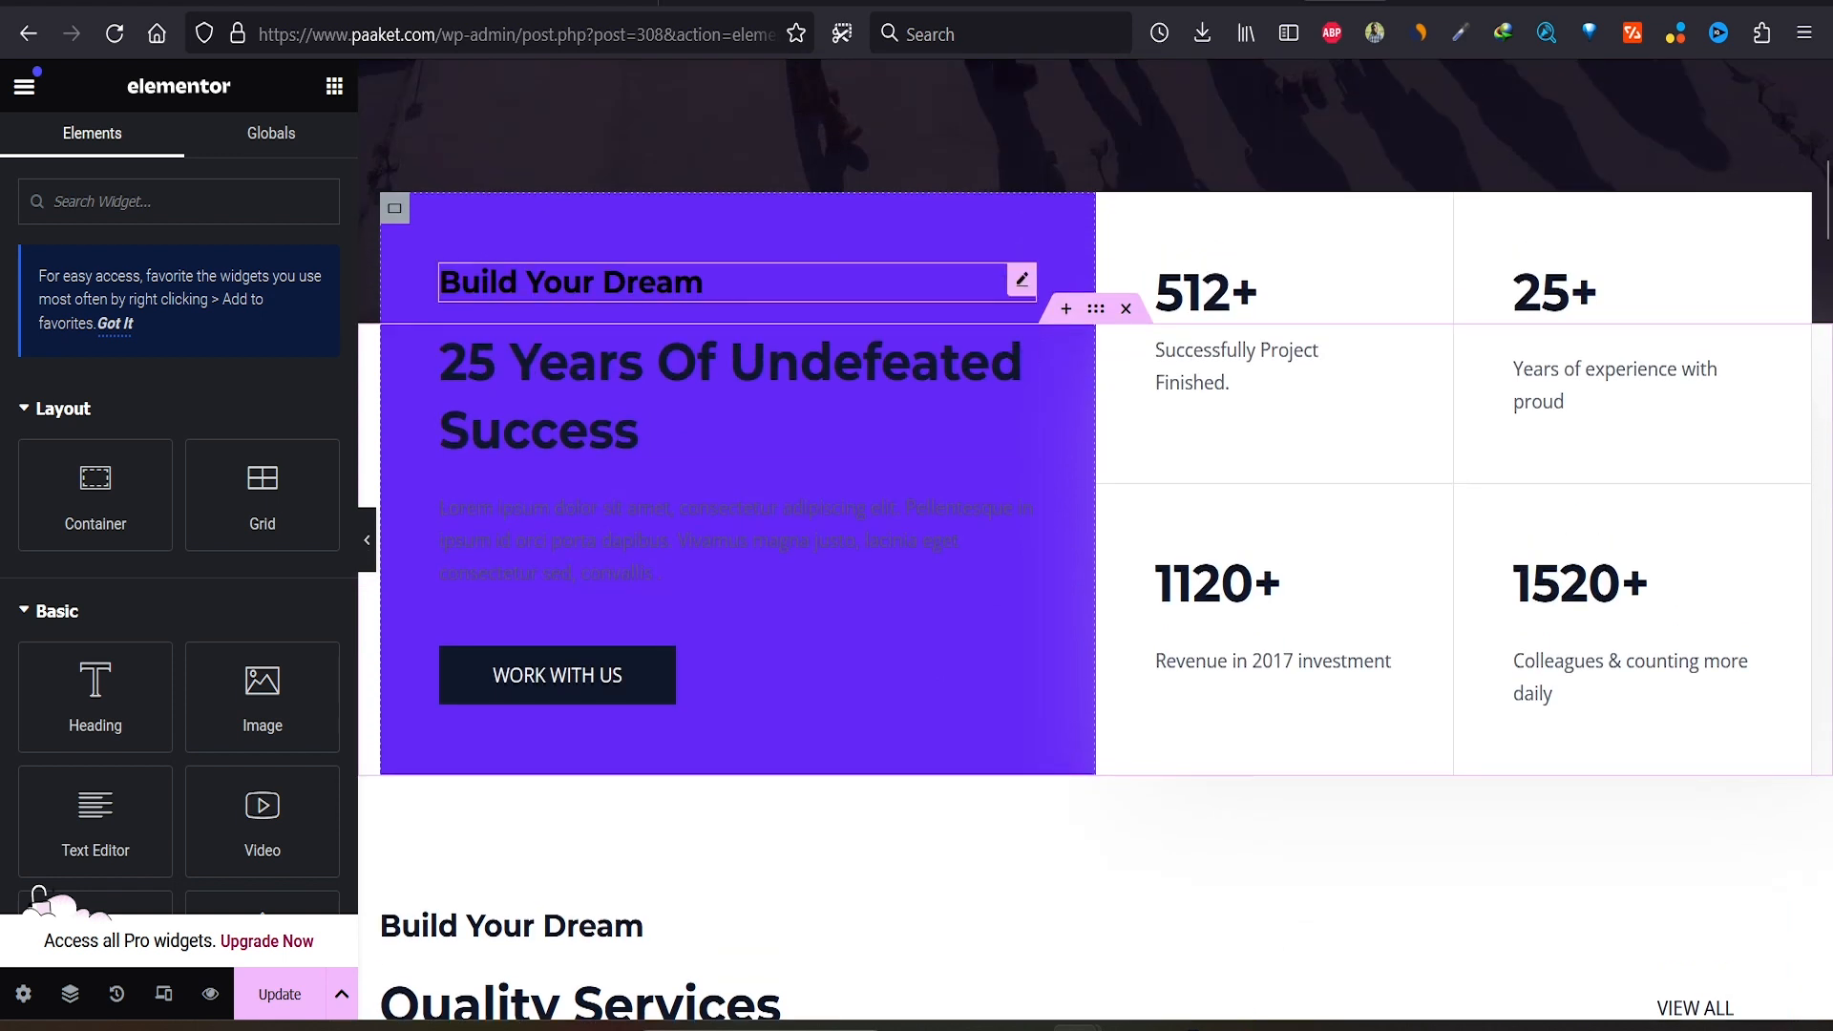
{"action": "scroll", "coordinate": [573, 305], "scroll_direction": "down", "scroll_amount": 6}
{"action": "scroll", "coordinate": [1086, 573], "scroll_direction": "down", "scroll_amount": 2}
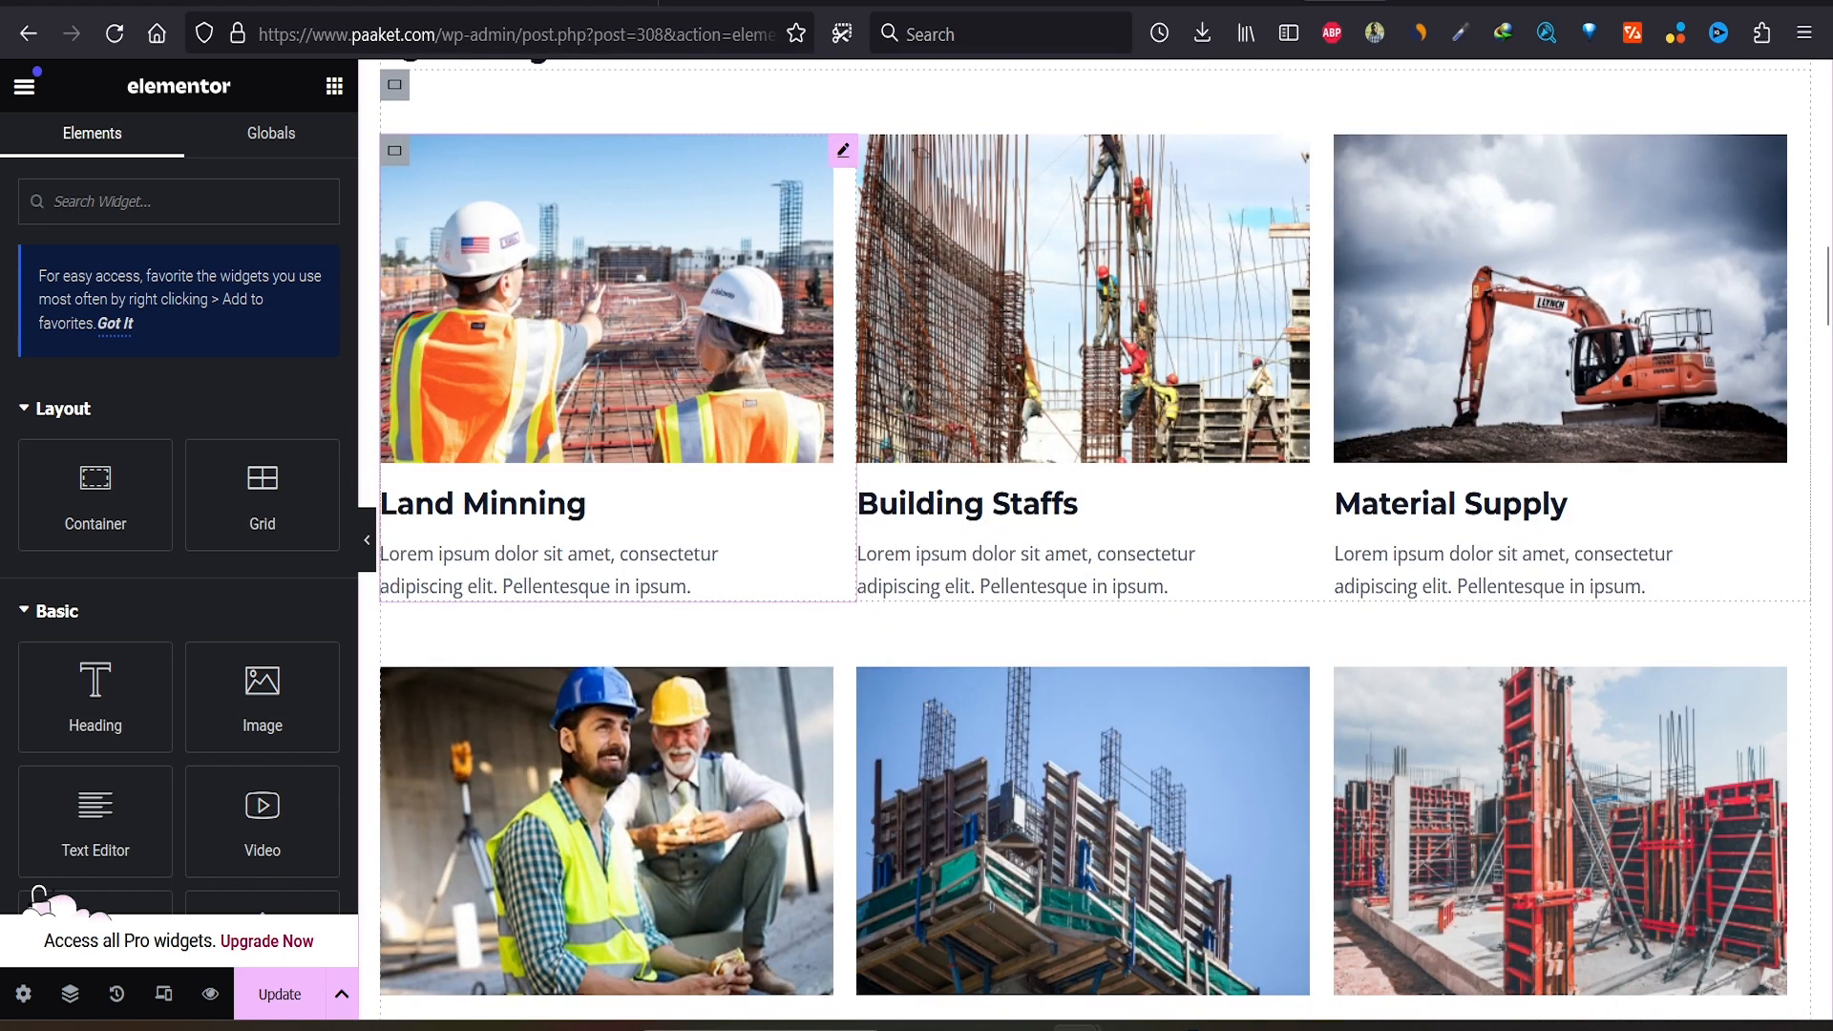
{"action": "scroll", "coordinate": [1086, 573], "scroll_direction": "up", "scroll_amount": 1}
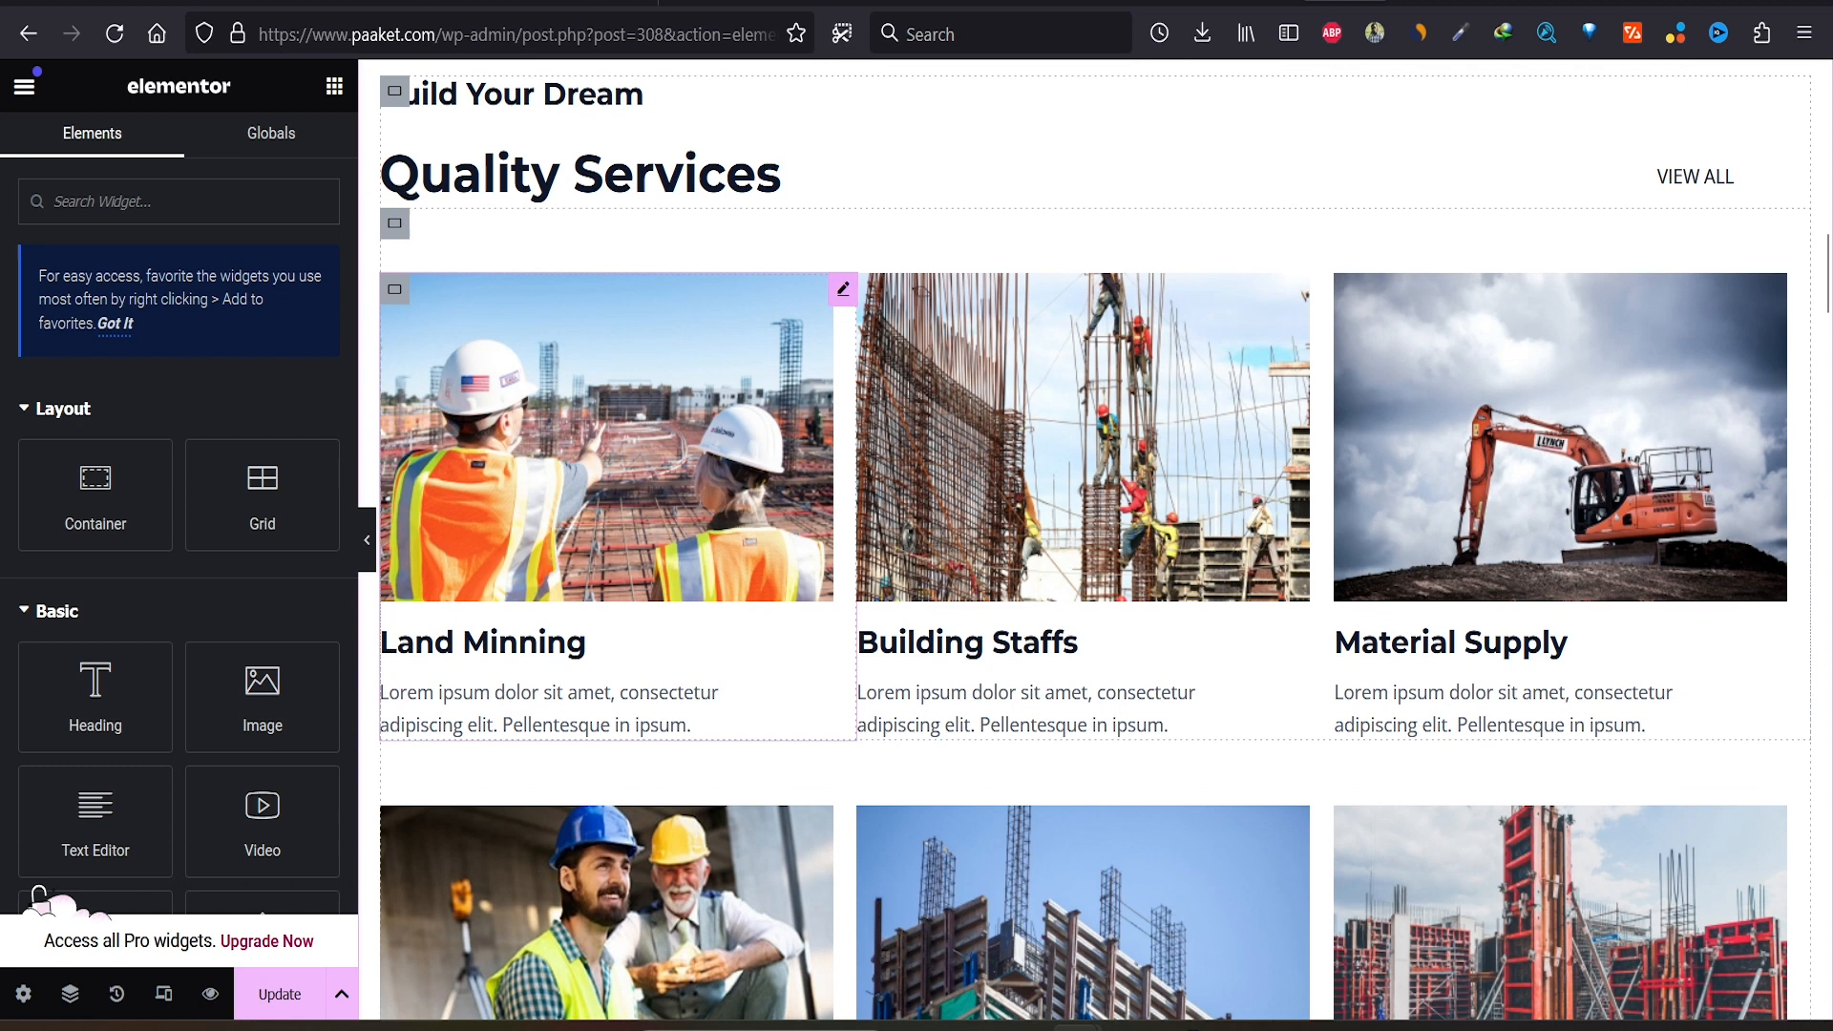
{"action": "left_click", "coordinate": [842, 289]}
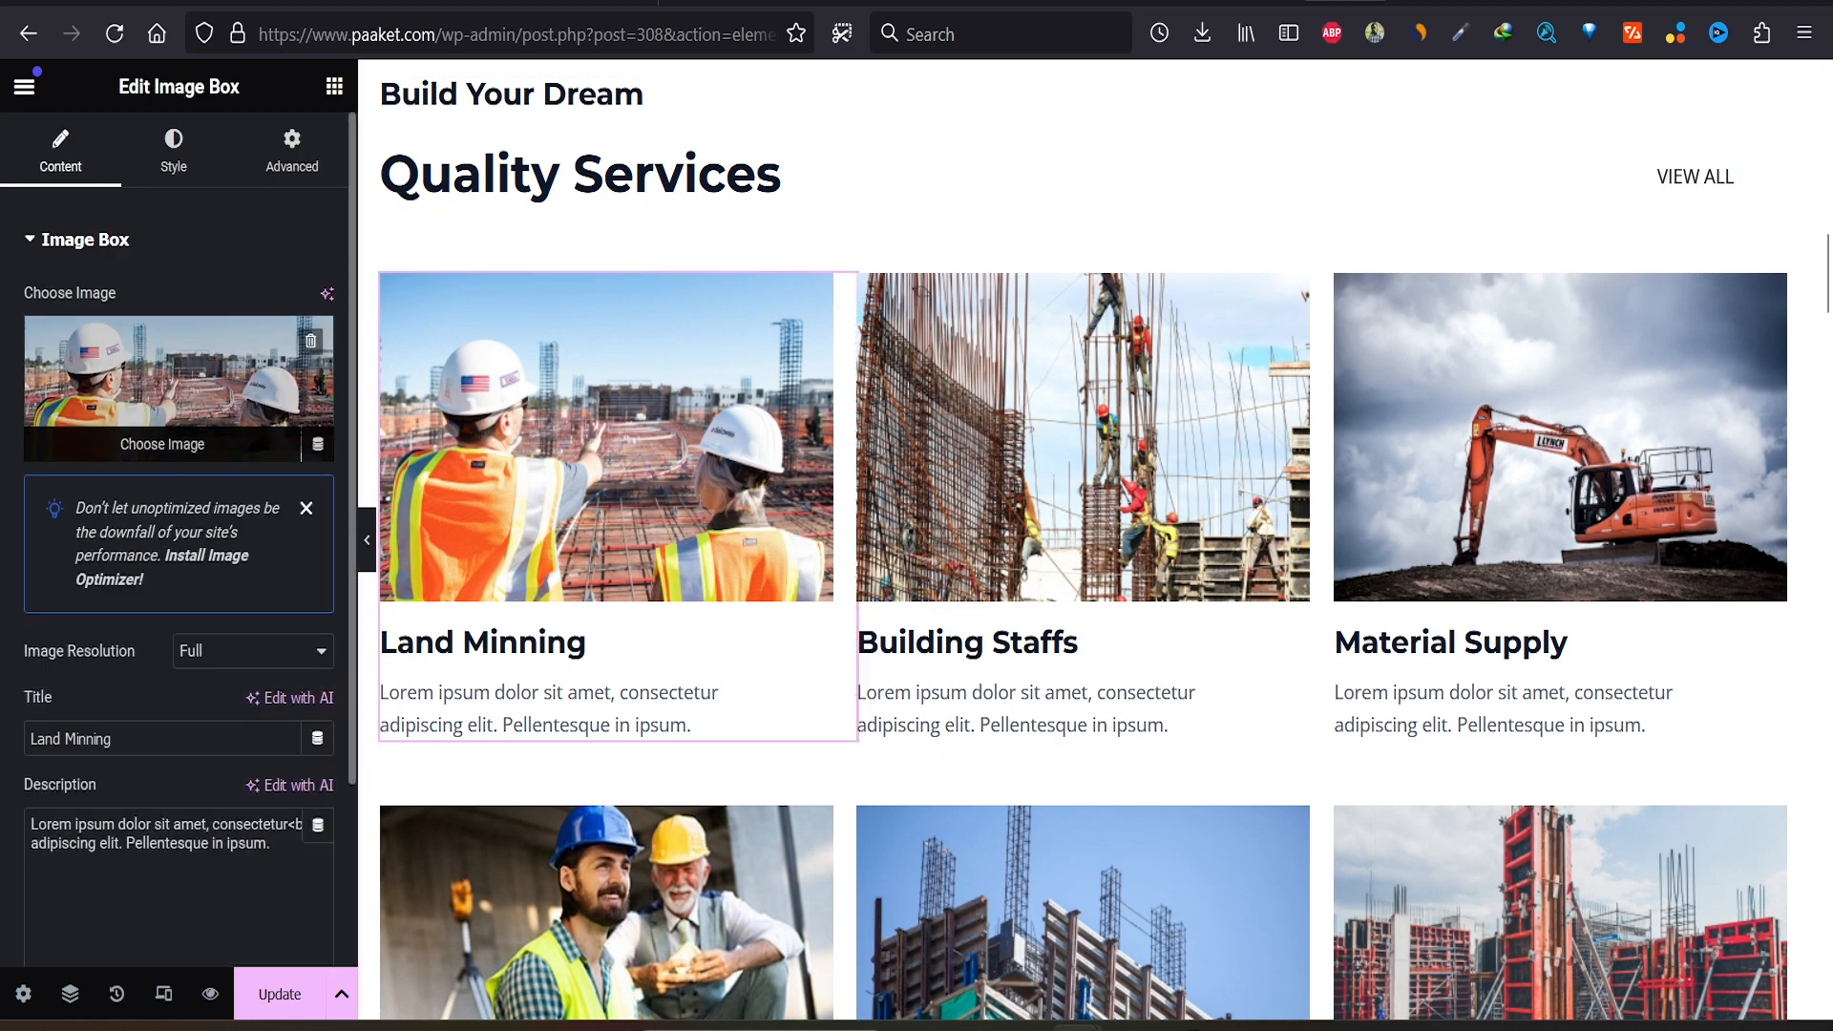
{"action": "left_click", "coordinate": [179, 392]}
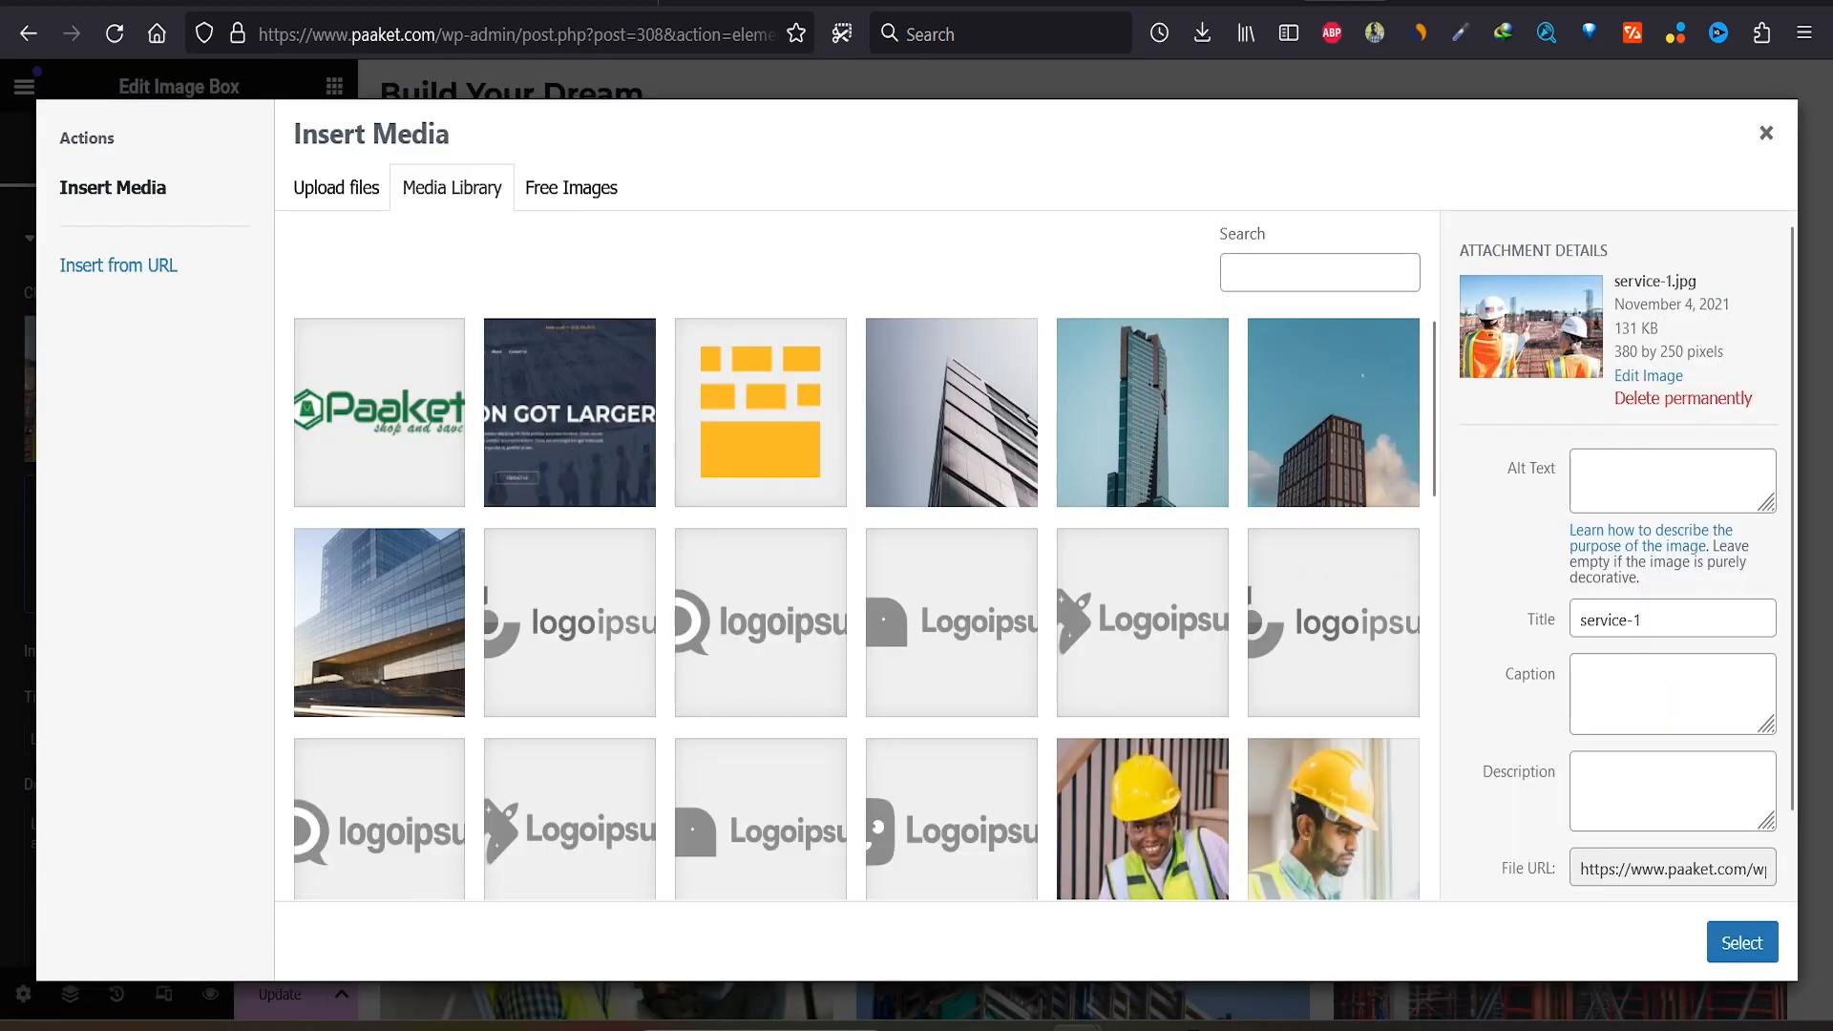
{"action": "left_click", "coordinate": [336, 187]}
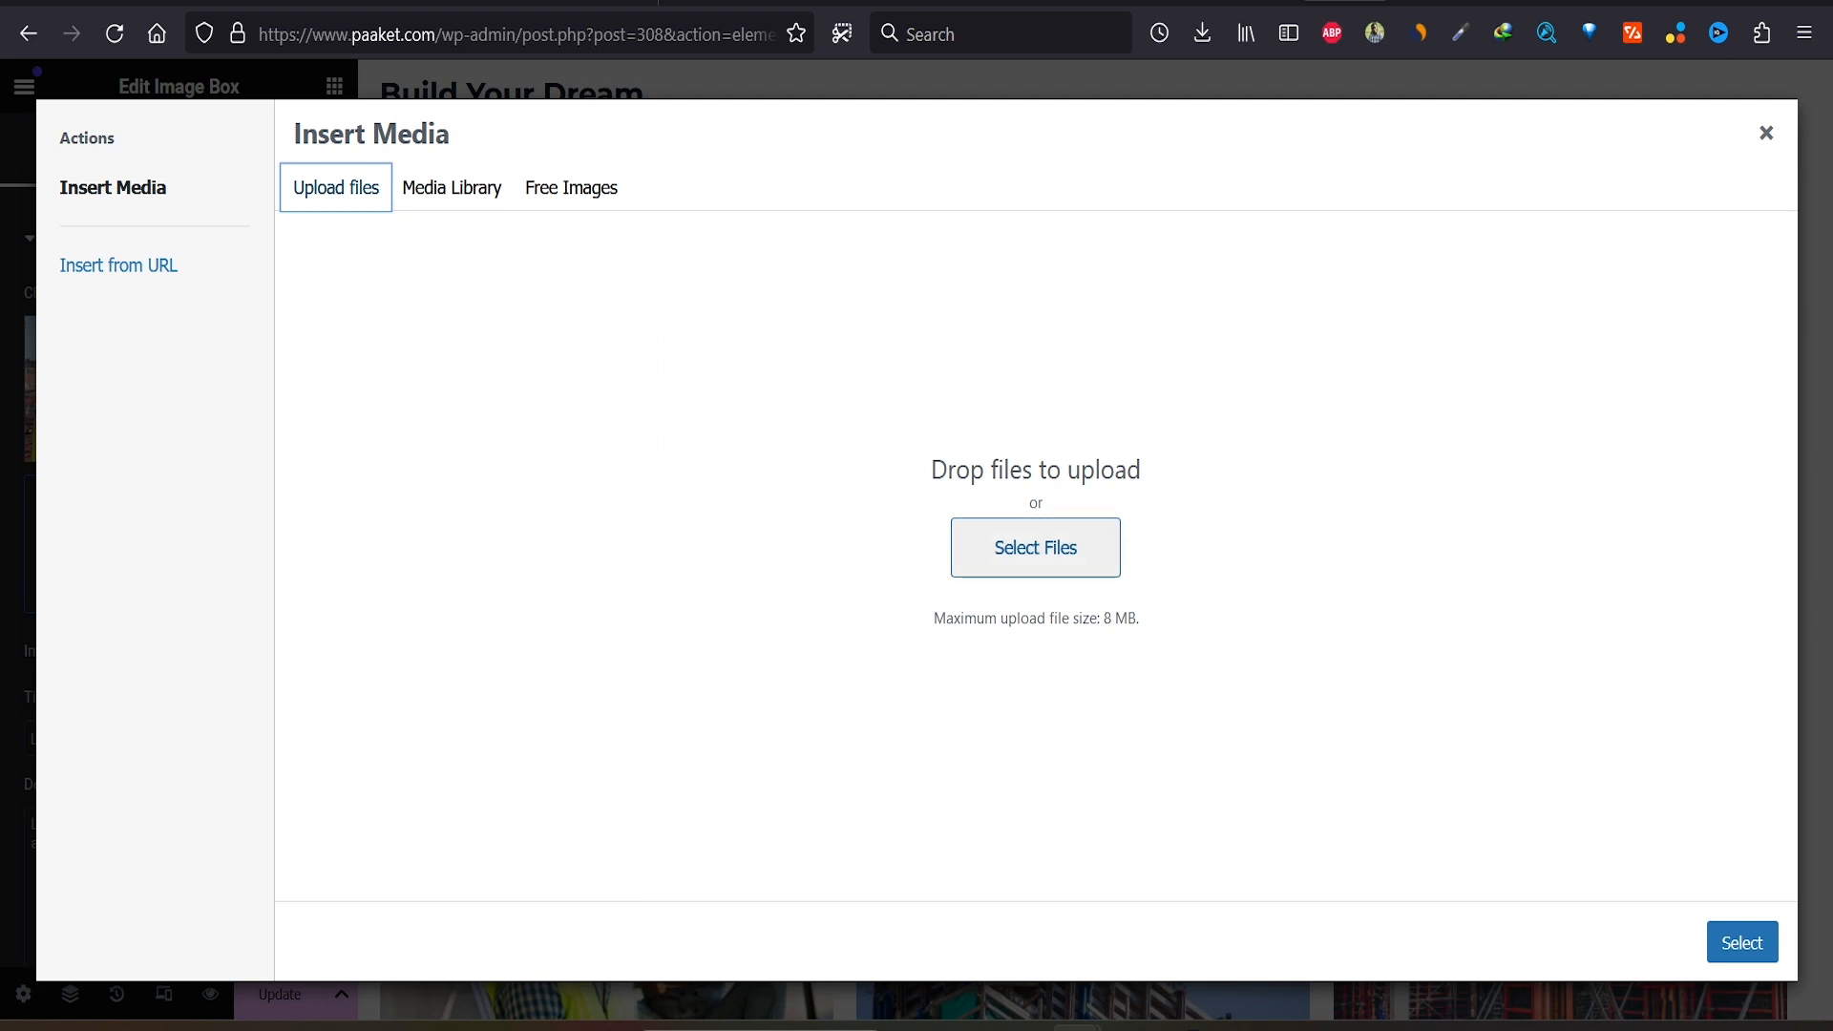
{"action": "left_click", "coordinate": [1036, 547]}
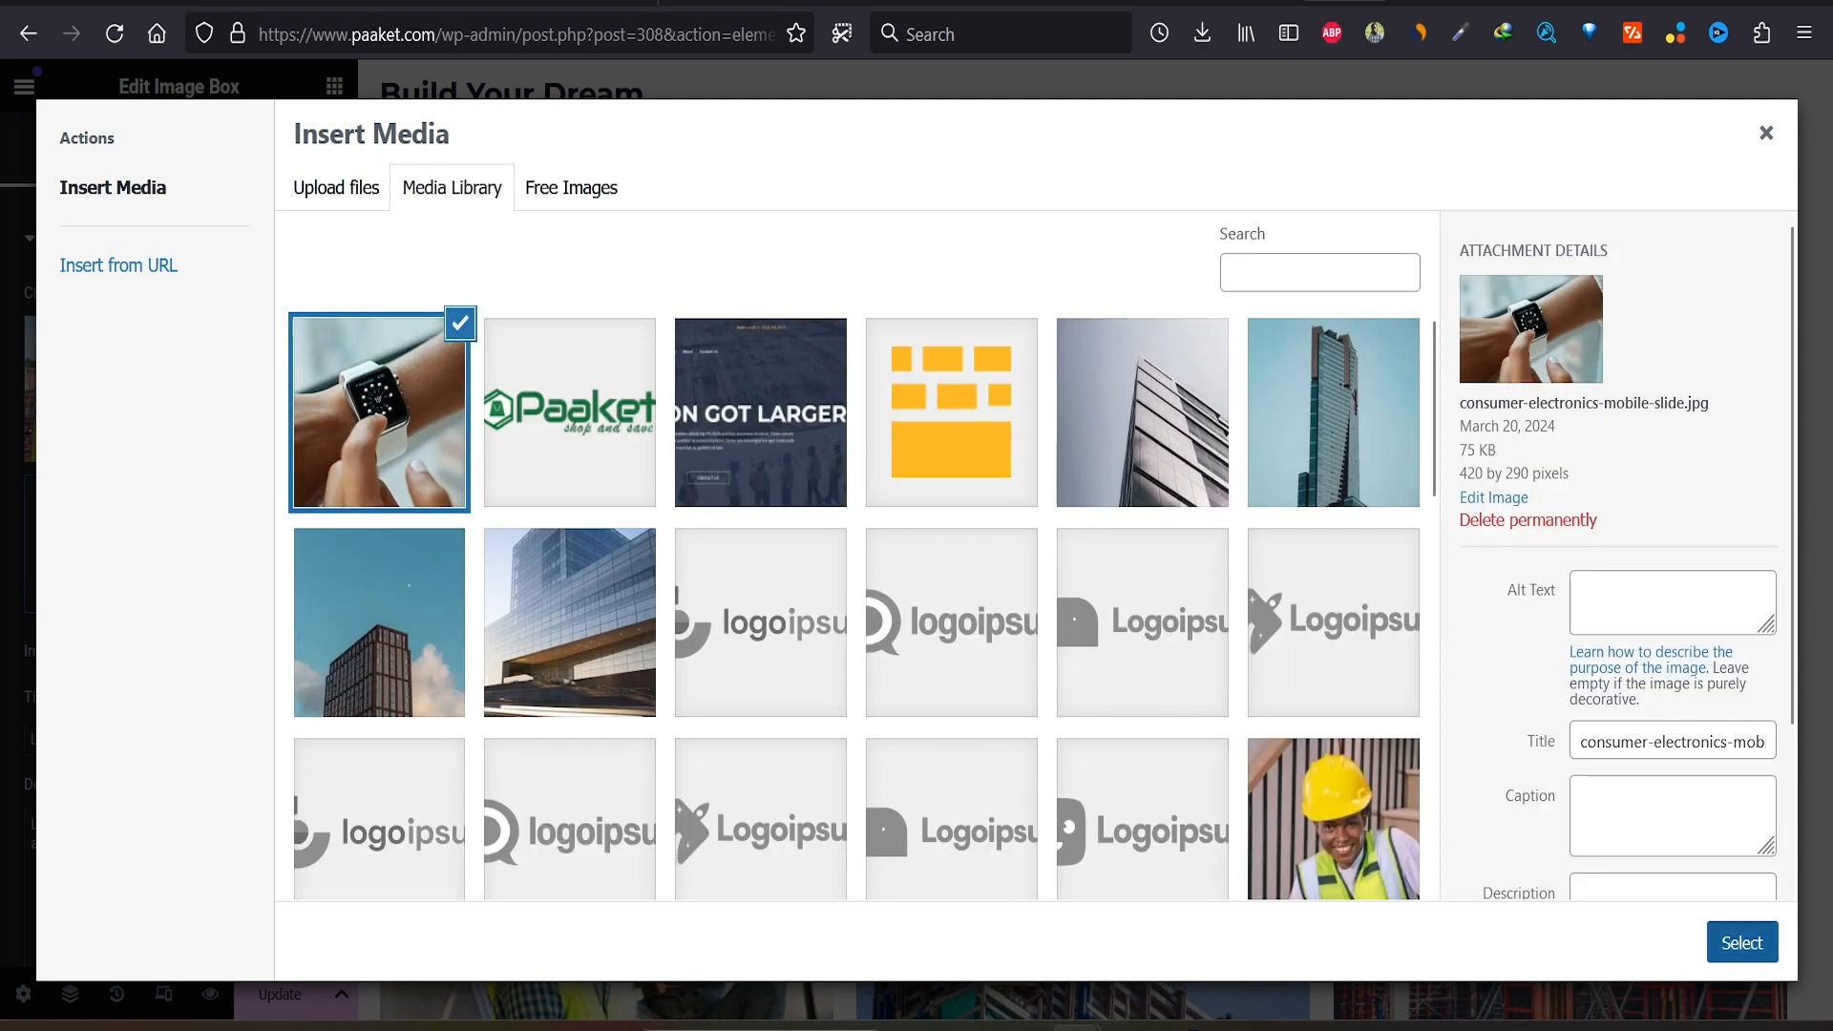
{"action": "left_click", "coordinate": [1742, 943]}
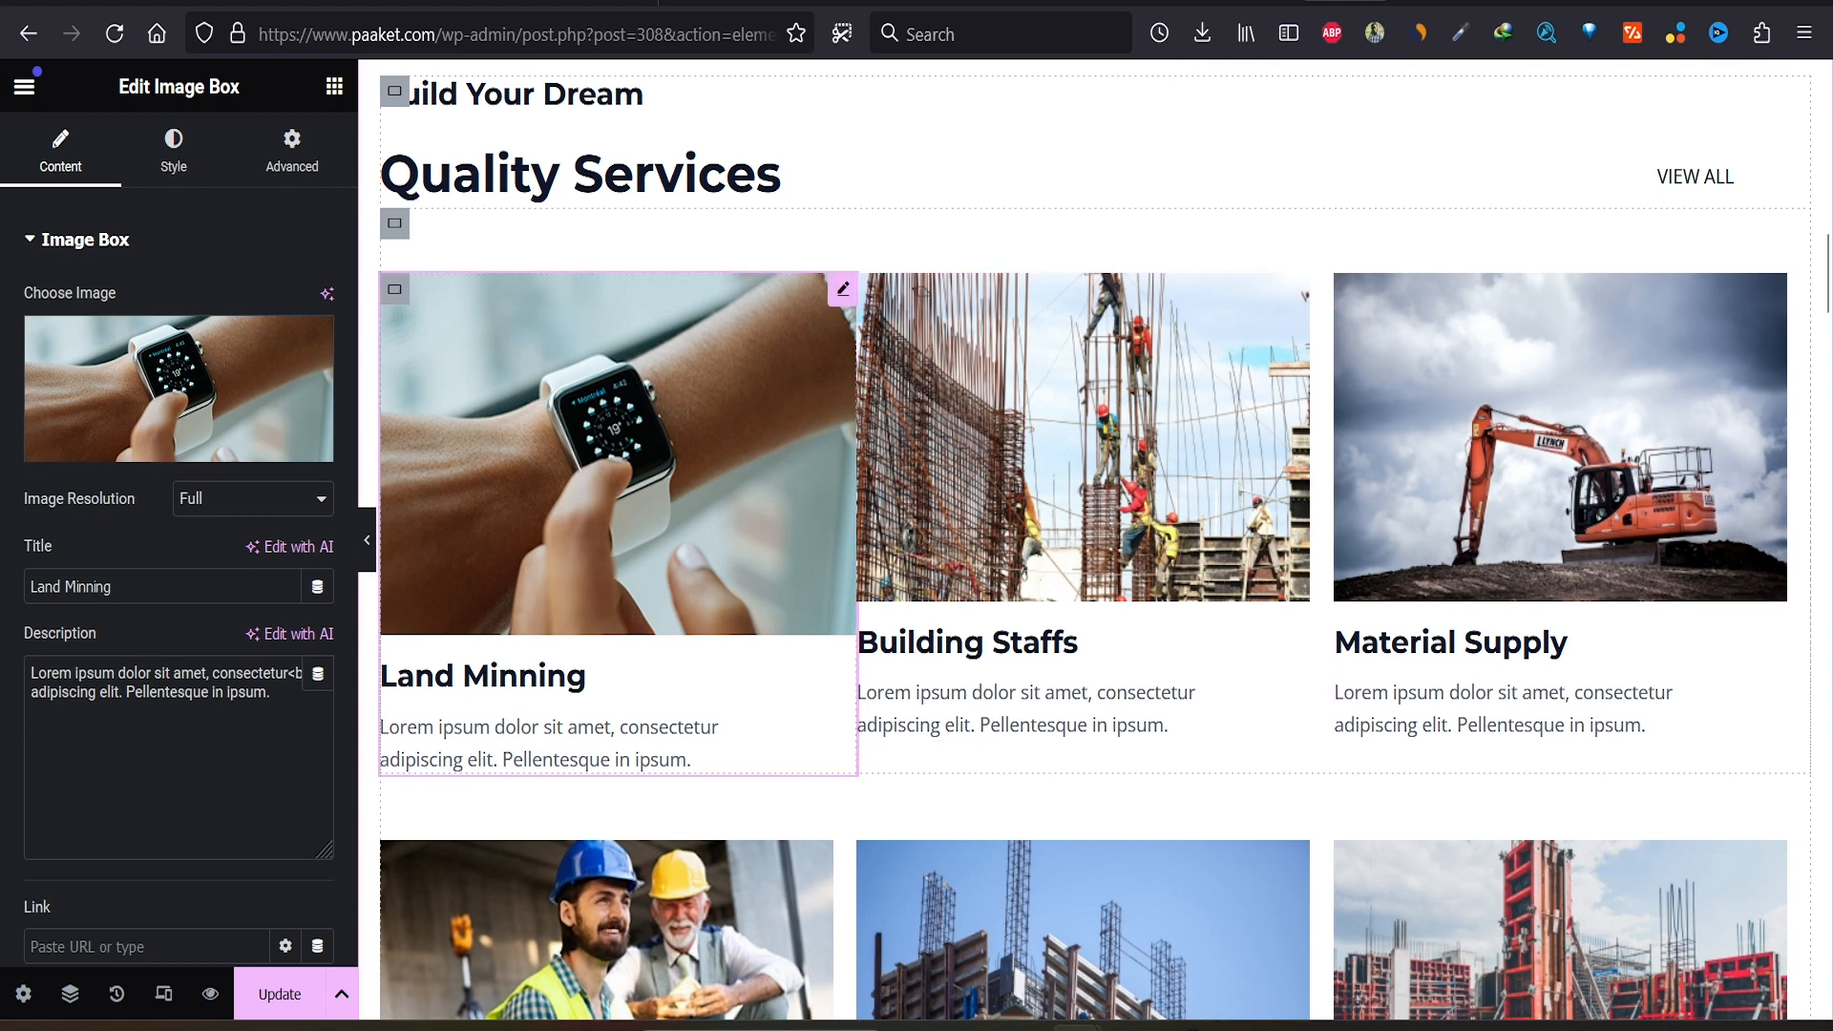
{"action": "scroll", "coordinate": [1095, 477], "scroll_direction": "down", "scroll_amount": 15}
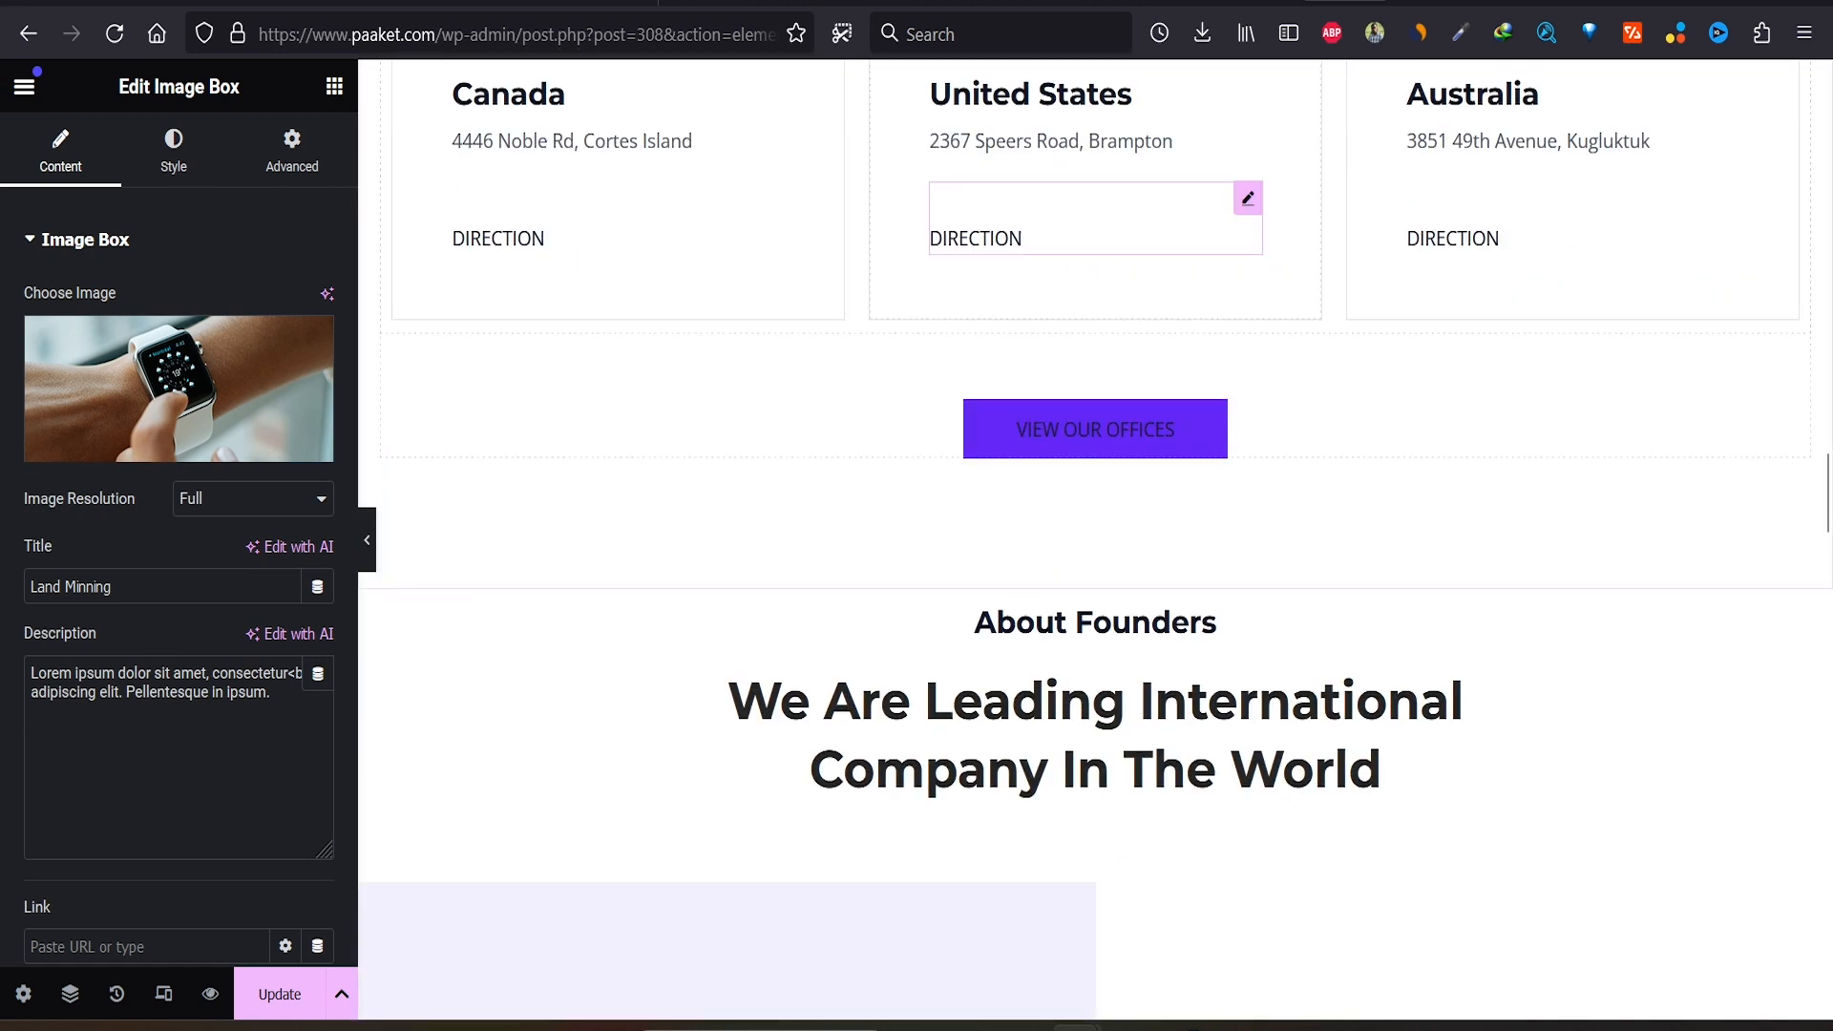
Step: Delete the Testimonials section container and save the page changes
{"action": "scroll", "coordinate": [1095, 539], "scroll_direction": "down", "scroll_amount": 7}
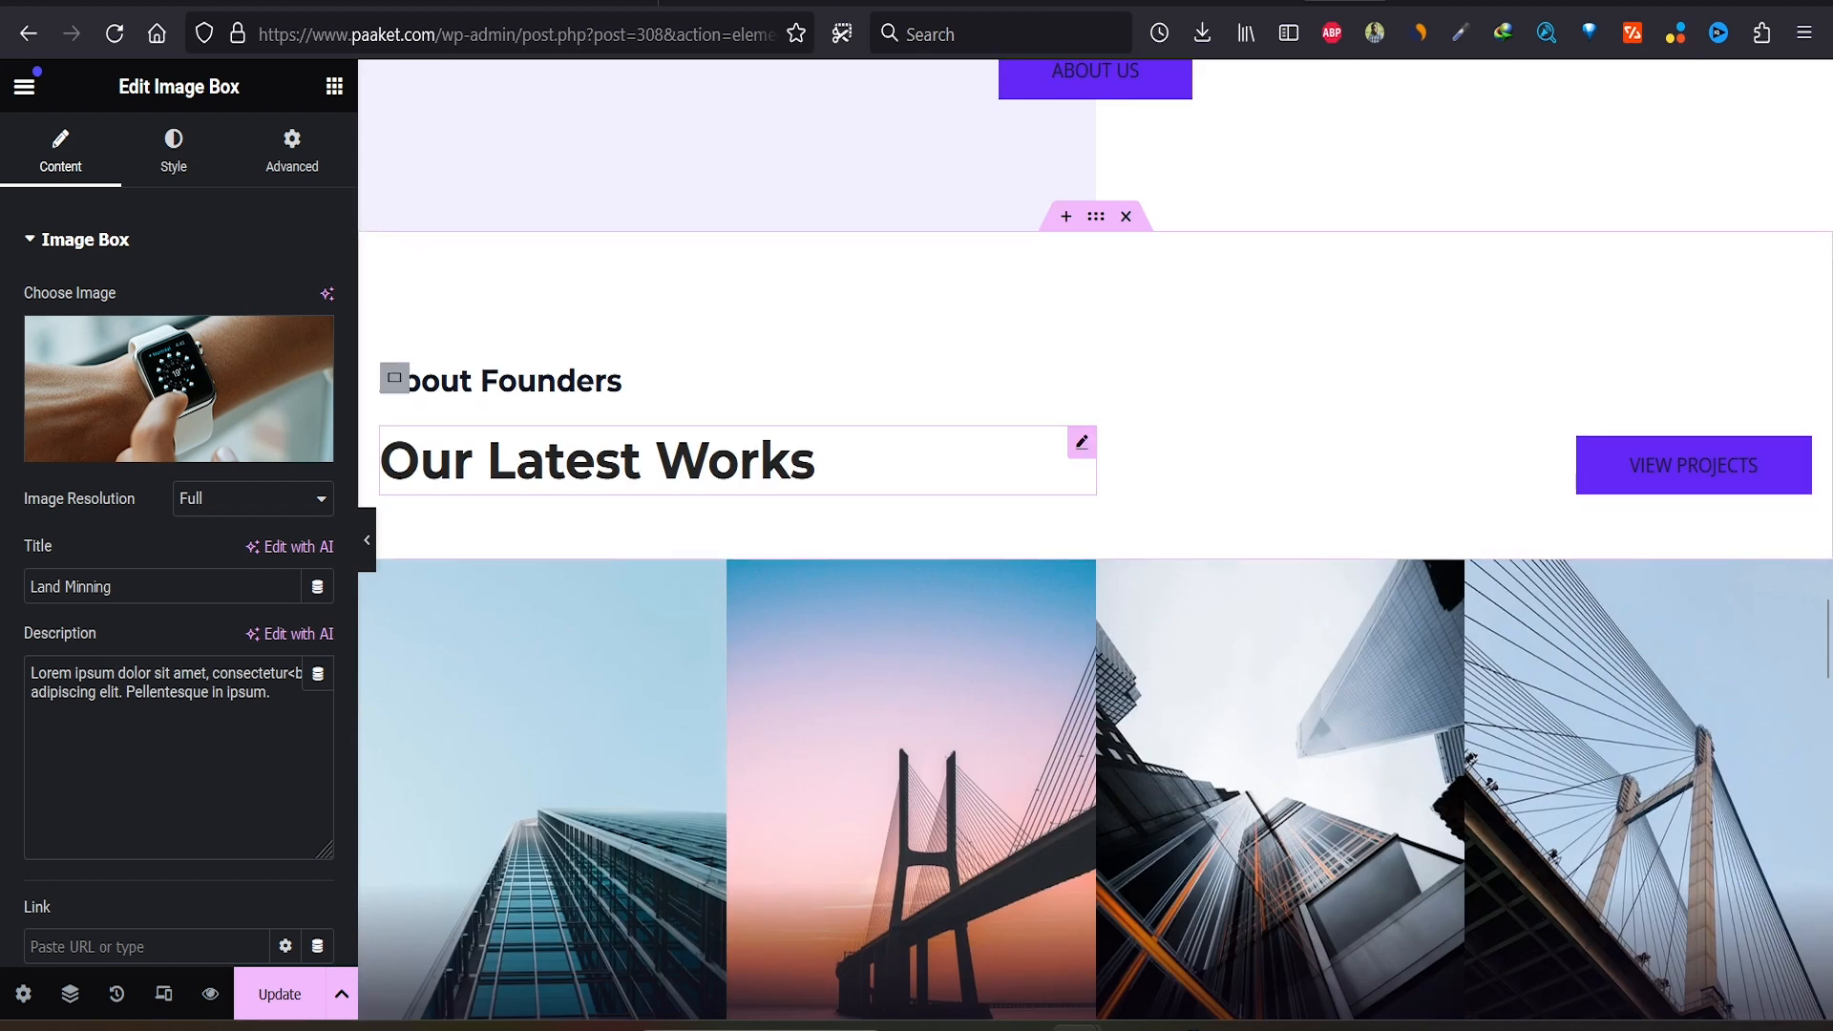
{"action": "scroll", "coordinate": [611, 458], "scroll_direction": "down", "scroll_amount": 6}
{"action": "scroll", "coordinate": [736, 287], "scroll_direction": "down", "scroll_amount": 12}
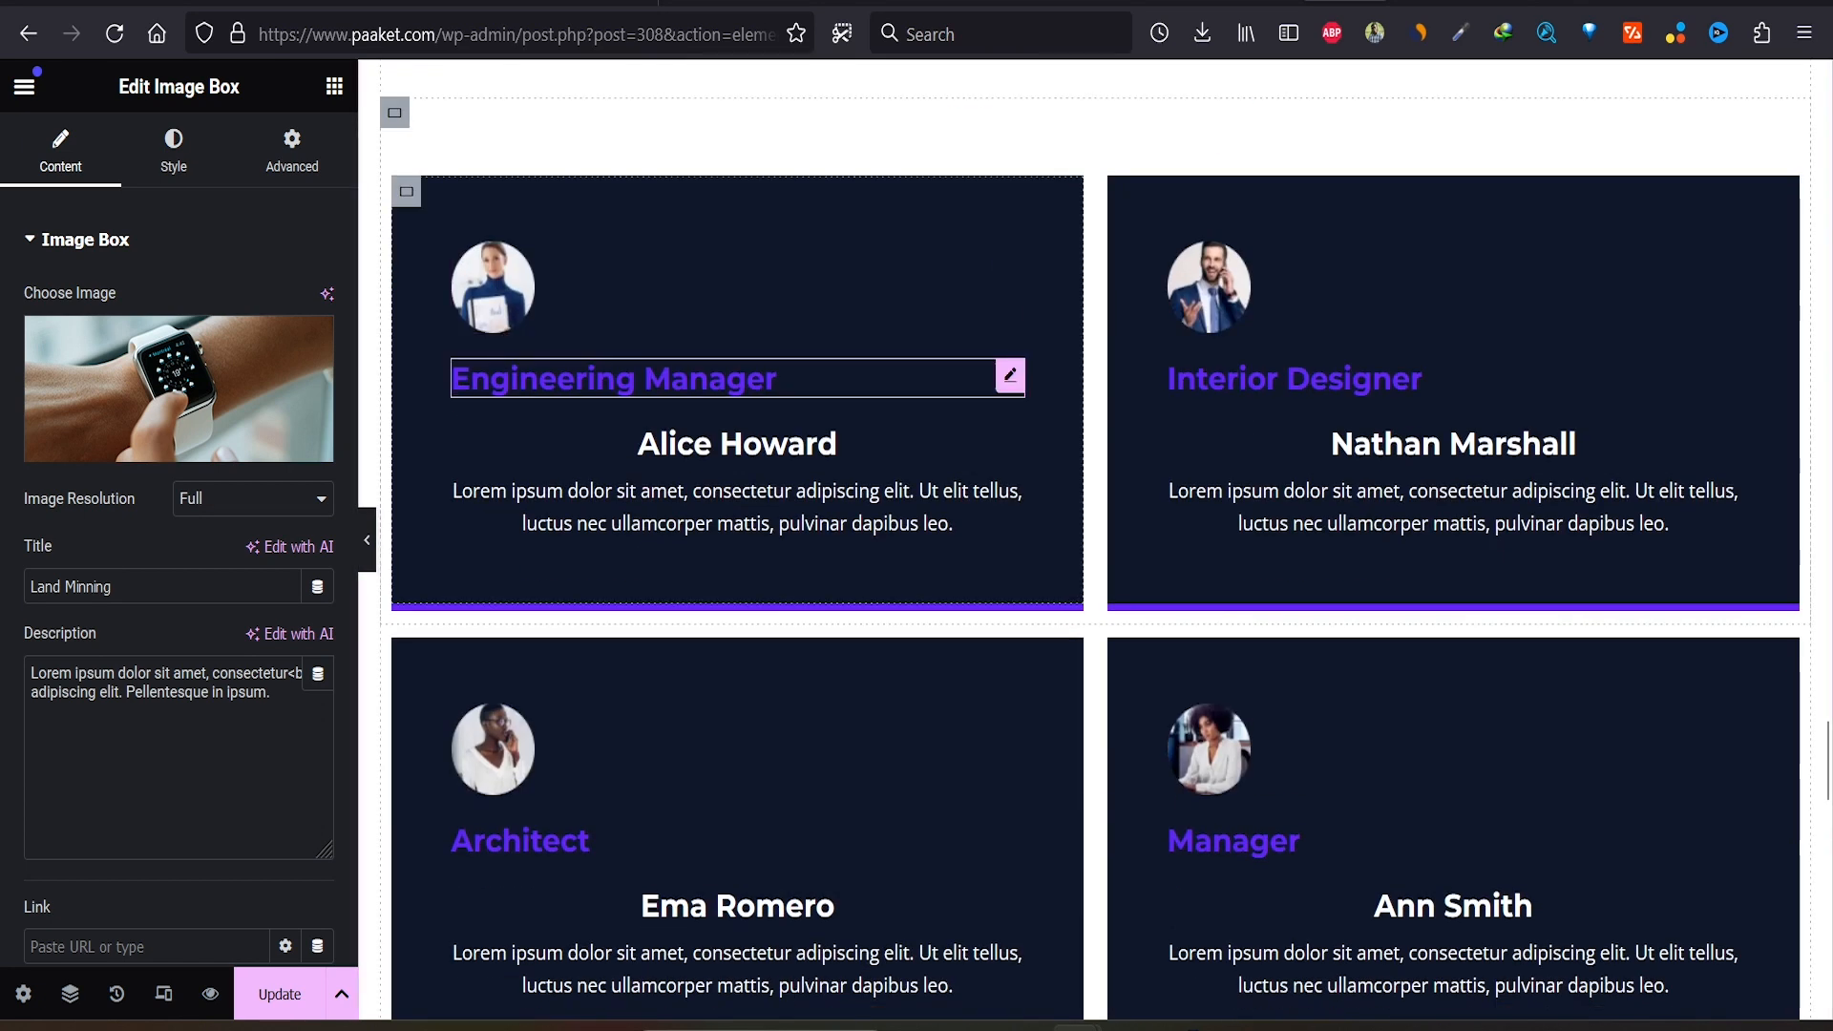
{"action": "scroll", "coordinate": [1095, 539], "scroll_direction": "up", "scroll_amount": 15}
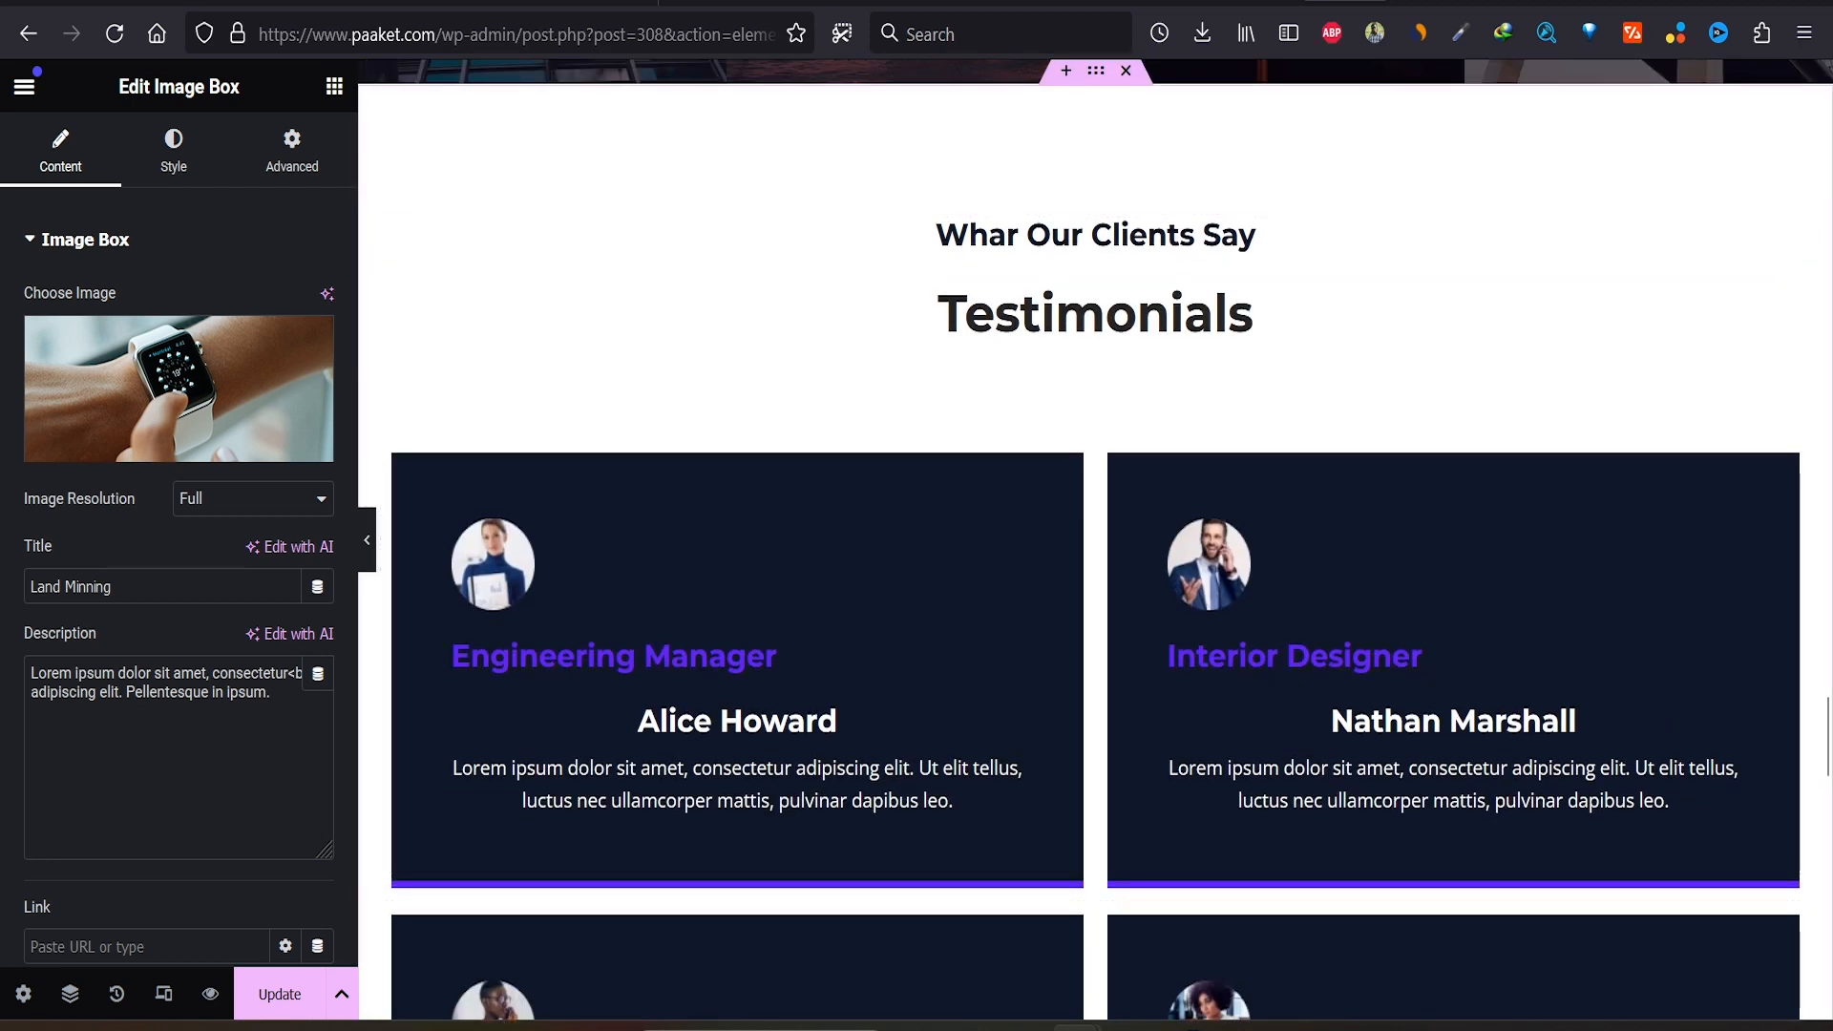
{"action": "scroll", "coordinate": [1096, 539], "scroll_direction": "up", "scroll_amount": 2}
{"action": "left_click", "coordinate": [1095, 208]}
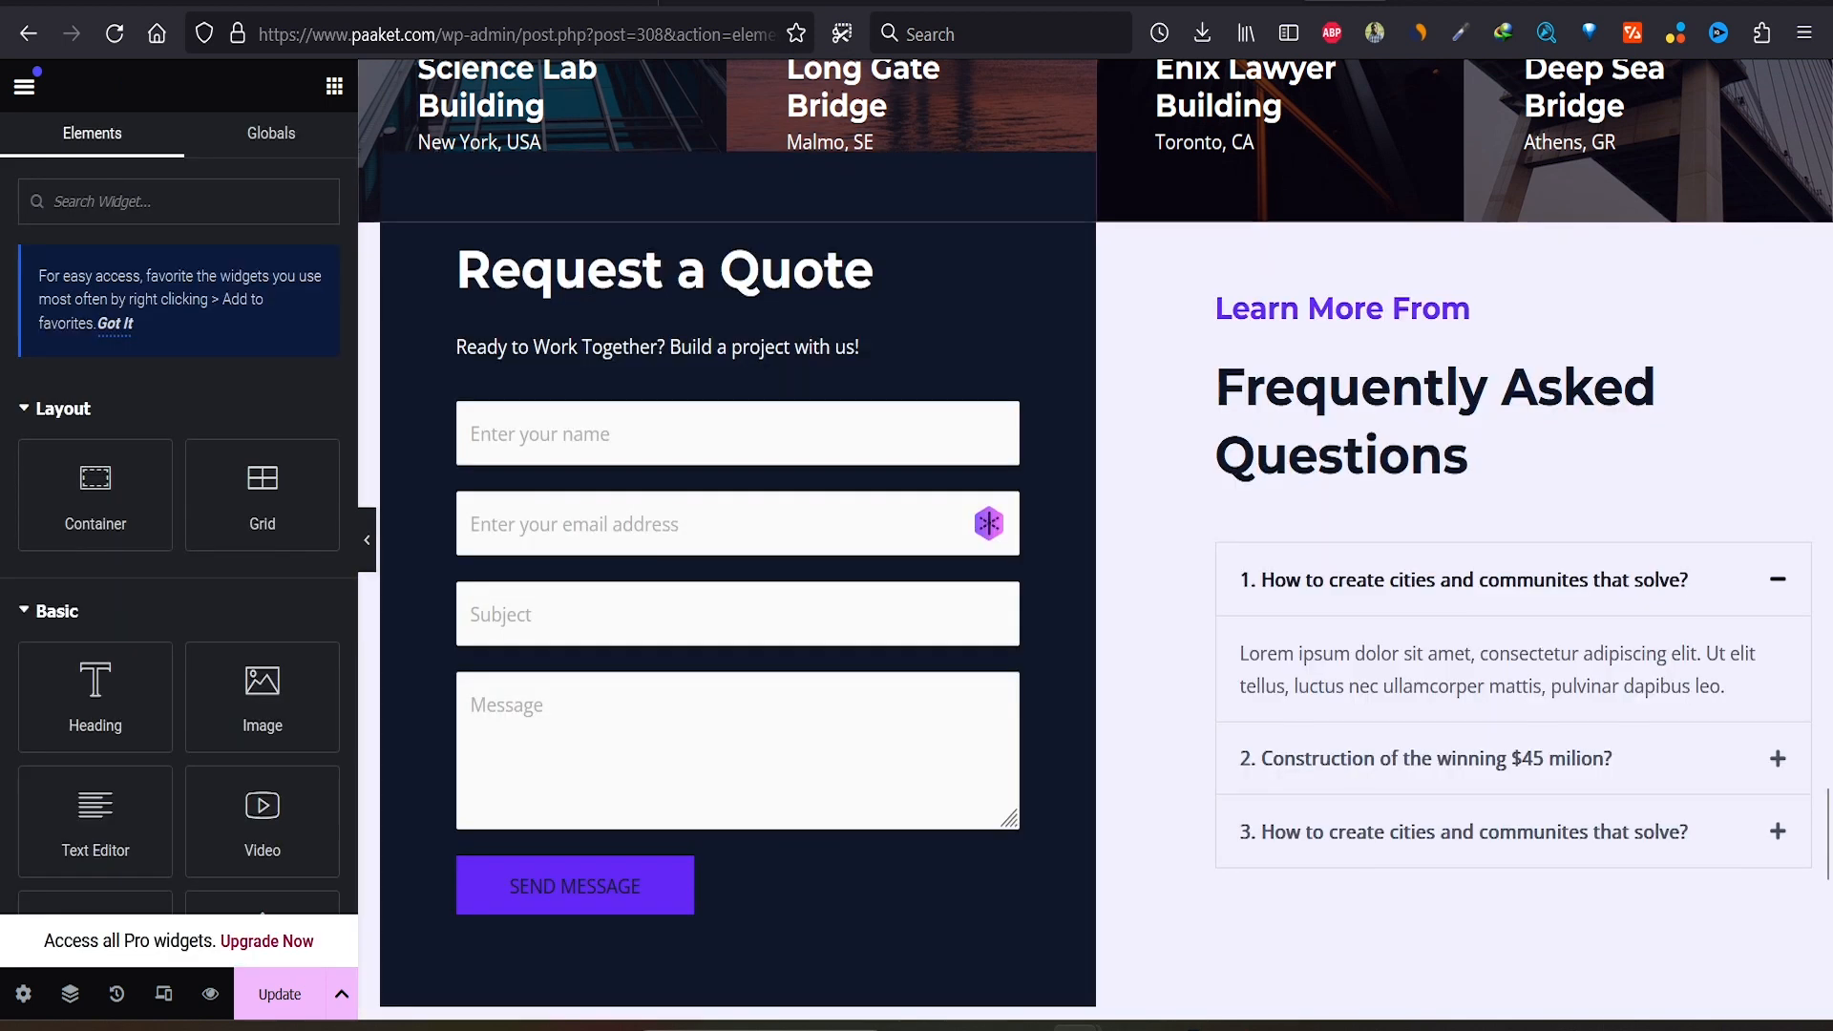
{"action": "left_click", "coordinate": [1126, 208]}
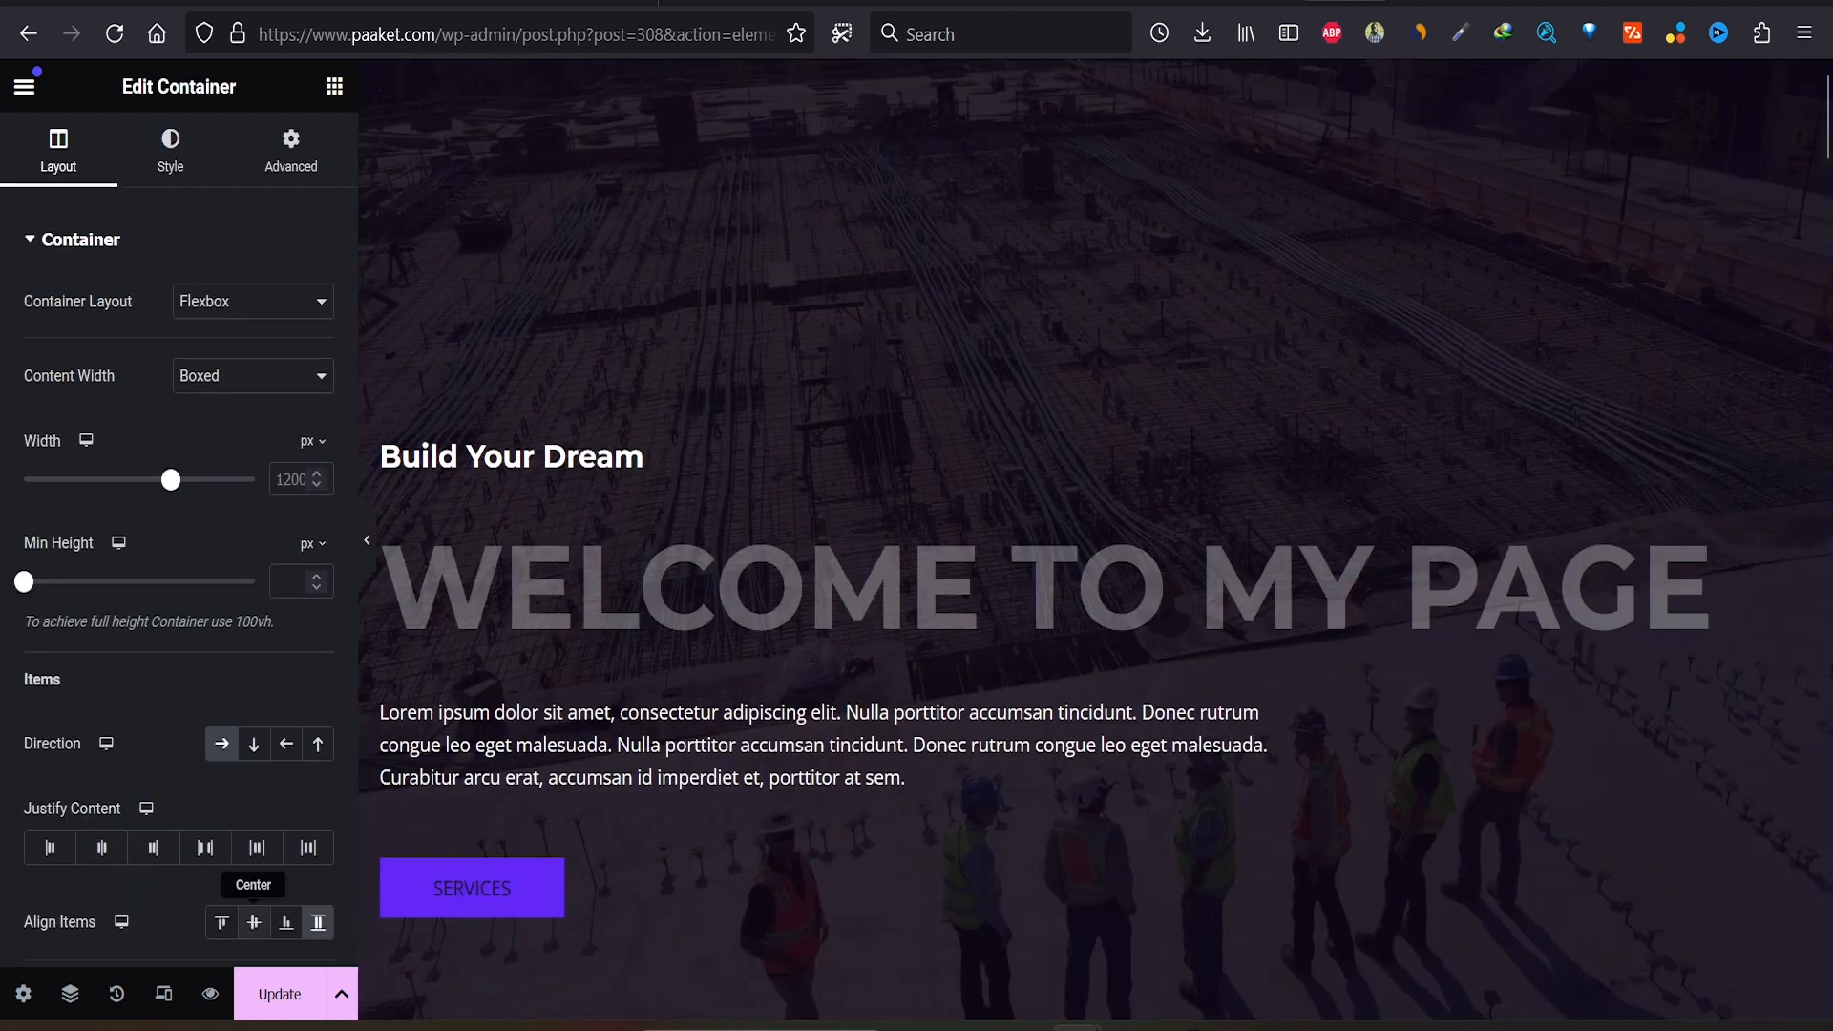
{"action": "left_click", "coordinate": [279, 994]}
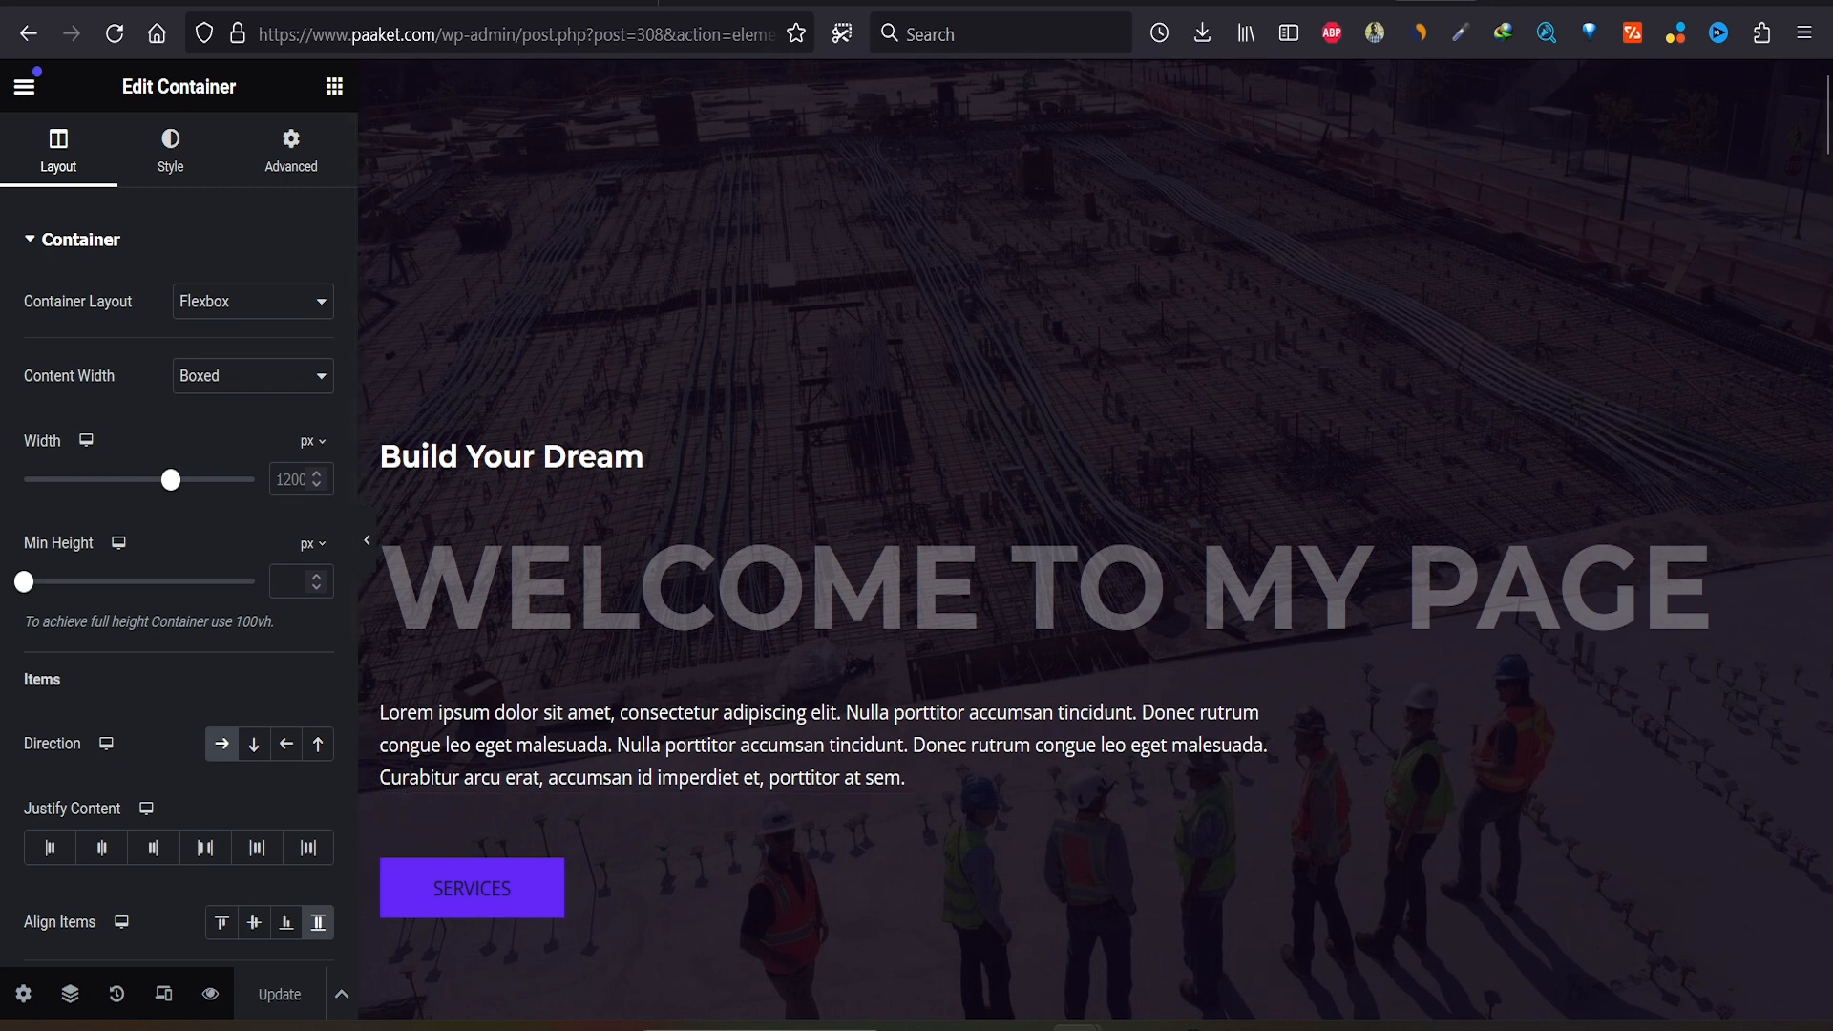
Step: Open the saved Home page in a live preview
{"action": "left_click", "coordinate": [210, 994]}
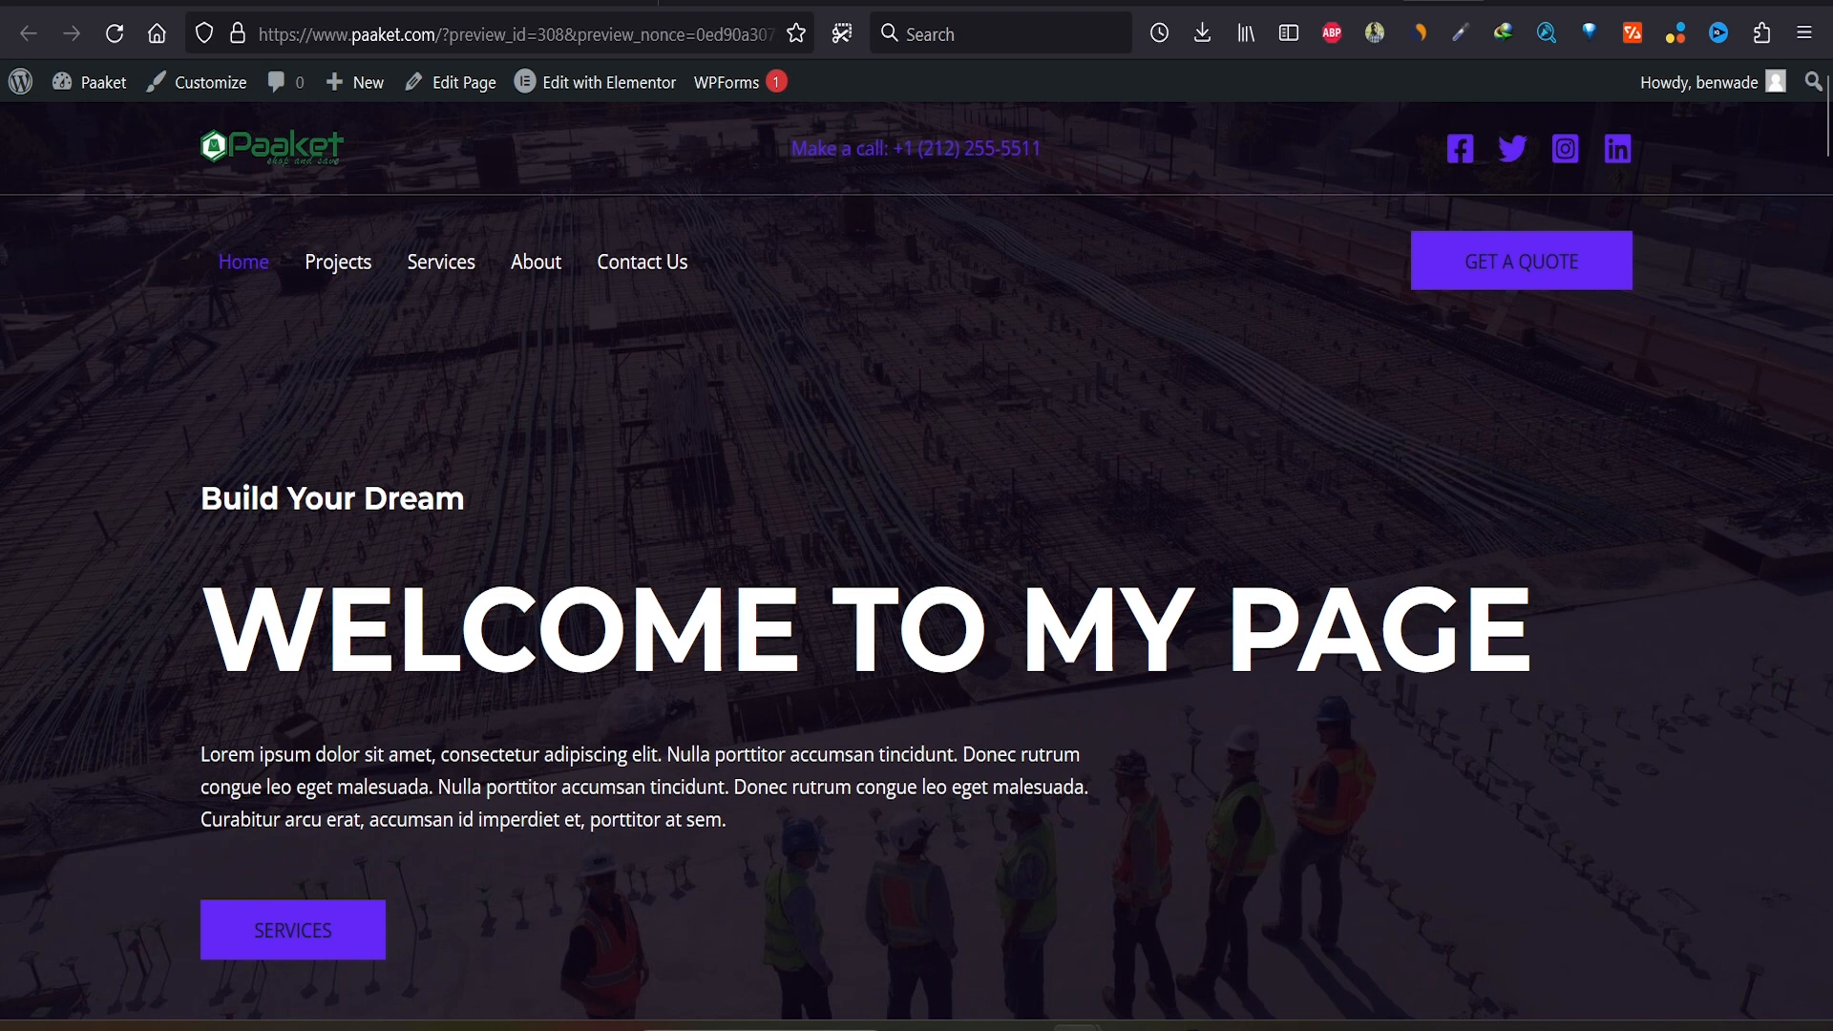
Step: Scroll the preview to check the white-subheading hero and the Quality Services image grid
{"action": "scroll", "coordinate": [917, 561], "scroll_direction": "down", "scroll_amount": 15}
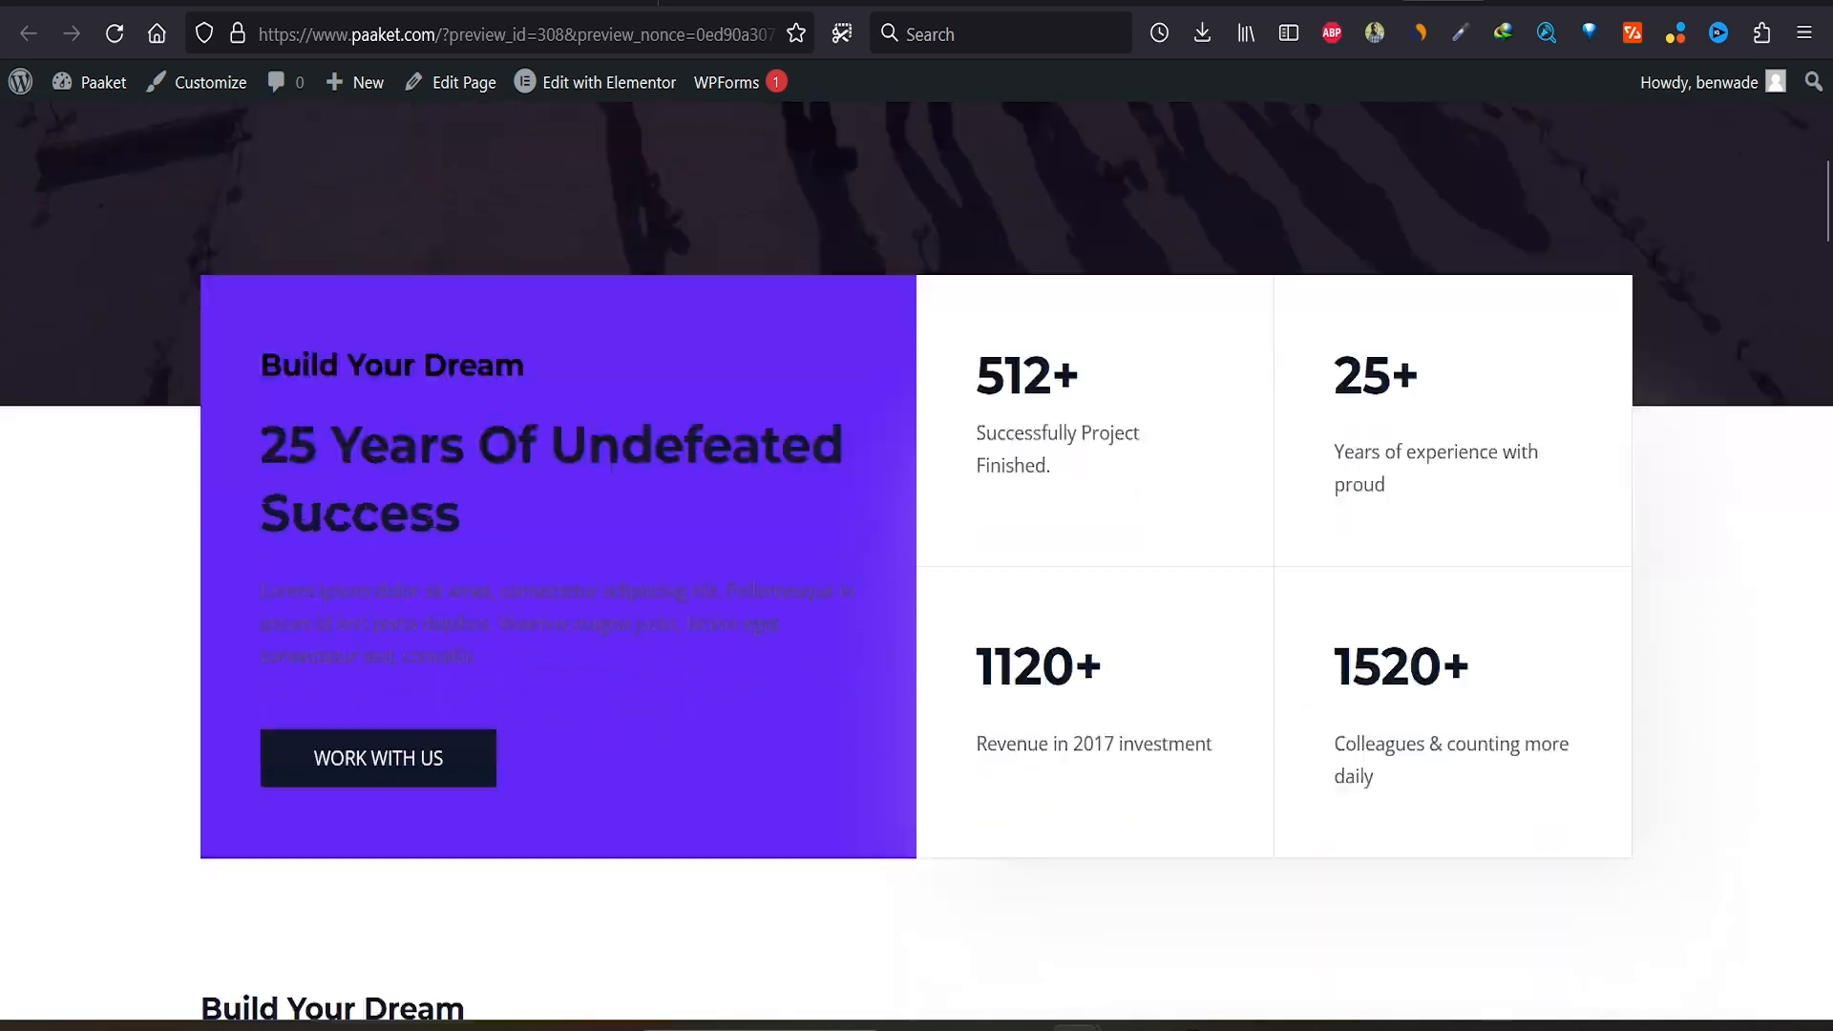
{"action": "scroll", "coordinate": [916, 561], "scroll_direction": "up", "scroll_amount": 4}
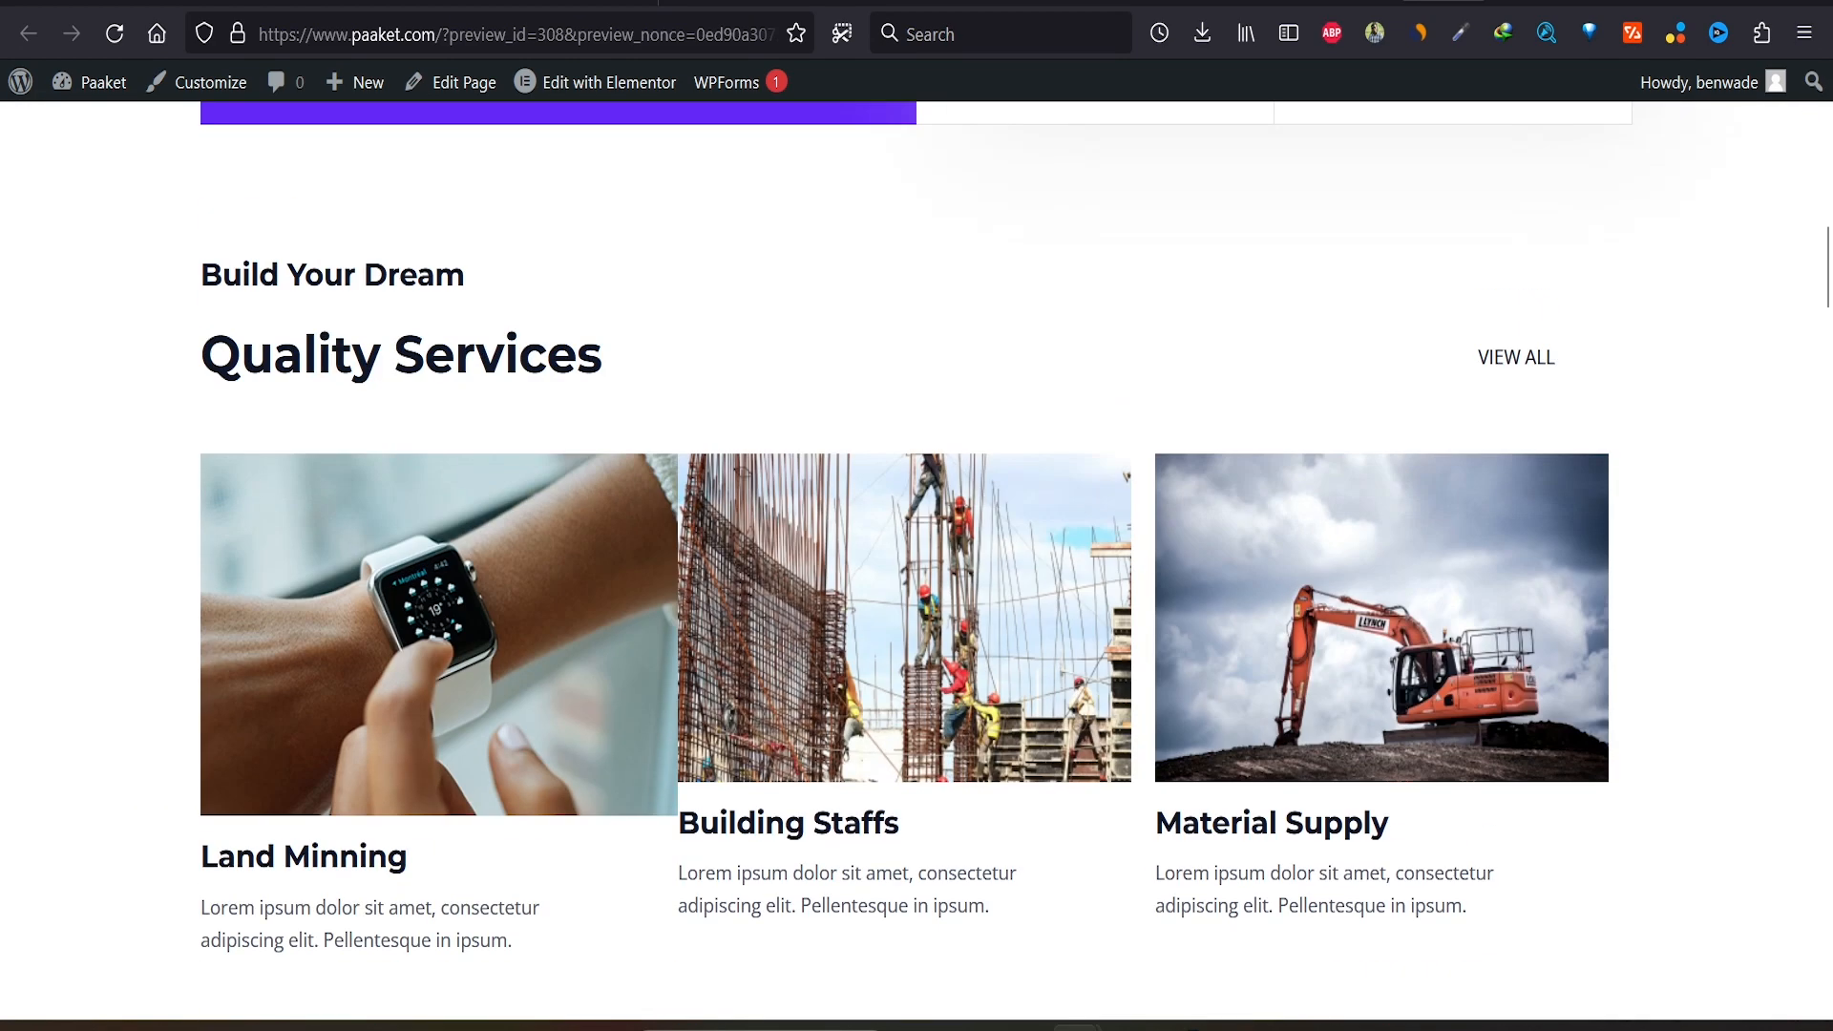
{"action": "scroll", "coordinate": [916, 561], "scroll_direction": "up", "scroll_amount": 15}
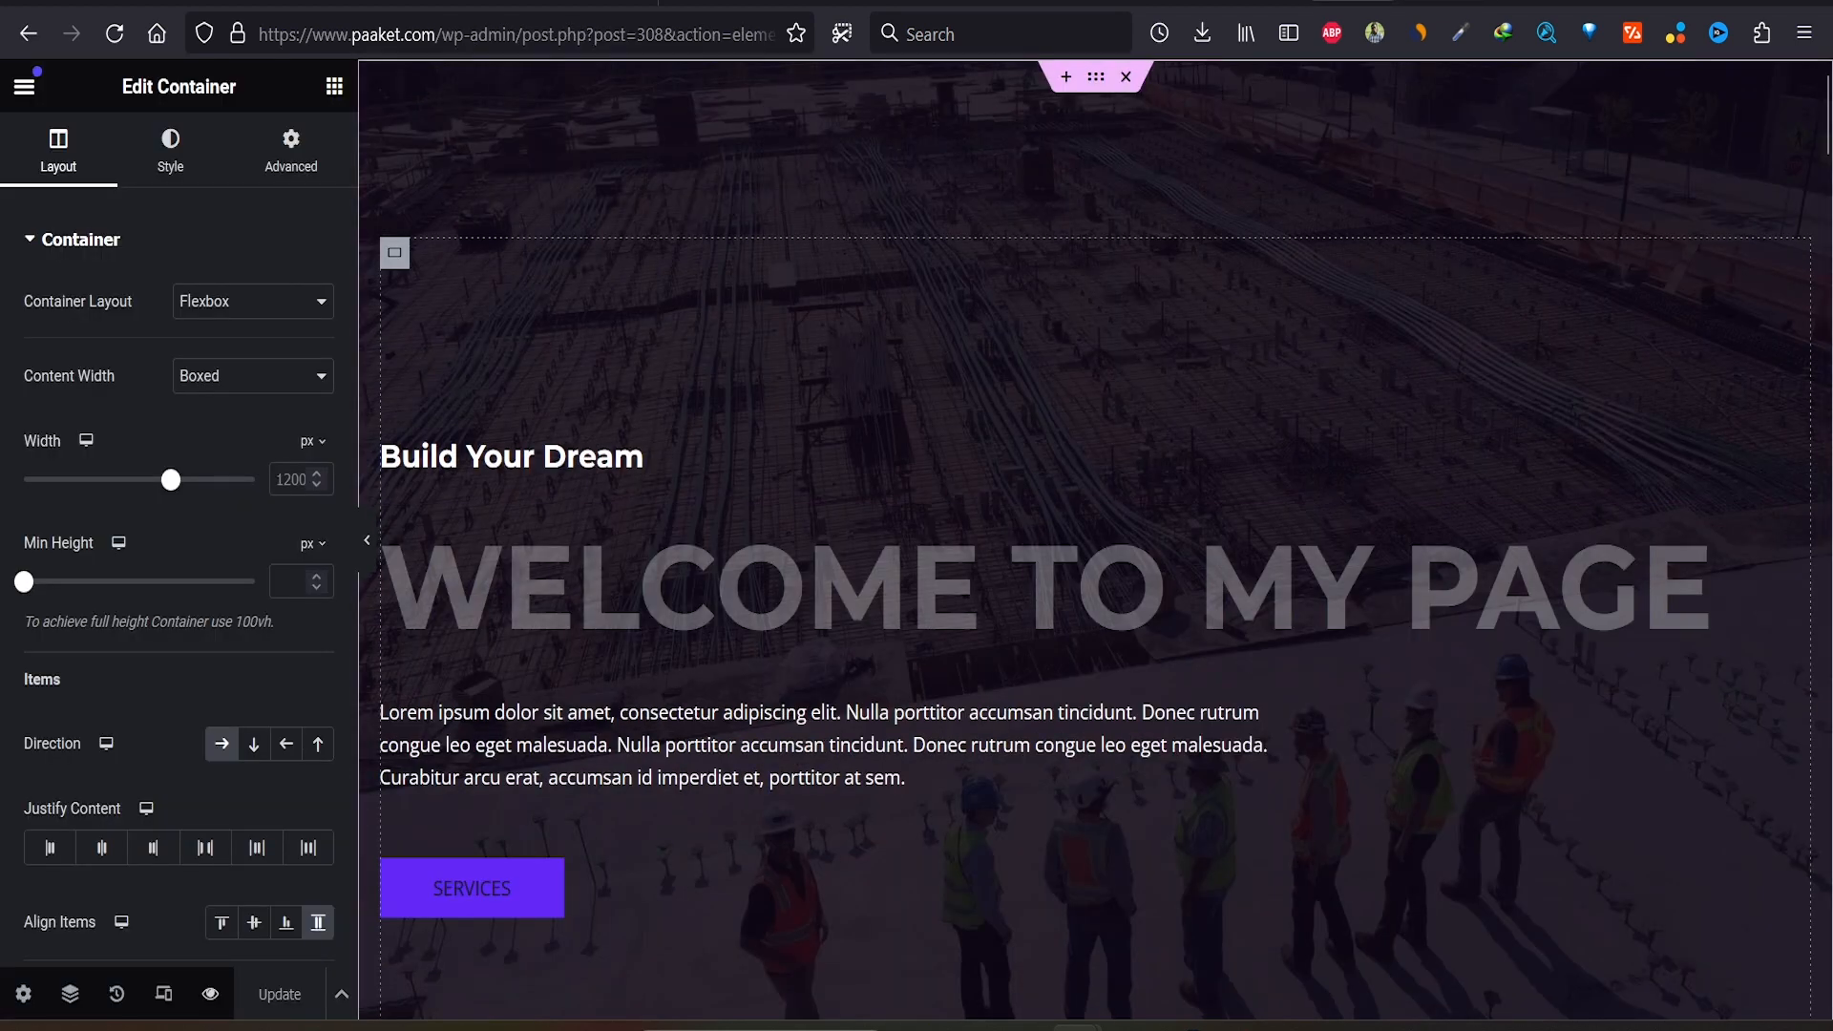
{"action": "scroll", "coordinate": [1095, 538], "scroll_direction": "down", "scroll_amount": 8}
{"action": "scroll", "coordinate": [1241, 363], "scroll_direction": "down", "scroll_amount": 7}
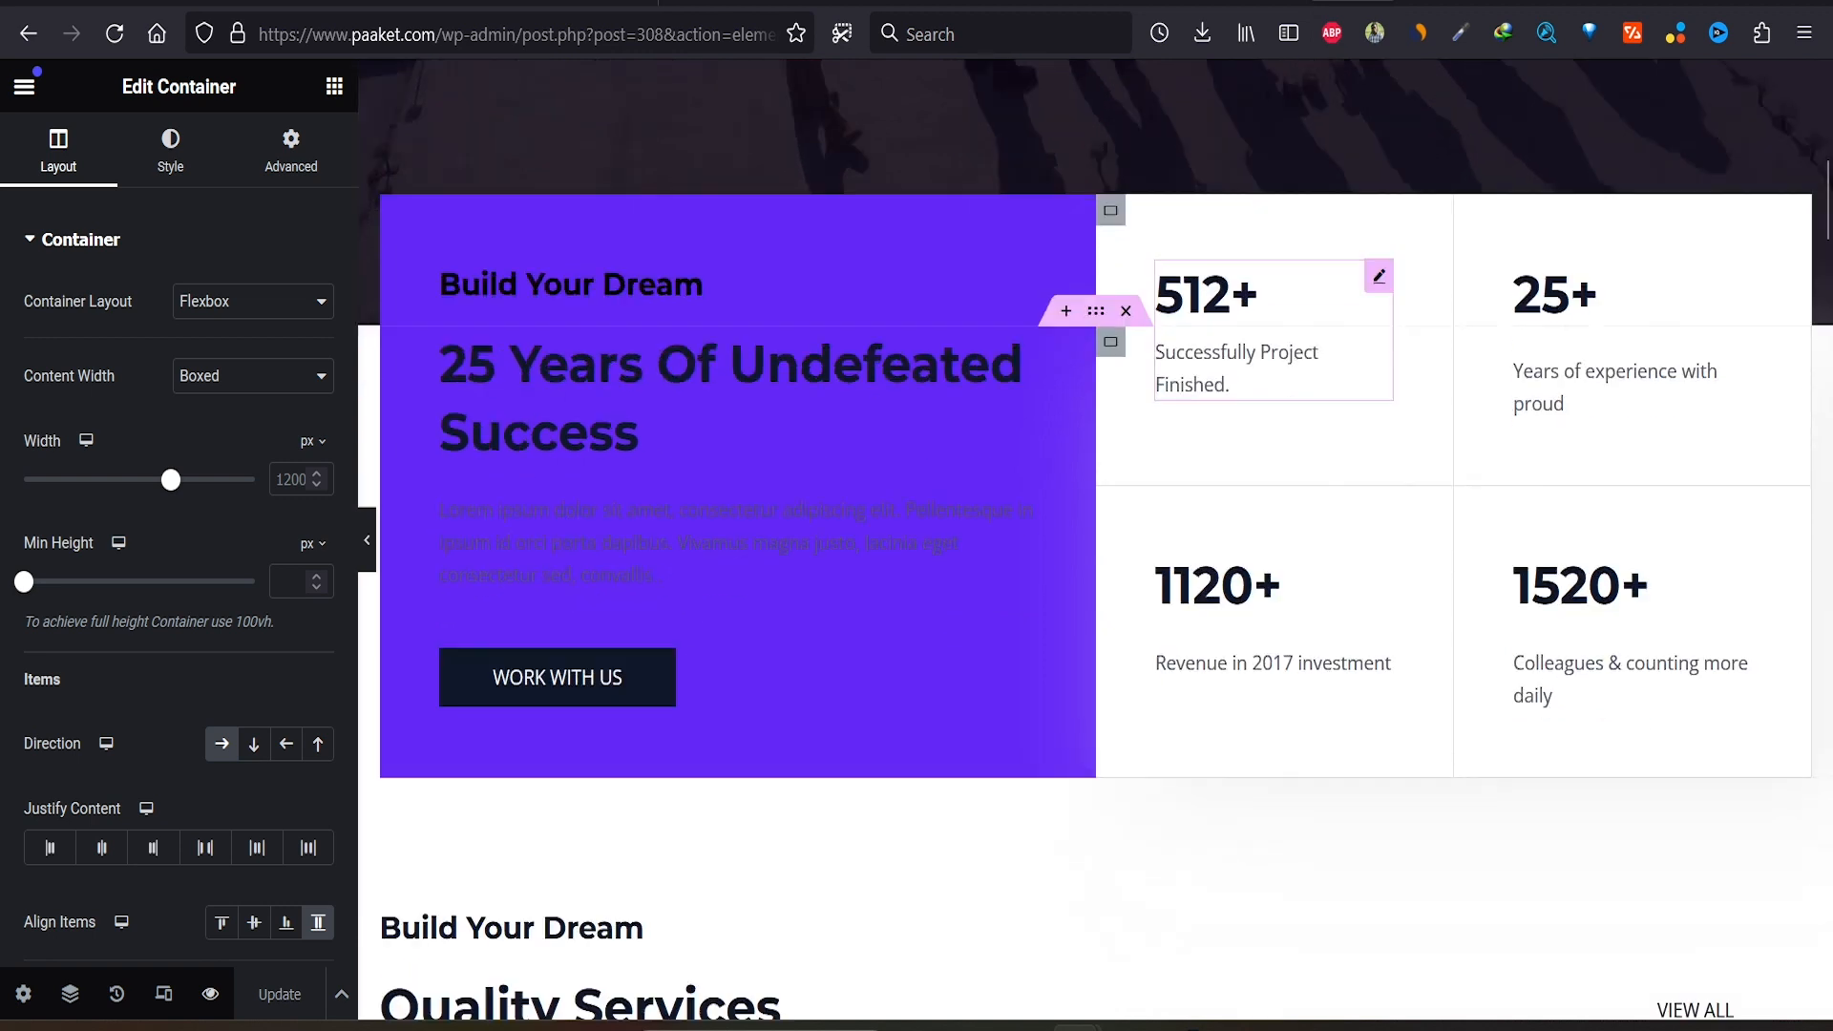
{"action": "scroll", "coordinate": [1242, 362], "scroll_direction": "up", "scroll_amount": 12}
{"action": "scroll", "coordinate": [1095, 539], "scroll_direction": "up", "scroll_amount": 3}
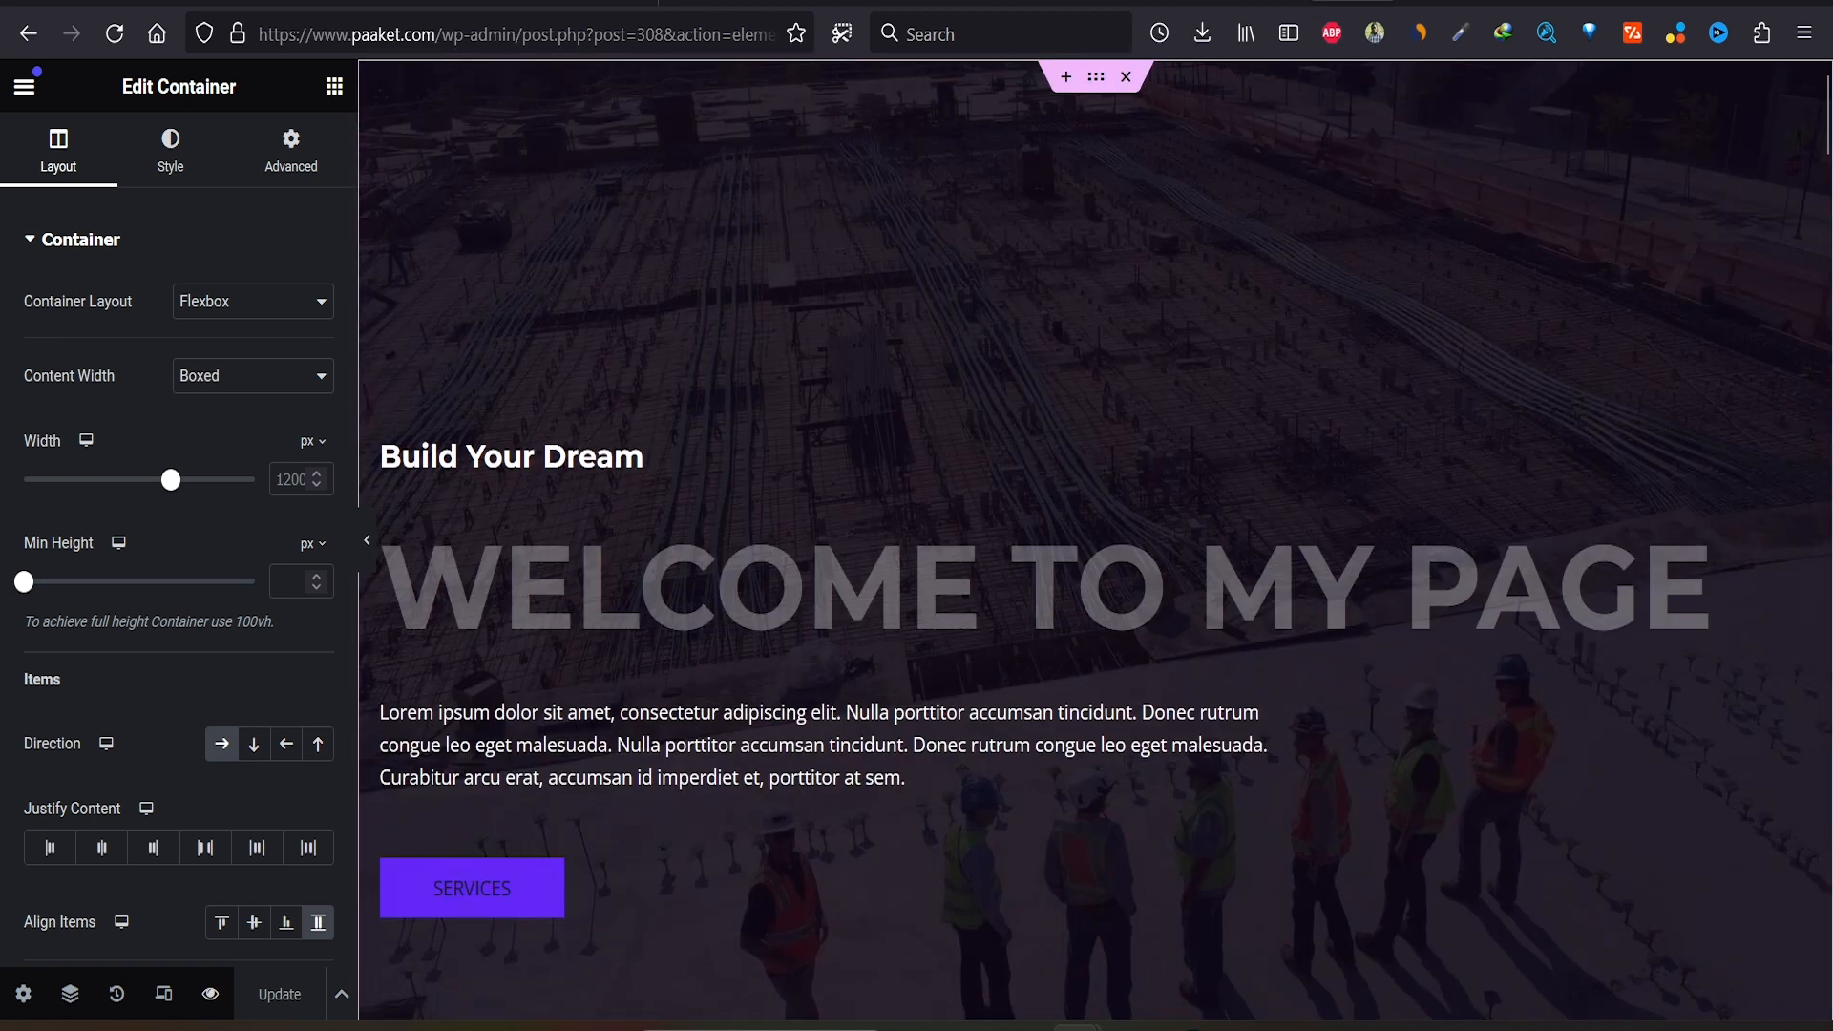